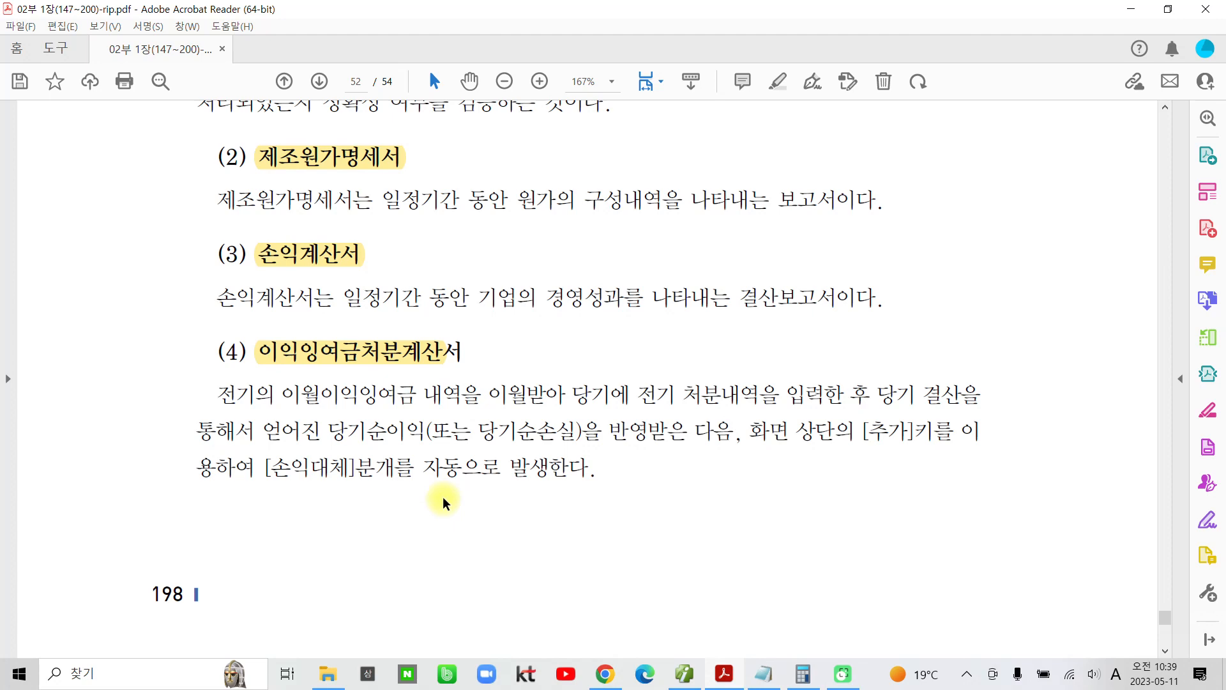
Step: Highlight the disposal dates 2024년 2월 28일 and 2023년 2월 28일 in the 이익잉여금처분계산서 exercise on page 53
{"action": "scroll", "coordinate": [649, 535], "scroll_direction": "down", "scroll_amount": 6}
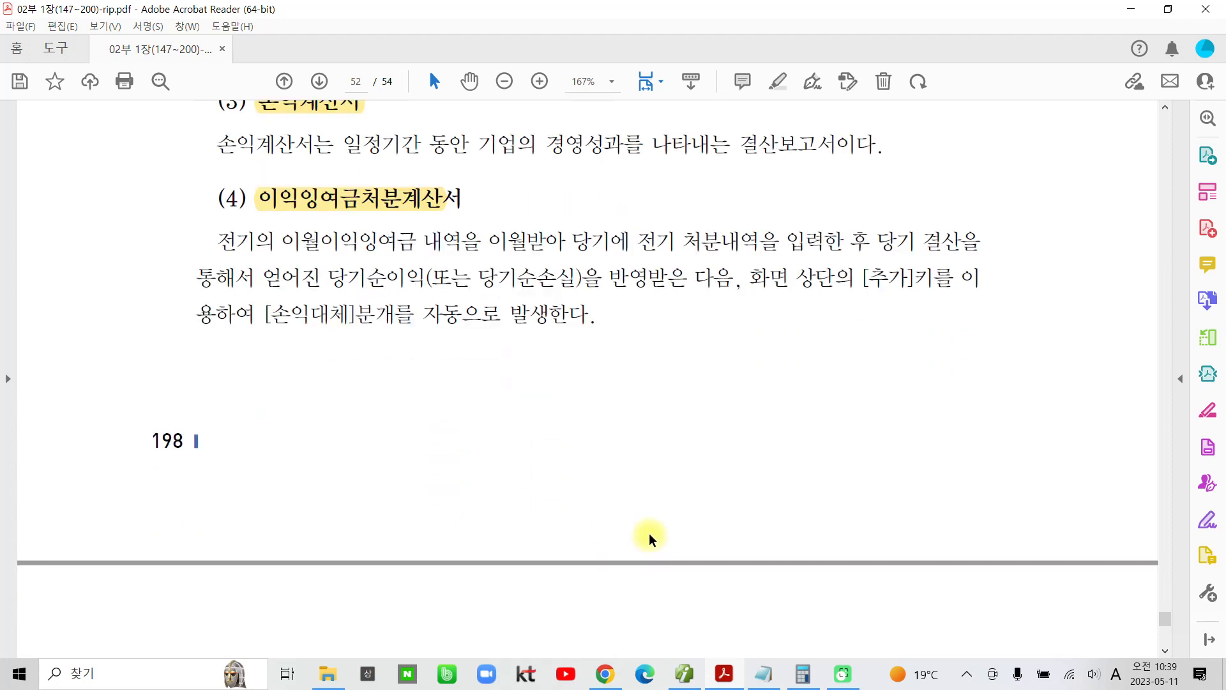
{"action": "scroll", "coordinate": [649, 534], "scroll_direction": "down", "scroll_amount": 4}
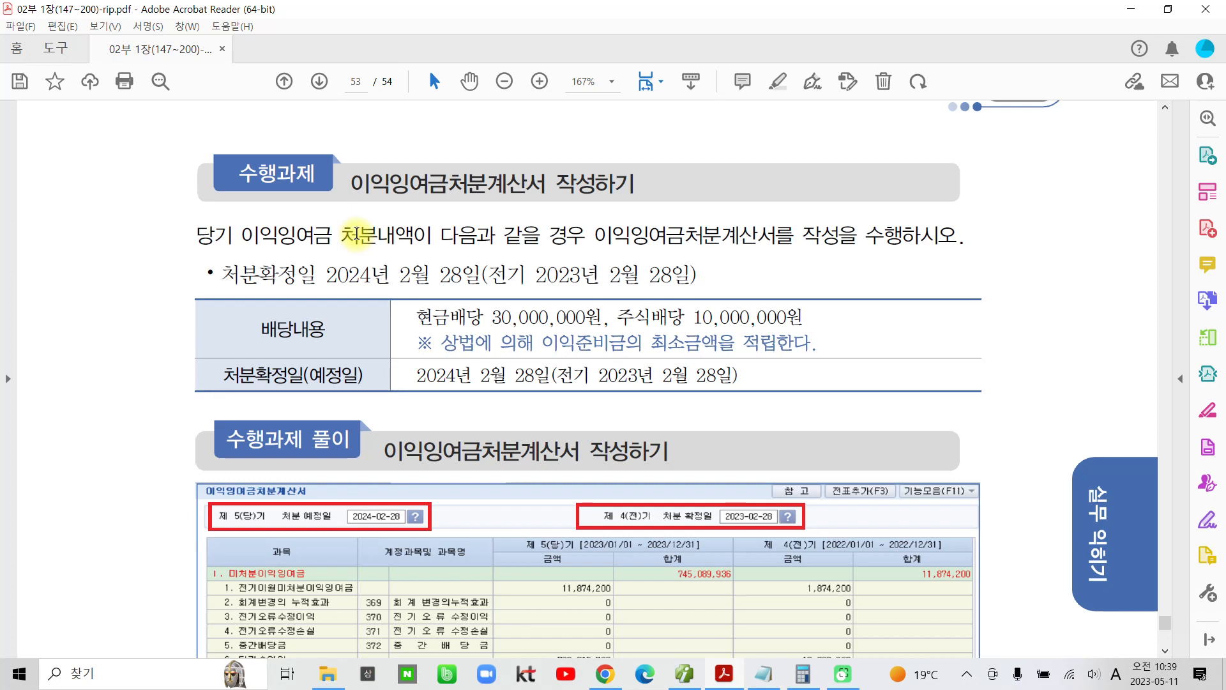
{"action": "scroll", "coordinate": [355, 234], "scroll_direction": "down", "scroll_amount": 2}
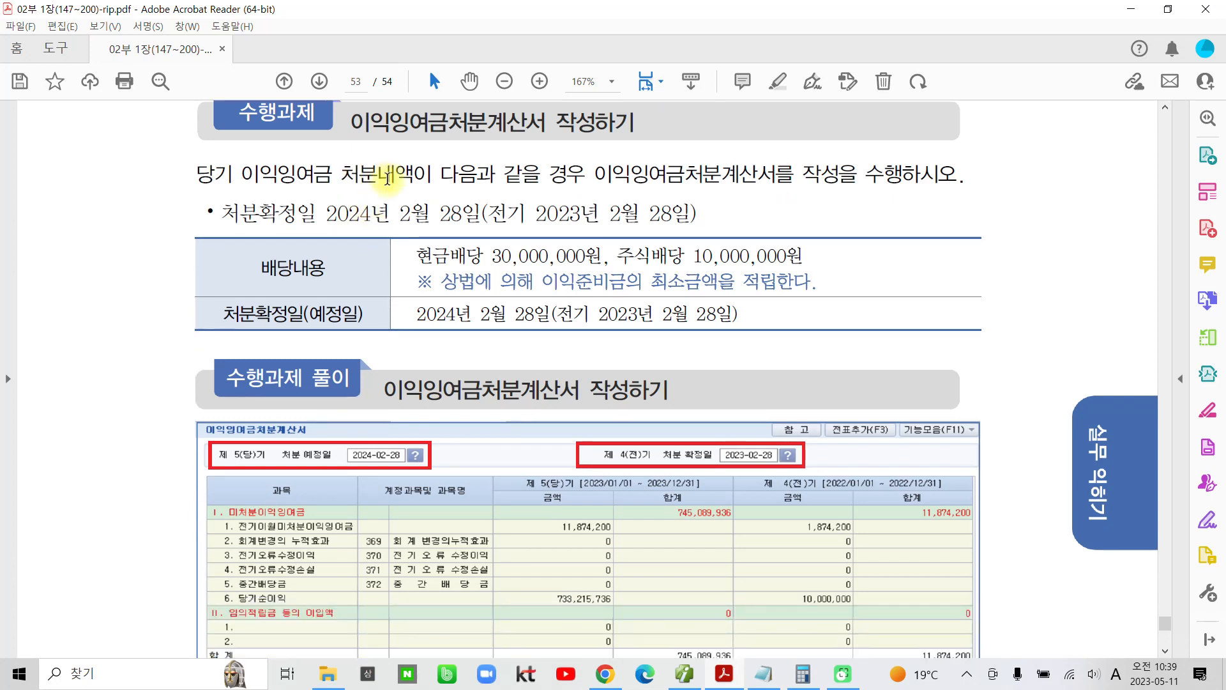
{"action": "left_click_drag", "start_coordinate": [326, 213], "coordinate": [691, 216]}
{"action": "left_click", "coordinate": [472, 156]}
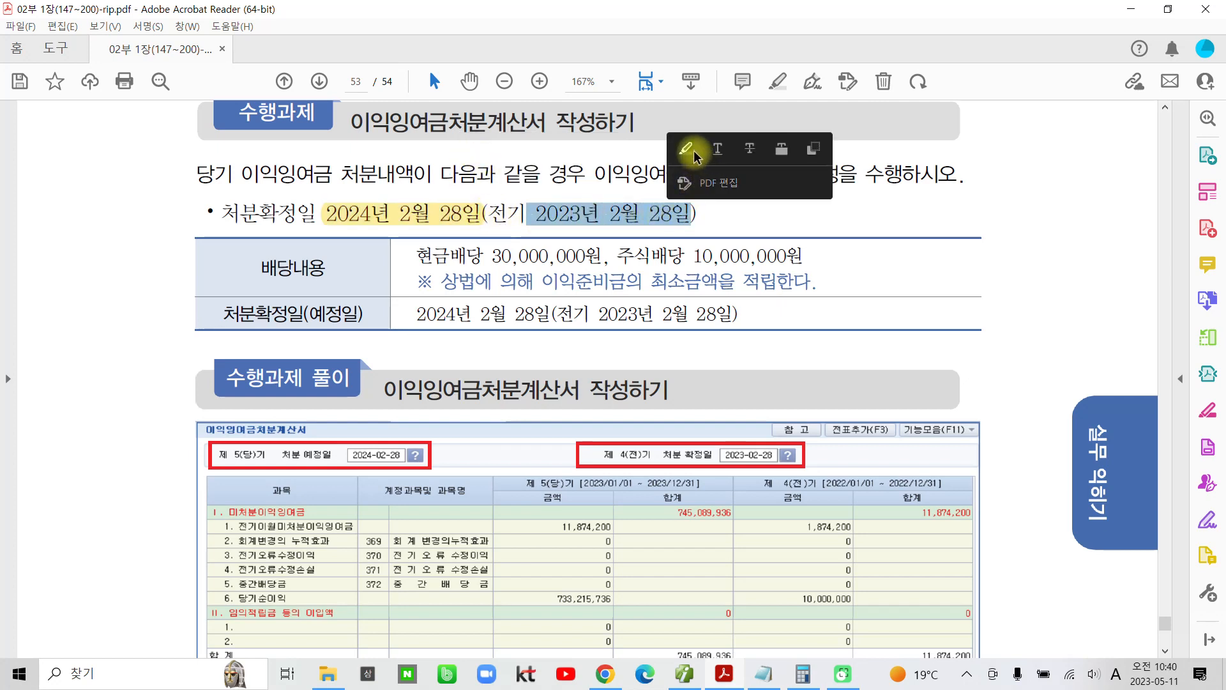
{"action": "left_click", "coordinate": [695, 153]}
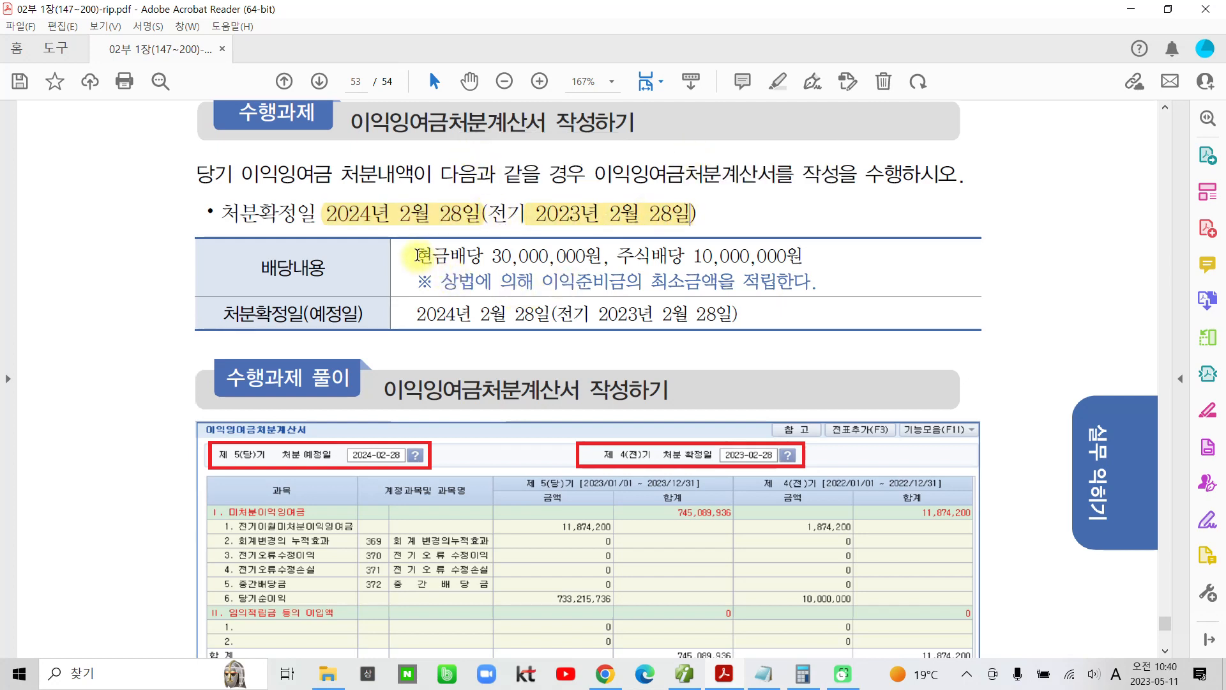
Step: Highlight 현금배당 30,000,000원, 주식배당 10,000,000원 and the word 이익준비금 in the exercise's 배당내용 row
{"action": "left_click_drag", "start_coordinate": [416, 255], "coordinate": [804, 257]}
{"action": "left_click", "coordinate": [588, 200]}
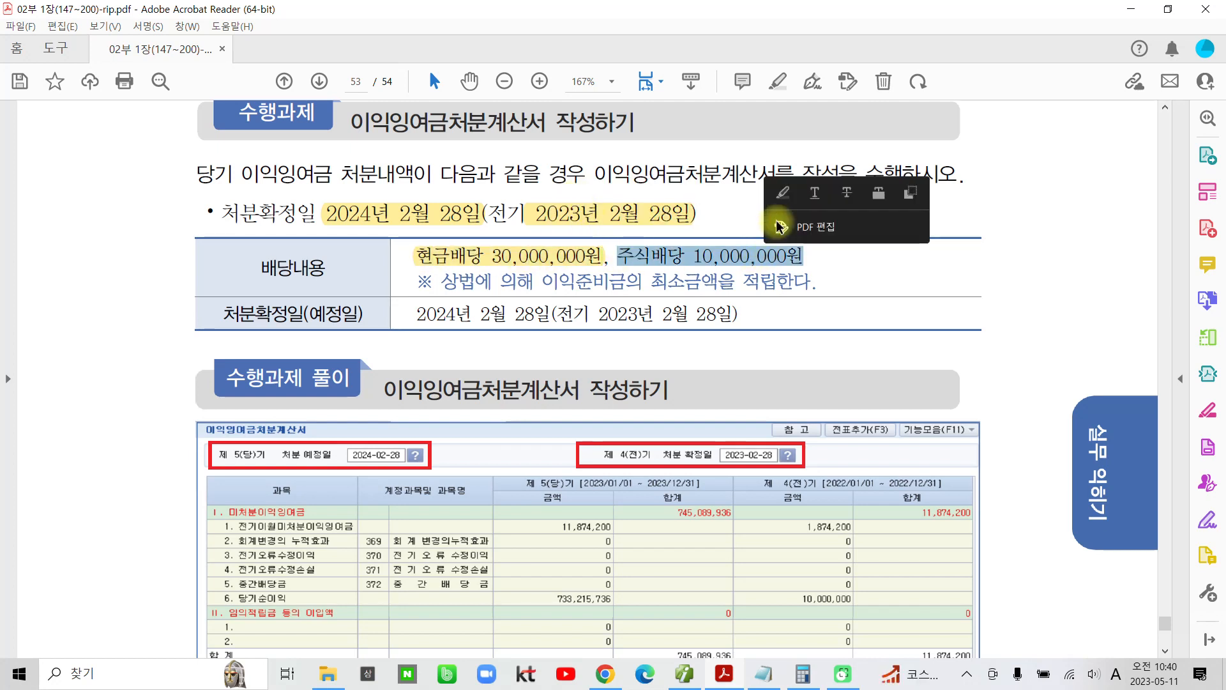
{"action": "left_click", "coordinate": [783, 192]}
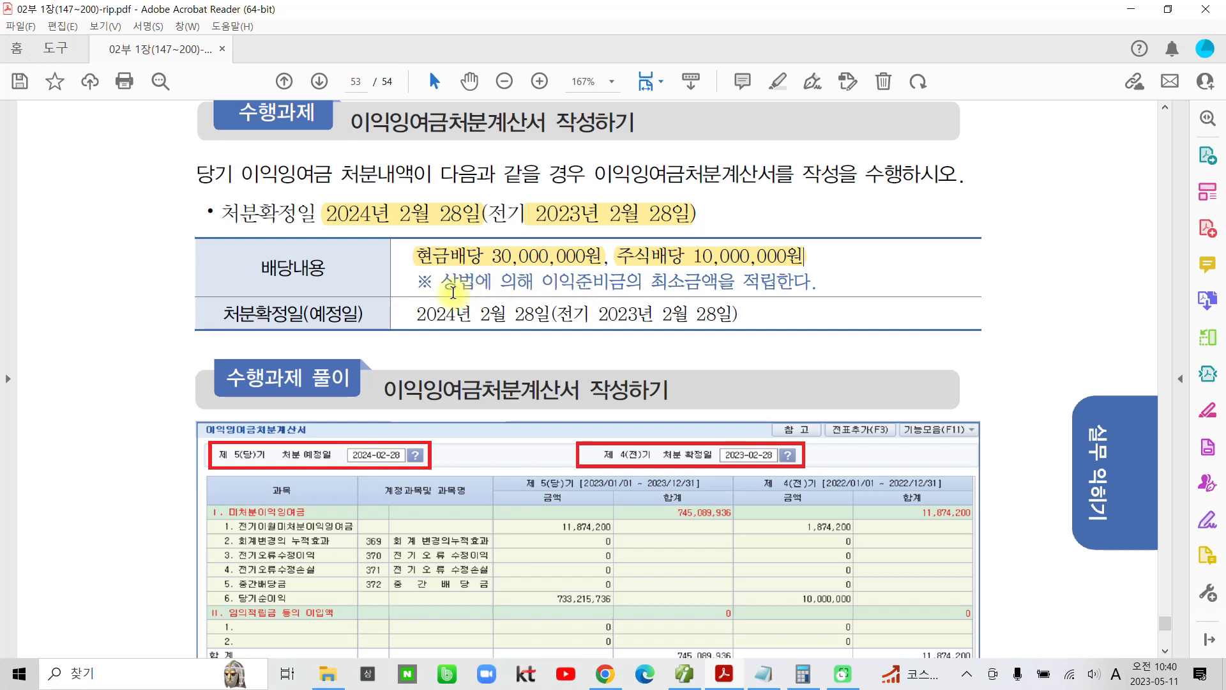
{"action": "left_click_drag", "start_coordinate": [541, 283], "coordinate": [628, 283]}
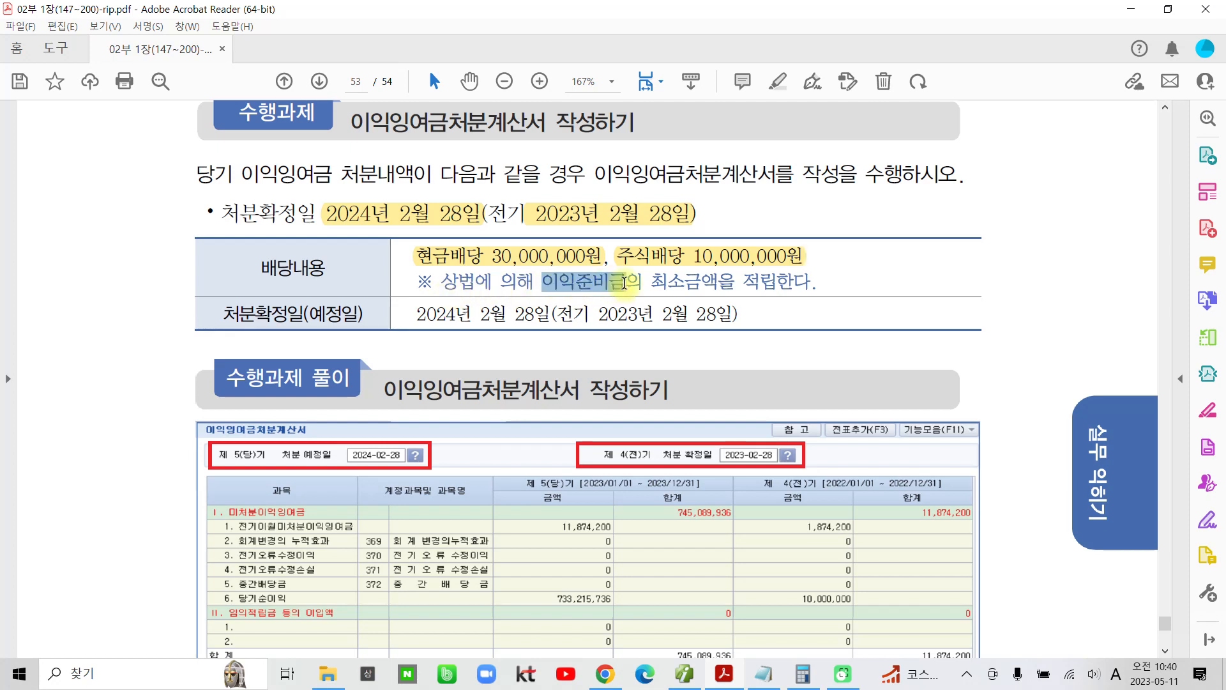
{"action": "left_click", "coordinate": [646, 219]}
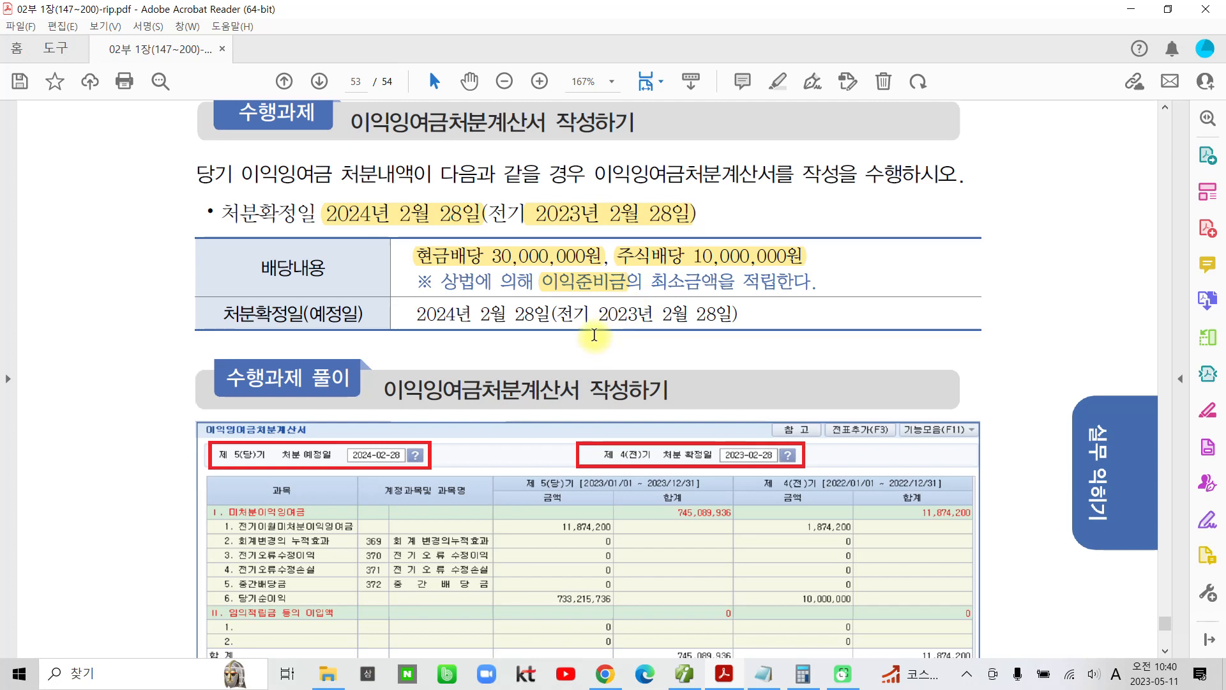
{"action": "key", "text": "ctrl+2"}
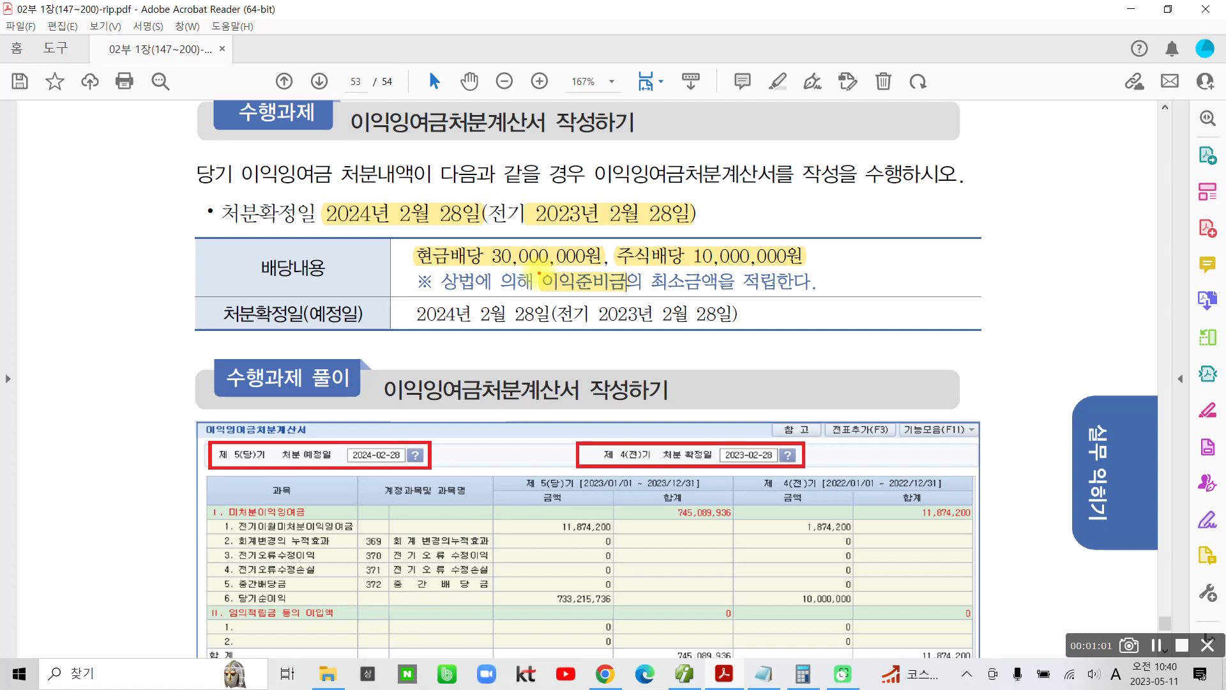
{"action": "left_click_drag", "start_coordinate": [537, 272], "coordinate": [633, 295]}
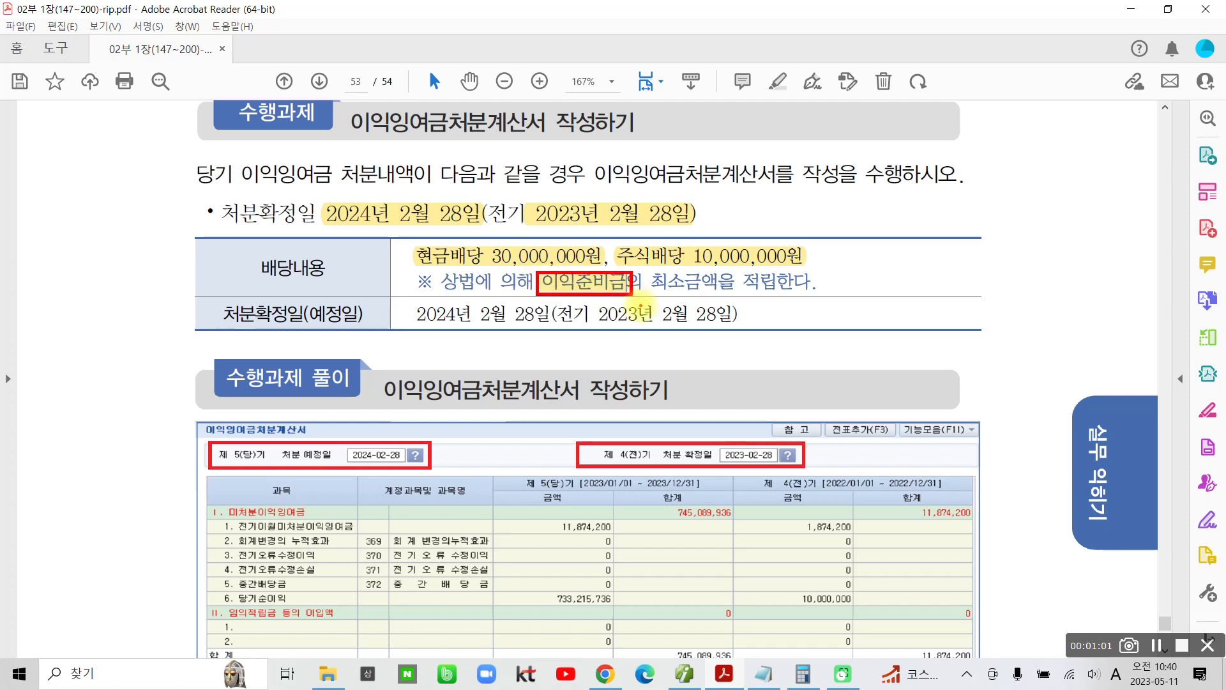
{"action": "mouse_move", "coordinate": [444, 241]}
{"action": "left_mouse_down"}
{"action": "mouse_move", "coordinate": [435, 284]}
{"action": "mouse_move", "coordinate": [594, 271]}
{"action": "mouse_move", "coordinate": [511, 231]}
{"action": "mouse_move", "coordinate": [418, 235]}
{"action": "left_mouse_up"}
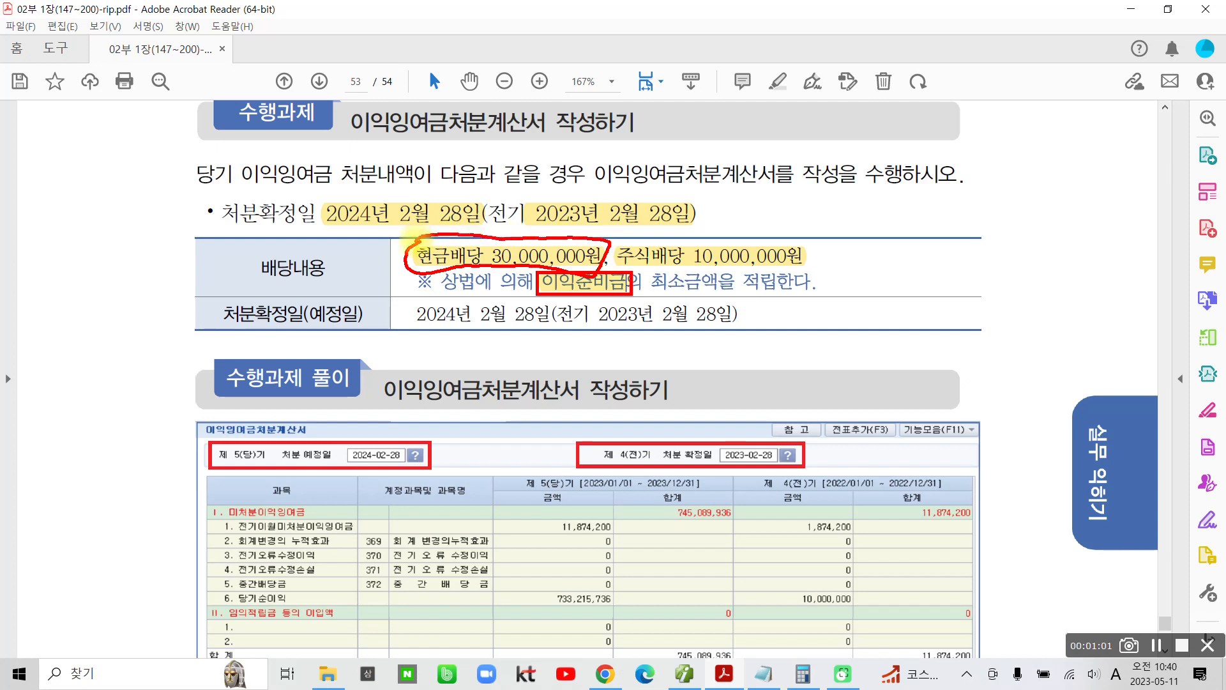
{"action": "mouse_move", "coordinate": [608, 246]}
{"action": "left_mouse_down"}
{"action": "mouse_move", "coordinate": [684, 230]}
{"action": "mouse_move", "coordinate": [806, 231]}
{"action": "mouse_move", "coordinate": [790, 219]}
{"action": "left_mouse_up"}
{"action": "left_click_drag", "start_coordinate": [875, 203], "coordinate": [865, 241]}
{"action": "mouse_move", "coordinate": [910, 214]}
{"action": "left_mouse_down"}
{"action": "mouse_move", "coordinate": [901, 234]}
{"action": "mouse_move", "coordinate": [914, 211]}
{"action": "left_mouse_up"}
{"action": "mouse_move", "coordinate": [962, 199]}
{"action": "left_mouse_down"}
{"action": "mouse_move", "coordinate": [957, 211]}
{"action": "mouse_move", "coordinate": [964, 203]}
{"action": "left_mouse_up"}
{"action": "mouse_move", "coordinate": [990, 204]}
{"action": "left_mouse_down"}
{"action": "mouse_move", "coordinate": [968, 241]}
{"action": "mouse_move", "coordinate": [997, 236]}
{"action": "left_mouse_up"}
{"action": "mouse_move", "coordinate": [1053, 199]}
{"action": "left_mouse_down"}
{"action": "mouse_move", "coordinate": [1043, 217]}
{"action": "mouse_move", "coordinate": [1051, 202]}
{"action": "left_mouse_up"}
{"action": "left_click_drag", "start_coordinate": [1079, 187], "coordinate": [1078, 254]}
{"action": "left_click_drag", "start_coordinate": [1110, 204], "coordinate": [1097, 225]}
{"action": "mouse_move", "coordinate": [1100, 215]}
{"action": "left_mouse_down"}
{"action": "mouse_move", "coordinate": [1137, 232]}
{"action": "mouse_move", "coordinate": [1156, 201]}
{"action": "left_mouse_up"}
{"action": "mouse_move", "coordinate": [1129, 230]}
{"action": "left_mouse_down"}
{"action": "mouse_move", "coordinate": [1120, 245]}
{"action": "mouse_move", "coordinate": [1130, 232]}
{"action": "left_mouse_up"}
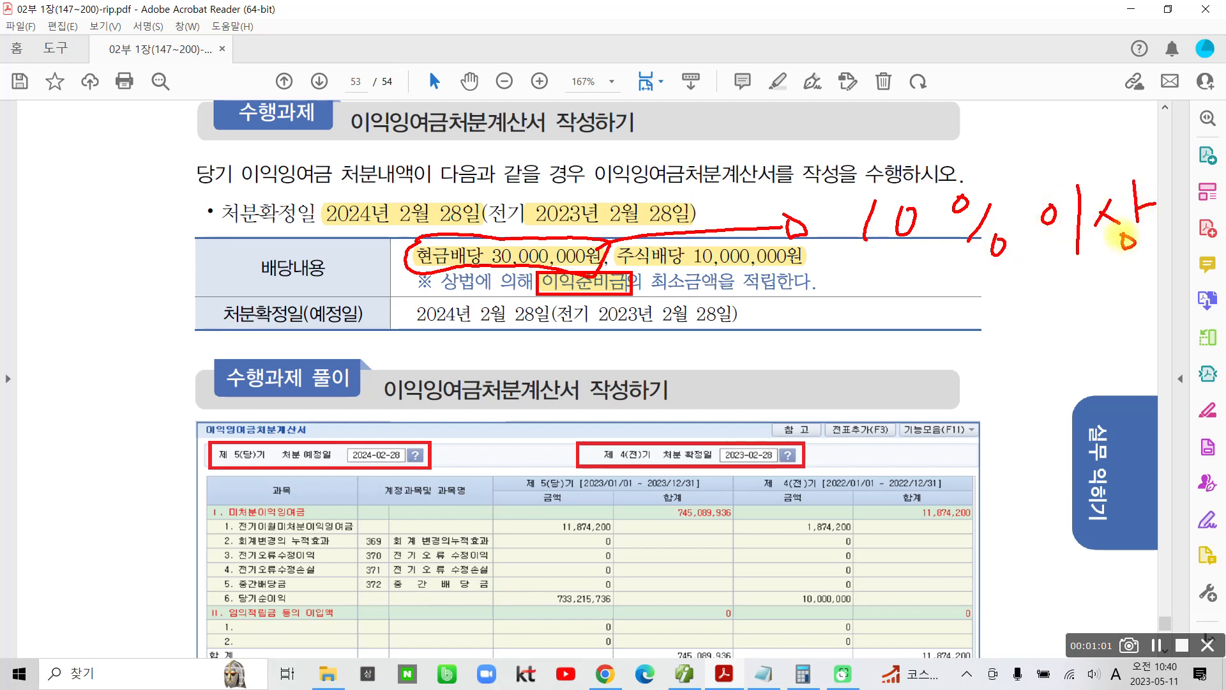
{"action": "left_click_drag", "start_coordinate": [847, 281], "coordinate": [1187, 251]}
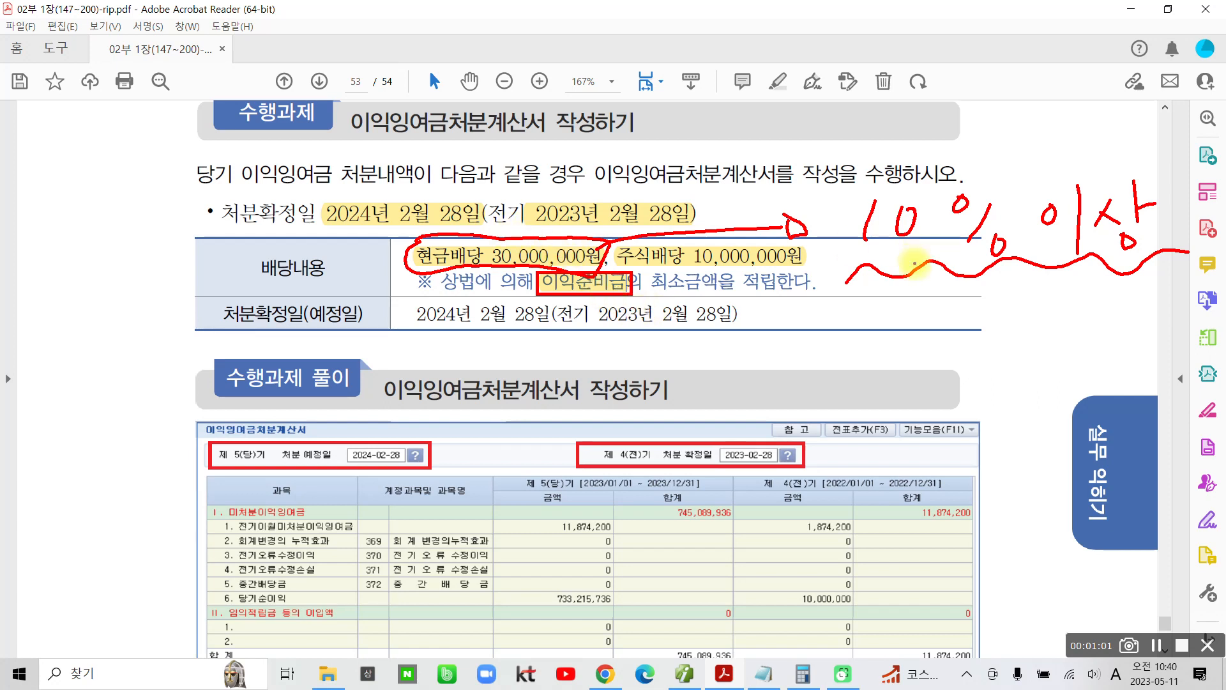
{"action": "mouse_move", "coordinate": [1025, 282]}
{"action": "left_mouse_down"}
{"action": "mouse_move", "coordinate": [1126, 131]}
{"action": "mouse_move", "coordinate": [1139, 304]}
{"action": "left_mouse_up"}
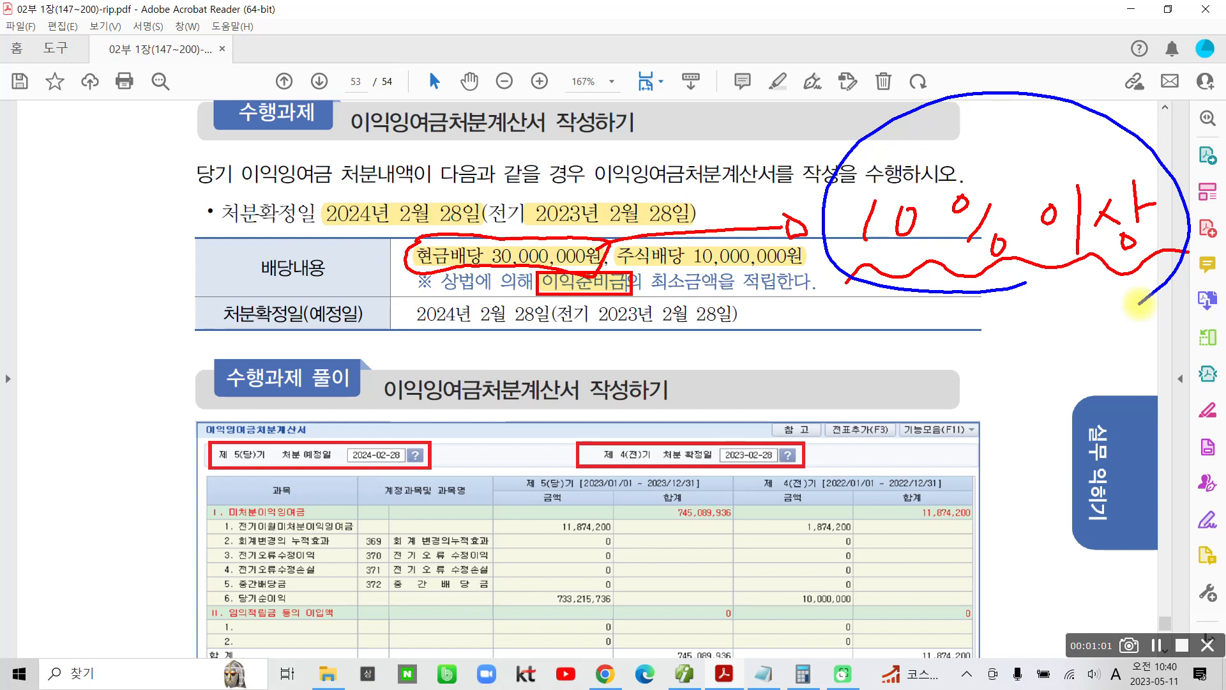
{"action": "mouse_move", "coordinate": [345, 99]}
{"action": "left_mouse_down"}
{"action": "mouse_move", "coordinate": [419, 155]}
{"action": "mouse_move", "coordinate": [563, 123]}
{"action": "mouse_move", "coordinate": [511, 74]}
{"action": "mouse_move", "coordinate": [358, 74]}
{"action": "mouse_move", "coordinate": [331, 112]}
{"action": "left_mouse_up"}
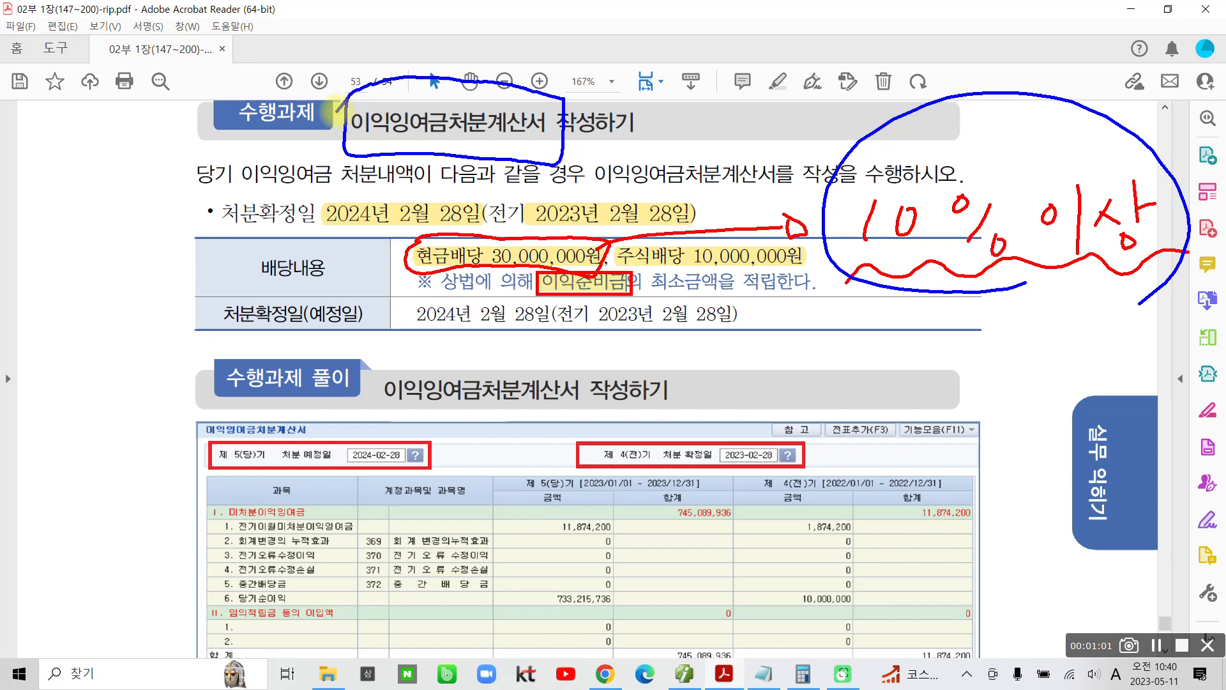
{"action": "key", "text": "Escape"}
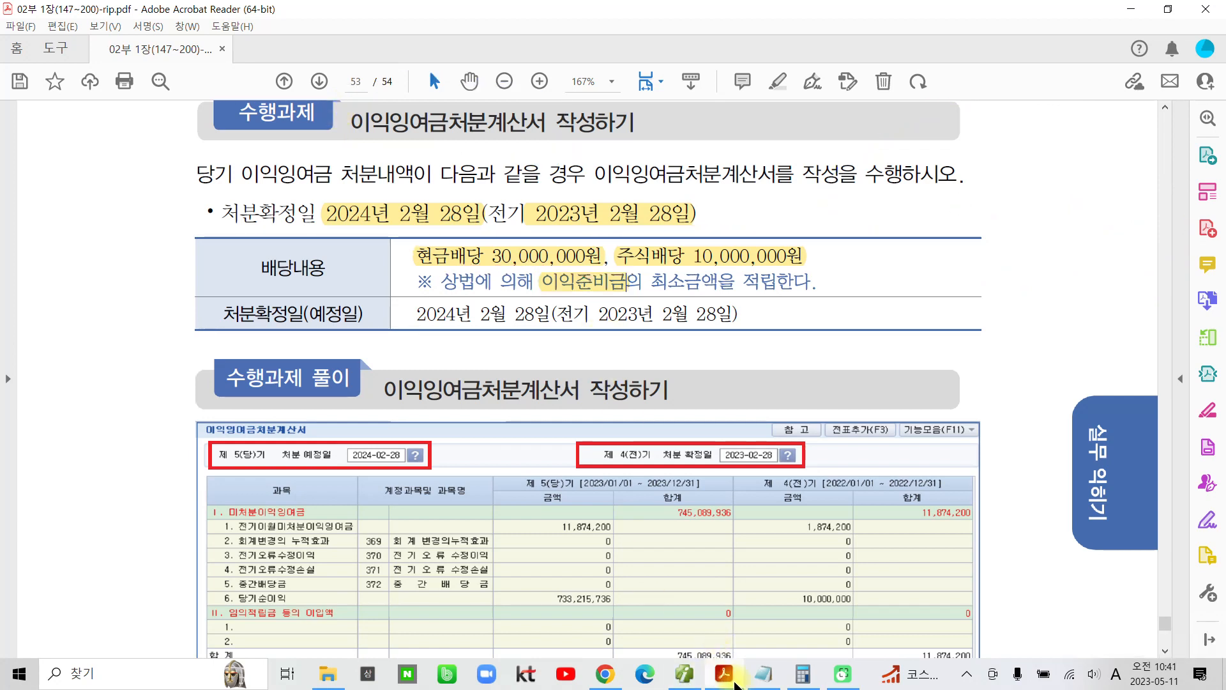
Step: Switch to the TAT 2급 accounting program and open the 이익잉여금처분계산서
{"action": "left_click", "coordinate": [605, 674]}
{"action": "left_click", "coordinate": [605, 676]}
{"action": "left_click", "coordinate": [685, 674]}
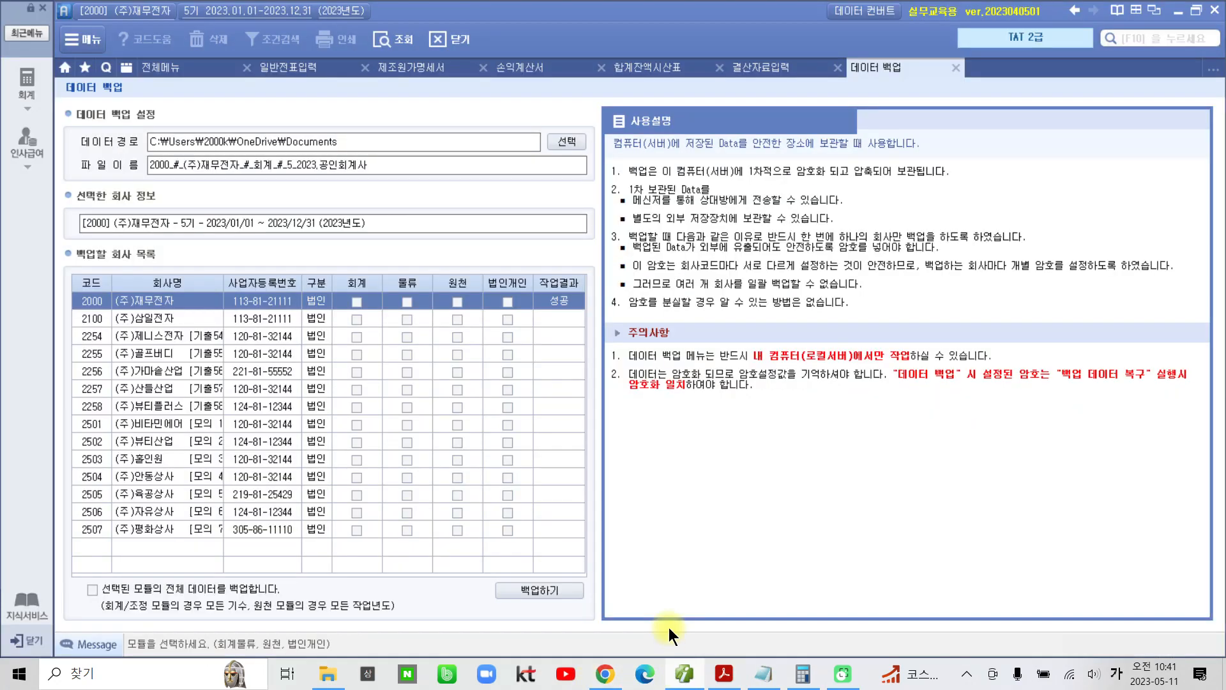
{"action": "left_click", "coordinate": [163, 68]}
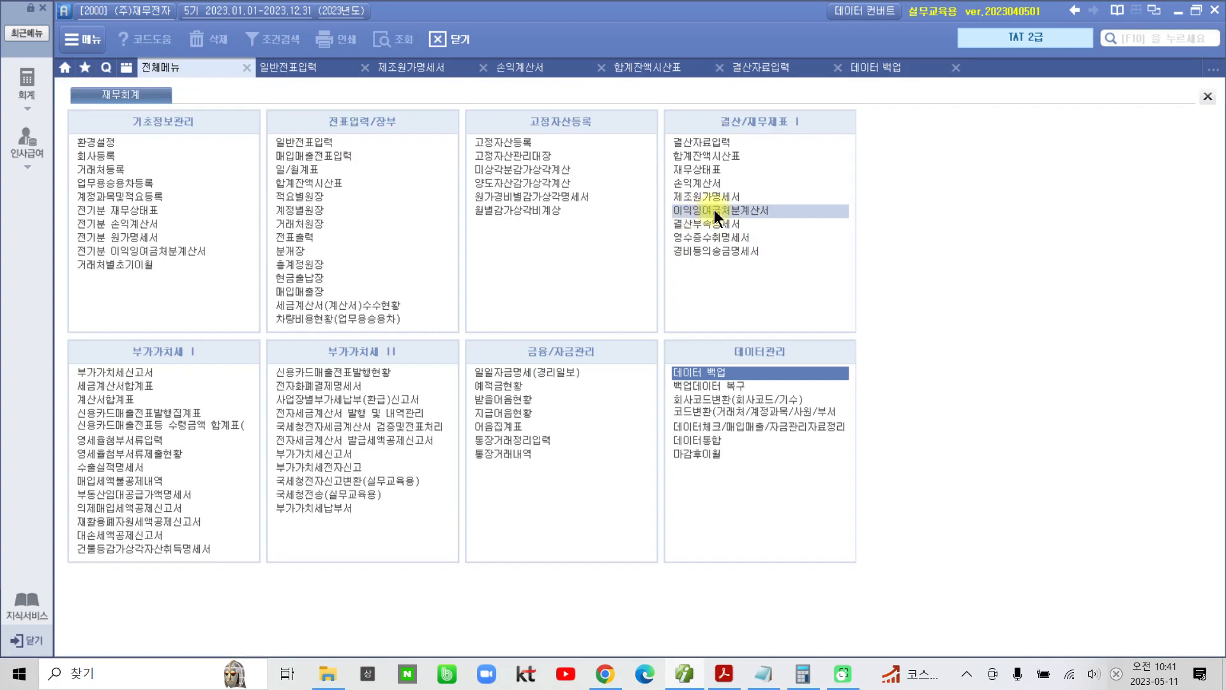
{"action": "mouse_move", "coordinate": [665, 200]}
{"action": "left_mouse_down"}
{"action": "mouse_move", "coordinate": [692, 217]}
{"action": "mouse_move", "coordinate": [827, 227]}
{"action": "left_mouse_up"}
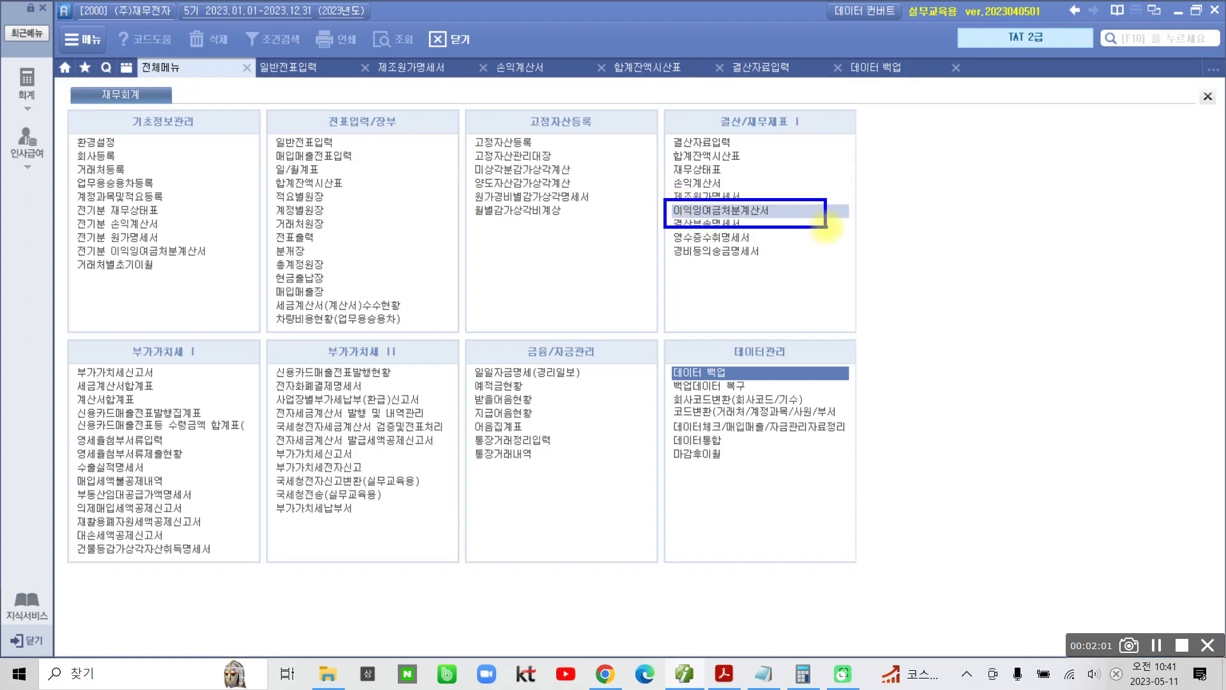
{"action": "left_click", "coordinate": [711, 210]}
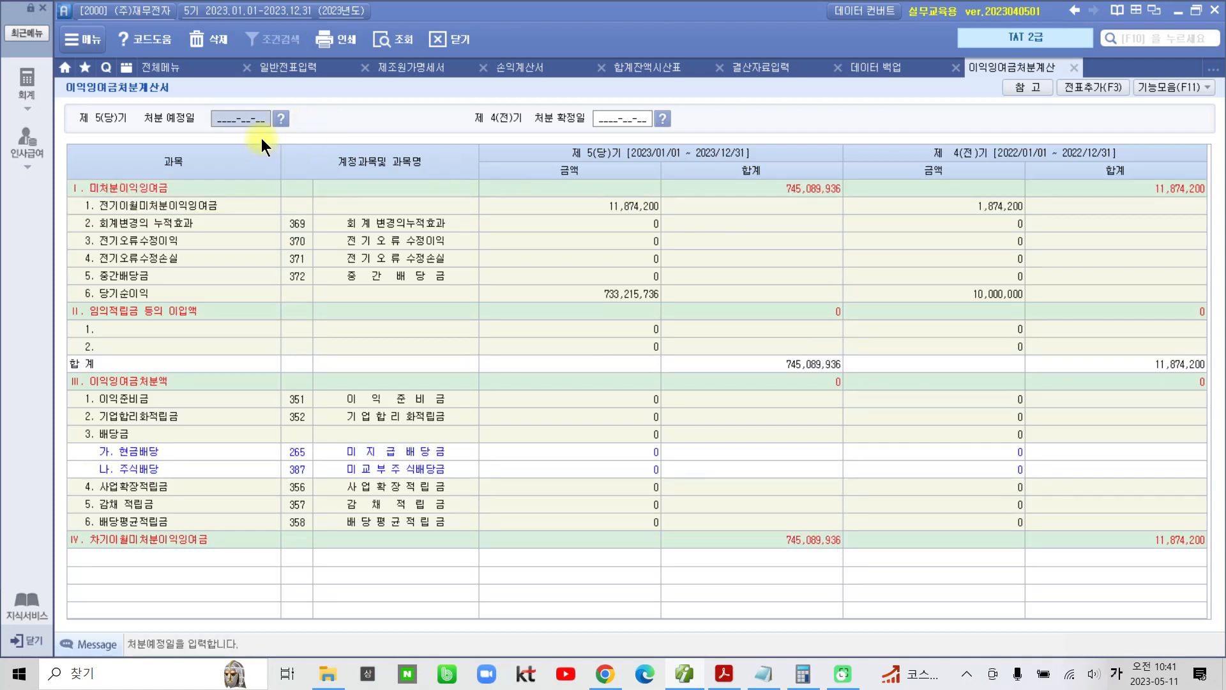
Step: Set the current-period 처분 예정일 to 2024-02-28 and the prior-period 처분 확정일 to 2023-02-28
{"action": "type", "text": "20"}
{"action": "type", "text": "24-02-28"}
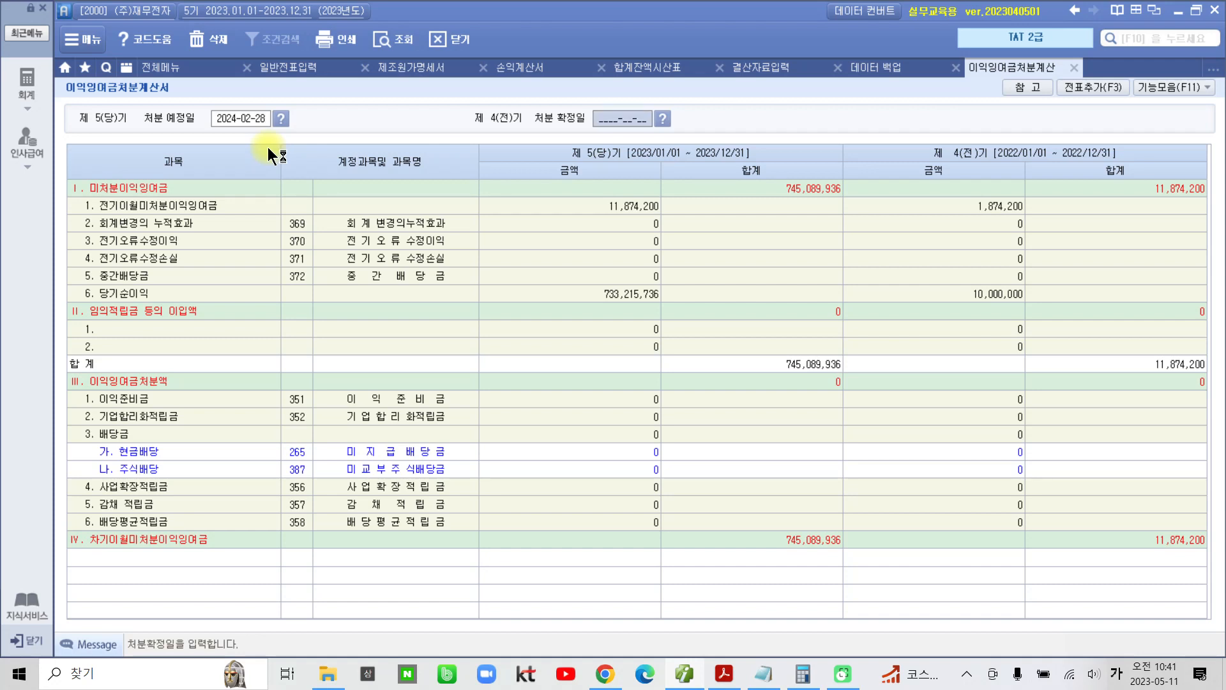
{"action": "type", "text": "2"}
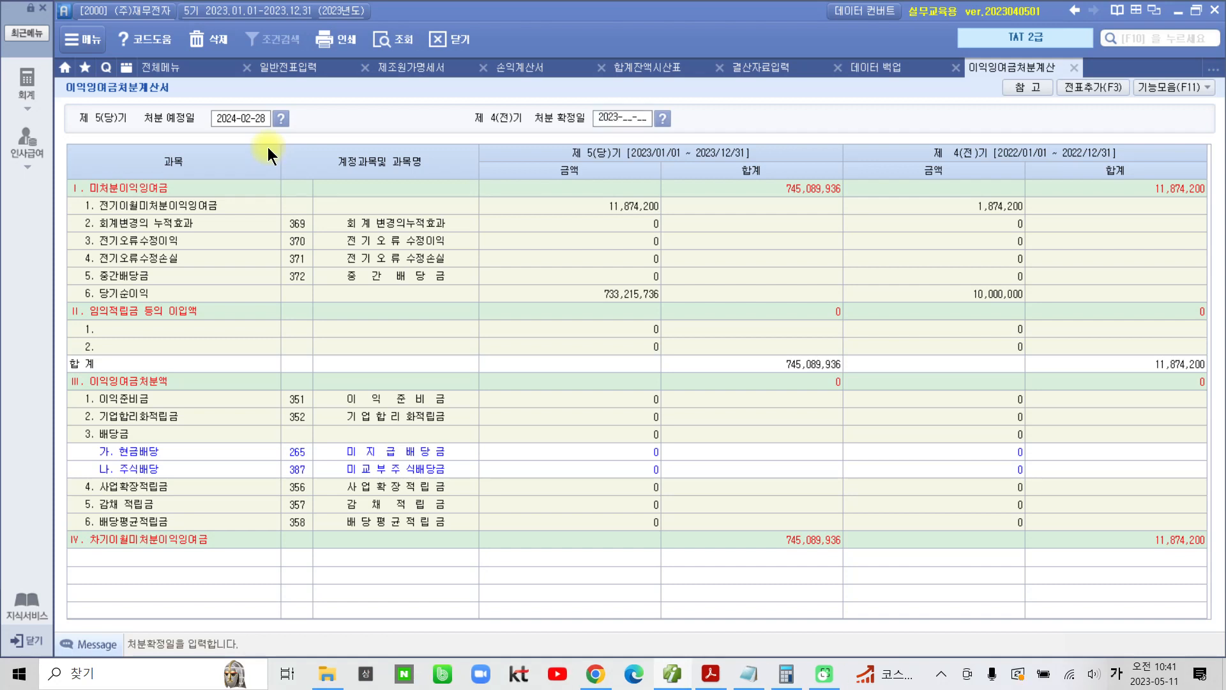
{"action": "type", "text": "023-02-28"}
{"action": "key", "text": "Return"}
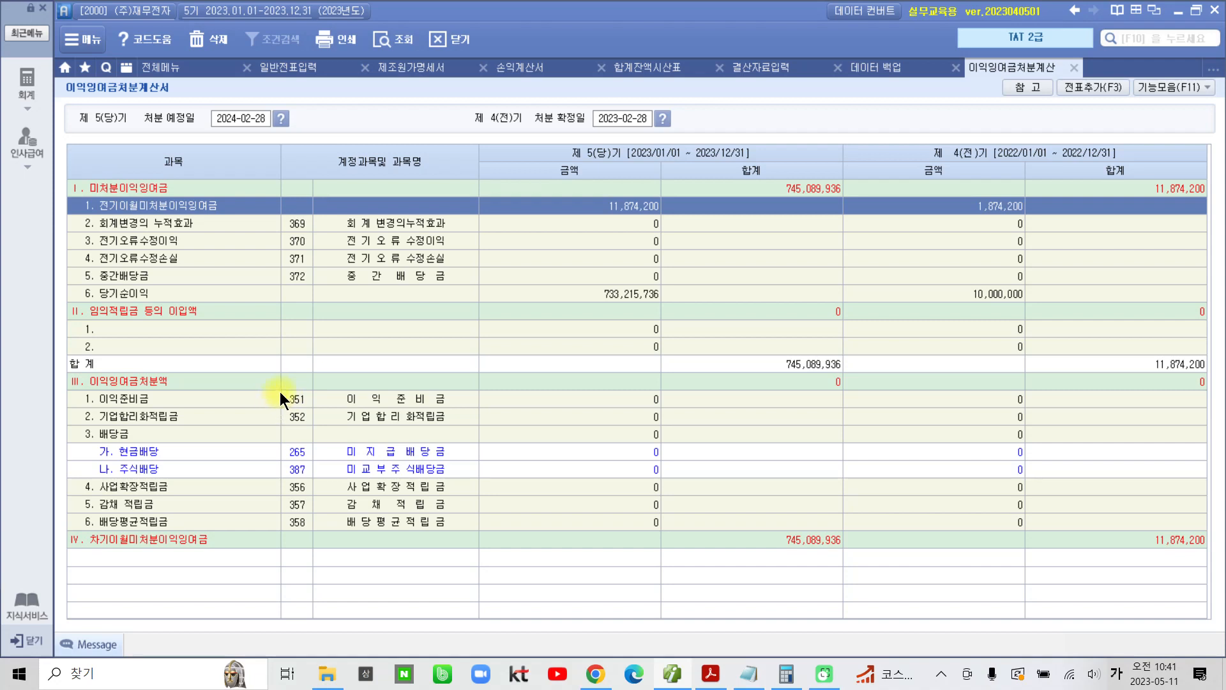
{"action": "mouse_move", "coordinate": [54, 364]}
{"action": "left_mouse_down"}
{"action": "mouse_move", "coordinate": [797, 575]}
{"action": "mouse_move", "coordinate": [753, 568]}
{"action": "left_mouse_up"}
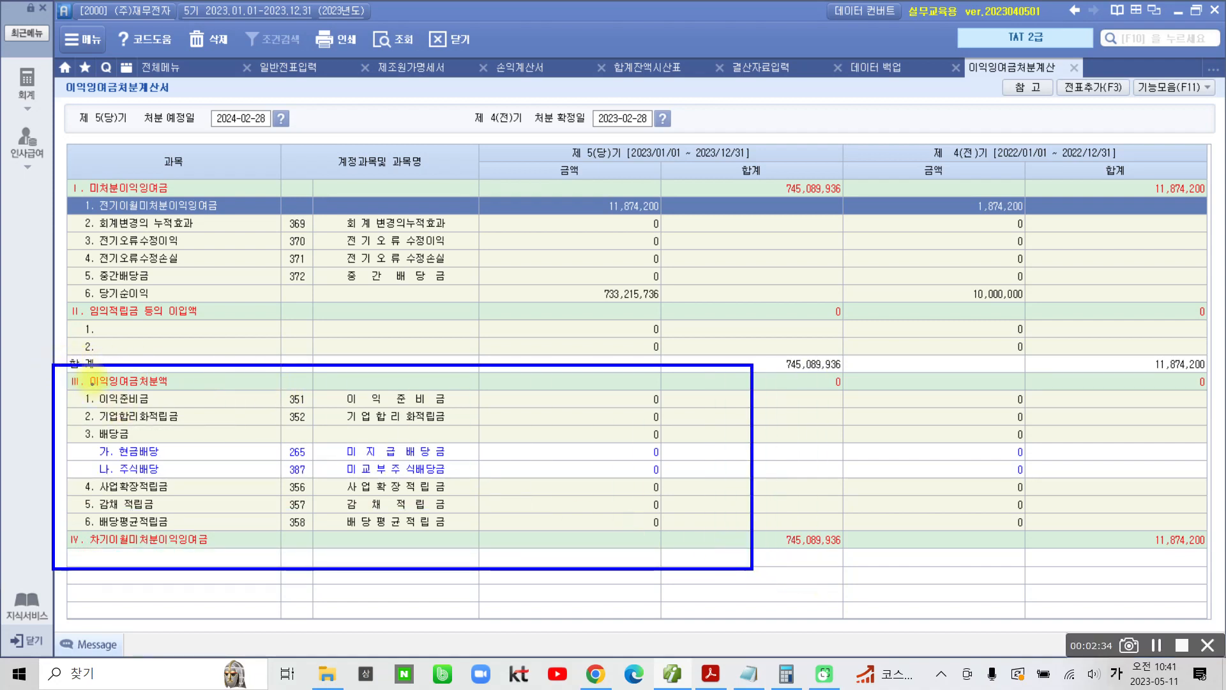
{"action": "mouse_move", "coordinate": [55, 367]}
{"action": "left_mouse_down"}
{"action": "mouse_move", "coordinate": [134, 400]}
{"action": "mouse_move", "coordinate": [167, 375]}
{"action": "mouse_move", "coordinate": [60, 372]}
{"action": "mouse_move", "coordinate": [70, 391]}
{"action": "left_mouse_up"}
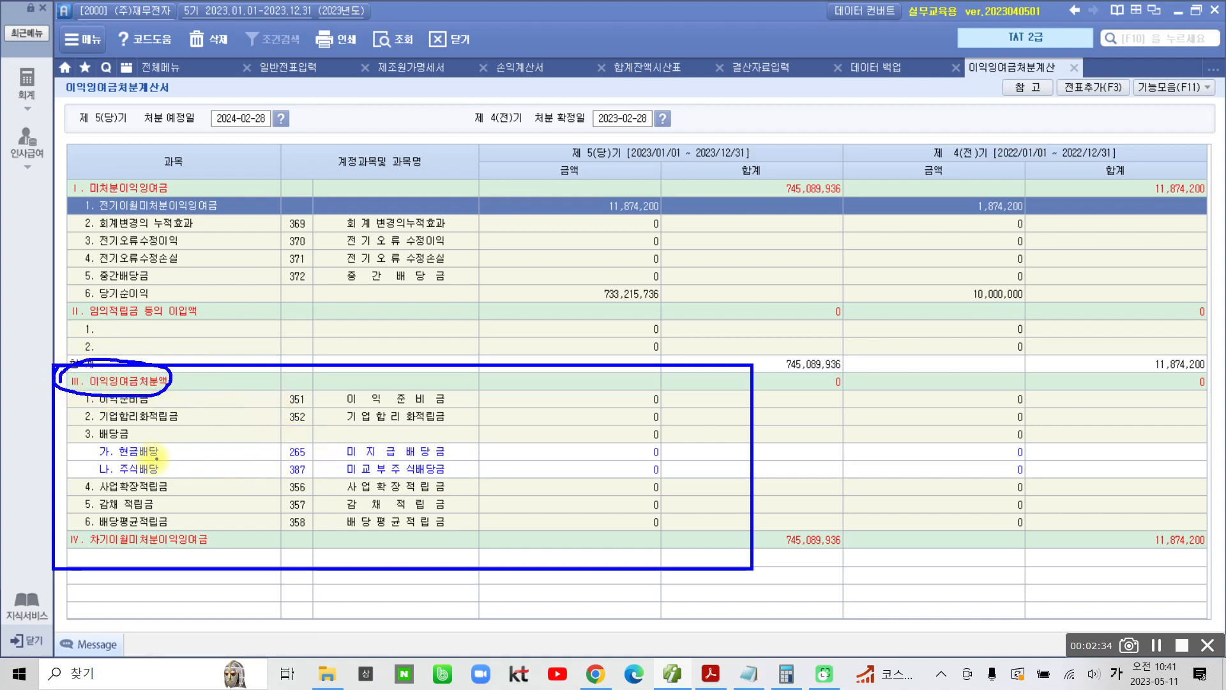
{"action": "mouse_move", "coordinate": [77, 426]}
{"action": "left_mouse_down"}
{"action": "mouse_move", "coordinate": [92, 440]}
{"action": "mouse_move", "coordinate": [139, 436]}
{"action": "mouse_move", "coordinate": [75, 430]}
{"action": "mouse_move", "coordinate": [156, 457]}
{"action": "mouse_move", "coordinate": [158, 477]}
{"action": "left_mouse_up"}
{"action": "mouse_move", "coordinate": [492, 444]}
{"action": "left_mouse_down"}
{"action": "mouse_move", "coordinate": [490, 458]}
{"action": "mouse_move", "coordinate": [642, 468]}
{"action": "mouse_move", "coordinate": [671, 454]}
{"action": "mouse_move", "coordinate": [515, 439]}
{"action": "left_mouse_up"}
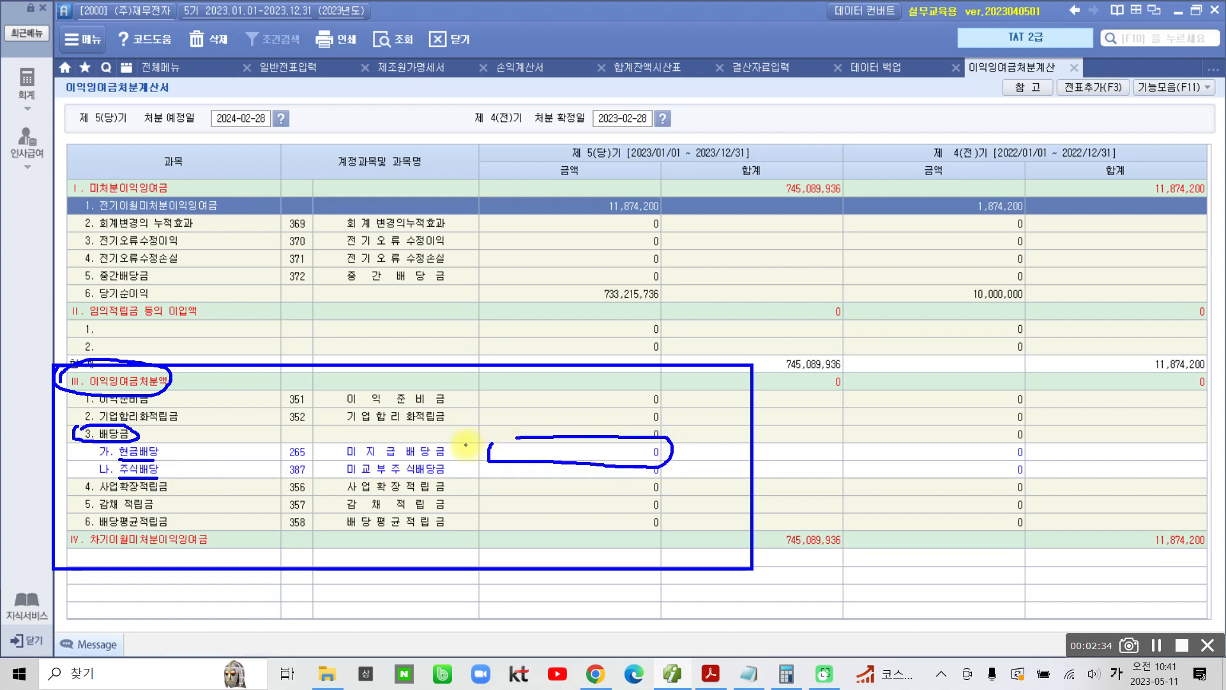
{"action": "left_click_drag", "start_coordinate": [345, 462], "coordinate": [461, 462]}
{"action": "key", "text": "Escape"}
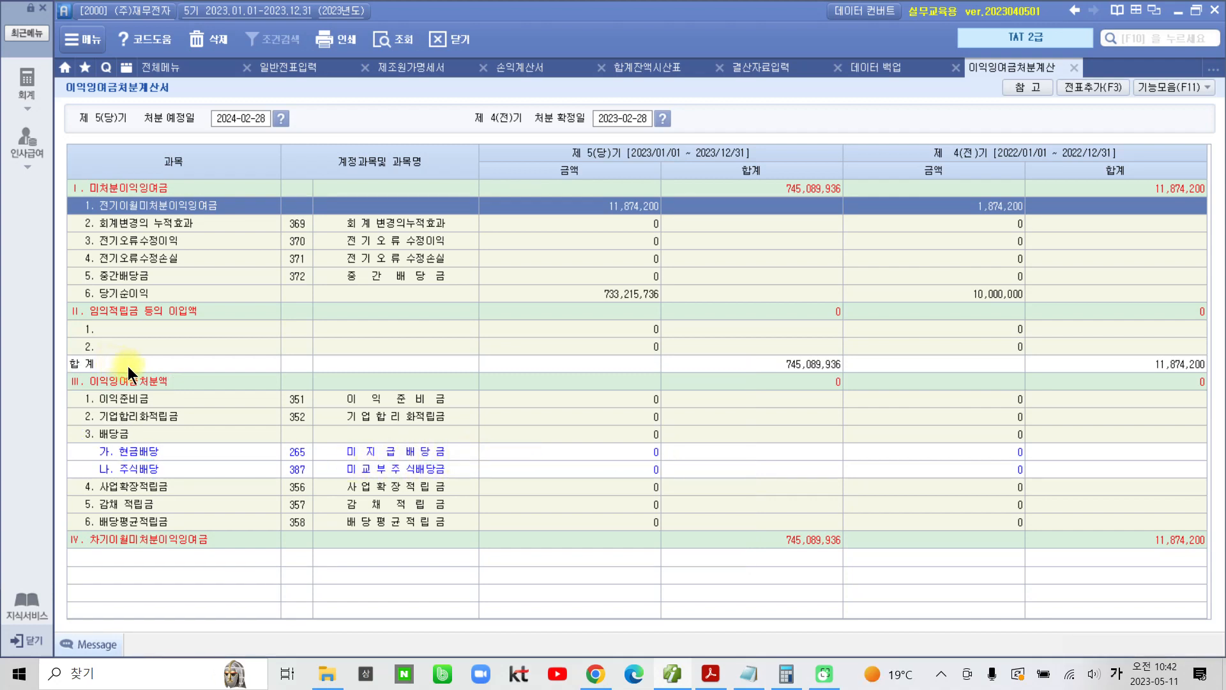
Step: Enter 30,000,000 as the current-period (제 5기) amount for 현금배당
{"action": "left_click", "coordinate": [615, 453]}
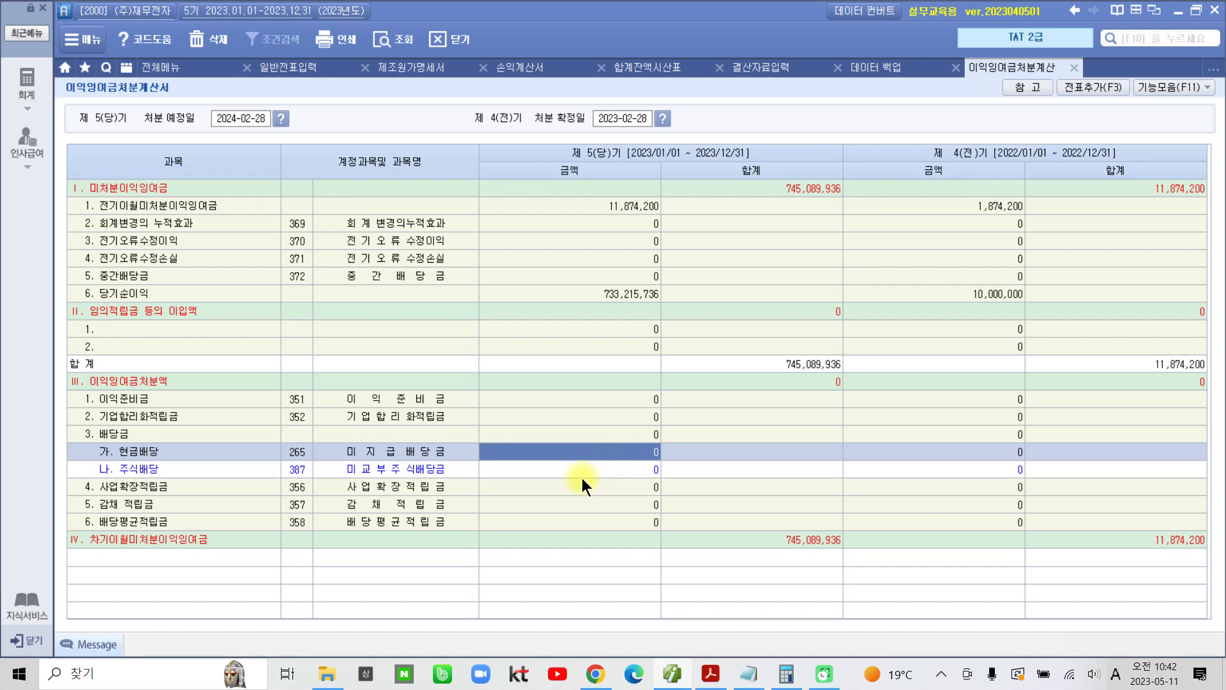
{"action": "type", "text": "30,000,000"}
{"action": "key", "text": "Return"}
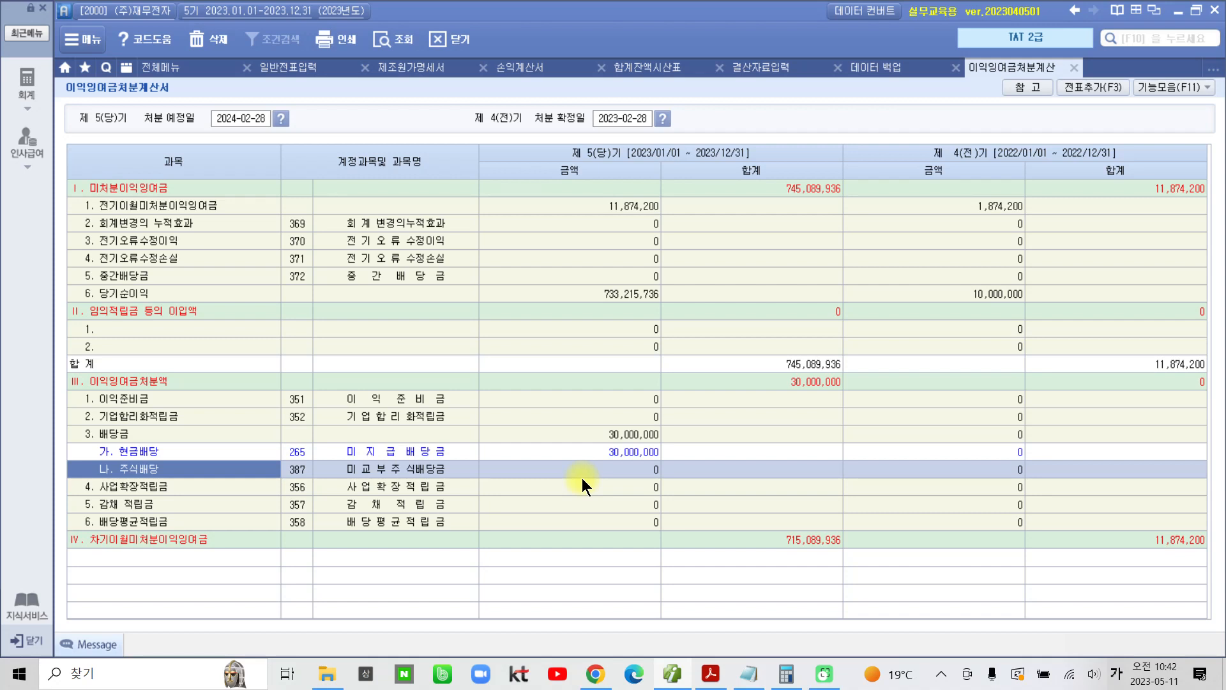
{"action": "left_click", "coordinate": [578, 458]}
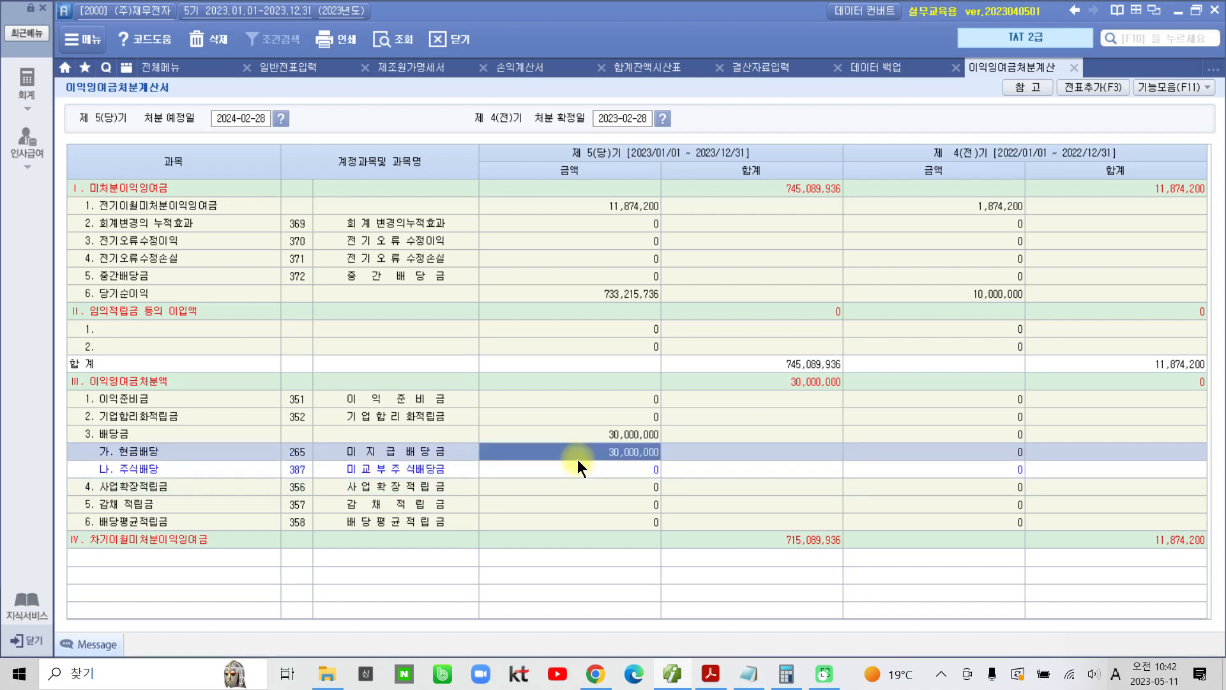
Step: Enter 10,000,000 as the current-period (제 5기) amount for 주식배당
{"action": "left_click", "coordinate": [609, 474]}
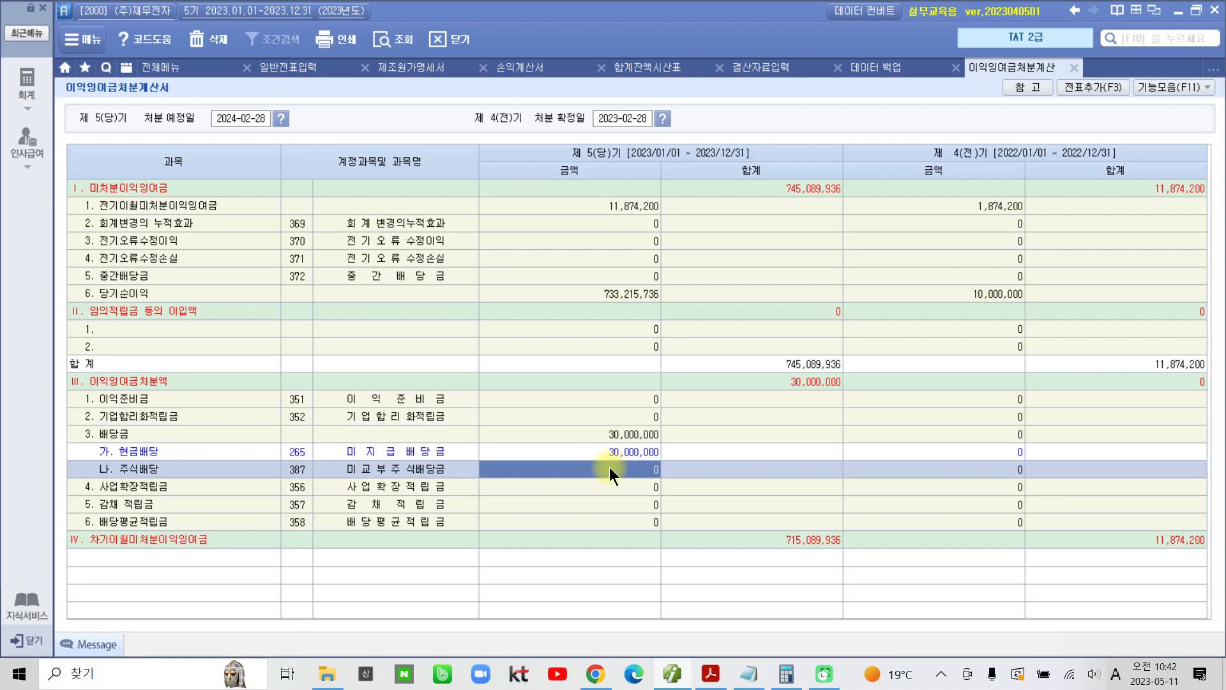
{"action": "type", "text": "10,000,000"}
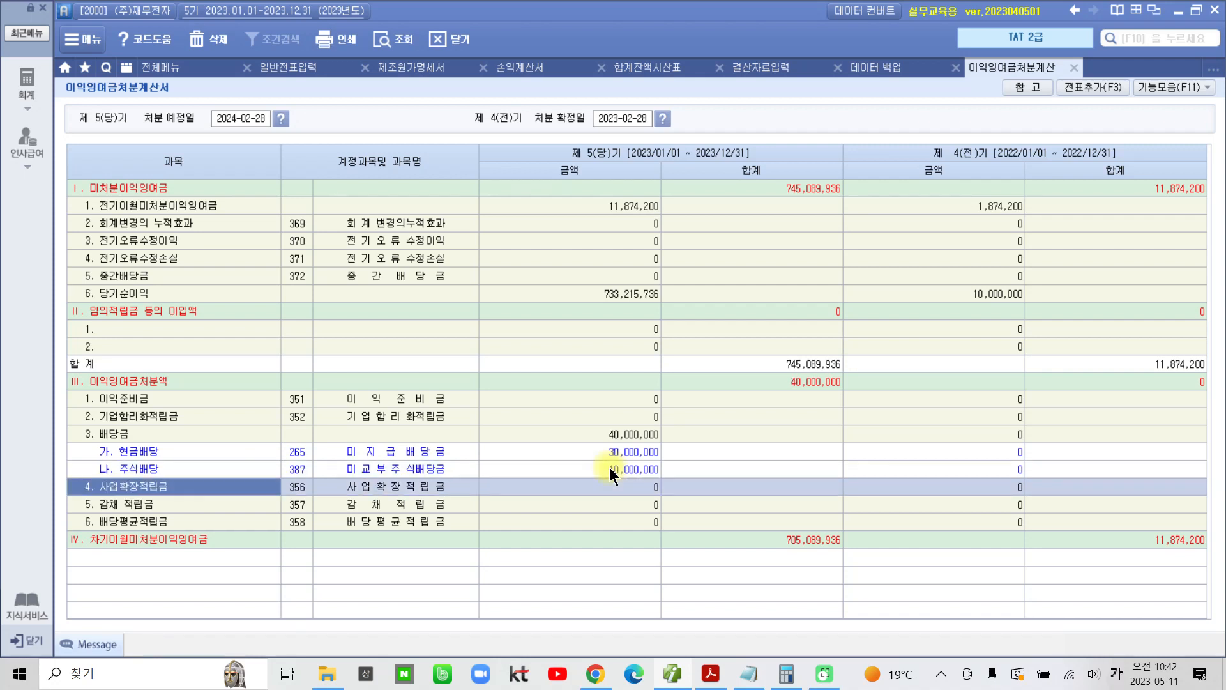
{"action": "key", "text": "Return"}
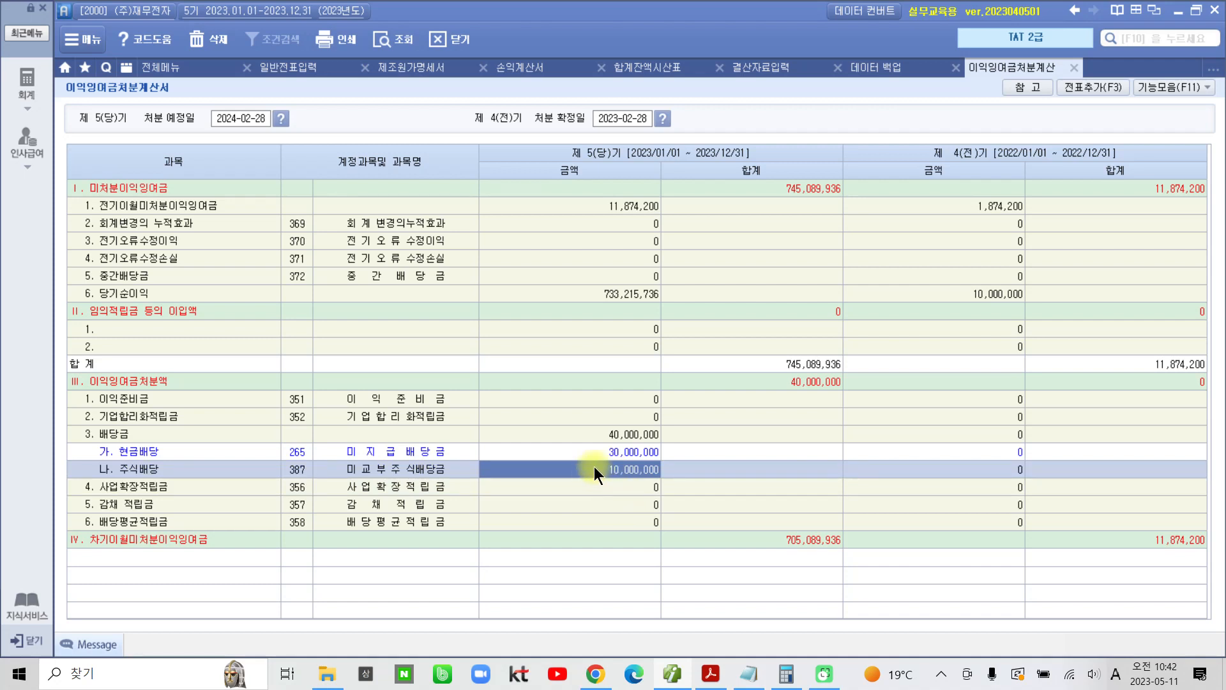
Step: Enter 3,000,000 as the current-period (제 5기) amount for 이익준비금
{"action": "left_click", "coordinate": [609, 399]}
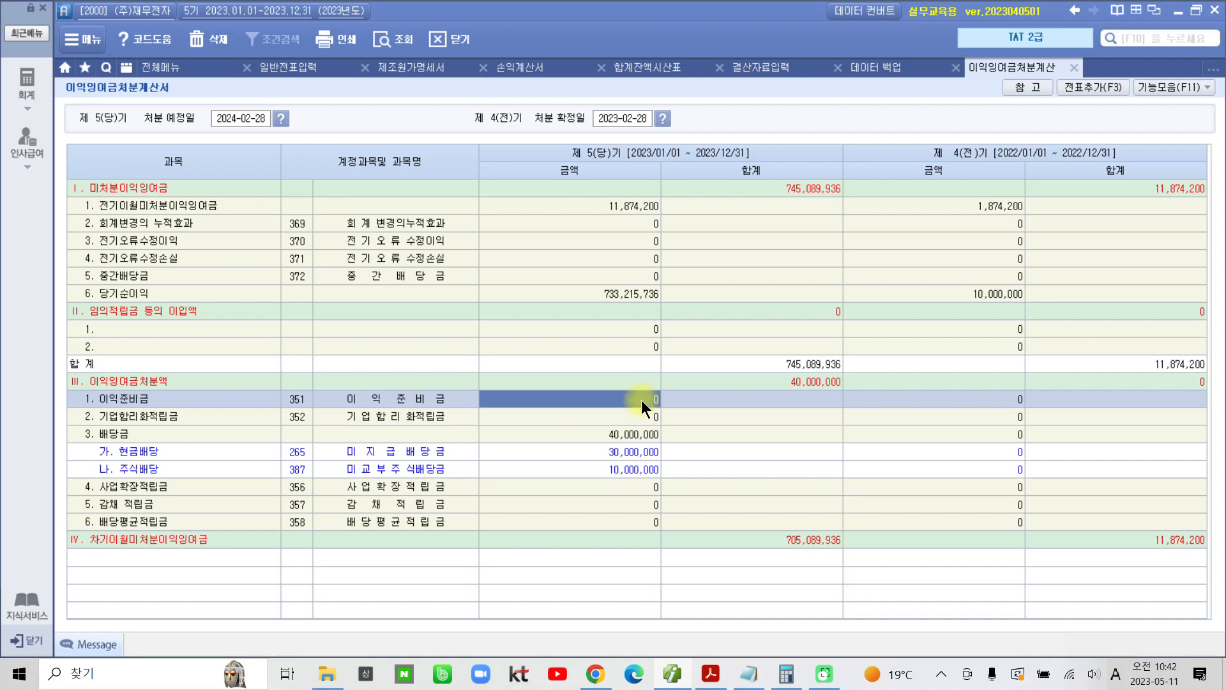
{"action": "type", "text": "300"}
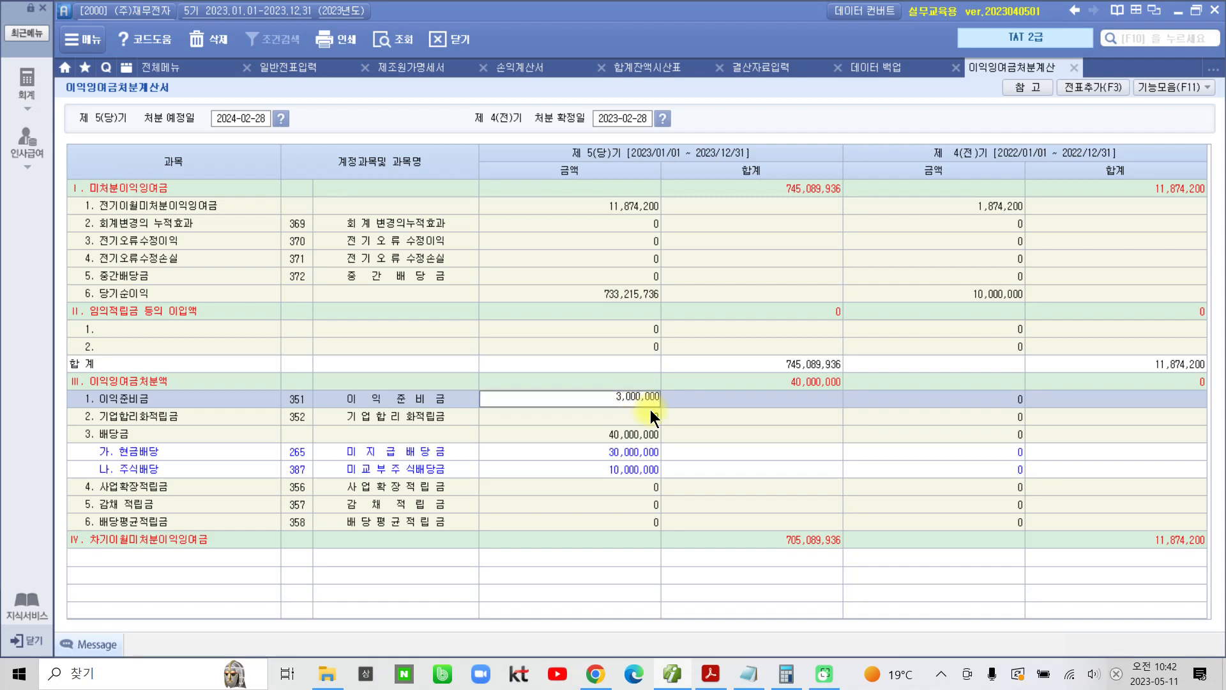
{"action": "key", "text": "Return"}
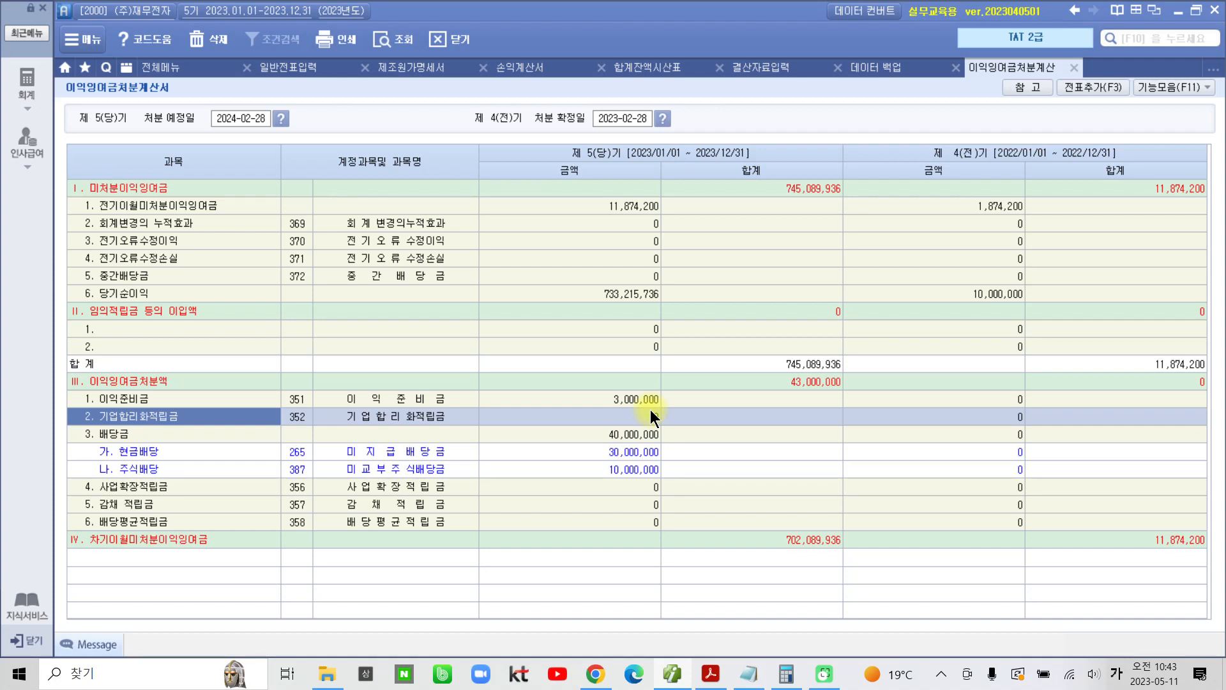
Step: Add the appropriation statement's closing entries to the general vouchers and reload the December 31 entries in 일반전표입력
{"action": "left_click", "coordinate": [1082, 87]}
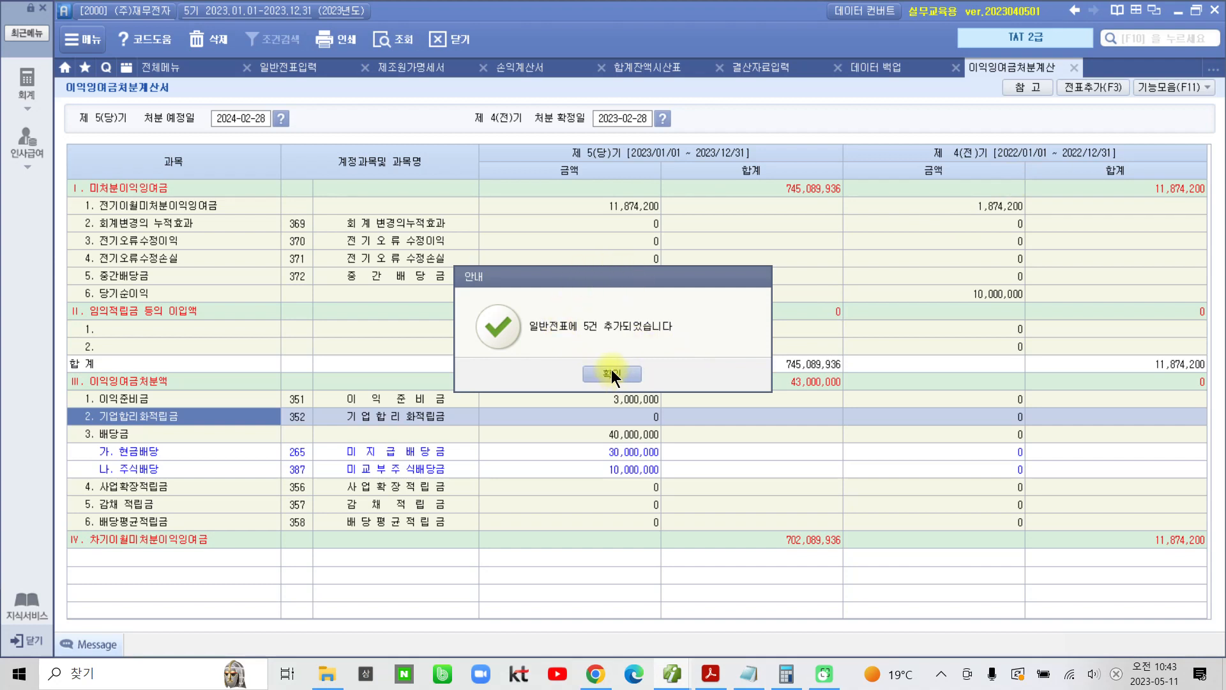
{"action": "left_click", "coordinate": [612, 375]}
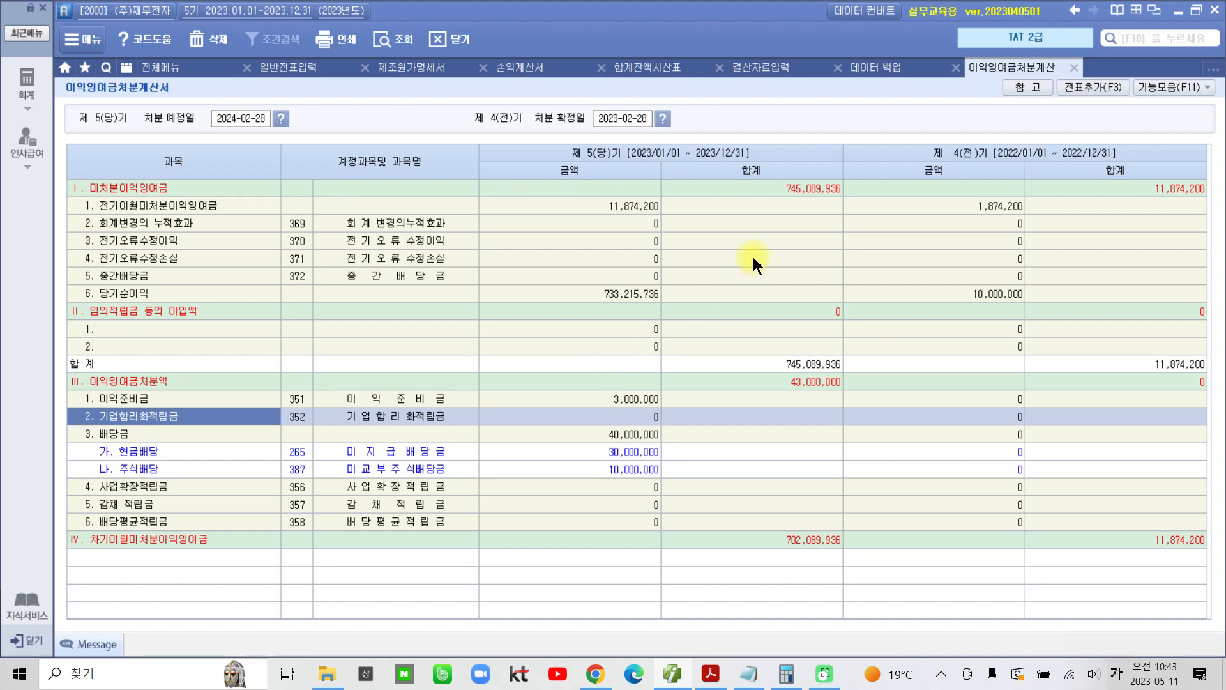
{"action": "left_click", "coordinate": [289, 70]}
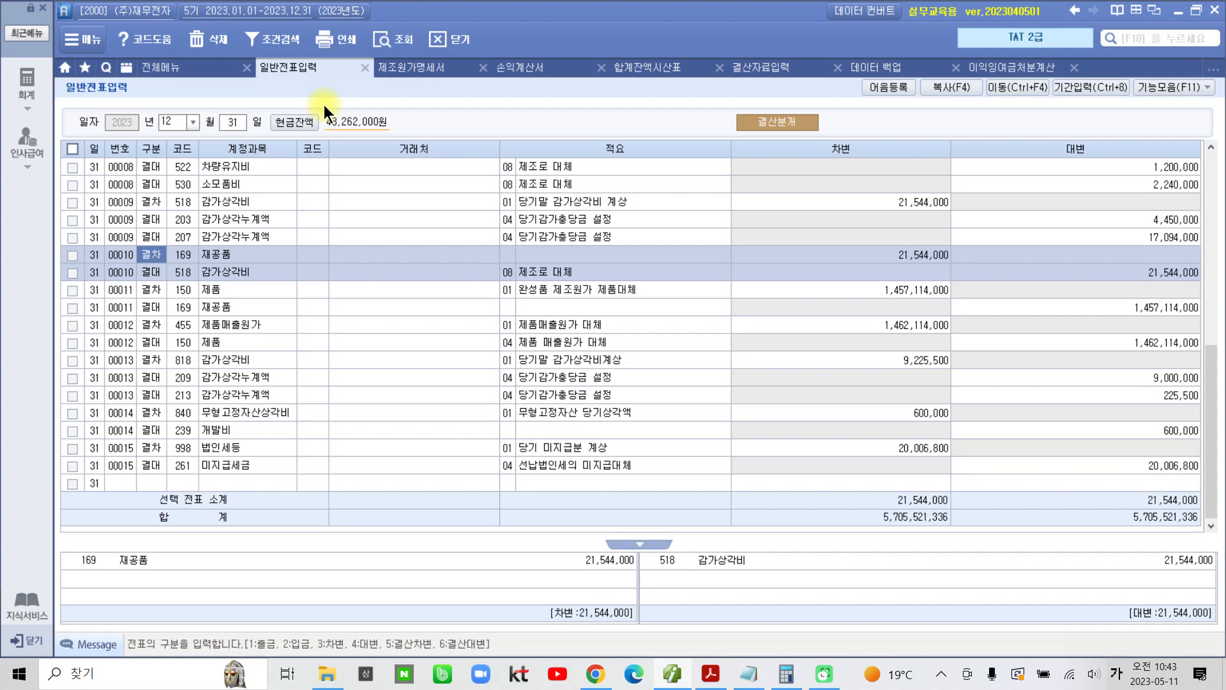
{"action": "left_click", "coordinate": [394, 41]}
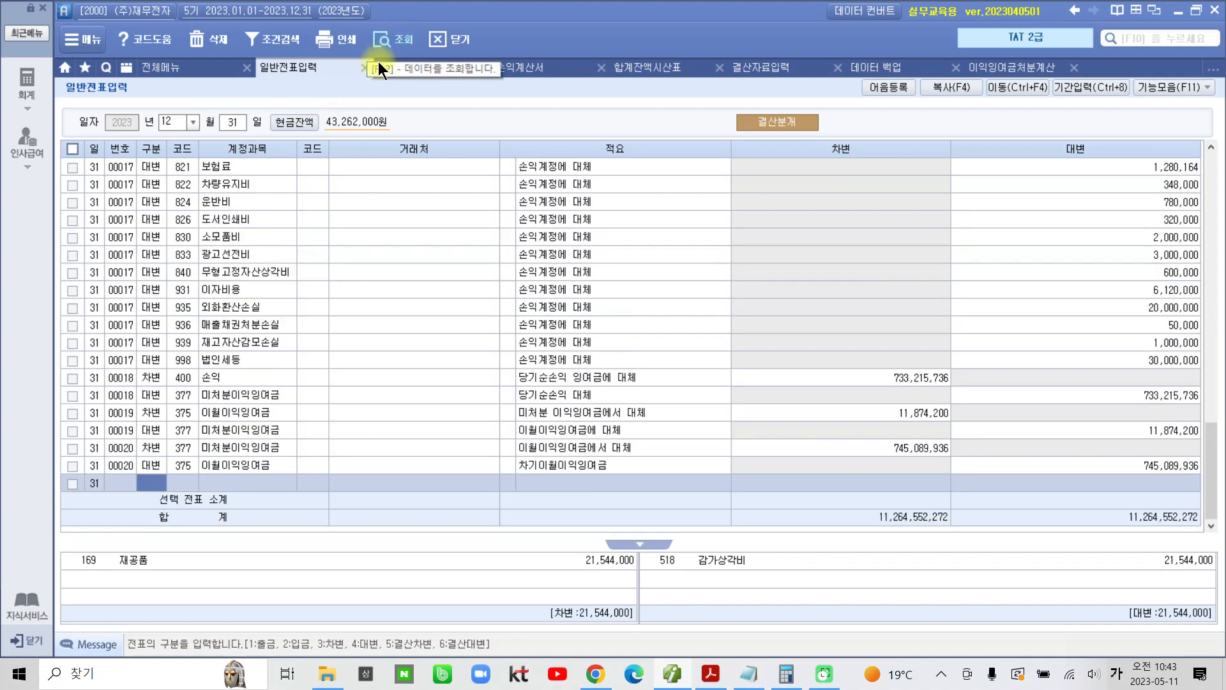
Step: Review the added December 31 vouchers 00016 and 00017 that transfer the revenue and expense accounts to 손익
{"action": "left_click", "coordinate": [128, 462]}
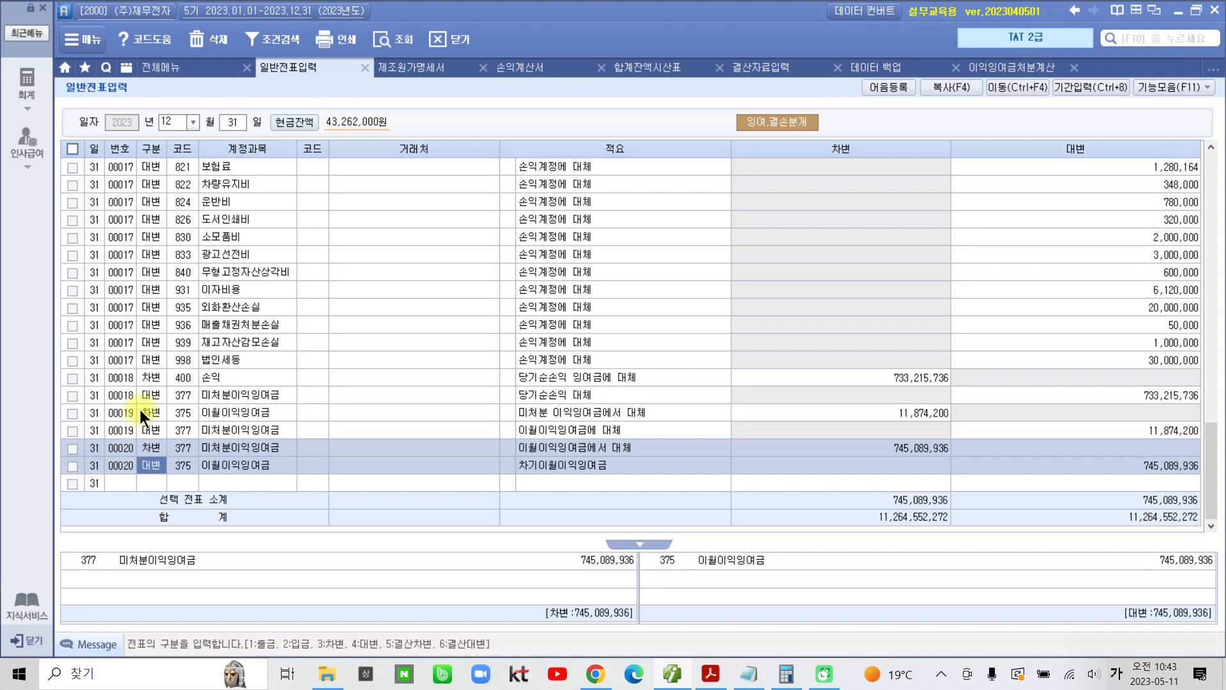
{"action": "scroll", "coordinate": [145, 394], "scroll_direction": "up", "scroll_amount": 10}
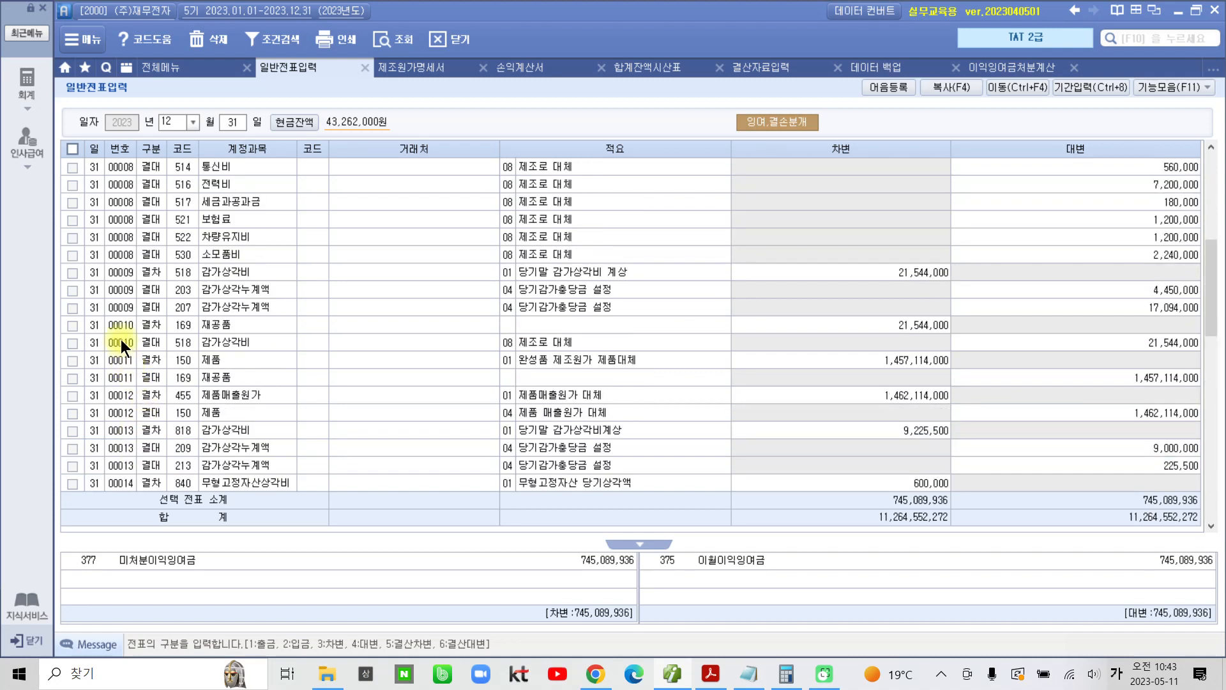
{"action": "left_click", "coordinate": [126, 378]}
{"action": "scroll", "coordinate": [128, 378], "scroll_direction": "down", "scroll_amount": 3}
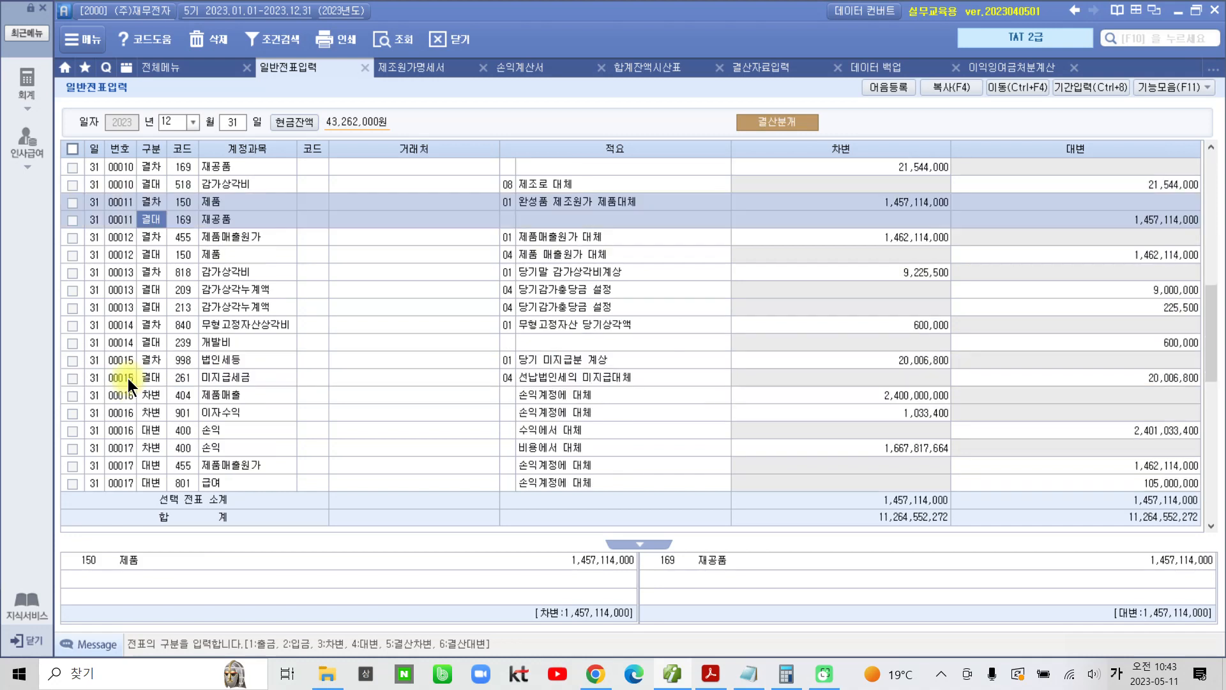
{"action": "left_click", "coordinate": [126, 378]}
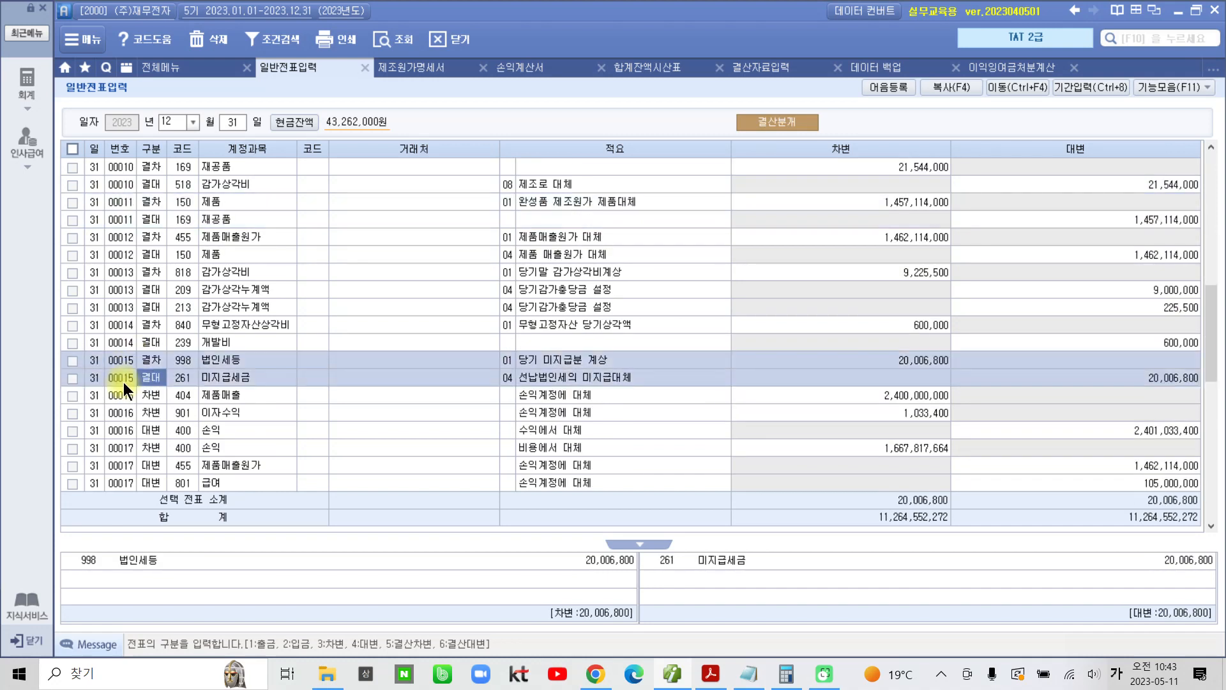
{"action": "scroll", "coordinate": [124, 378], "scroll_direction": "down", "scroll_amount": 3}
{"action": "left_click", "coordinate": [128, 246]}
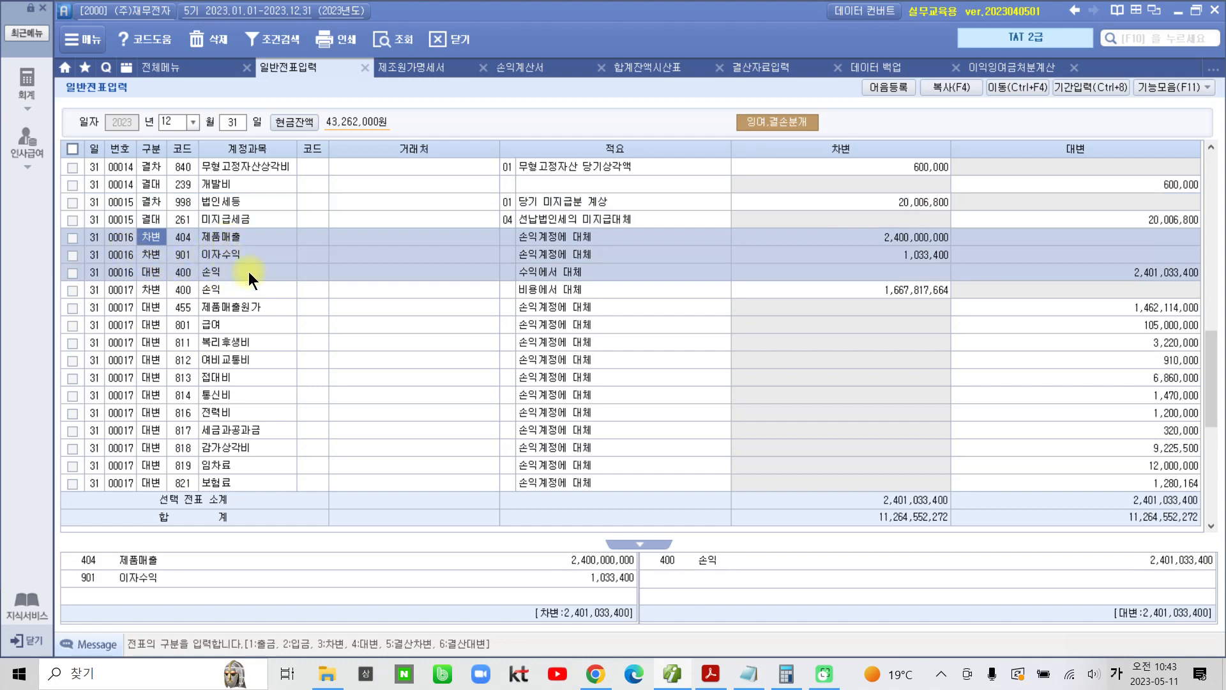
{"action": "left_click", "coordinate": [1145, 271]}
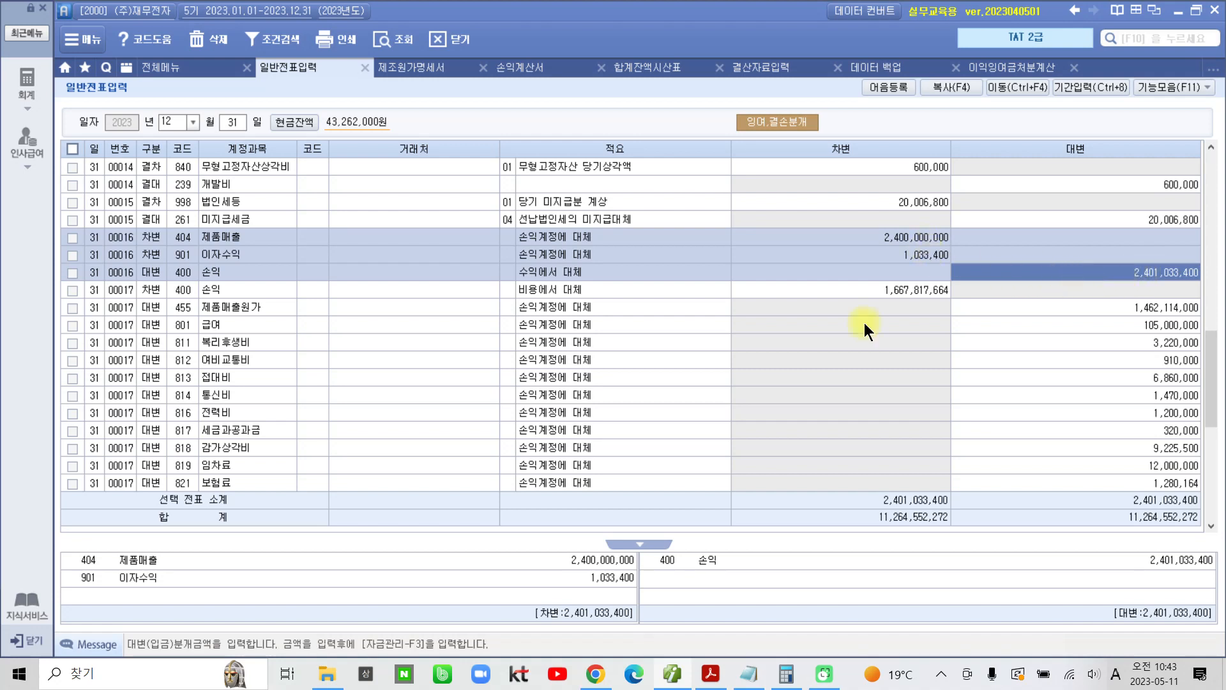
{"action": "left_click", "coordinate": [124, 348]}
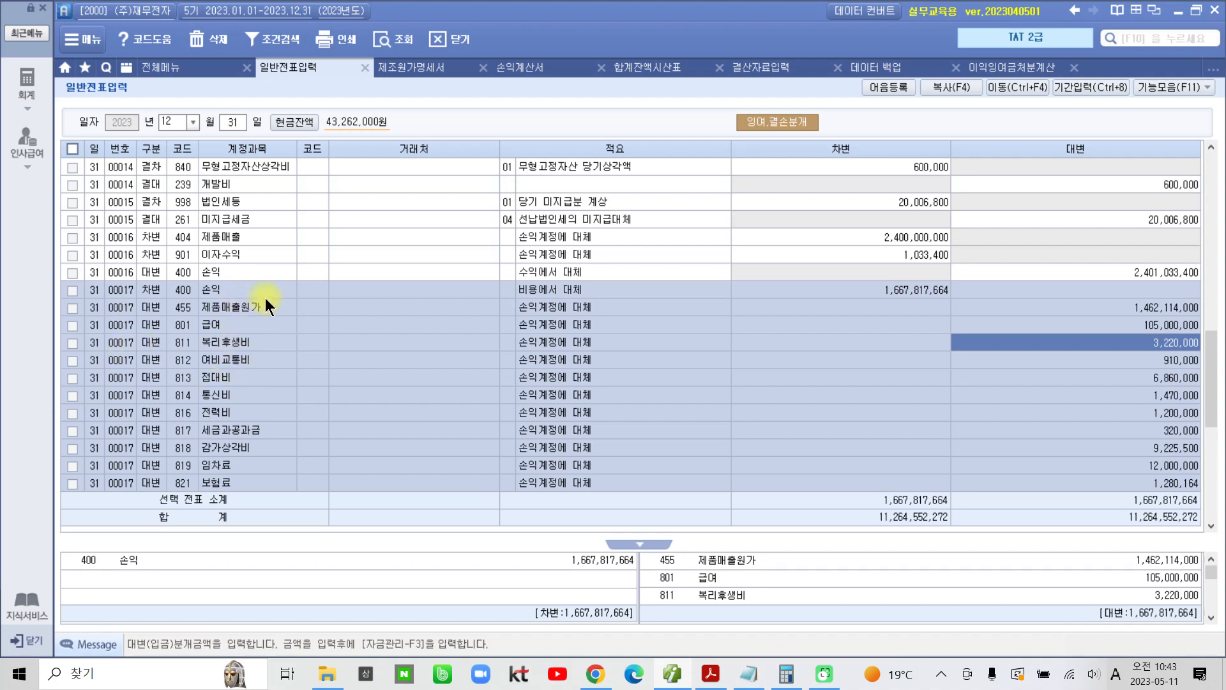
{"action": "left_click", "coordinate": [881, 291]}
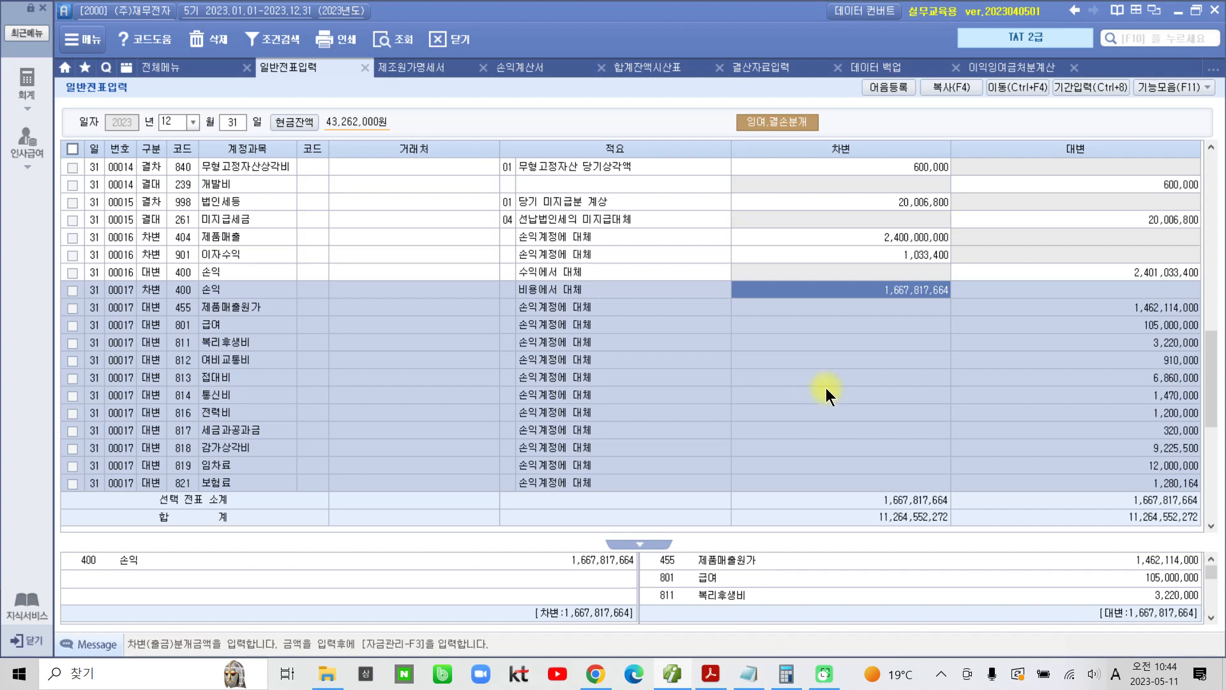
{"action": "left_click", "coordinate": [1160, 272]}
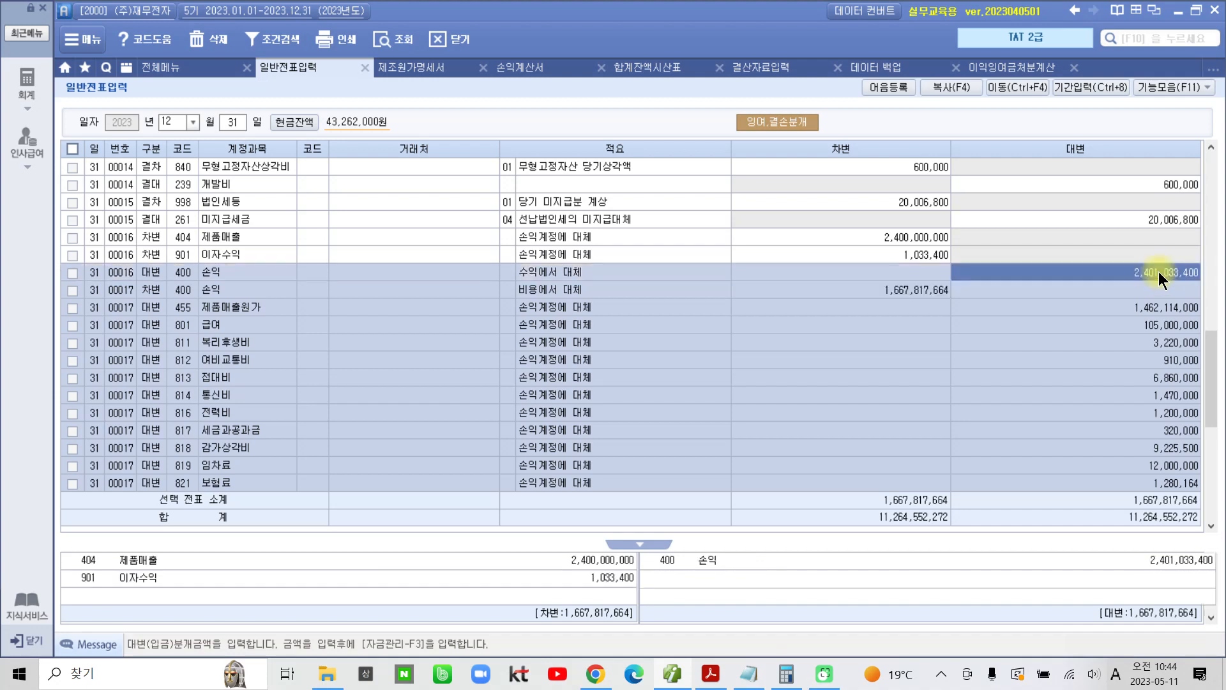
{"action": "left_click", "coordinate": [929, 293]}
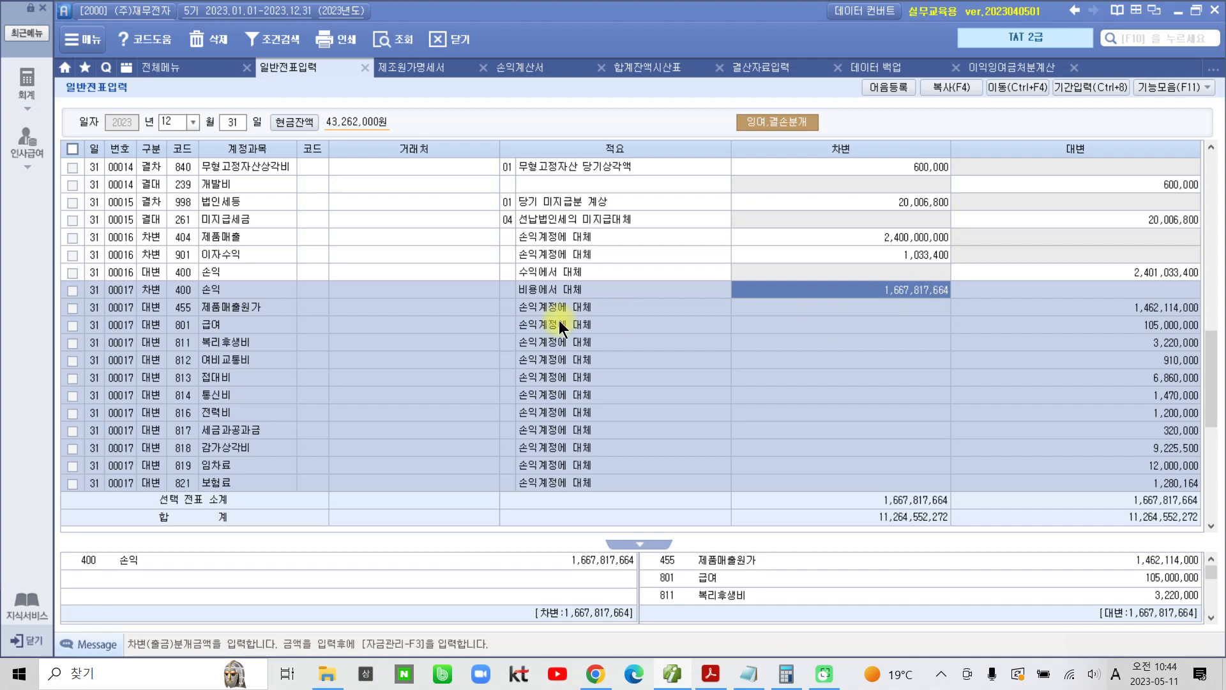
{"action": "scroll", "coordinate": [562, 346], "scroll_direction": "down", "scroll_amount": 6}
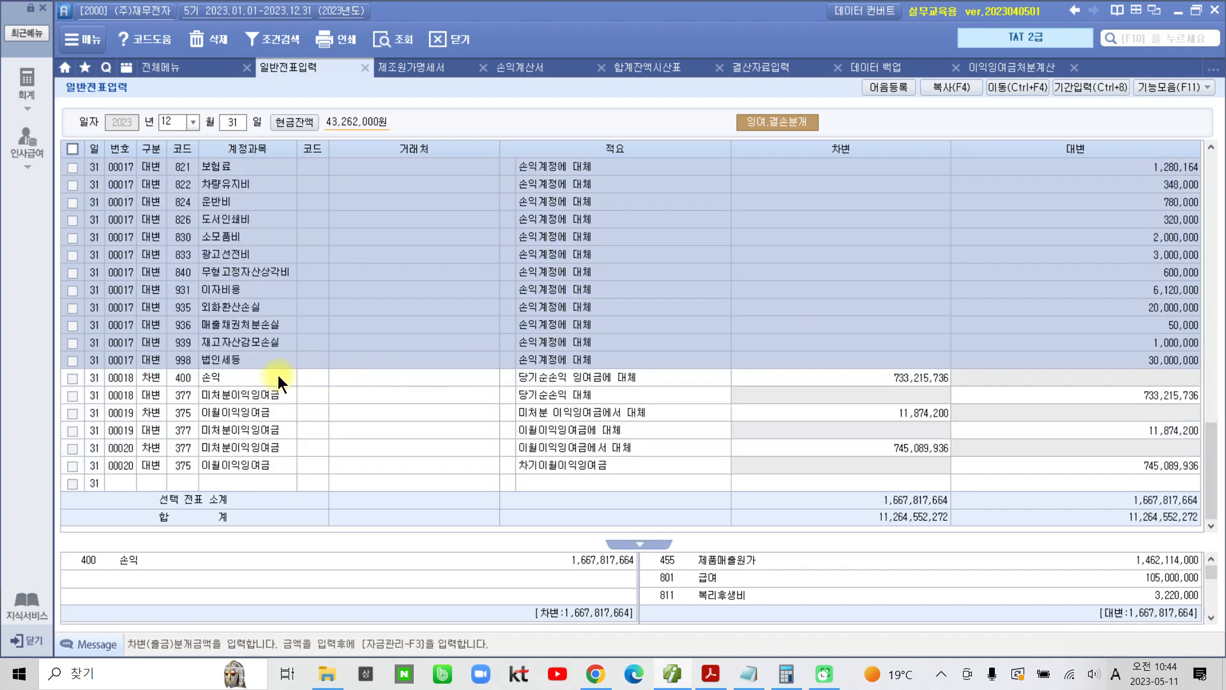
Step: Examine vouchers 00018 to 00020, checking the debit and credit amounts transferred between 손익, 미처분이익잉여금 and 이월이익잉여금
{"action": "left_click", "coordinate": [267, 382]}
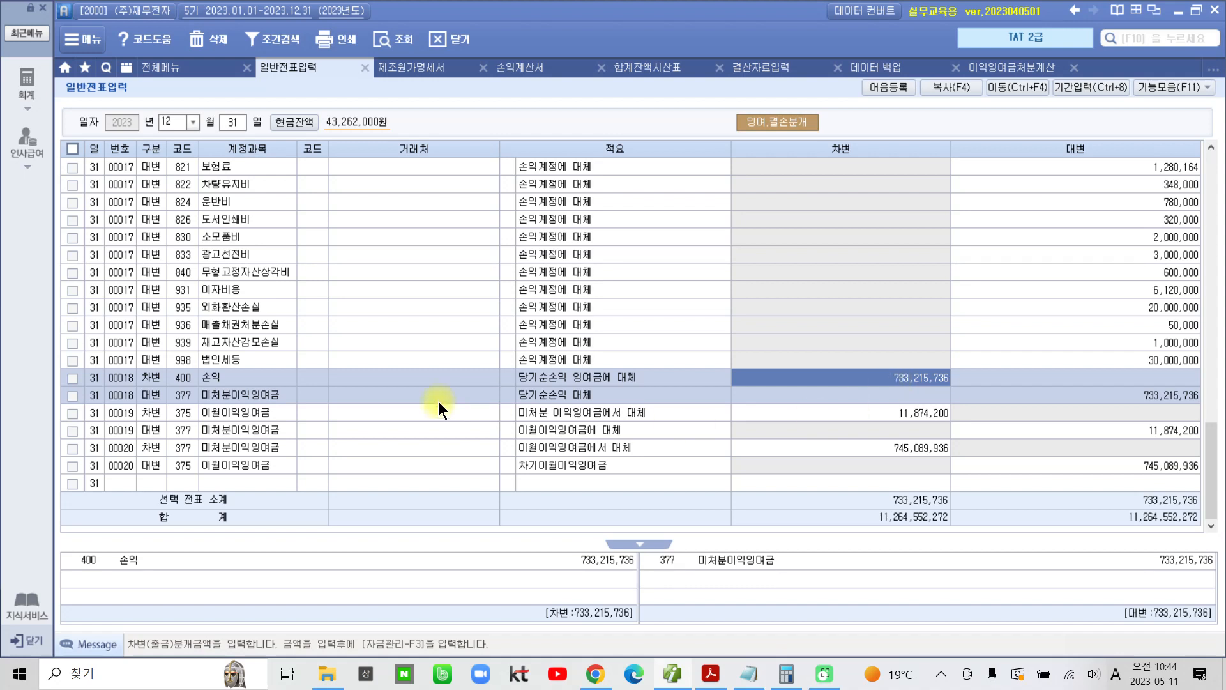
{"action": "left_click", "coordinate": [1140, 396]}
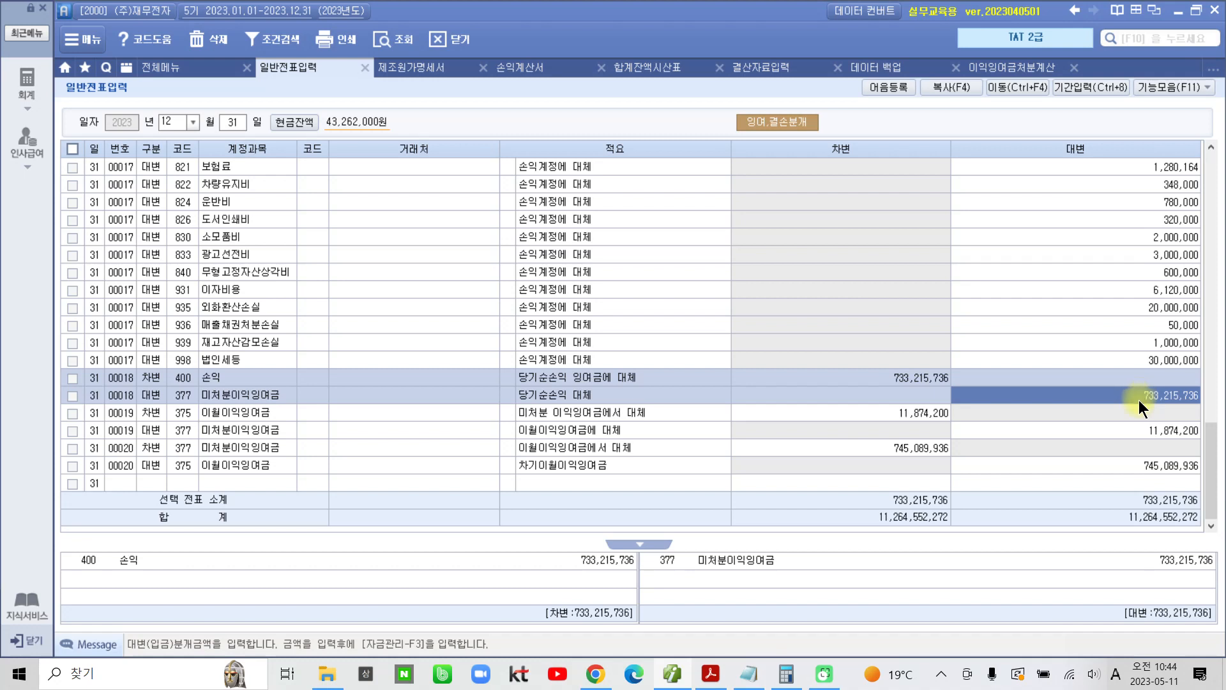
{"action": "left_click", "coordinate": [913, 416]}
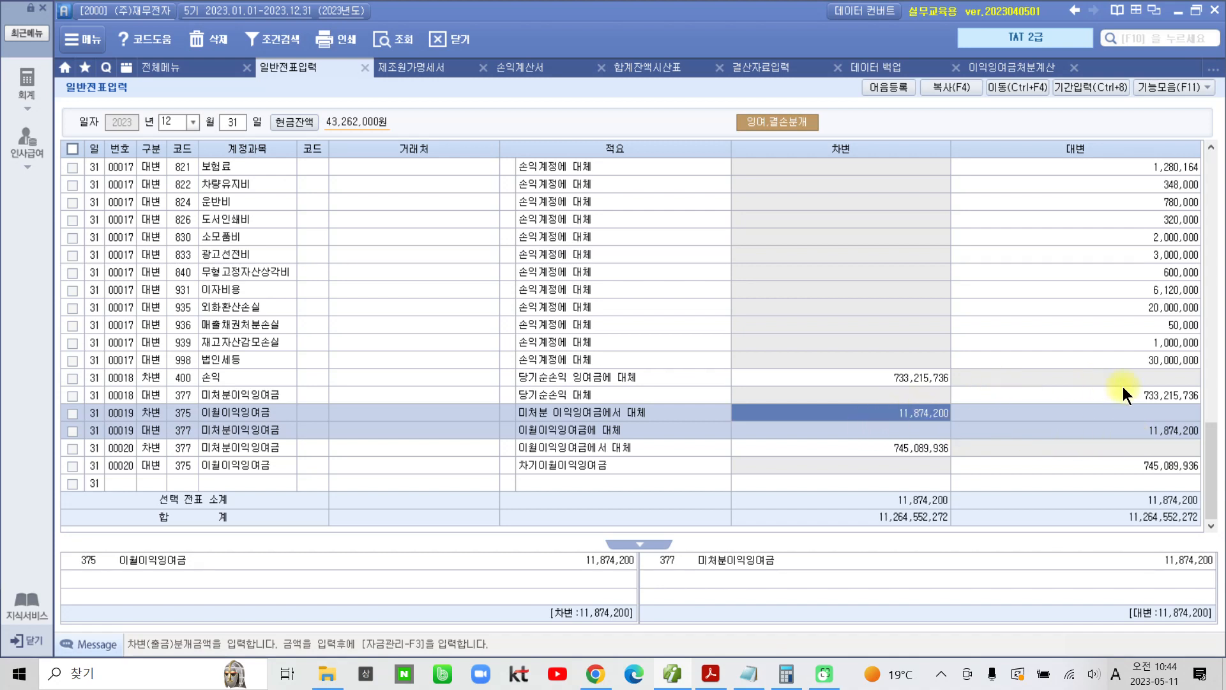
{"action": "left_click", "coordinate": [914, 454]}
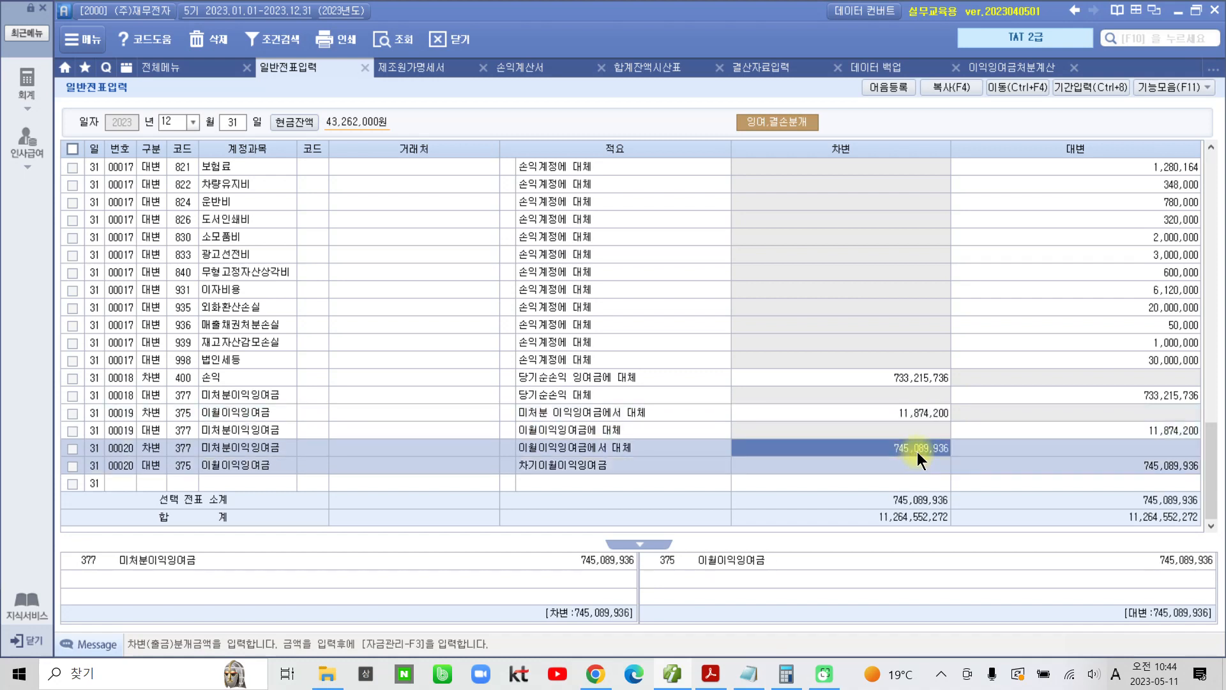
{"action": "left_click", "coordinate": [1098, 465]}
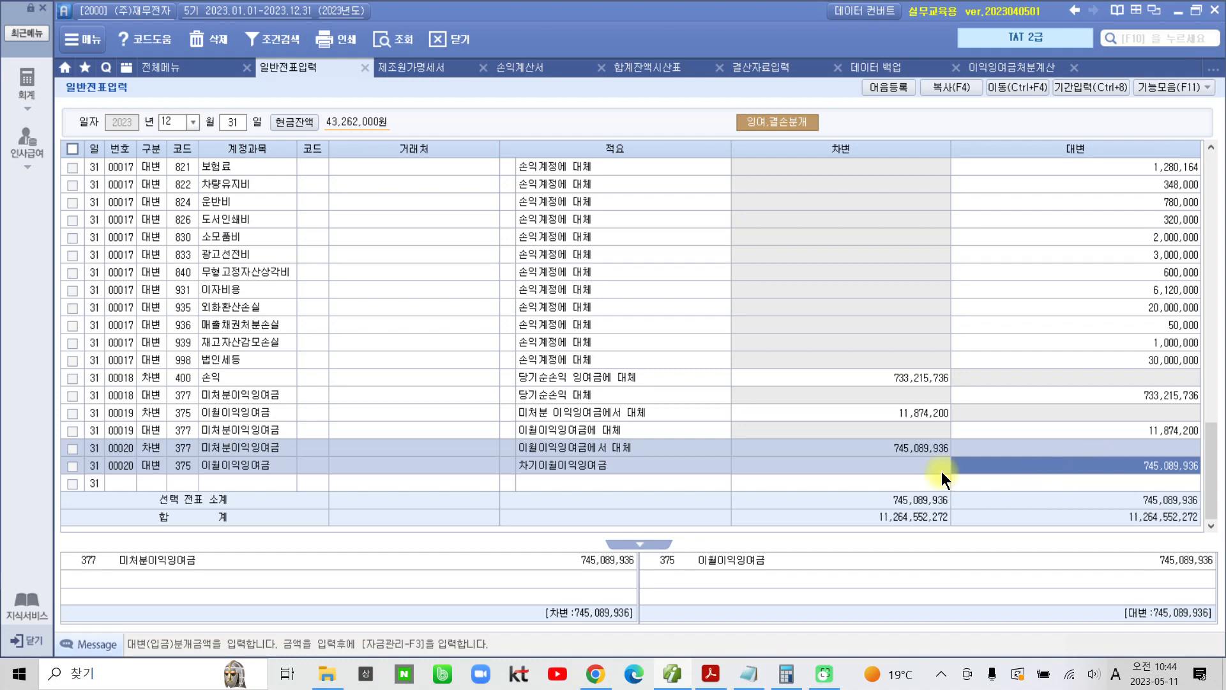
{"action": "left_click", "coordinate": [913, 450]}
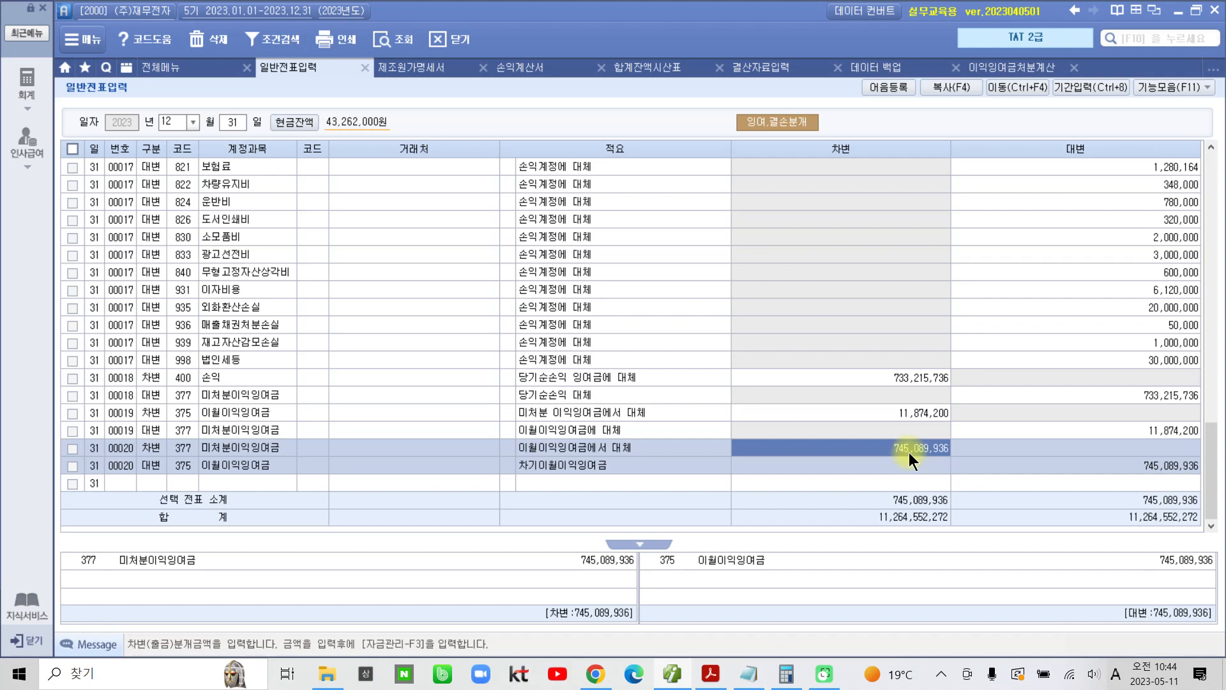
{"action": "left_click", "coordinate": [1120, 466]}
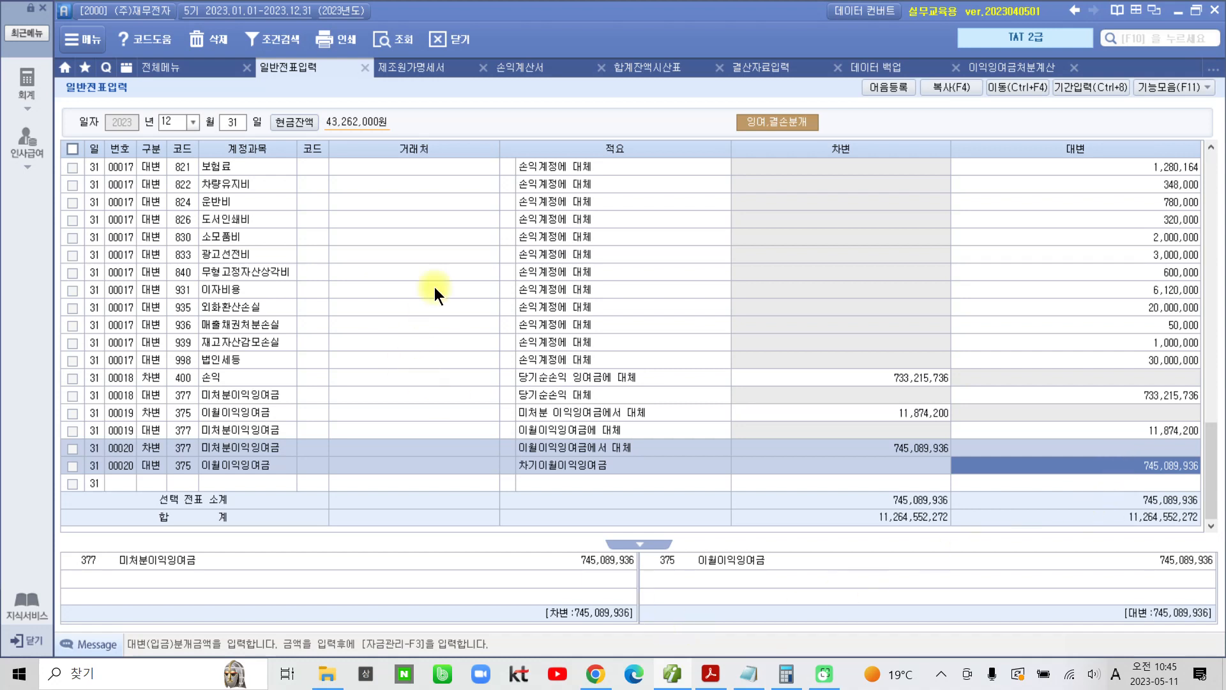
Step: Bring up the full overview of accounting functions (전체메뉴)
{"action": "left_click", "coordinate": [162, 67]}
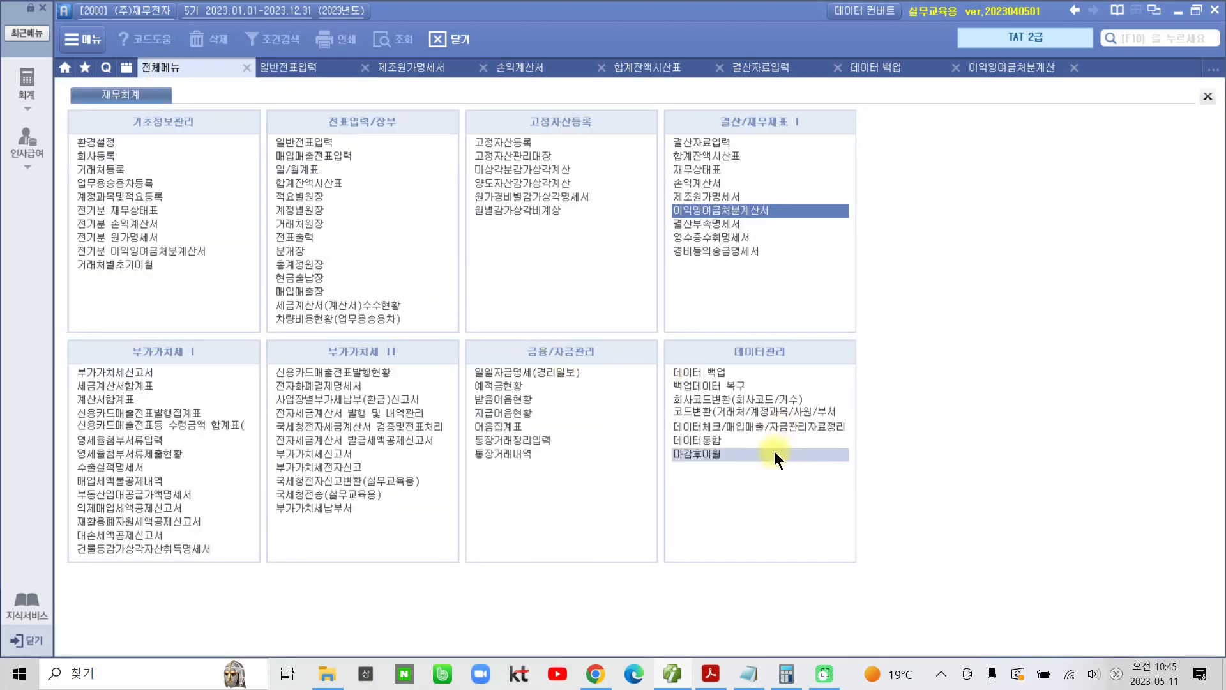
{"action": "left_click_drag", "start_coordinate": [662, 447], "coordinate": [856, 480]}
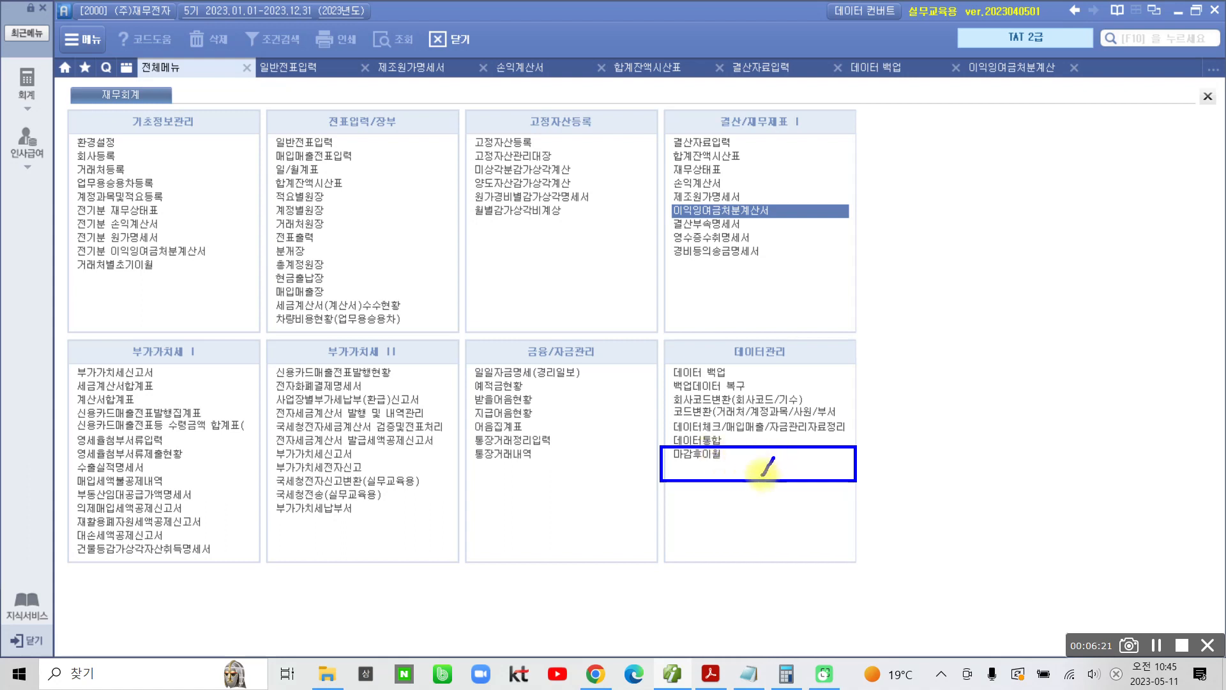
{"action": "left_click_drag", "start_coordinate": [754, 459], "coordinate": [780, 476]}
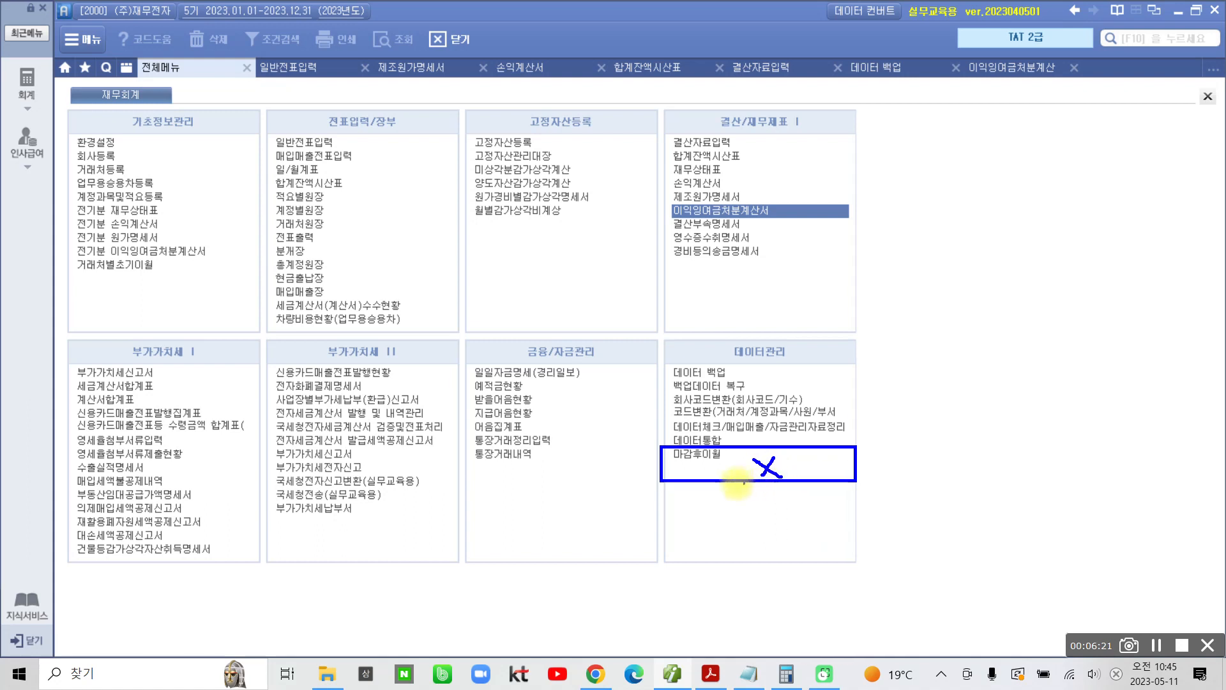
{"action": "mouse_move", "coordinate": [881, 516]}
{"action": "left_mouse_down"}
{"action": "mouse_move", "coordinate": [827, 547]}
{"action": "mouse_move", "coordinate": [704, 469]}
{"action": "mouse_move", "coordinate": [714, 472]}
{"action": "left_mouse_up"}
{"action": "key", "text": "Escape"}
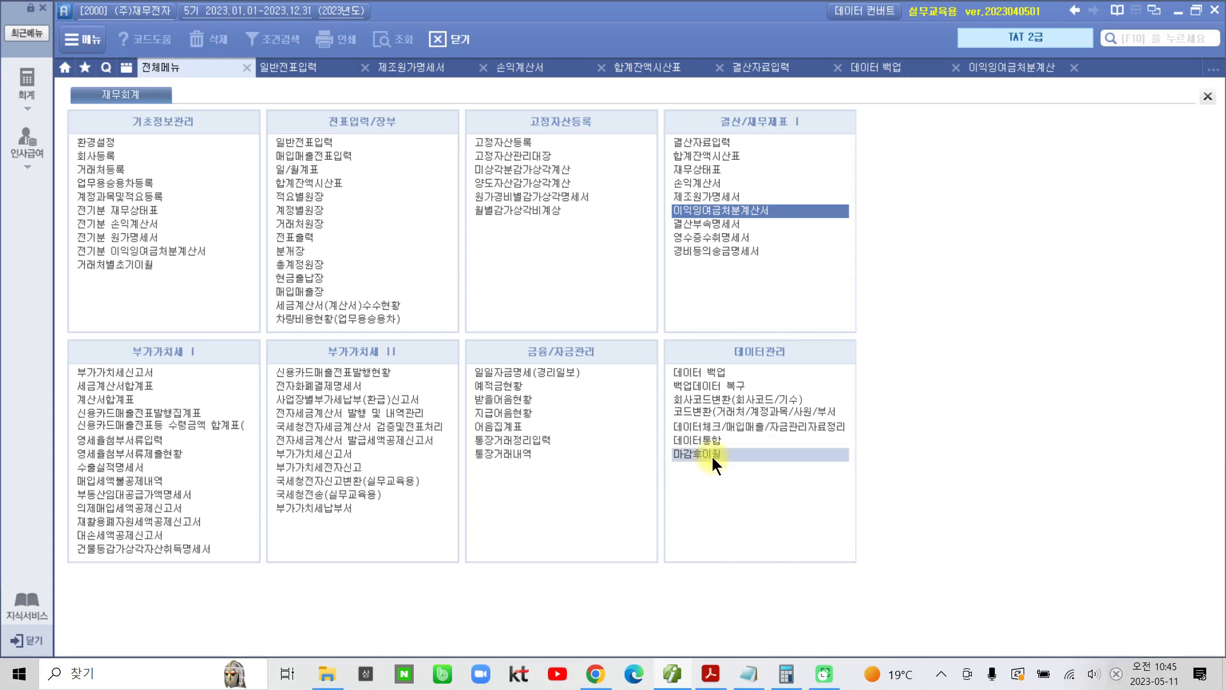
Step: Open the 마감후이월 function from 데이터관리 and acknowledge the notice about closing other input screens
{"action": "left_click", "coordinate": [711, 458]}
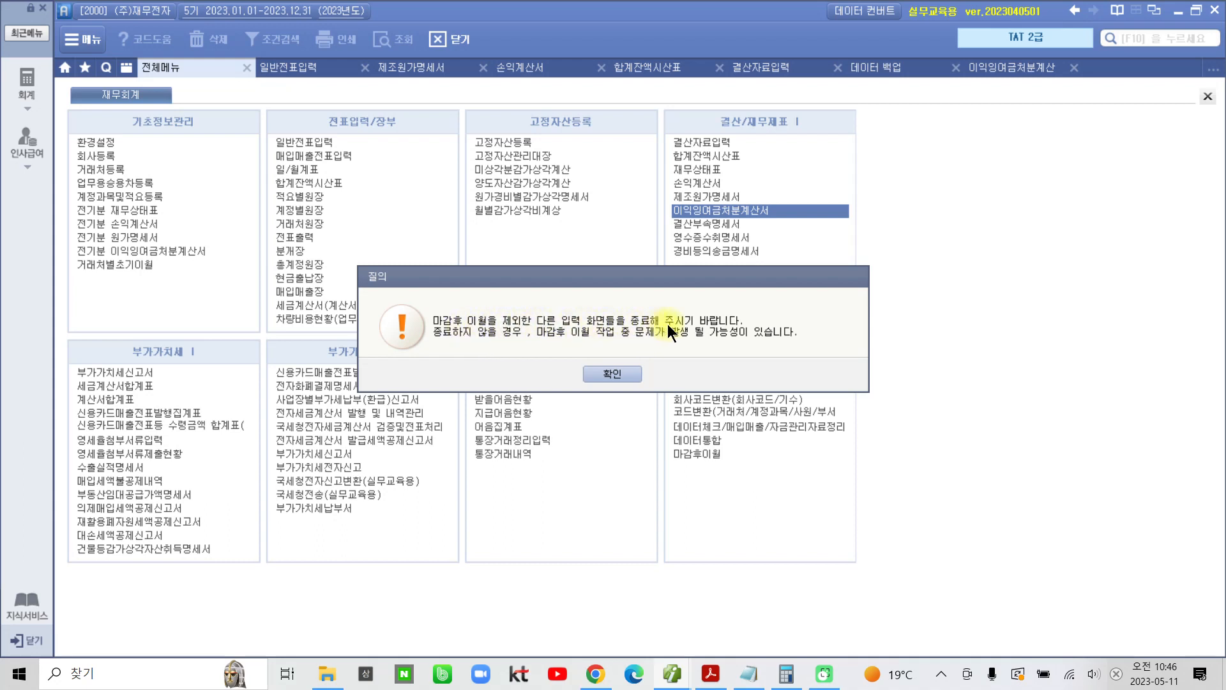
{"action": "left_click", "coordinate": [607, 367]}
{"action": "left_click", "coordinate": [608, 374]}
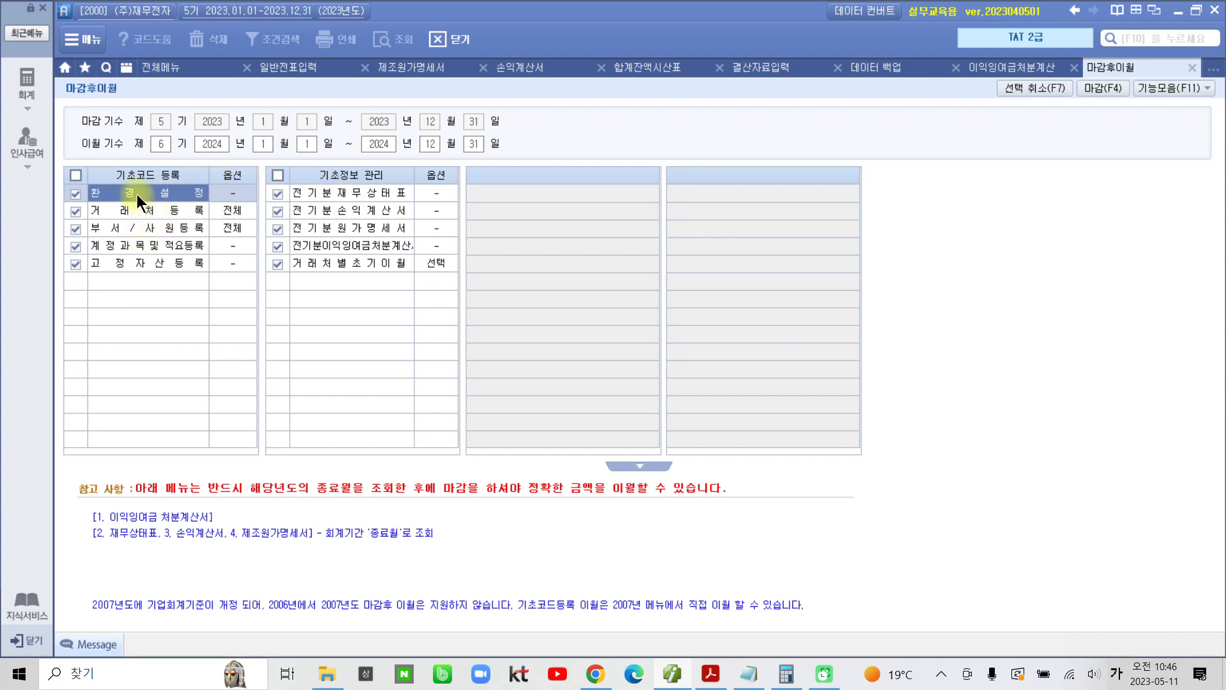
{"action": "mouse_move", "coordinate": [78, 167]}
{"action": "left_mouse_down"}
{"action": "mouse_move", "coordinate": [151, 255]}
{"action": "mouse_move", "coordinate": [258, 317]}
{"action": "mouse_move", "coordinate": [483, 316]}
{"action": "left_mouse_up"}
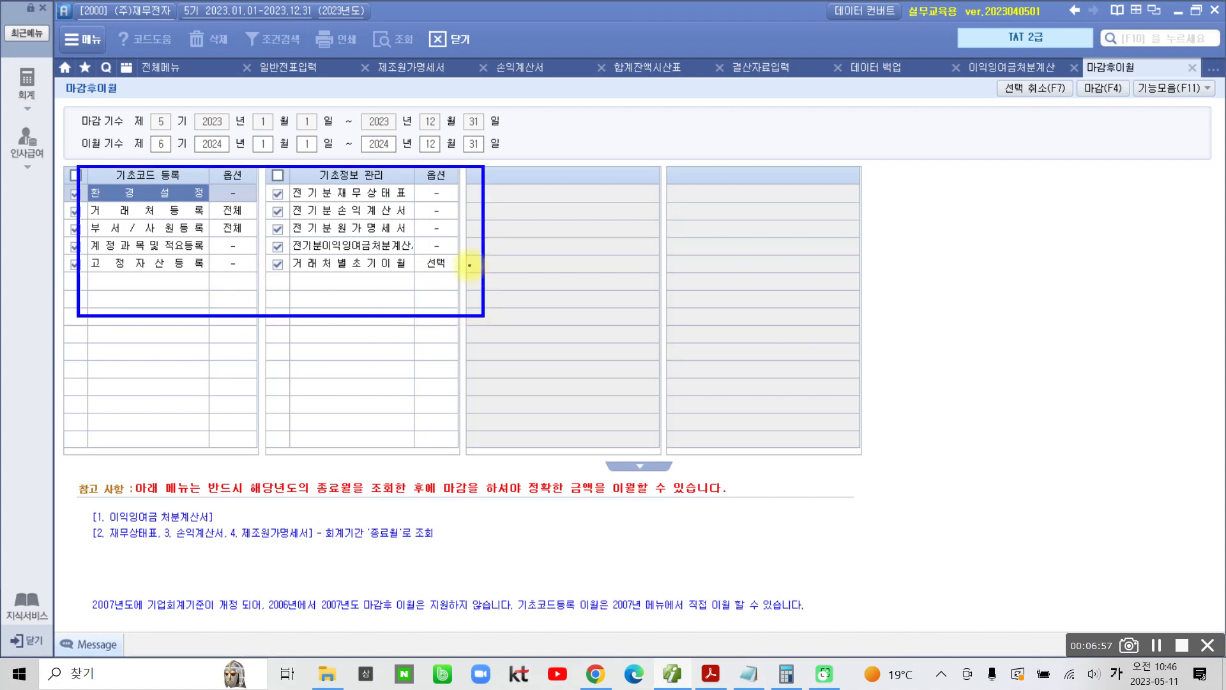
{"action": "mouse_move", "coordinate": [171, 135]}
{"action": "left_mouse_down"}
{"action": "mouse_move", "coordinate": [131, 149]}
{"action": "mouse_move", "coordinate": [274, 168]}
{"action": "mouse_move", "coordinate": [467, 168]}
{"action": "mouse_move", "coordinate": [515, 148]}
{"action": "mouse_move", "coordinate": [447, 124]}
{"action": "mouse_move", "coordinate": [172, 128]}
{"action": "left_mouse_up"}
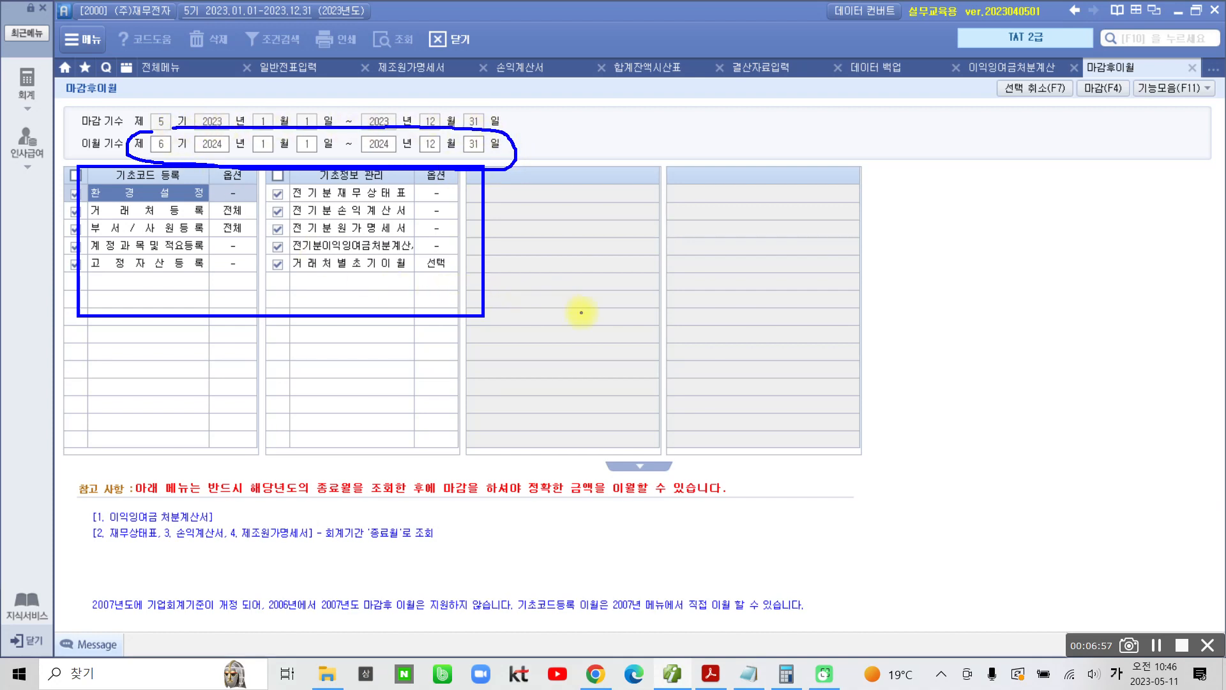
{"action": "left_click_drag", "start_coordinate": [1097, 96], "coordinate": [1058, 224]}
{"action": "mouse_move", "coordinate": [1097, 97]}
{"action": "left_mouse_down"}
{"action": "mouse_move", "coordinate": [1074, 117]}
{"action": "mouse_move", "coordinate": [1114, 115]}
{"action": "mouse_move", "coordinate": [1104, 102]}
{"action": "left_mouse_up"}
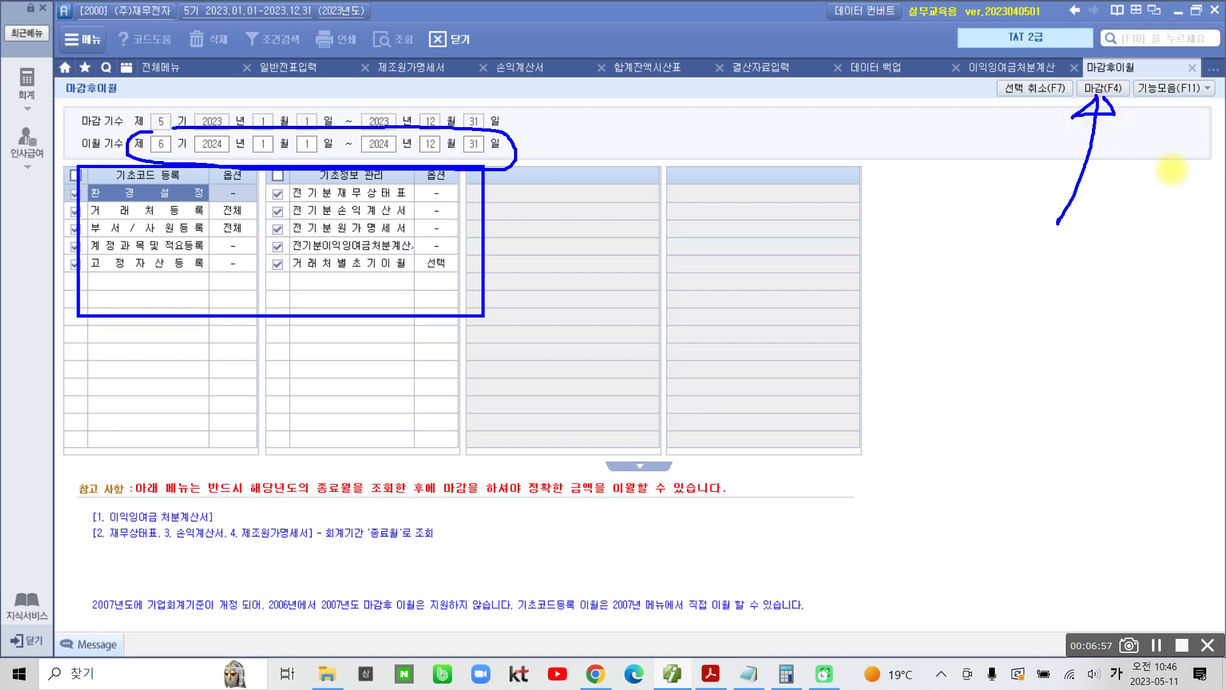
{"action": "key", "text": "Escape"}
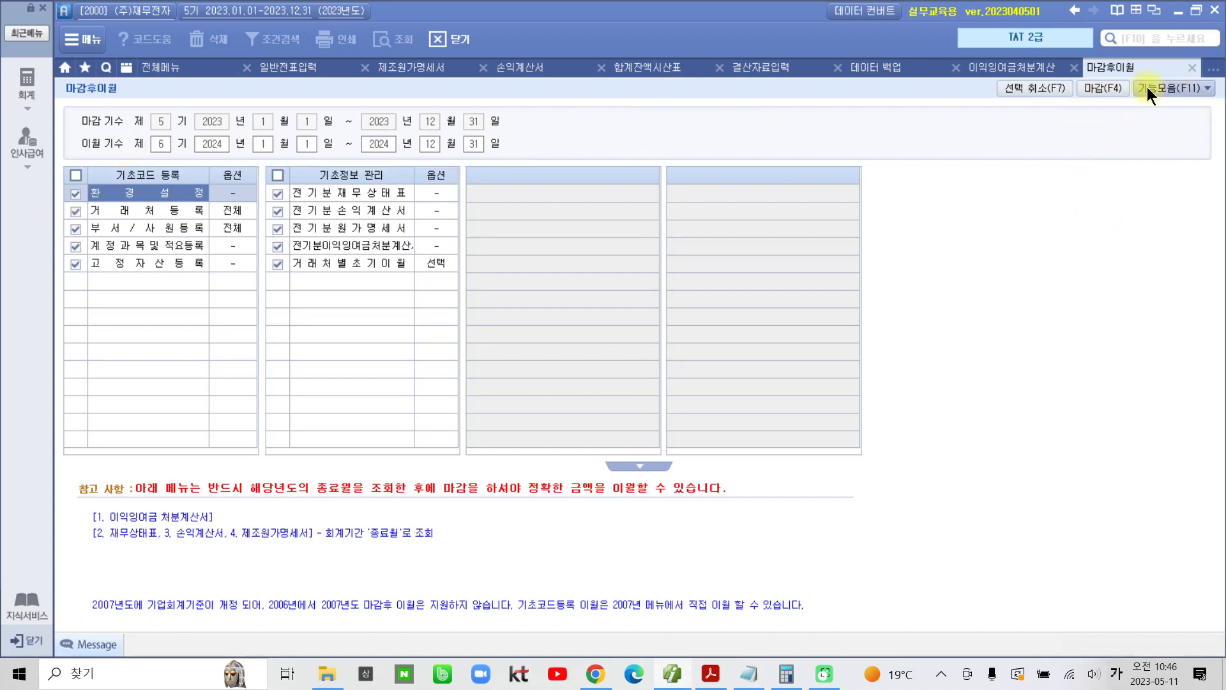
Step: Run the 마감 closing of fiscal period 5 (2023), acknowledge the notice and leave the 마감후이월 screen
{"action": "left_click", "coordinate": [1117, 88]}
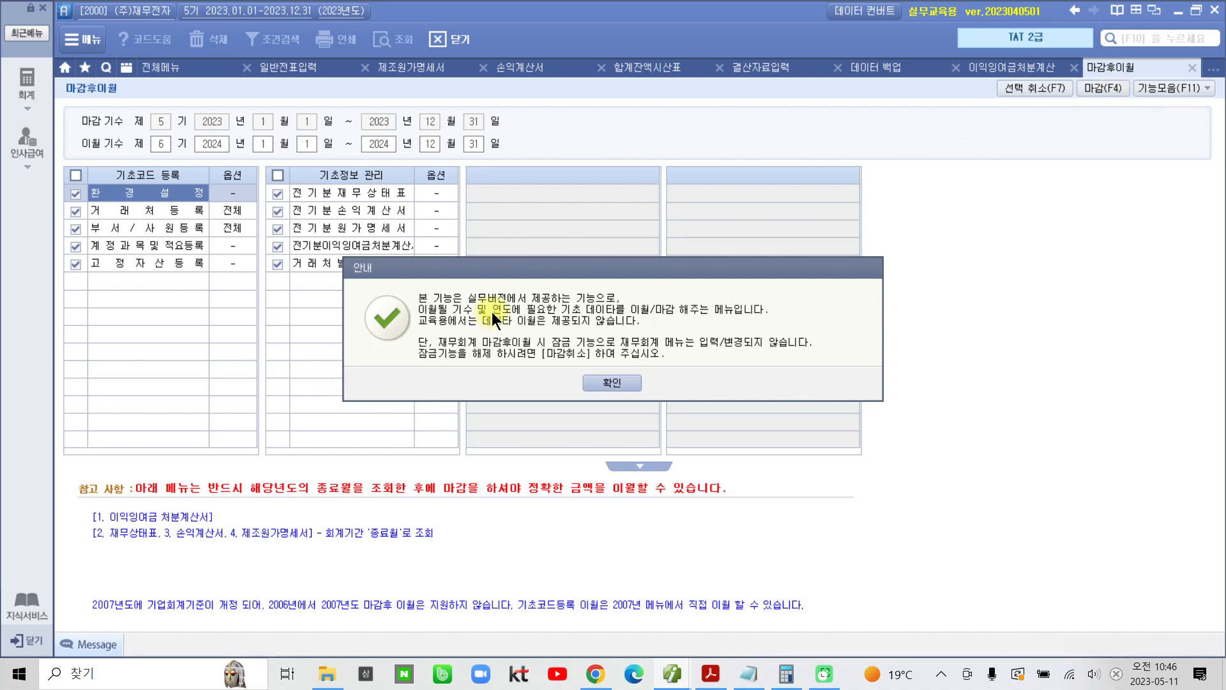
{"action": "left_click", "coordinate": [608, 381]}
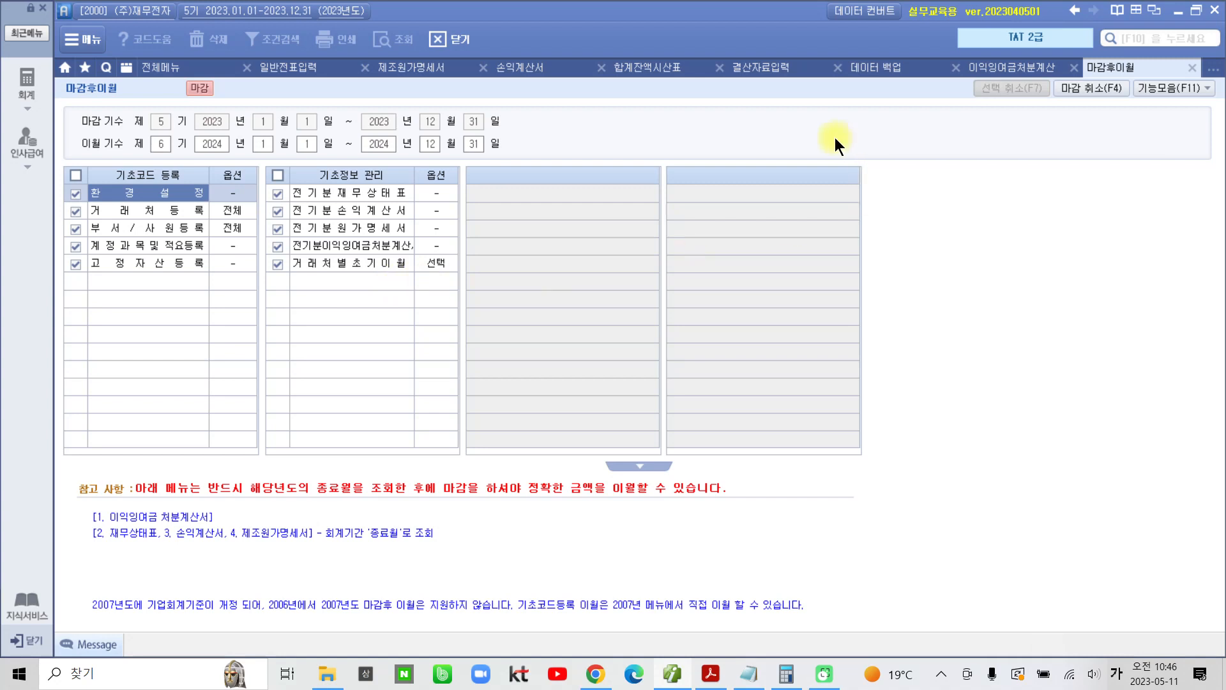
{"action": "left_click", "coordinate": [1192, 68]}
Step: Close the remaining open screens, from 이익잉여금처분계산서 through 일반전표입력, keeping only 전체메뉴 open
{"action": "left_click", "coordinate": [1076, 70]}
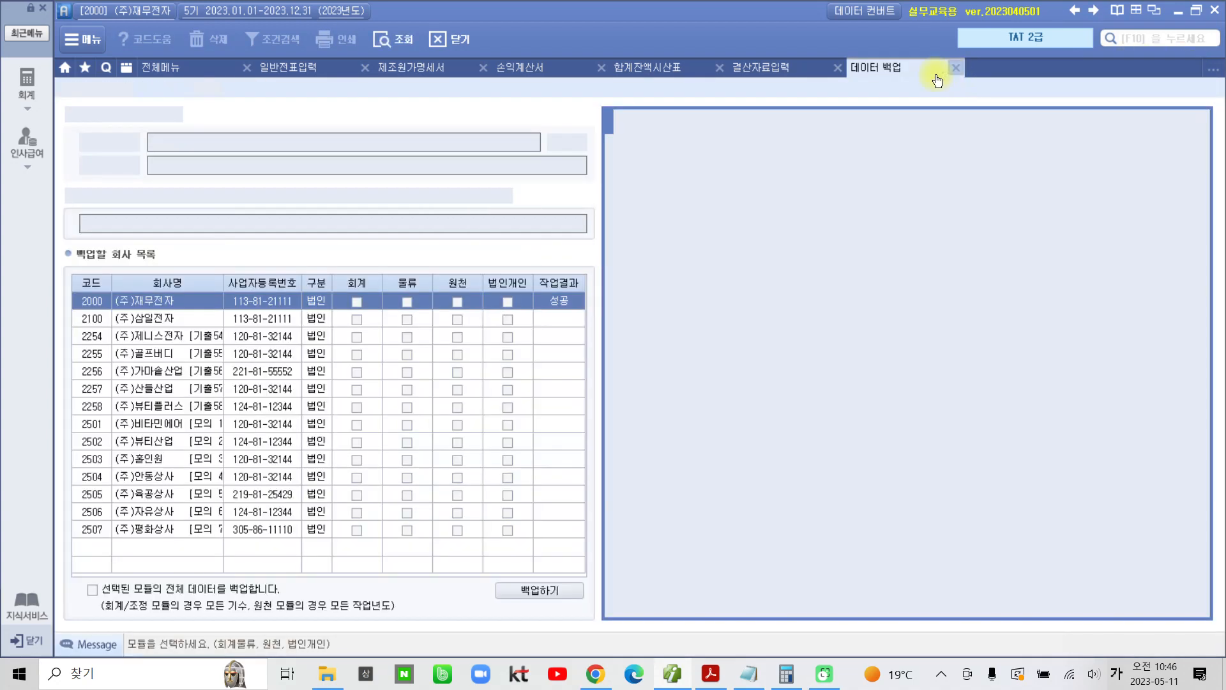
{"action": "left_click", "coordinate": [957, 69]}
{"action": "left_click", "coordinate": [838, 69]}
{"action": "left_click", "coordinate": [720, 68]}
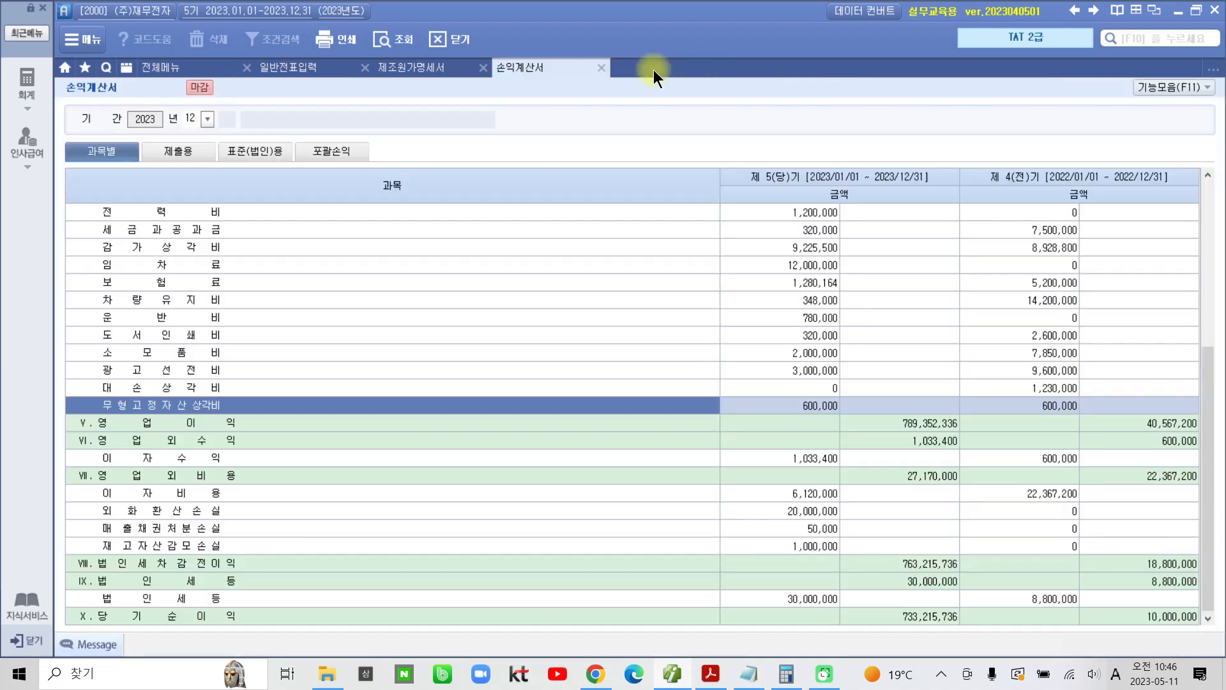
{"action": "left_click", "coordinate": [601, 68]}
{"action": "left_click", "coordinate": [483, 68]}
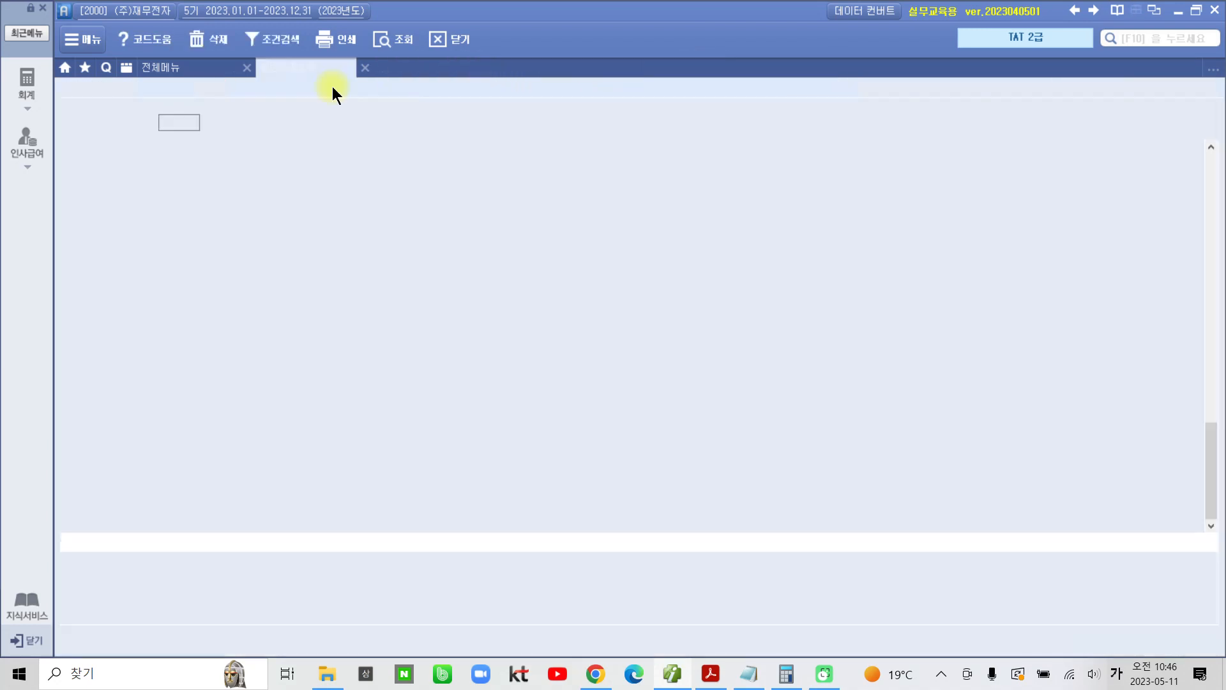
{"action": "left_click", "coordinate": [365, 68]}
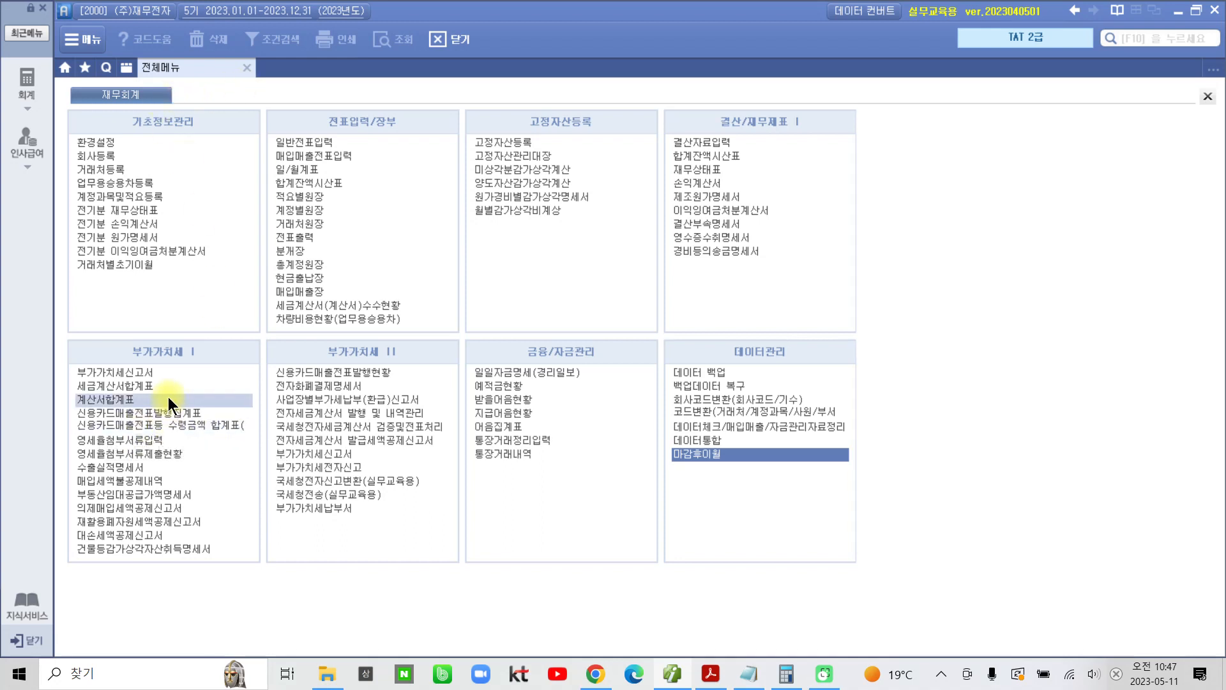
Step: Switch to the textbook PDF in Acrobat Reader and highlight "11.명세서제출 제외대상" in question 01 of the 출제예상 평가문제
{"action": "left_click", "coordinate": [711, 674]}
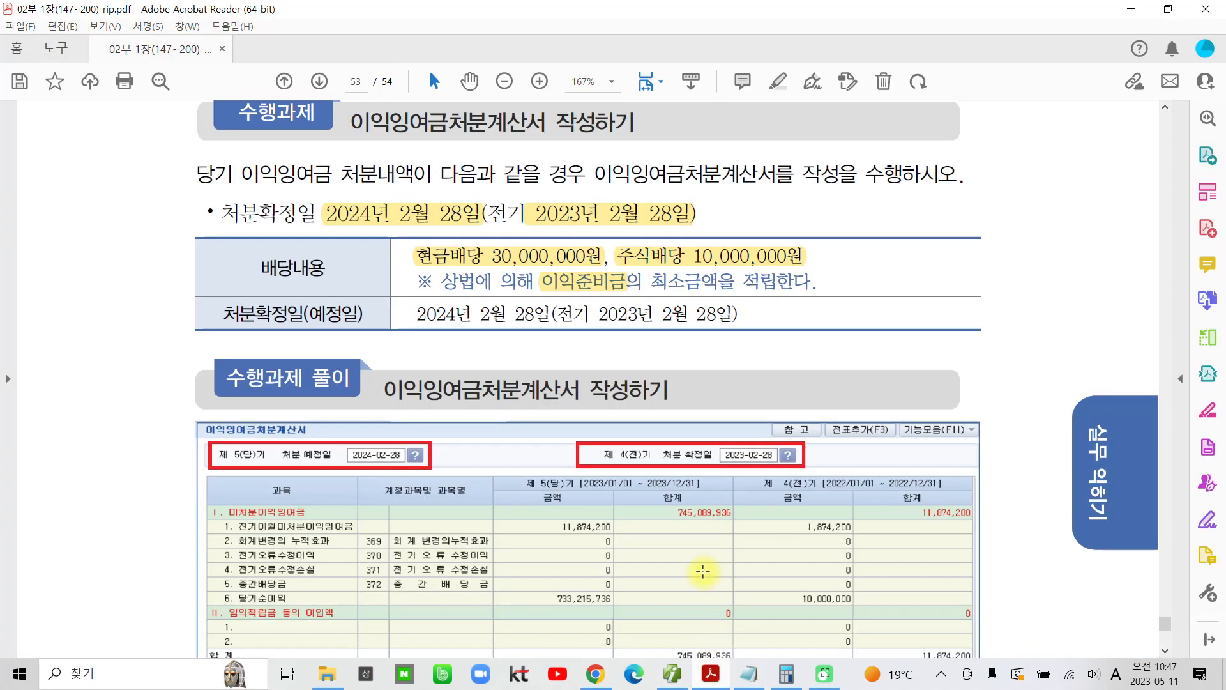
{"action": "scroll", "coordinate": [710, 520], "scroll_direction": "down", "scroll_amount": 10}
{"action": "scroll", "coordinate": [709, 529], "scroll_direction": "down", "scroll_amount": 14}
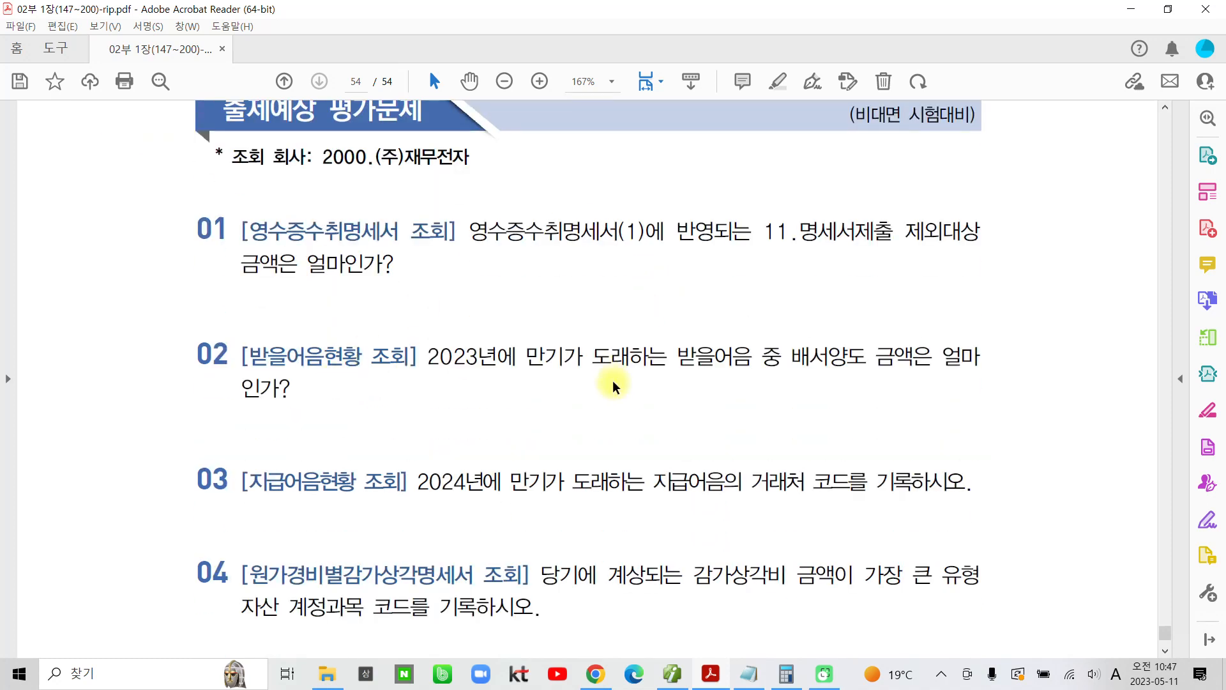
{"action": "scroll", "coordinate": [613, 386], "scroll_direction": "down", "scroll_amount": 2}
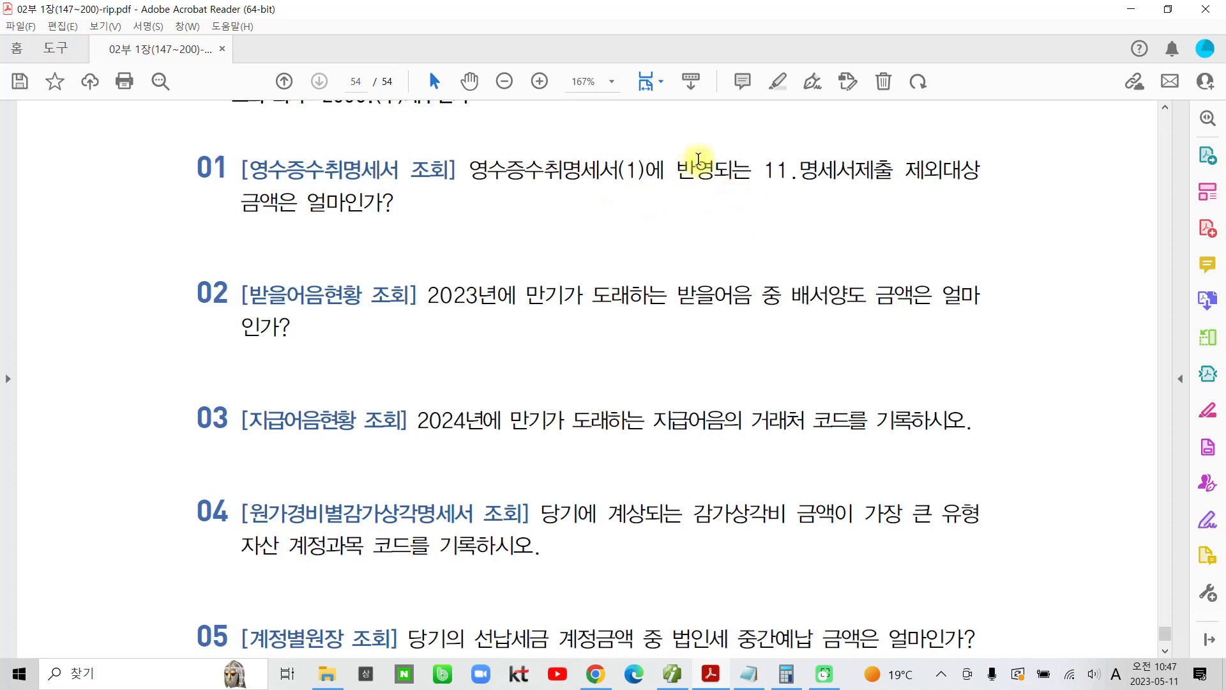
{"action": "left_click_drag", "start_coordinate": [764, 169], "coordinate": [949, 174]}
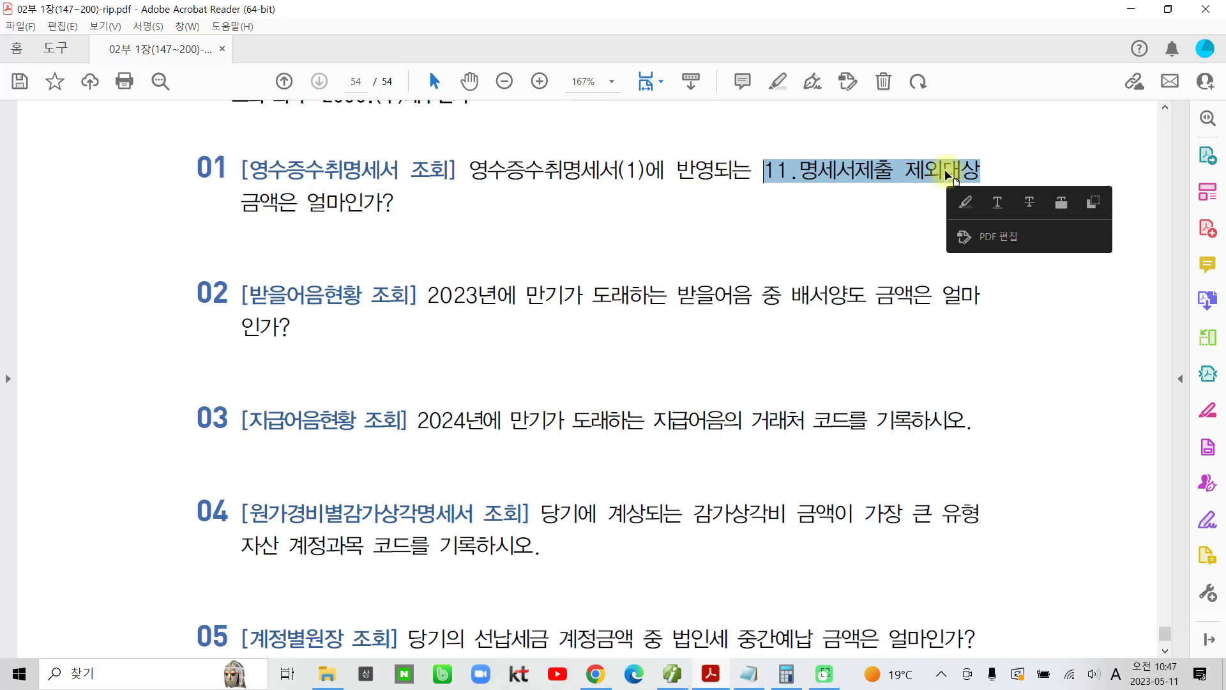
{"action": "left_click", "coordinate": [966, 201]}
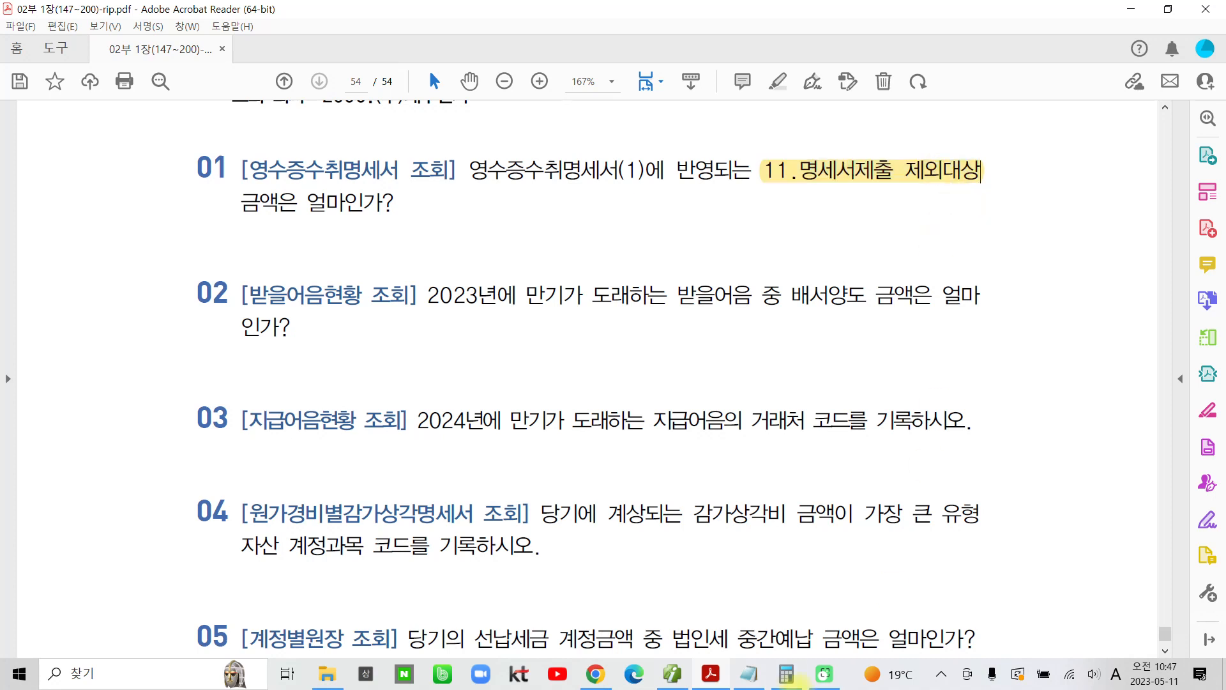
Step: Switch back to the accounting program, open 영수증수취명세서(1) and check the amount under 11. 명세서제출 제외대상
{"action": "left_click", "coordinate": [686, 676]}
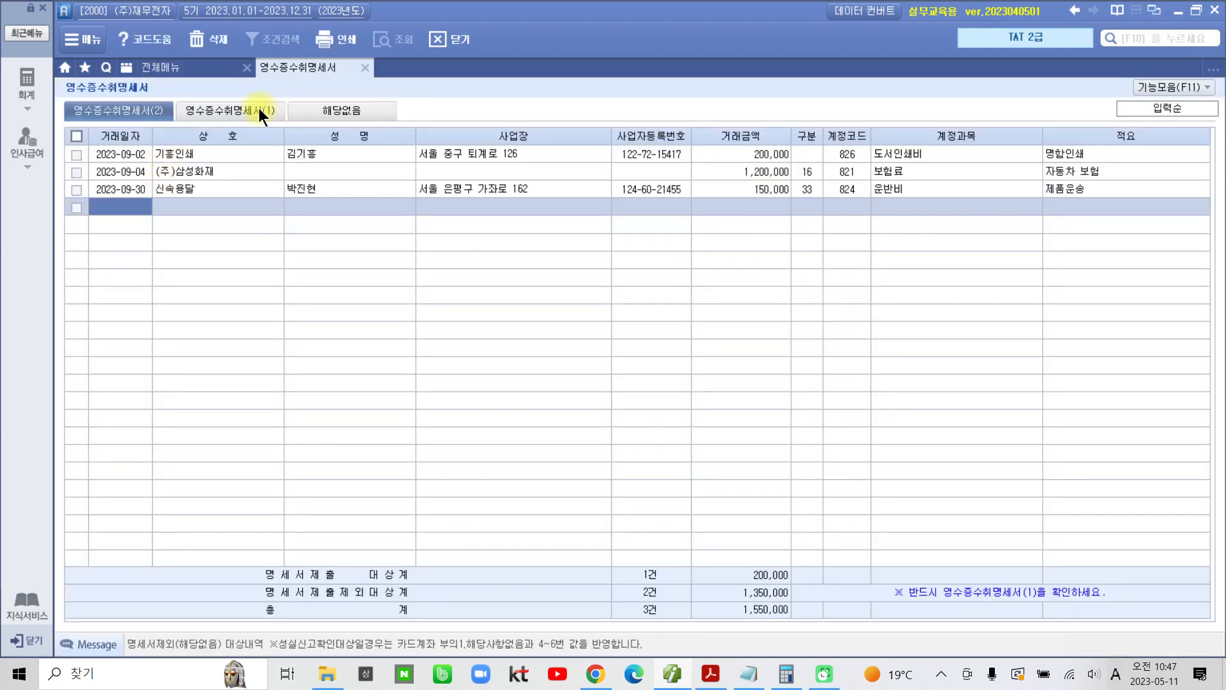
{"action": "left_click", "coordinate": [259, 110]}
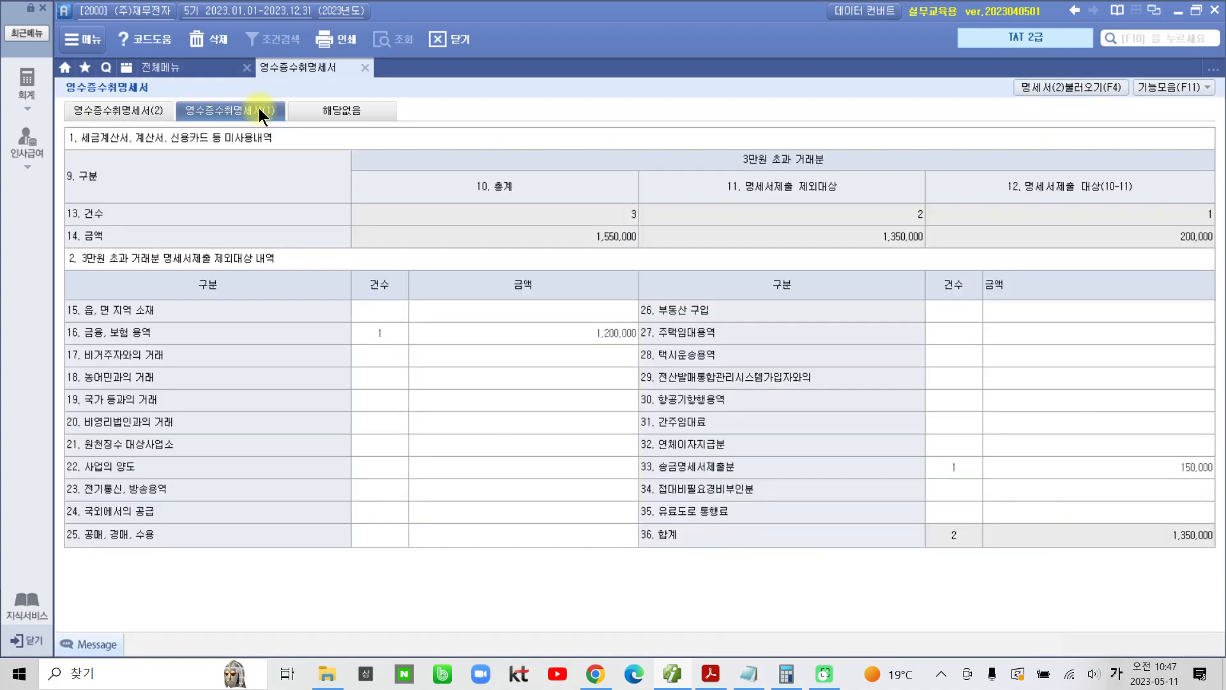
{"action": "left_click_drag", "start_coordinate": [689, 164], "coordinate": [939, 254]}
{"action": "mouse_move", "coordinate": [747, 201]}
{"action": "left_mouse_down"}
{"action": "mouse_move", "coordinate": [856, 199]}
{"action": "mouse_move", "coordinate": [923, 252]}
{"action": "mouse_move", "coordinate": [934, 225]}
{"action": "mouse_move", "coordinate": [862, 221]}
{"action": "left_mouse_up"}
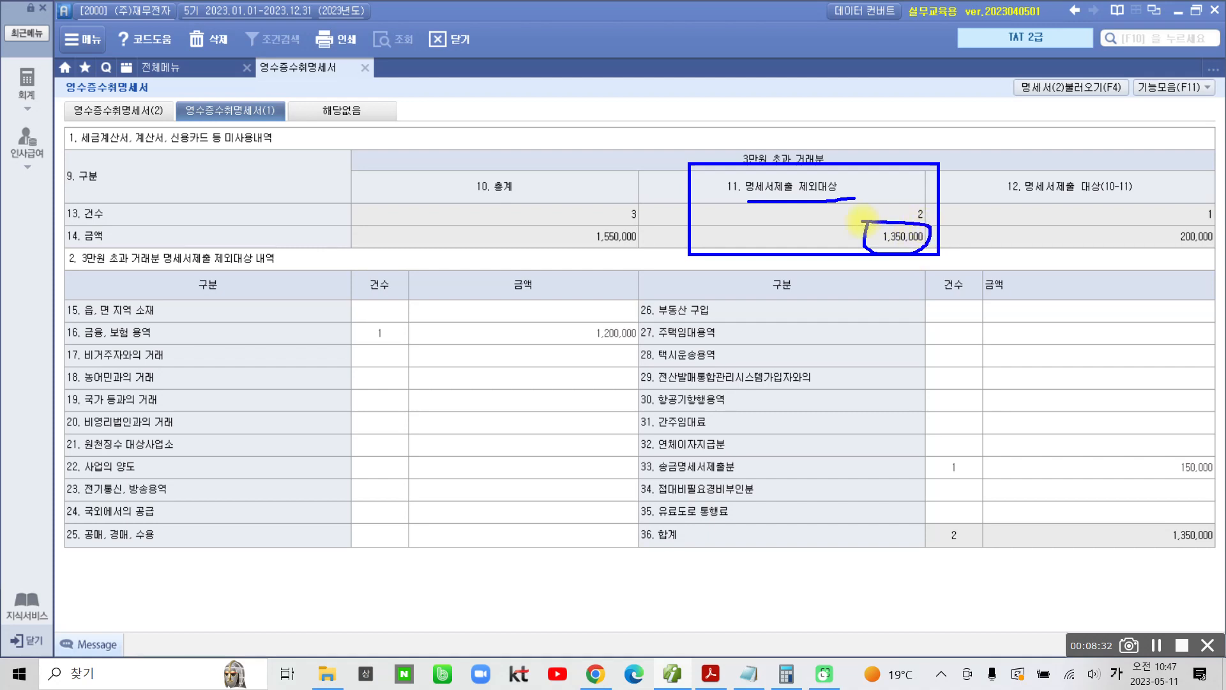
{"action": "key", "text": "Escape"}
Step: Copy the 11. 명세서제출 제외대상 amount into the Notepad notes, entering 1350000 on a new line below the day calculation
{"action": "left_click", "coordinate": [899, 236]}
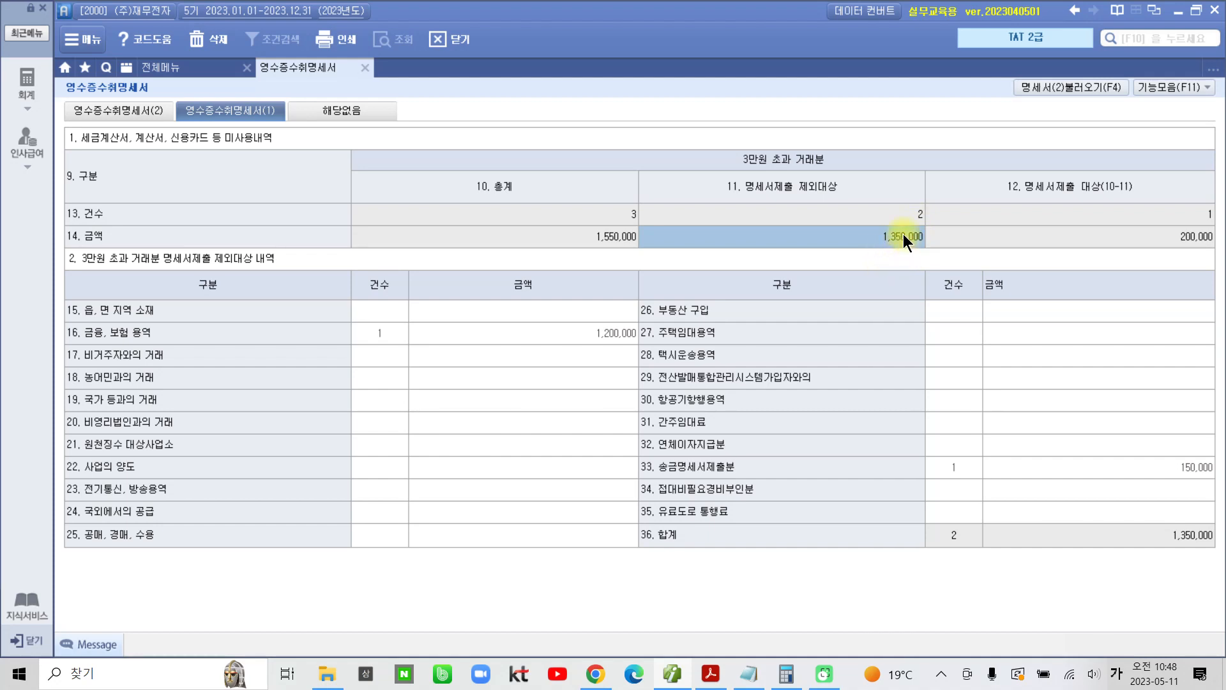
{"action": "left_click", "coordinate": [759, 670]}
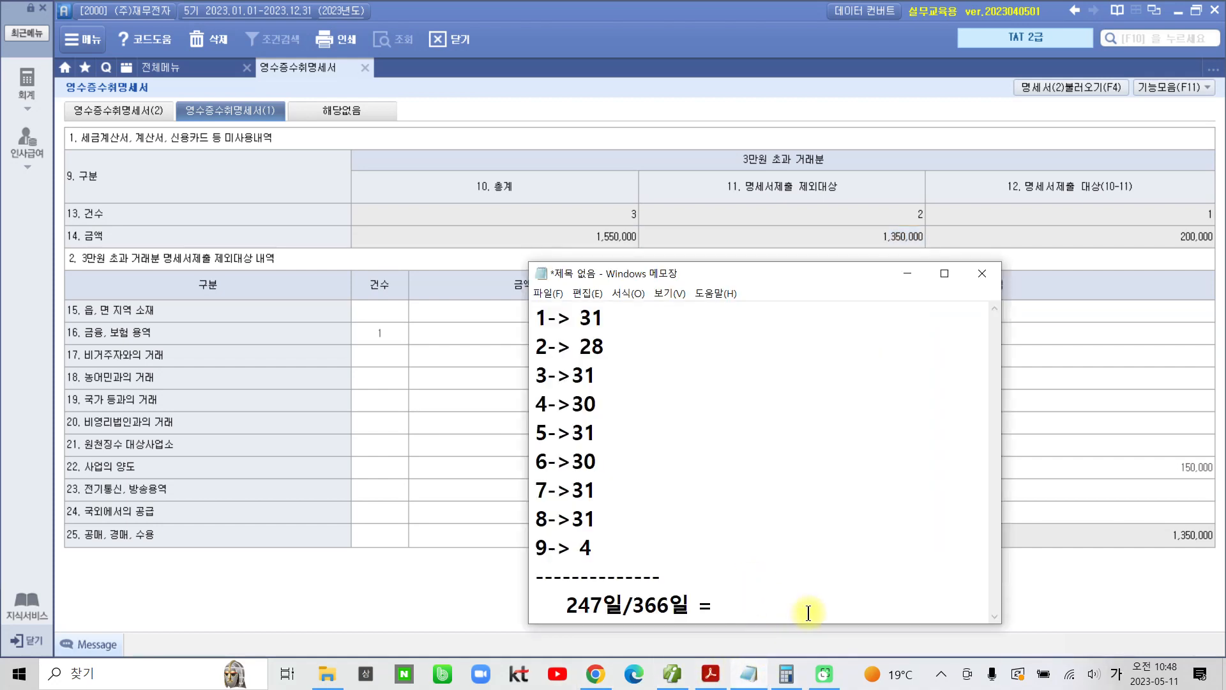
{"action": "key", "text": "Return"}
{"action": "key", "text": "Return"}
{"action": "key", "text": "Return"}
{"action": "type", "text": "1350000"}
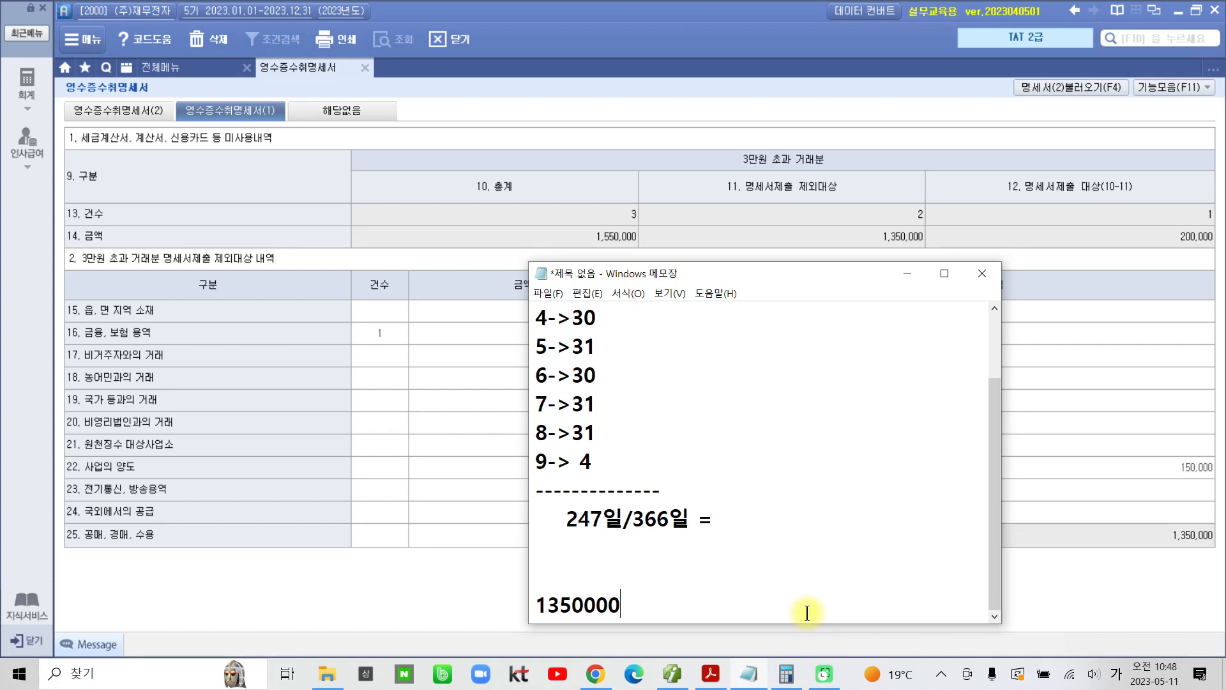
{"action": "key", "text": "Return"}
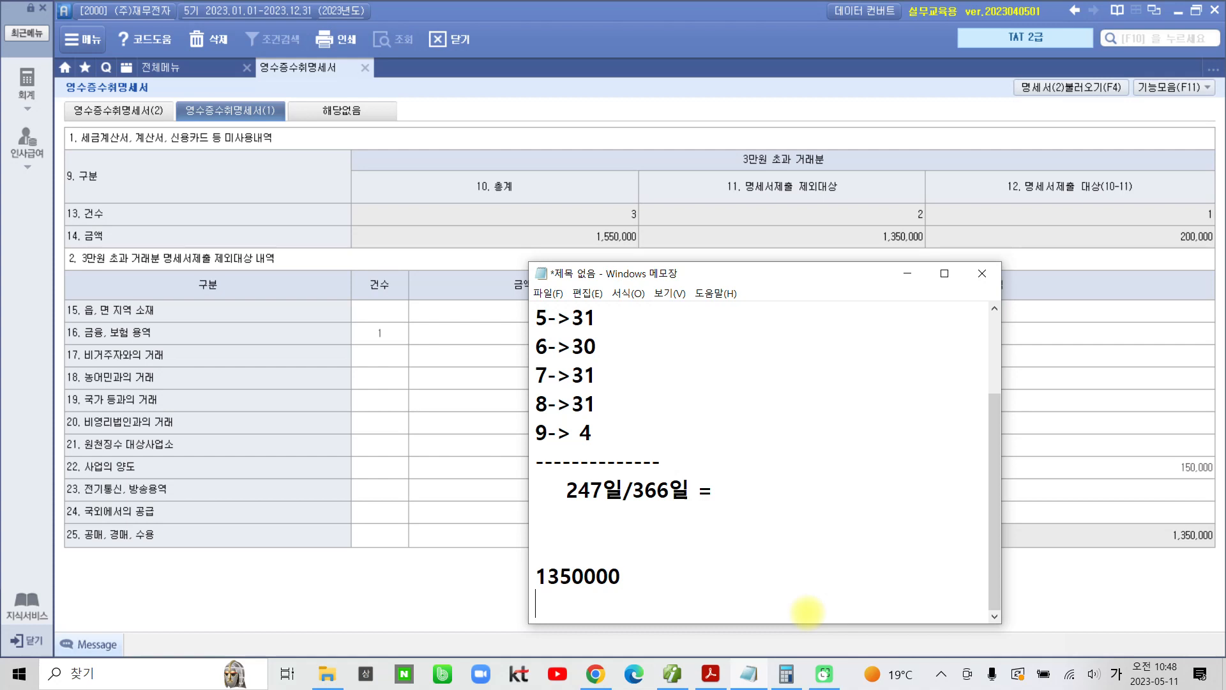
Step: Open 받을어음현황 and list the notes of all customers by 만기일 from 2023-01-01 to 2023-12-31
{"action": "left_click", "coordinate": [212, 71]}
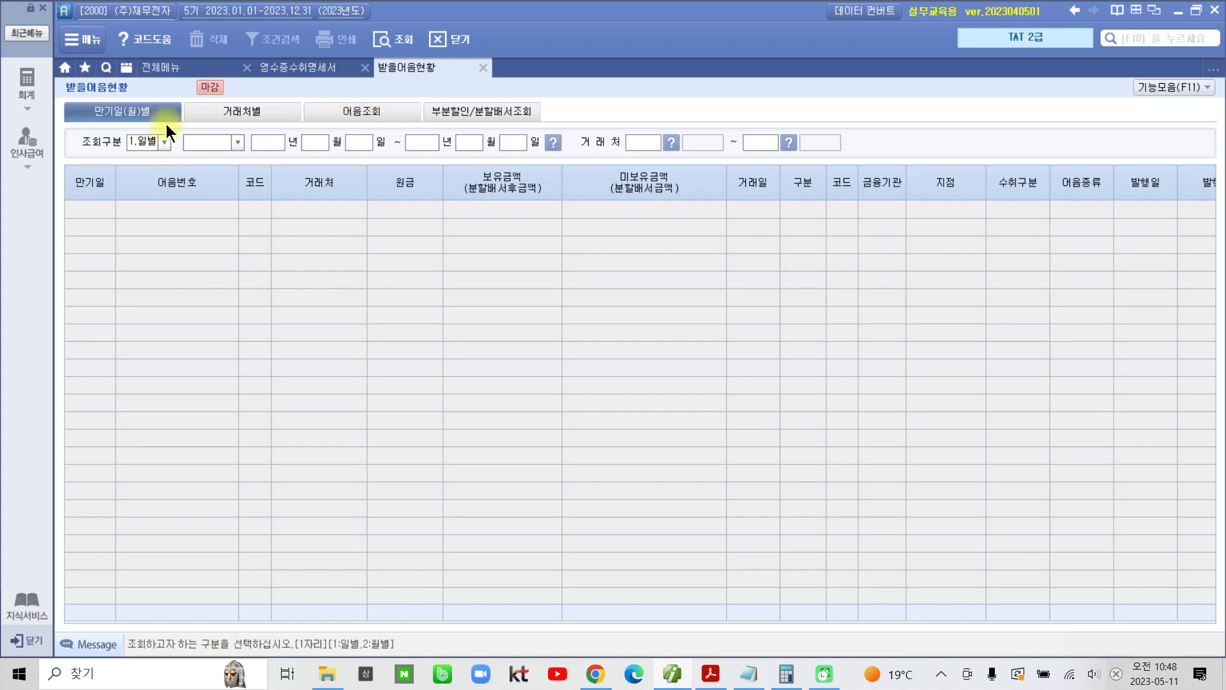
{"action": "left_click", "coordinate": [235, 143]}
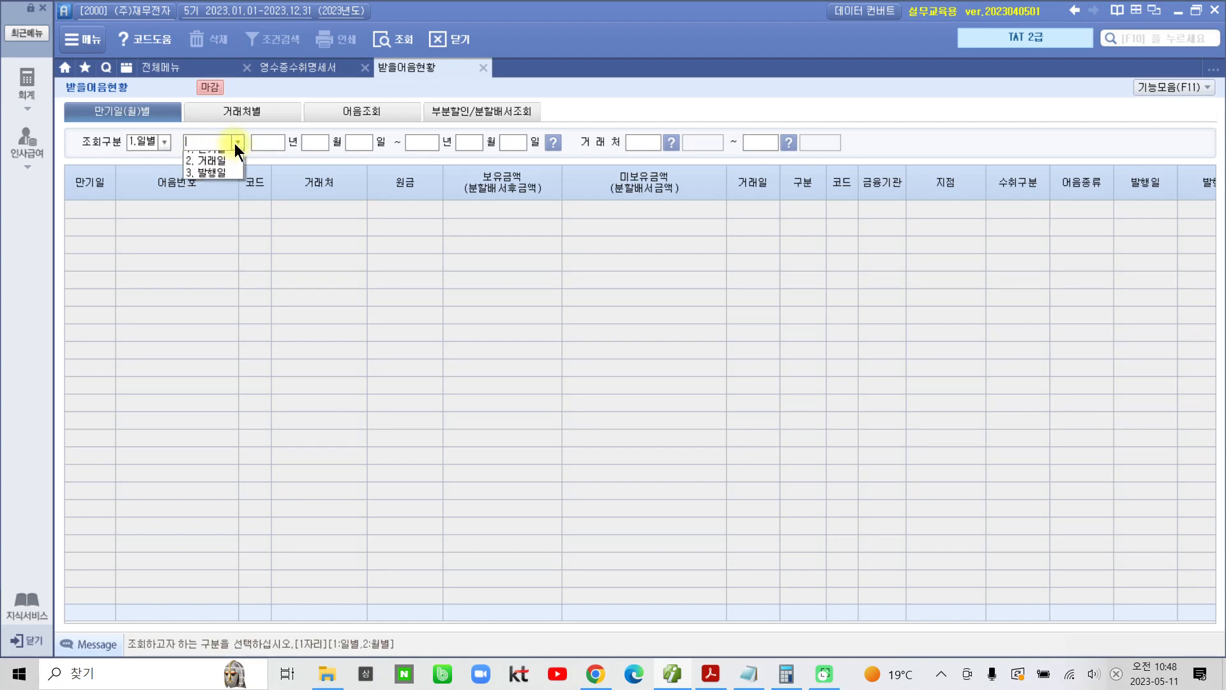
{"action": "left_click", "coordinate": [217, 157]}
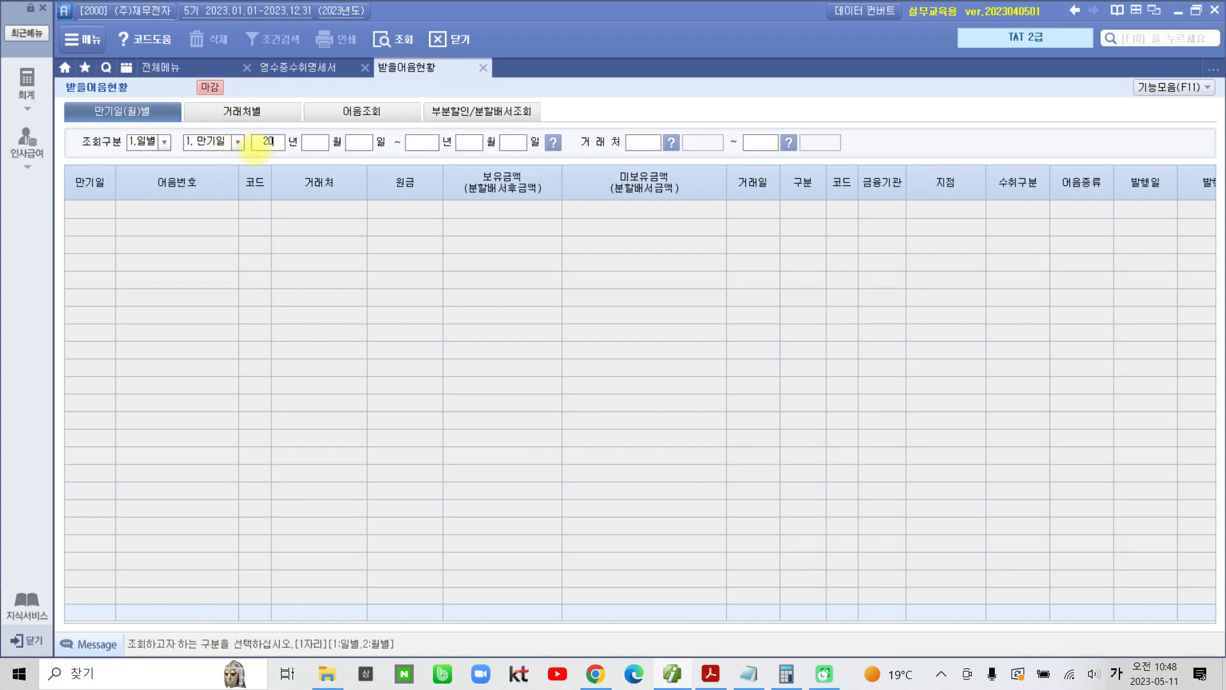
{"action": "type", "text": "202"}
{"action": "type", "text": "3"}
{"action": "type", "text": "0101"}
{"action": "type", "text": "2023"}
{"action": "type", "text": "1231"}
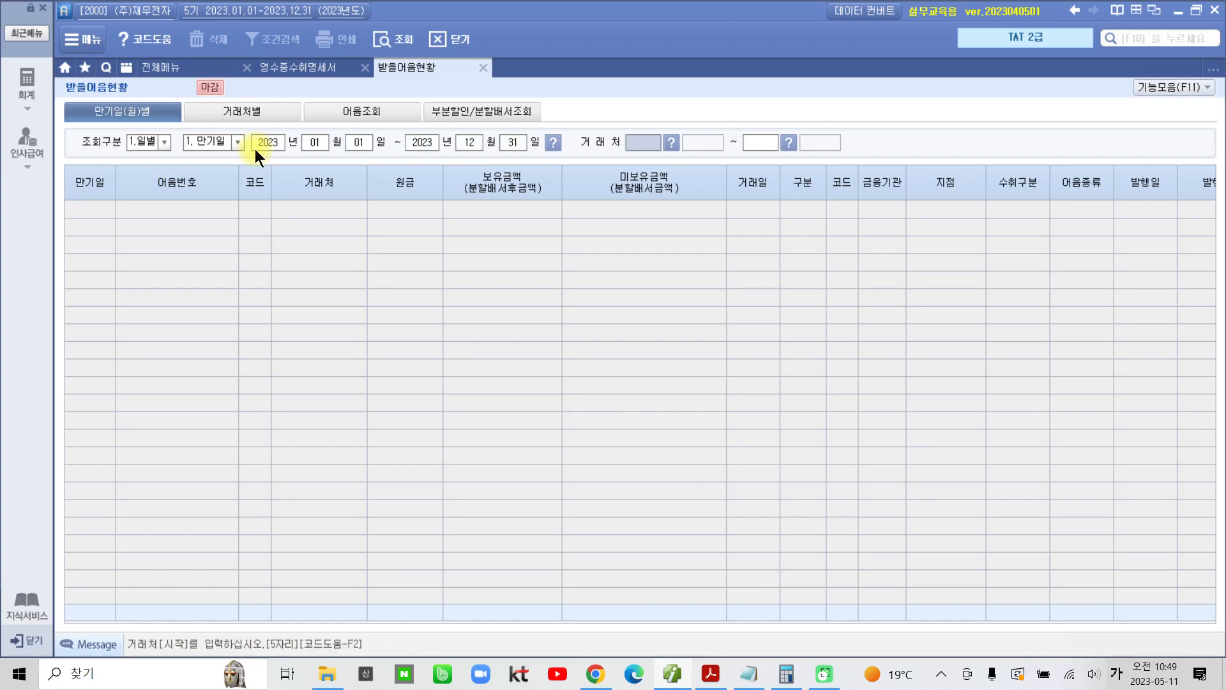
{"action": "key", "text": "Return"}
{"action": "key", "text": "Return"}
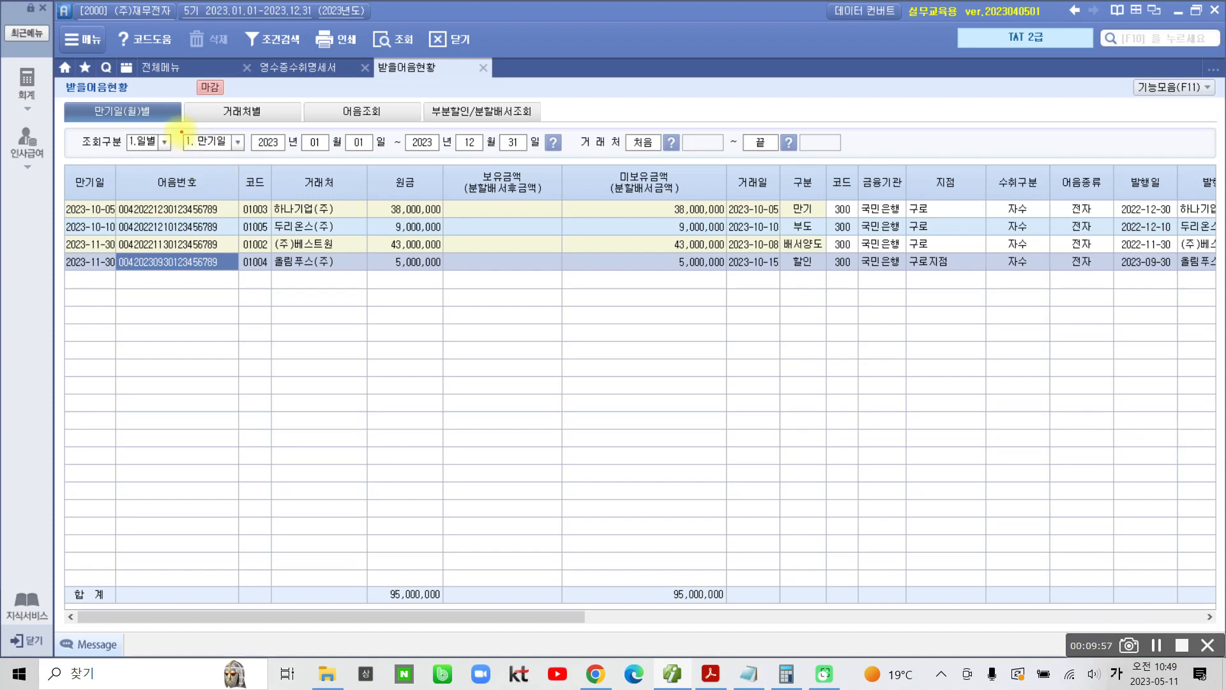
Step: Check the maturity-date conditions and the 미보유금액 of the note classified as 배서양도
{"action": "mouse_move", "coordinate": [178, 131]}
{"action": "left_mouse_down"}
{"action": "mouse_move", "coordinate": [295, 153]}
{"action": "mouse_move", "coordinate": [582, 157]}
{"action": "left_mouse_up"}
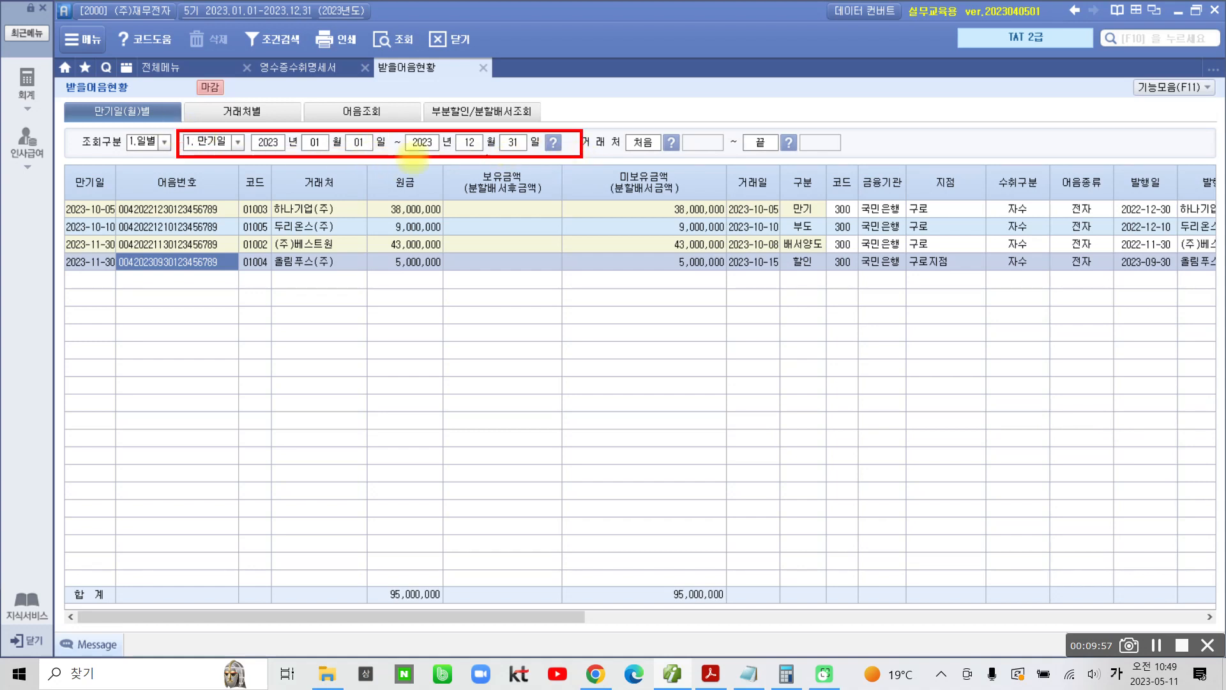
{"action": "mouse_move", "coordinate": [155, 104]}
{"action": "left_mouse_down"}
{"action": "mouse_move", "coordinate": [93, 101]}
{"action": "mouse_move", "coordinate": [134, 125]}
{"action": "mouse_move", "coordinate": [152, 101]}
{"action": "mouse_move", "coordinate": [128, 95]}
{"action": "left_mouse_up"}
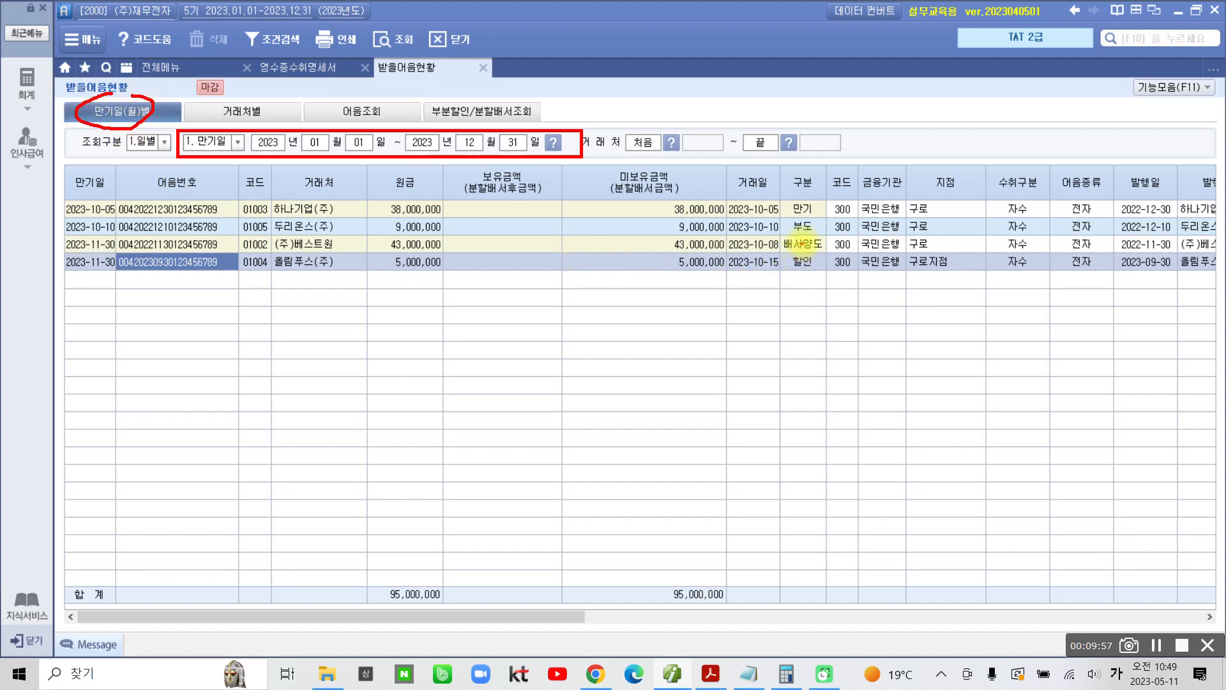
{"action": "mouse_move", "coordinate": [799, 228]}
{"action": "left_mouse_down"}
{"action": "mouse_move", "coordinate": [817, 255]}
{"action": "mouse_move", "coordinate": [829, 235]}
{"action": "mouse_move", "coordinate": [794, 230]}
{"action": "left_mouse_up"}
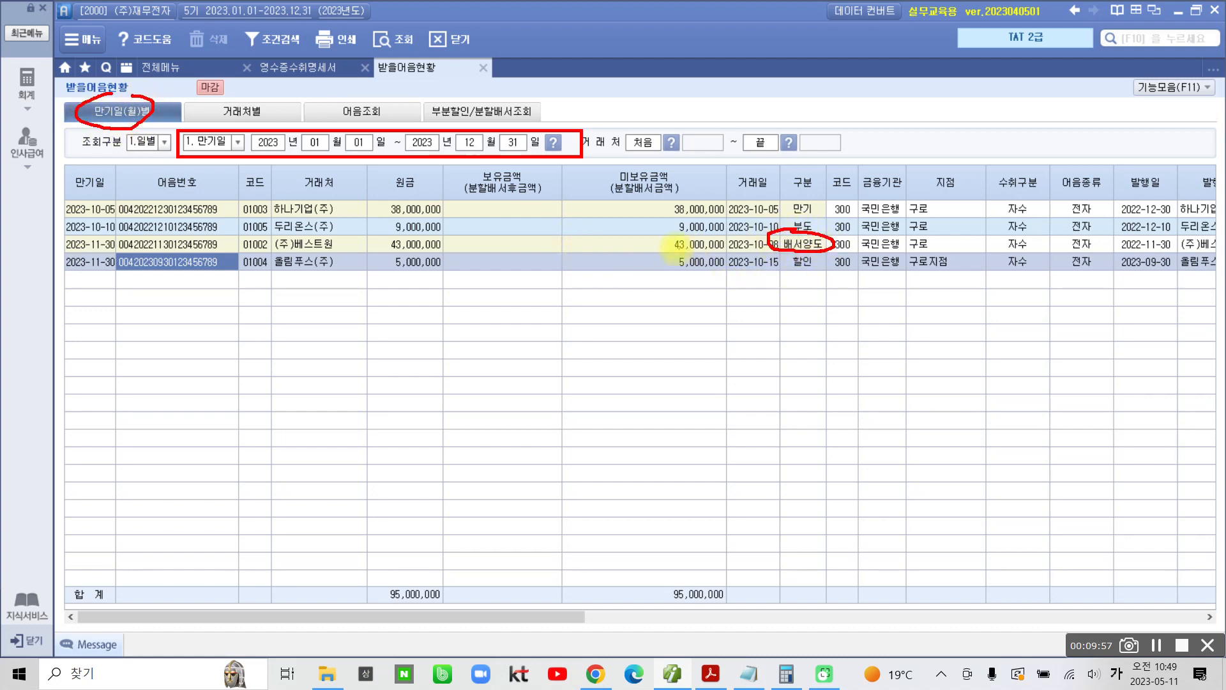
{"action": "left_click_drag", "start_coordinate": [659, 235], "coordinate": [679, 260]}
{"action": "mouse_move", "coordinate": [732, 258]}
{"action": "left_mouse_down"}
{"action": "mouse_move", "coordinate": [695, 226]}
{"action": "mouse_move", "coordinate": [651, 236]}
{"action": "left_mouse_up"}
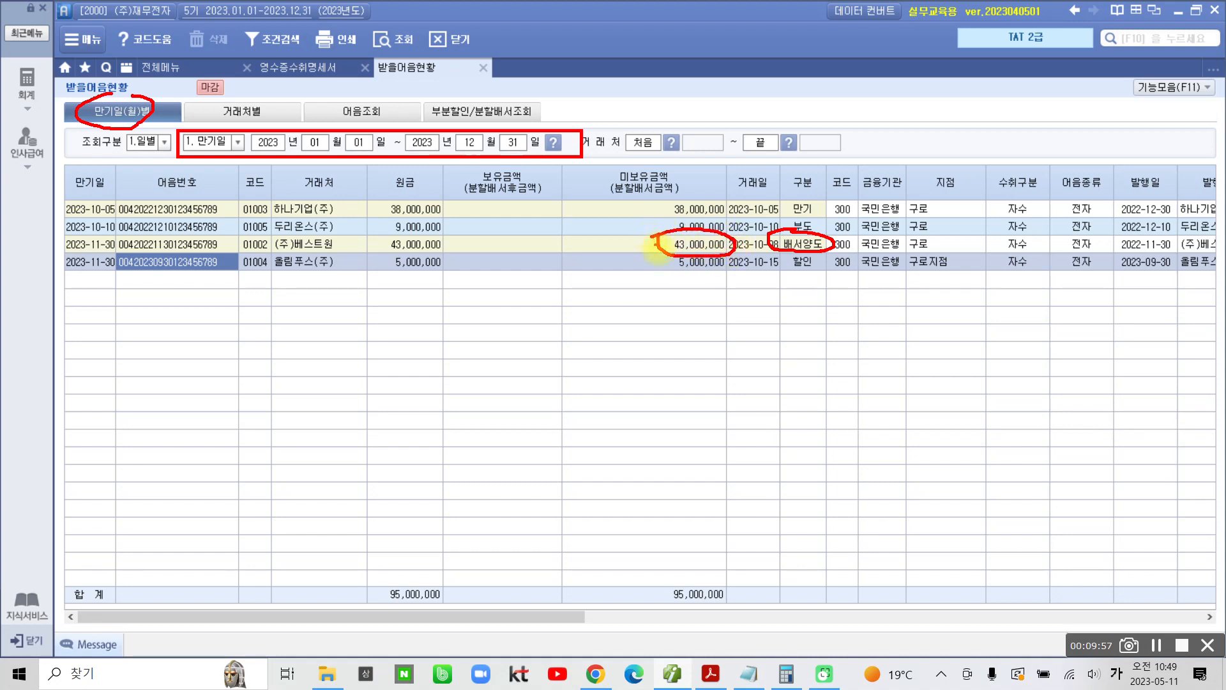
{"action": "key", "text": "Escape"}
Step: Copy the 배서양도 note's 미보유금액 into the Notepad notes, entering 43000000 below 1350000
{"action": "left_click", "coordinate": [668, 244]}
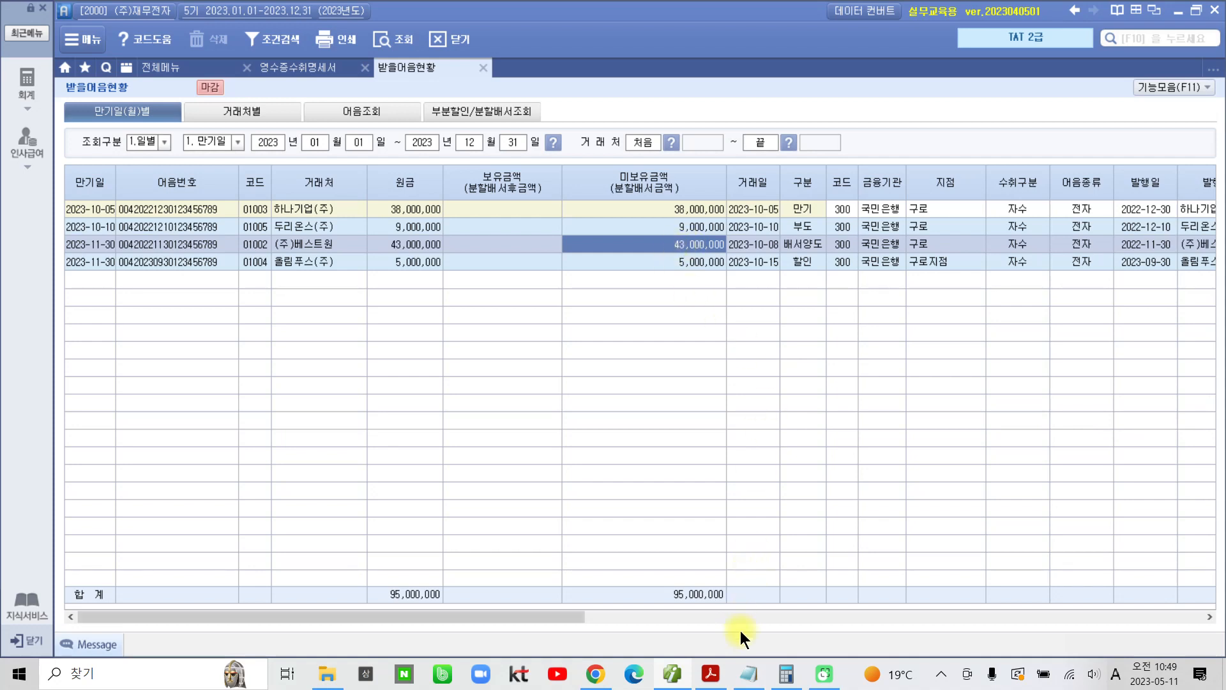
{"action": "left_click", "coordinate": [749, 673]}
{"action": "key", "text": "Return"}
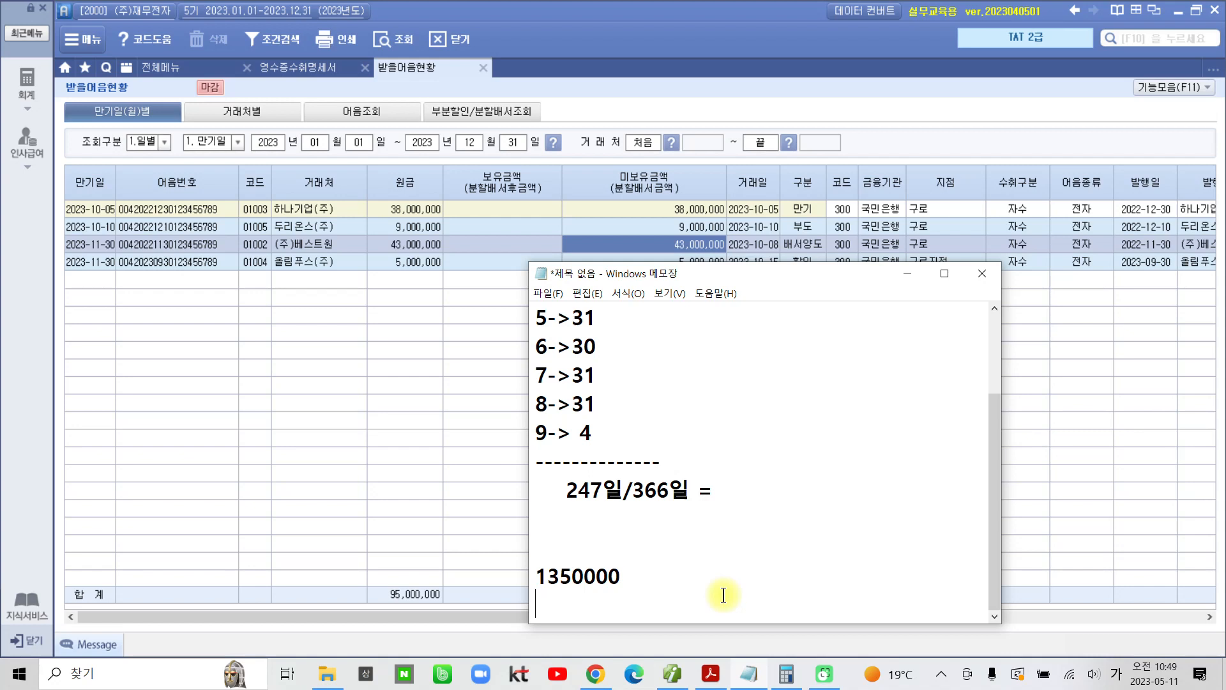
{"action": "type", "text": "43000000"}
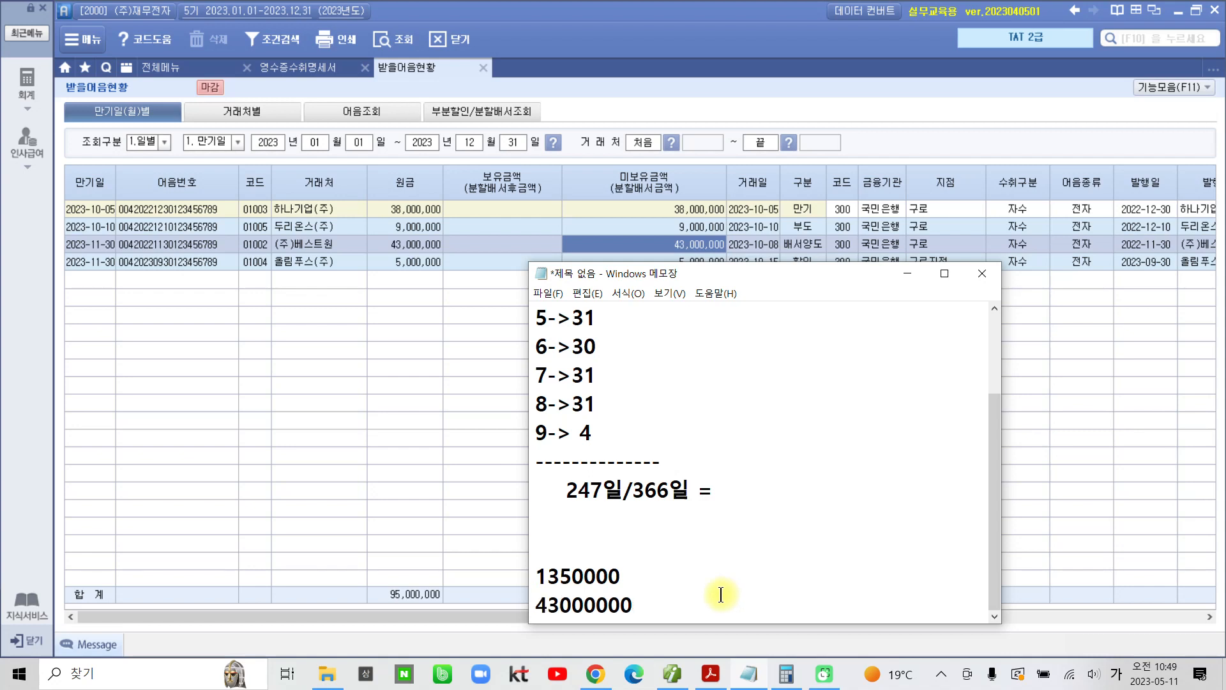
{"action": "key", "text": "Return"}
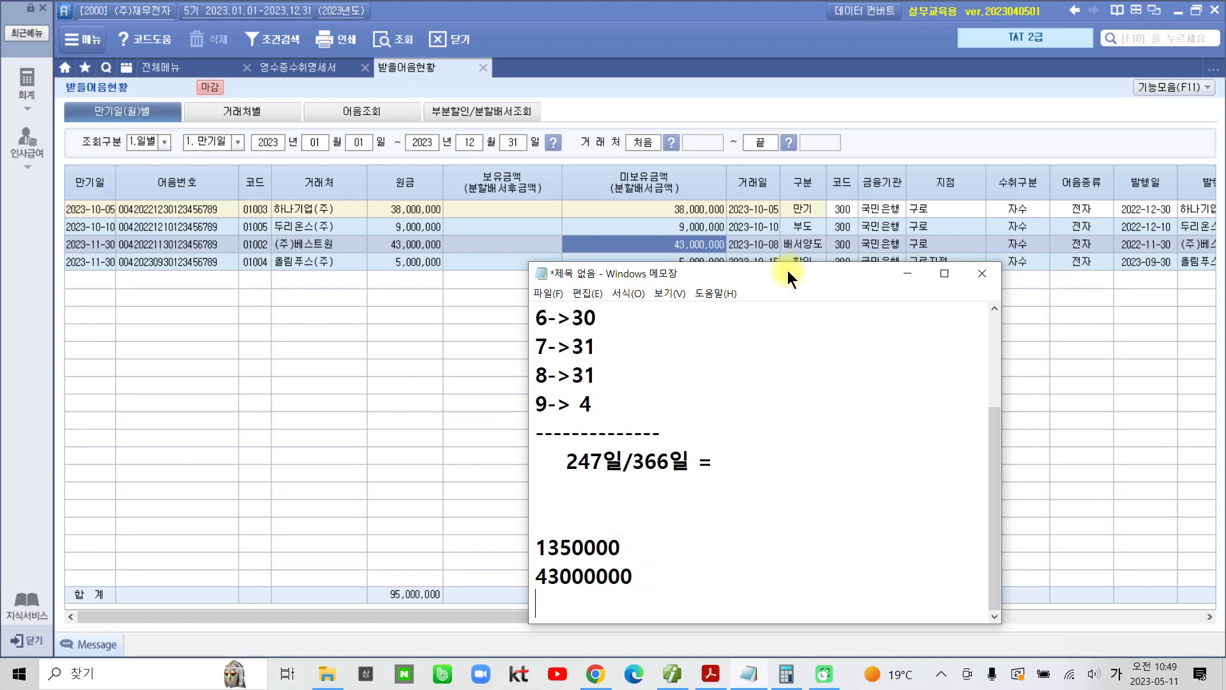
{"action": "left_click_drag", "start_coordinate": [792, 278], "coordinate": [803, 231]}
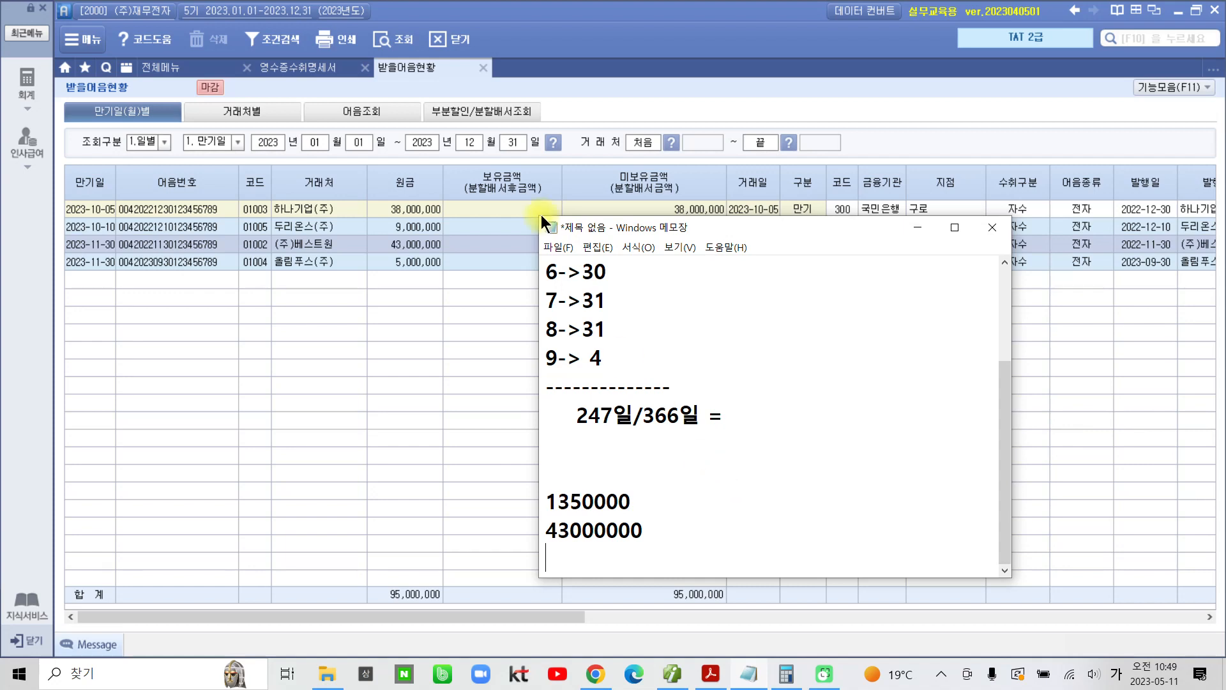
Step: Open 지급어음현황 and list the notes payable of all 거래처 by 만기일 from 2024-01-01 to 2024-12-31
{"action": "left_click", "coordinate": [189, 67]}
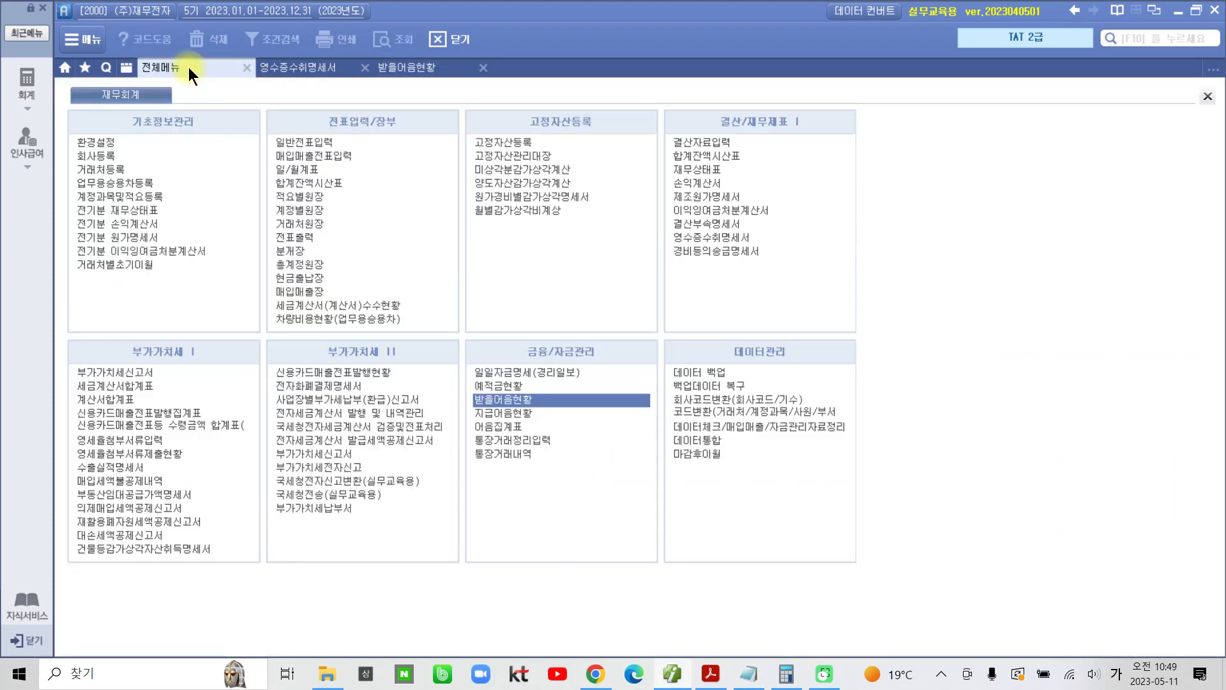
{"action": "left_click", "coordinate": [511, 414]}
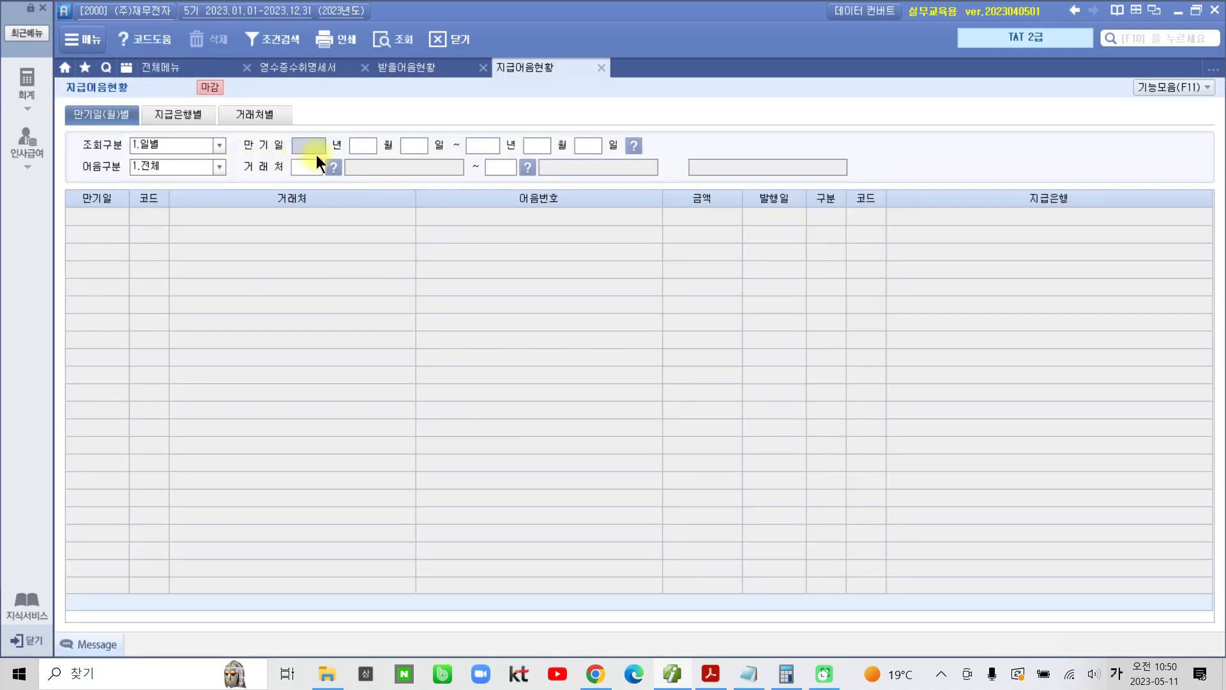
{"action": "type", "text": "024"}
{"action": "type", "text": "01"}
{"action": "type", "text": "01"}
{"action": "type", "text": "2024"}
{"action": "type", "text": "12"}
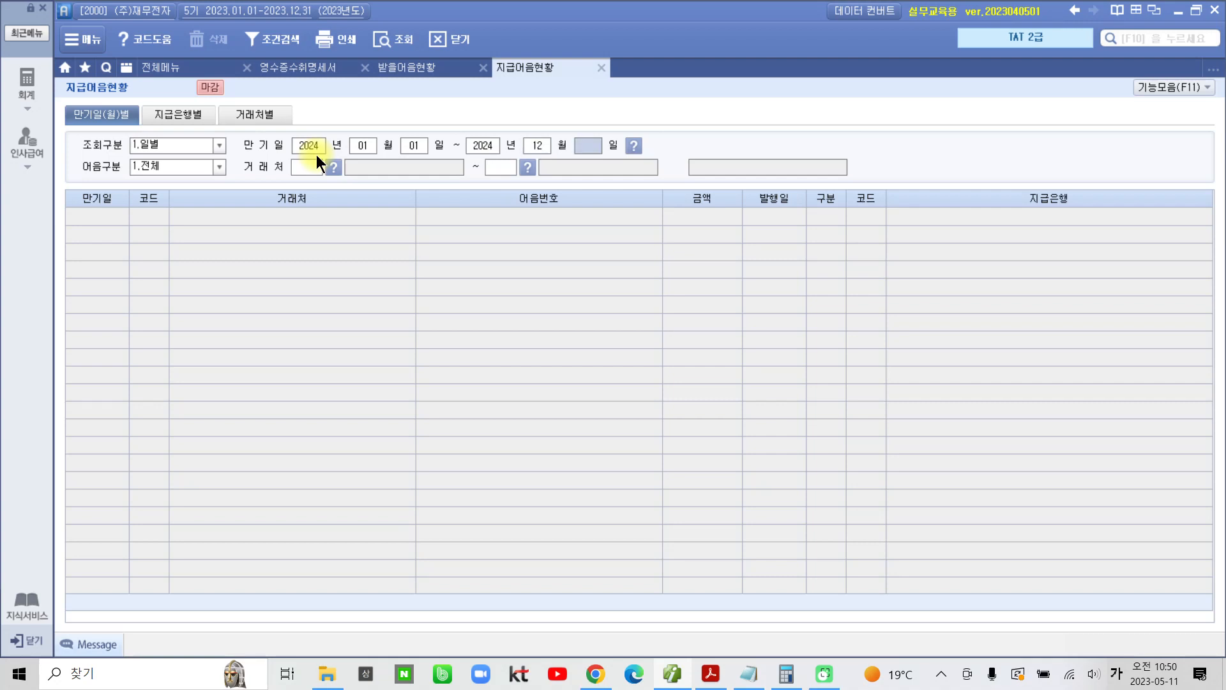
{"action": "type", "text": "31"}
{"action": "key", "text": "Return"}
{"action": "key", "text": "Return"}
{"action": "key", "text": "Return"}
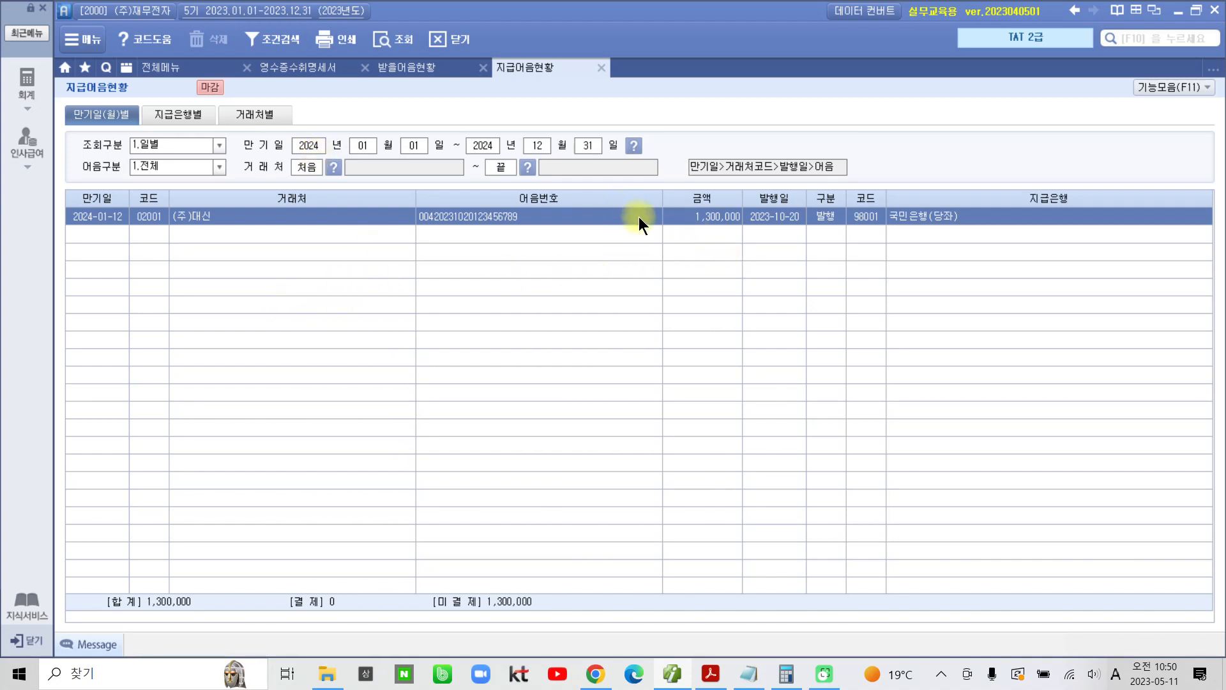
Step: Record the 거래처 code of the listed note payable in the Notepad notes on the line below 43000000
{"action": "key", "text": "Hangul"}
{"action": "left_click", "coordinate": [755, 676]}
{"action": "type", "text": "0"}
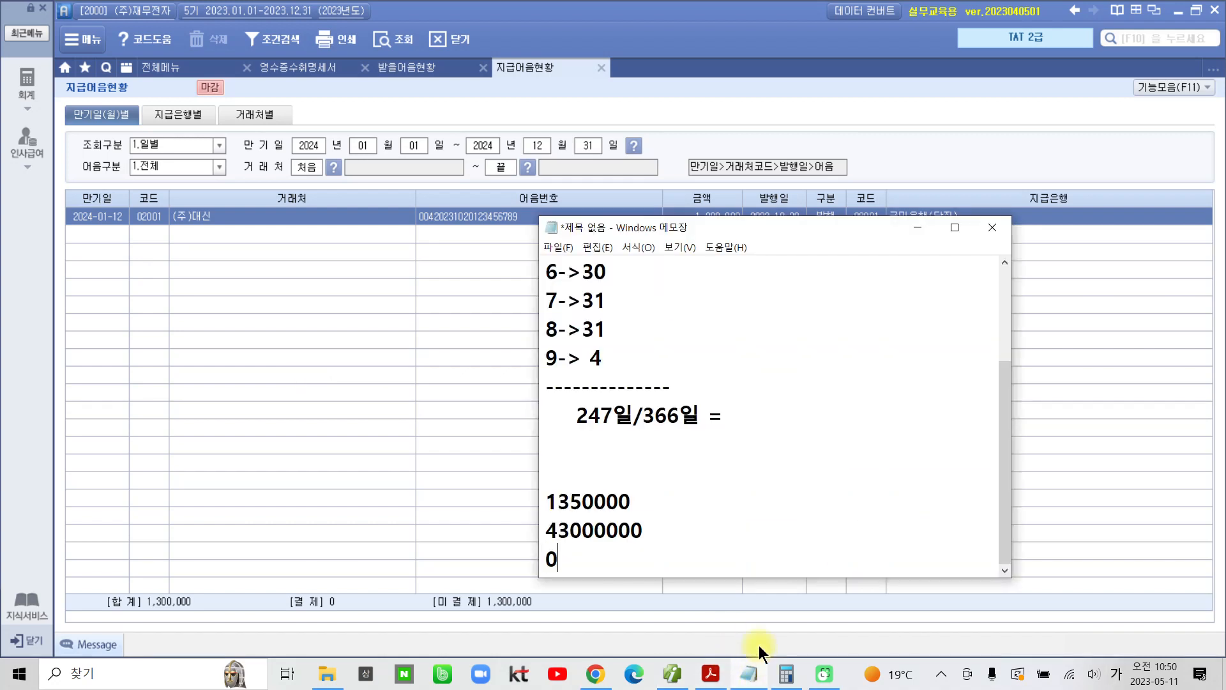
{"action": "type", "text": "2001"}
{"action": "key", "text": "Return"}
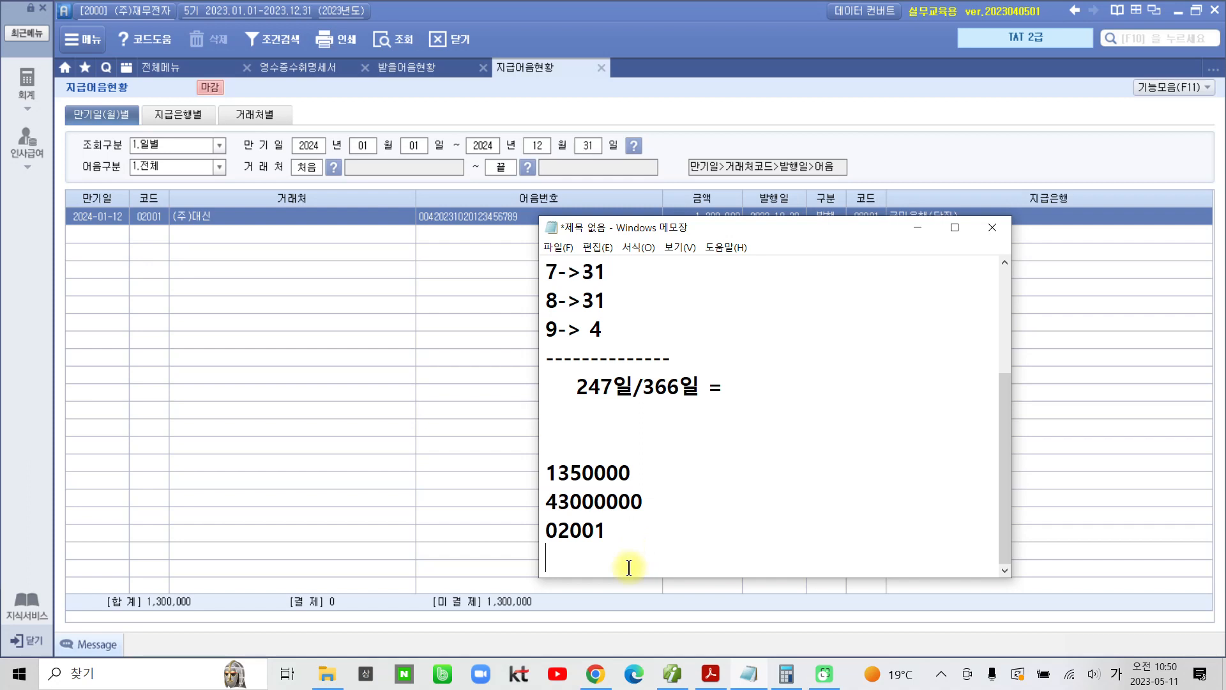
Step: Switch to the textbook PDF in Acrobat Reader and highlight "가장 큰 유형자산 계정과목 코드를" in question 04
{"action": "left_click", "coordinate": [684, 681]}
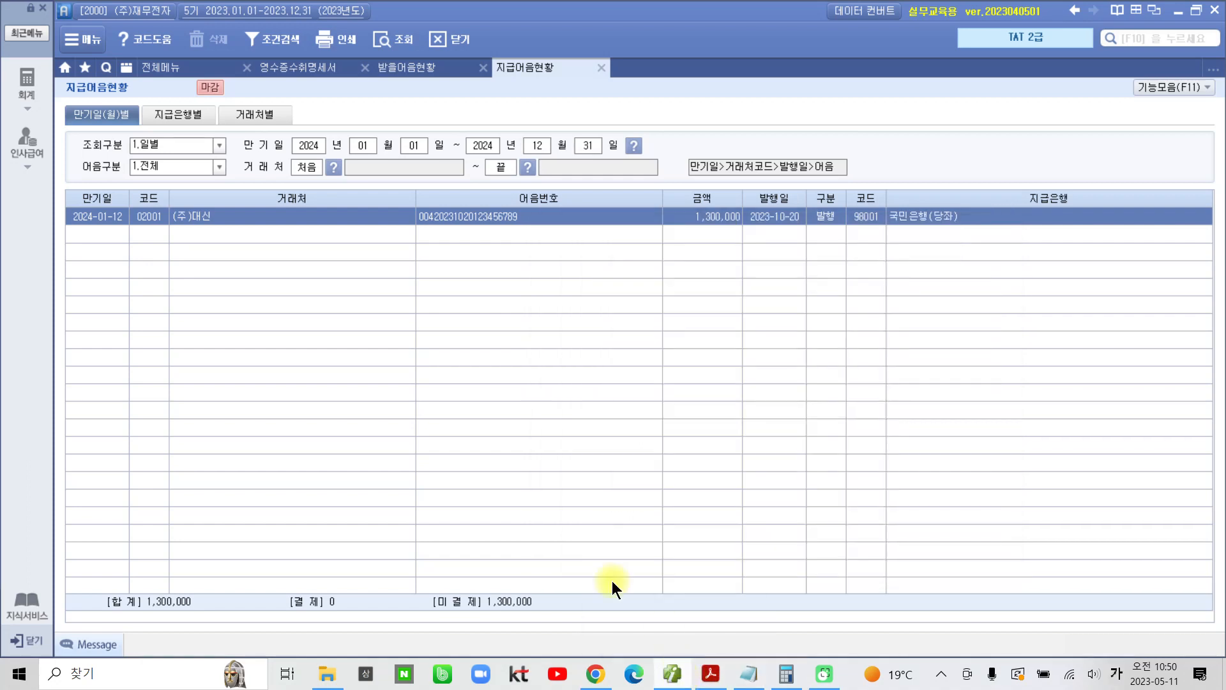
{"action": "left_click", "coordinate": [707, 673]}
{"action": "scroll", "coordinate": [511, 524], "scroll_direction": "down", "scroll_amount": 4}
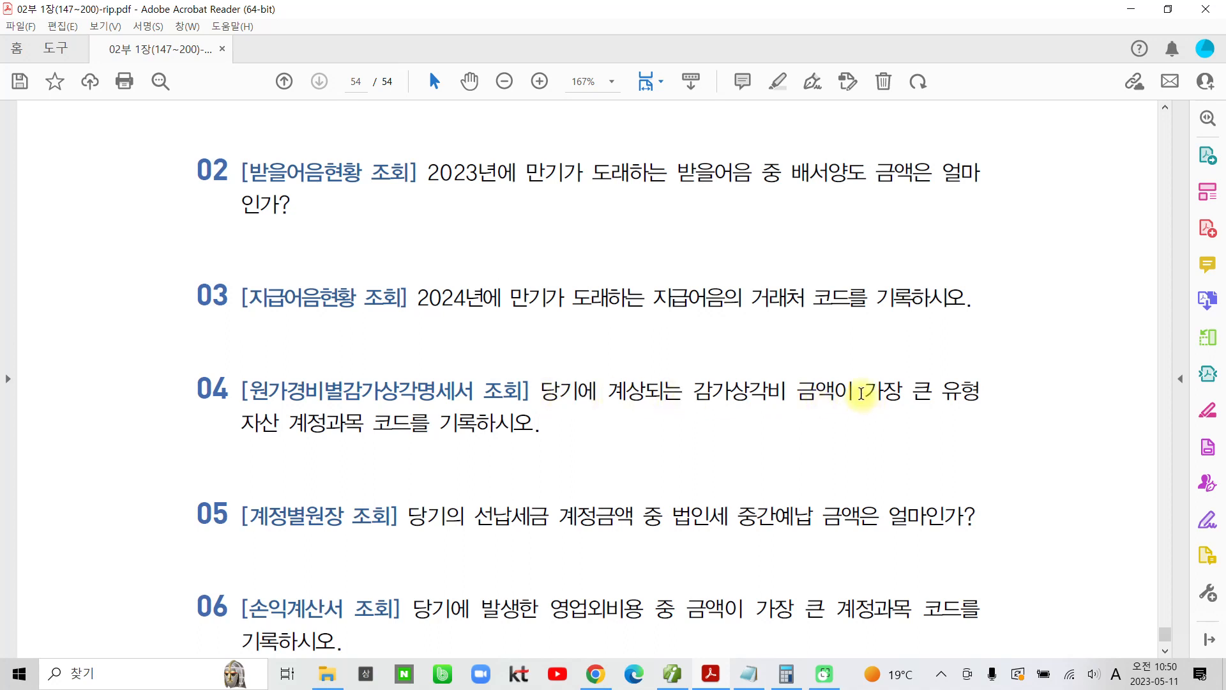
{"action": "left_click_drag", "start_coordinate": [862, 393], "coordinate": [387, 419]}
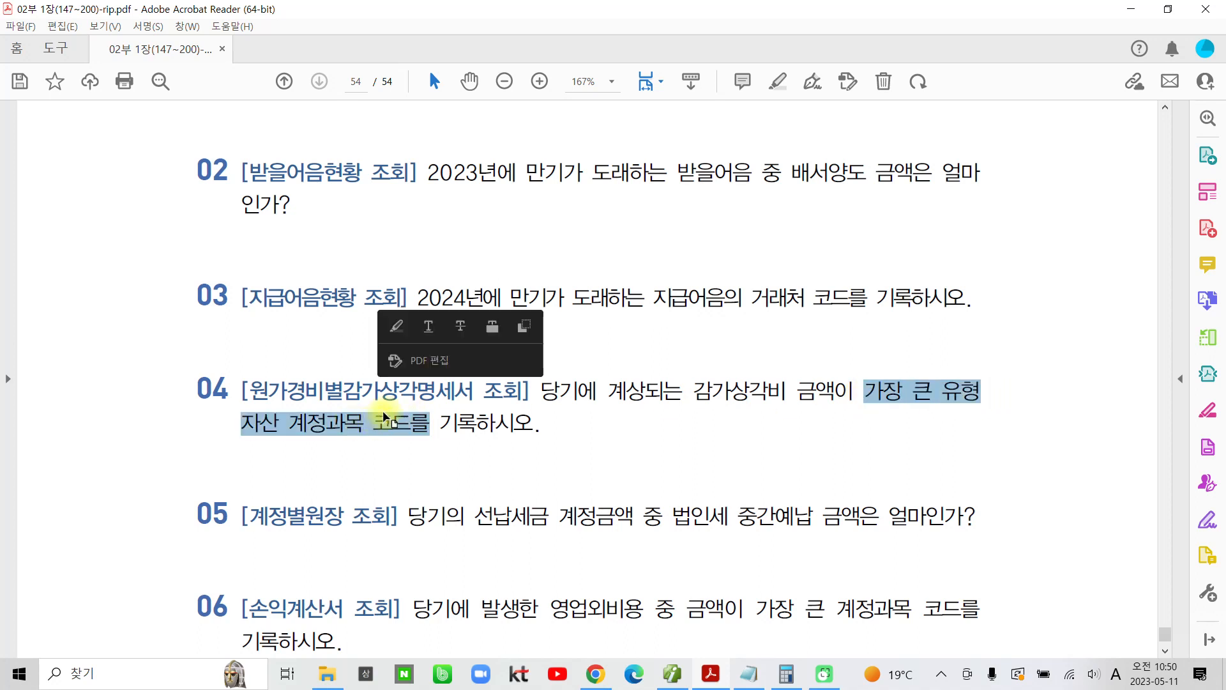
{"action": "left_click", "coordinate": [396, 327]}
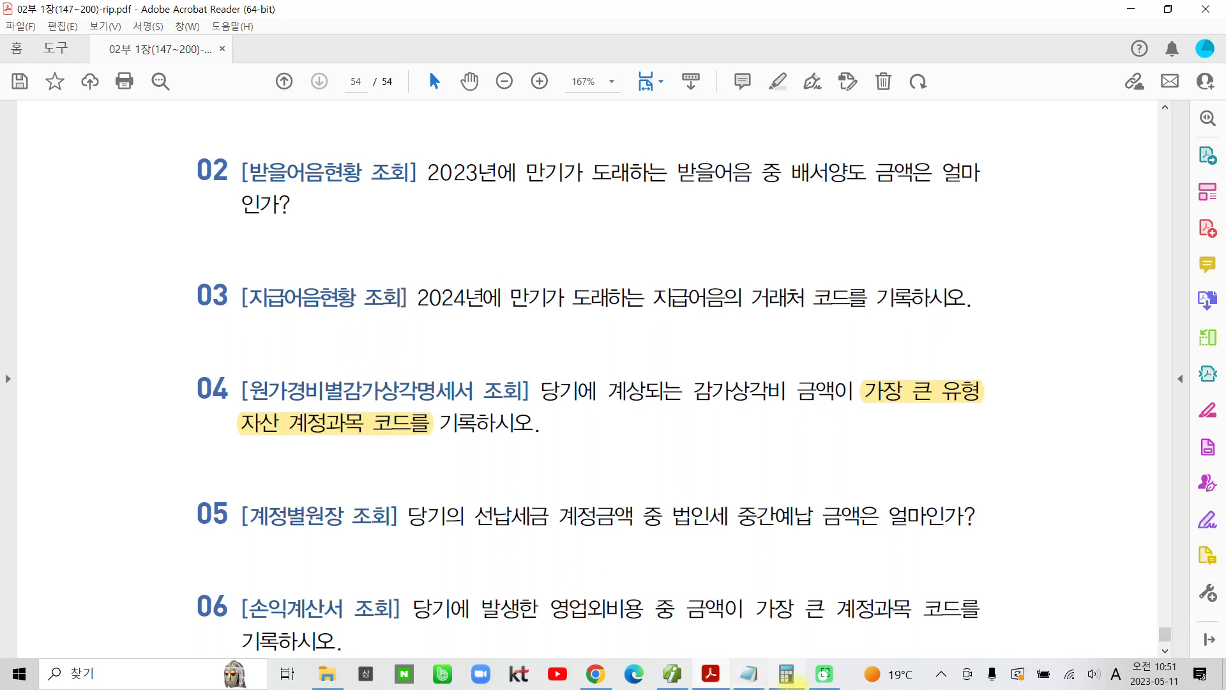
Step: Back in the accounting program, open 원가경비별감가상각명세서 and list all 유형자산 with 경비구분 0.전체 and 자산구분 1.전체표시
{"action": "left_click", "coordinate": [673, 675]}
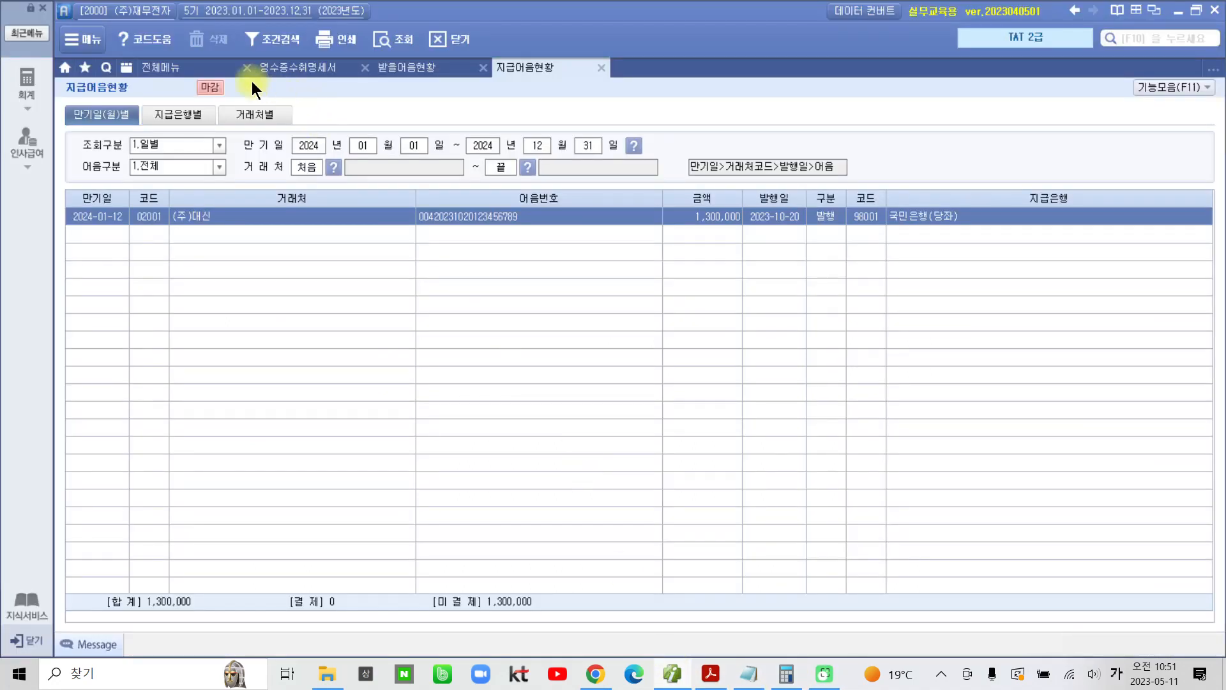
{"action": "left_click", "coordinate": [174, 68]}
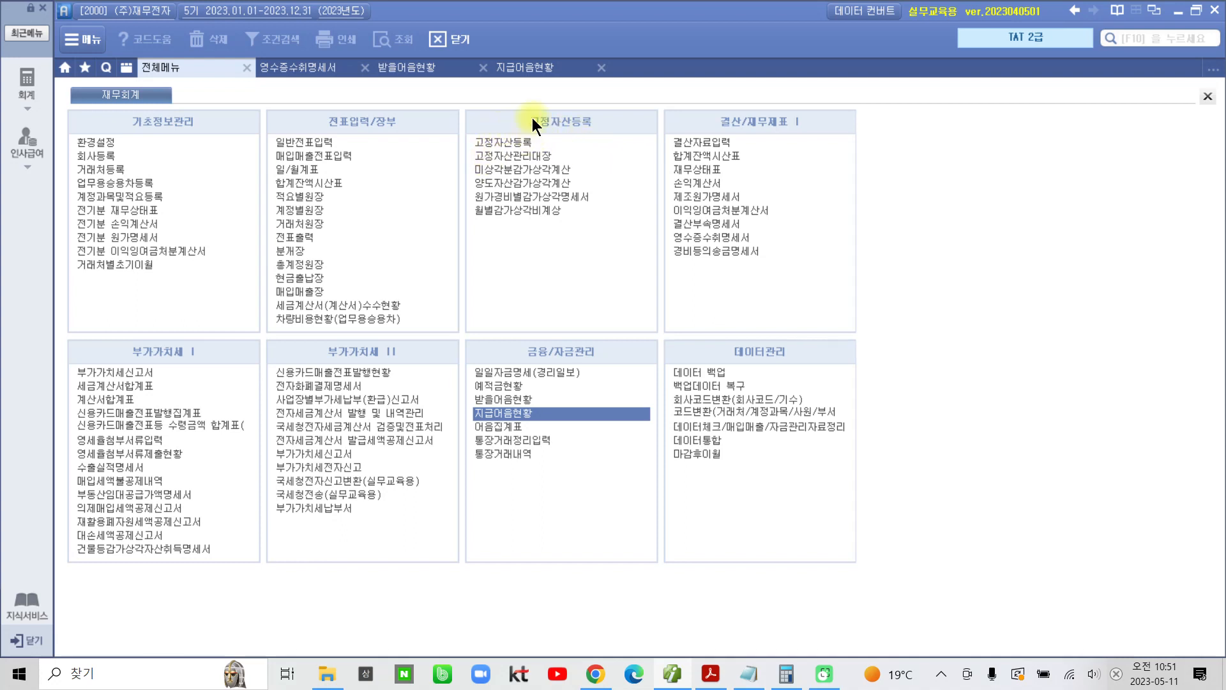
{"action": "left_click", "coordinate": [534, 197]}
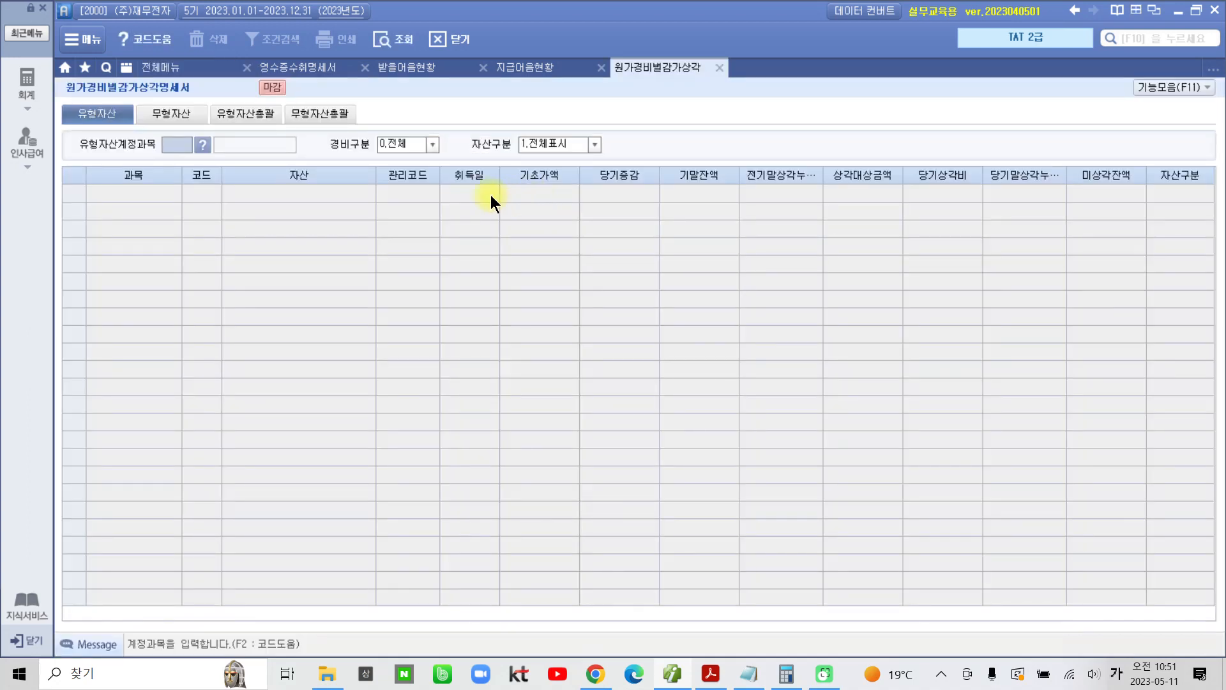
{"action": "key", "text": "Return"}
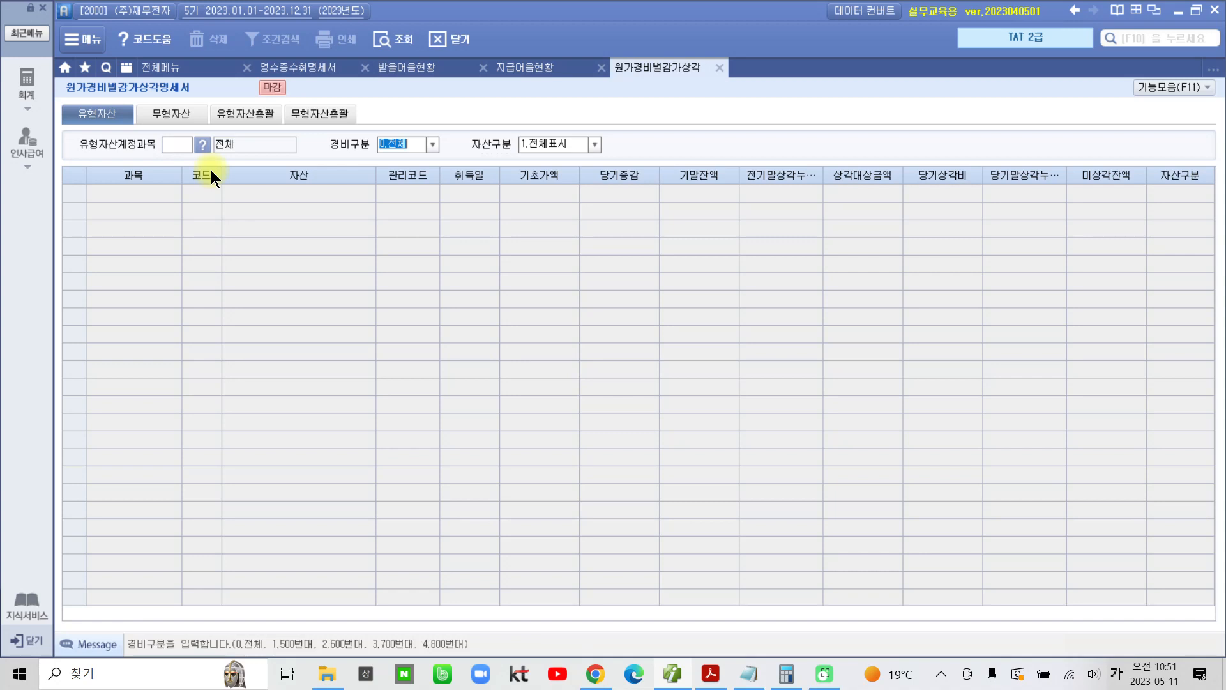
{"action": "key", "text": "Return"}
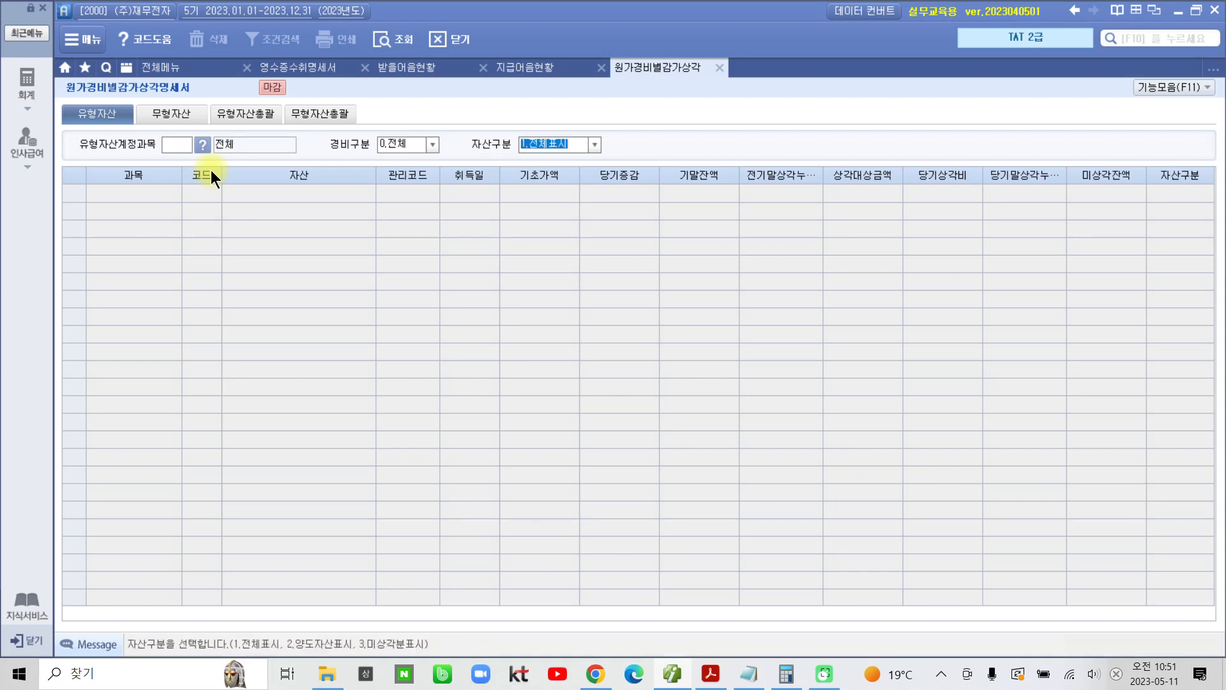
{"action": "key", "text": "Return"}
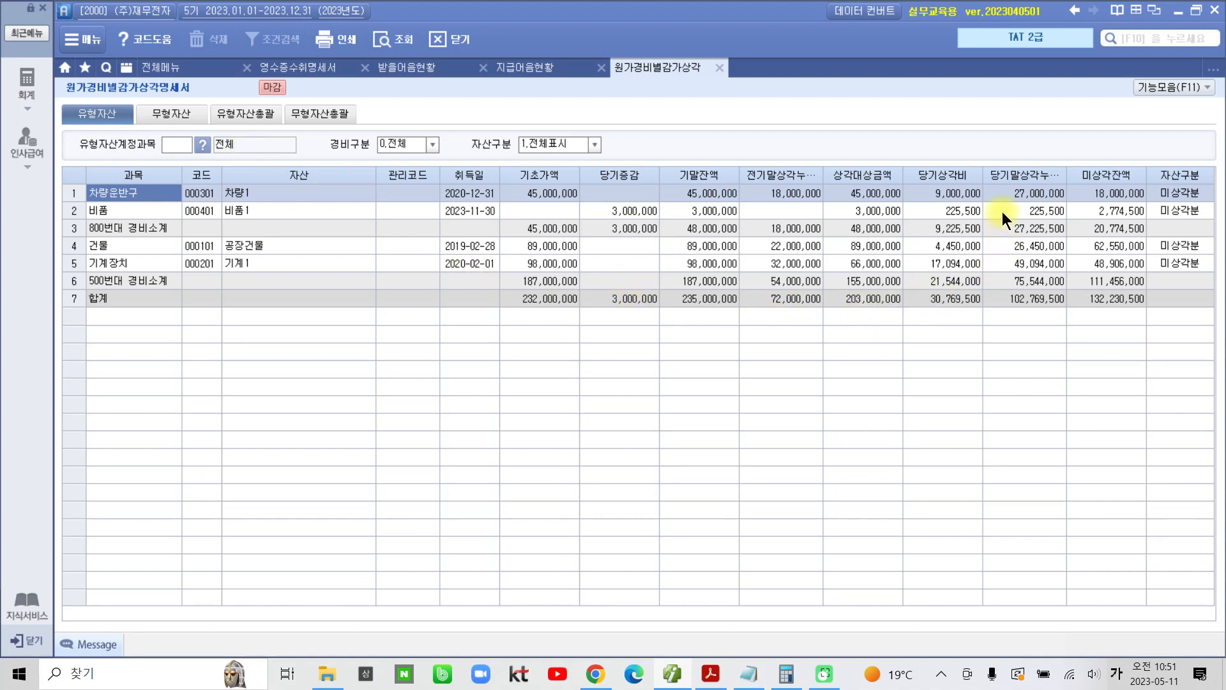
Step: Compare the 당기상각비 amounts of the tangible assets and subtotals, and check the 코드 of 기계장치
{"action": "left_click", "coordinate": [924, 210]}
{"action": "left_click", "coordinate": [942, 193]}
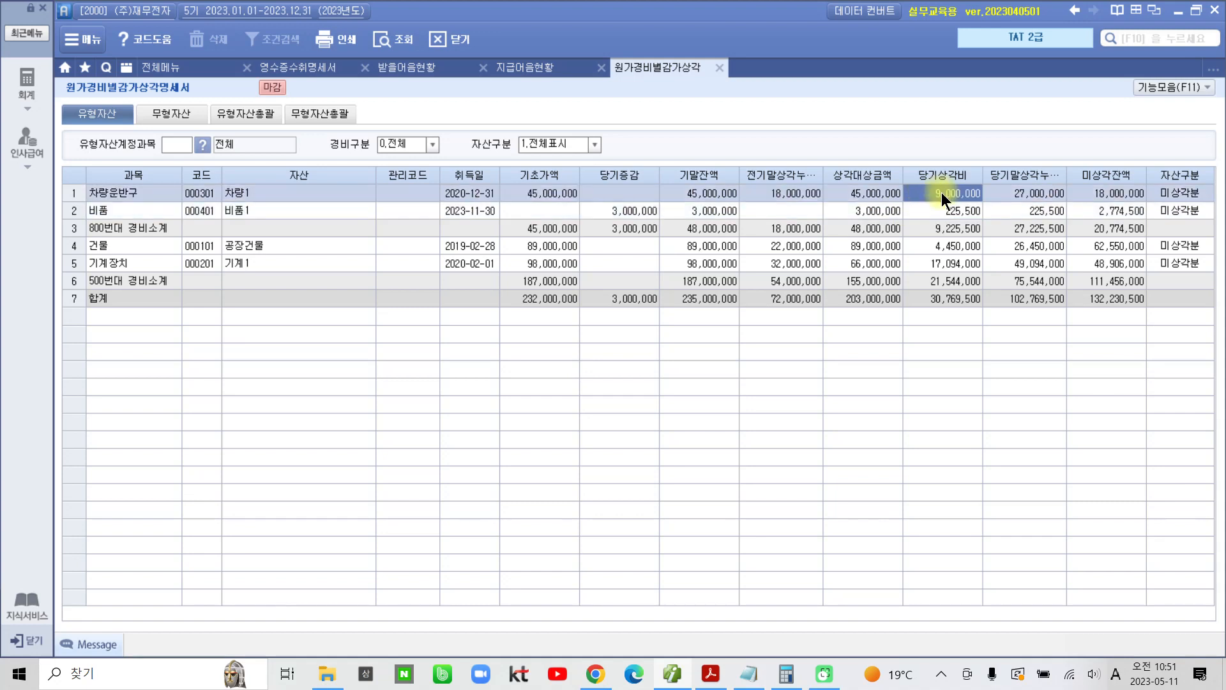
{"action": "left_click", "coordinate": [941, 264]}
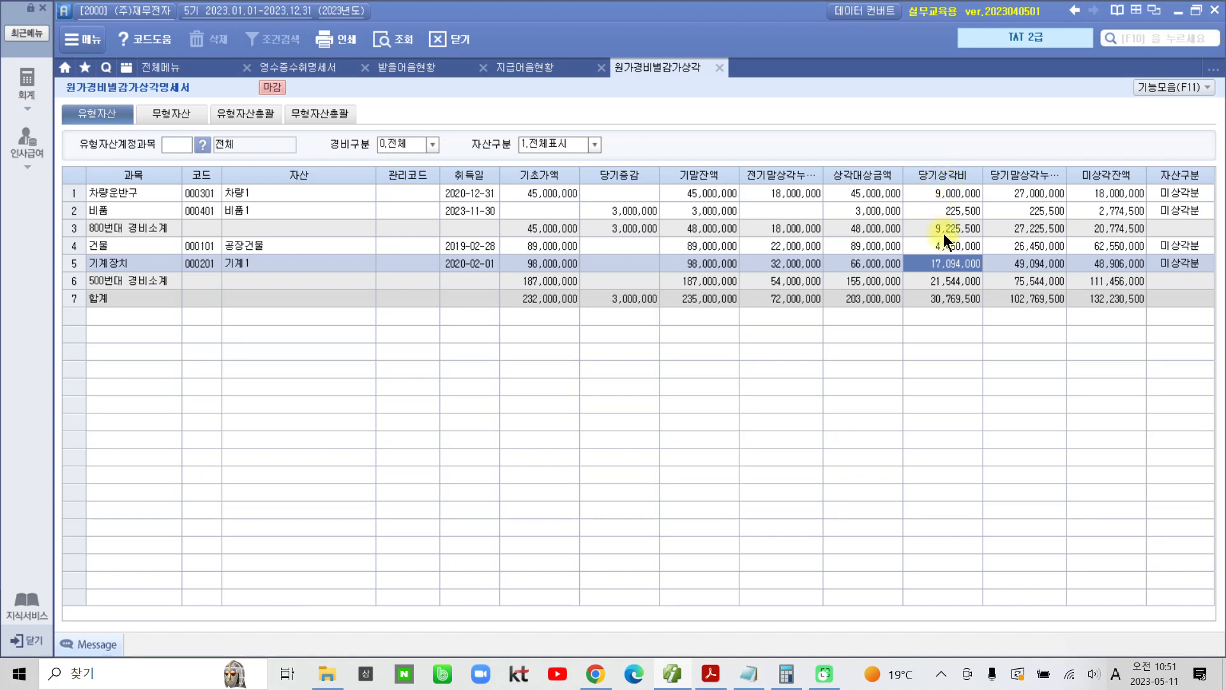
{"action": "left_click", "coordinate": [942, 281]}
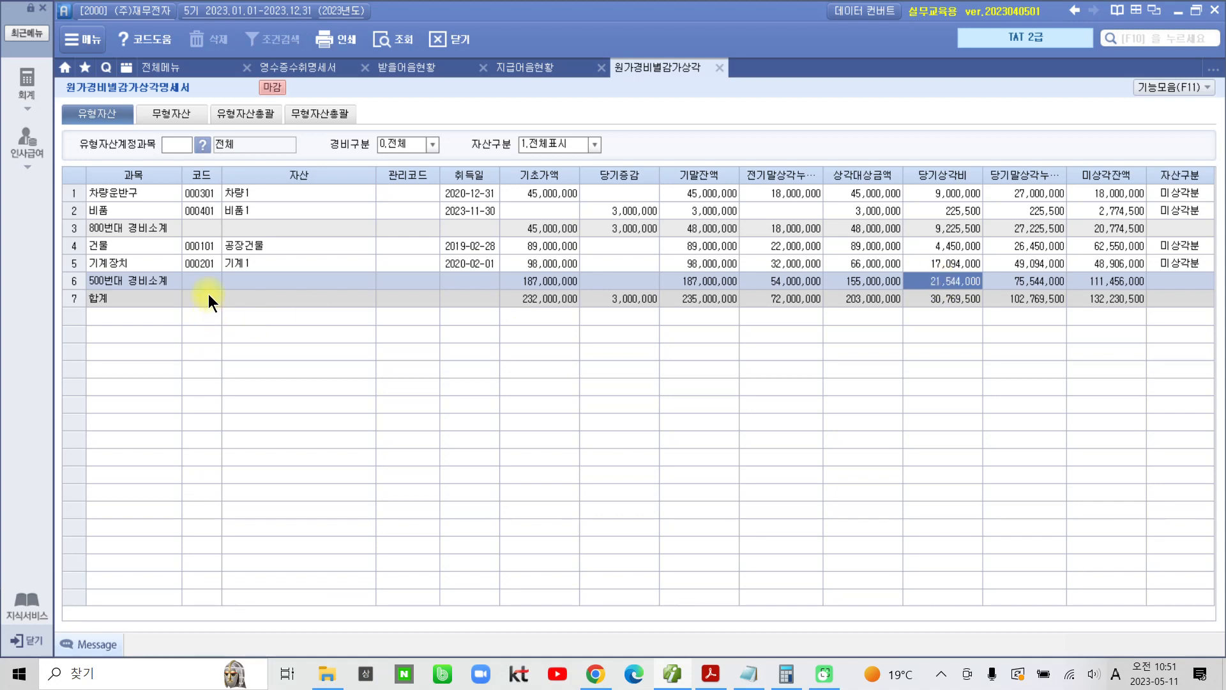
{"action": "left_click", "coordinate": [969, 265]}
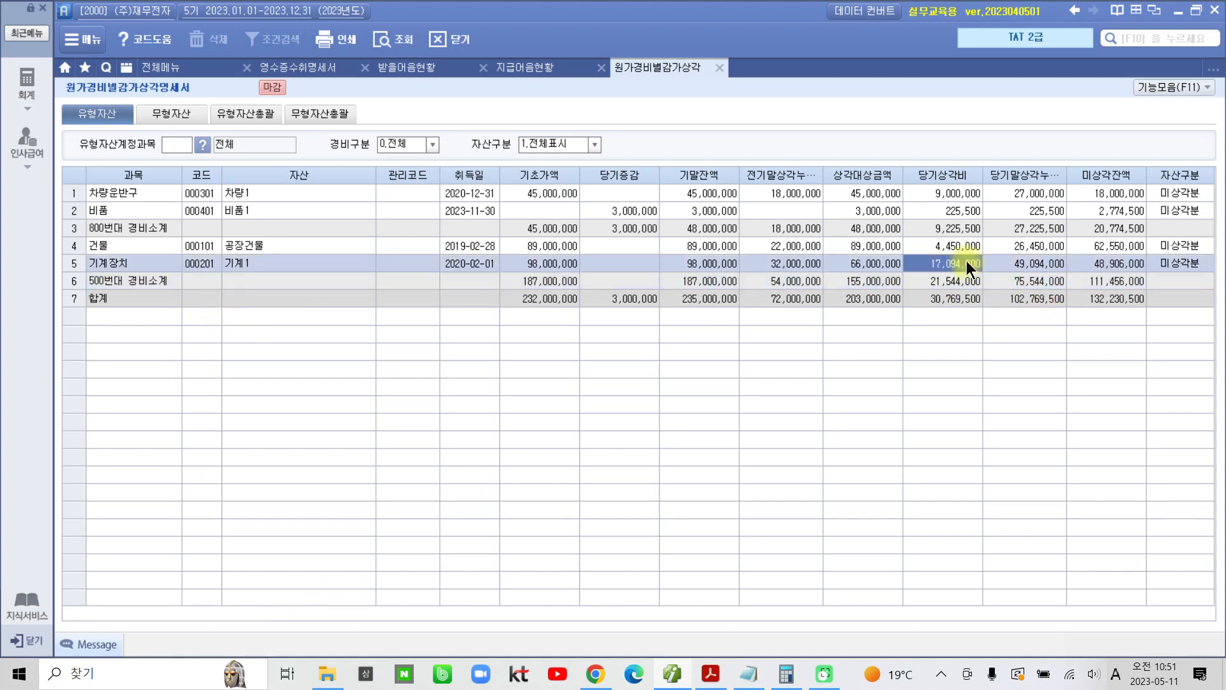
{"action": "left_click", "coordinate": [204, 263]}
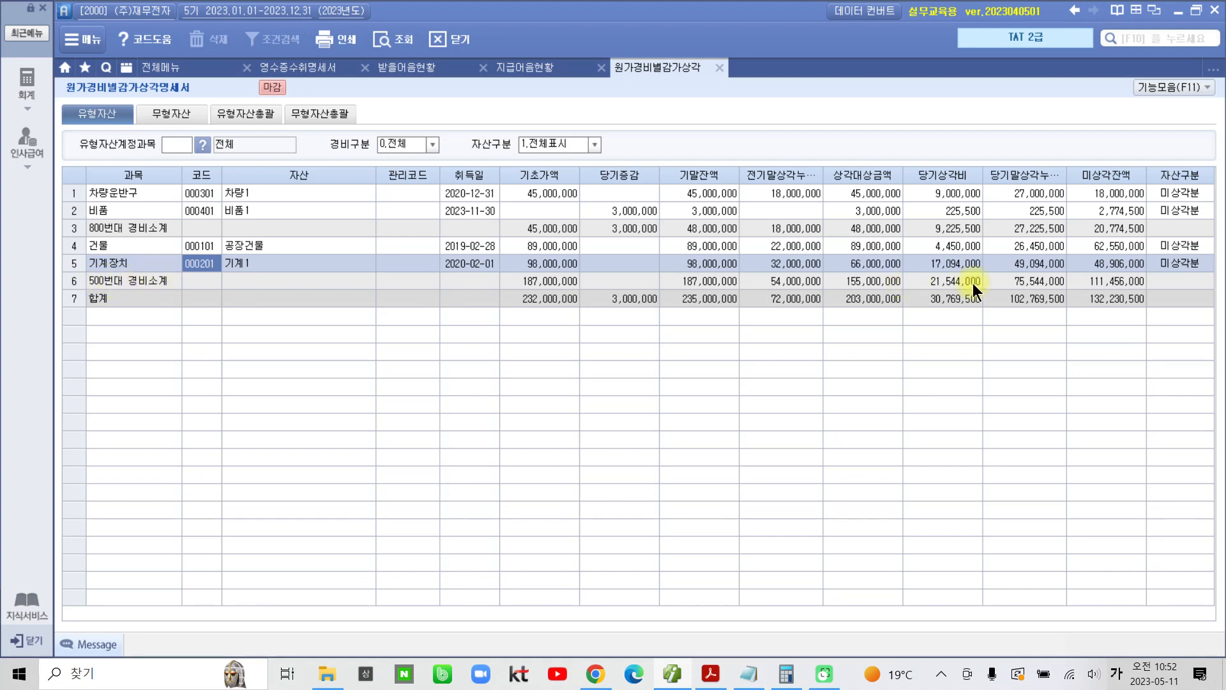
{"action": "key", "text": "ctrl+2"}
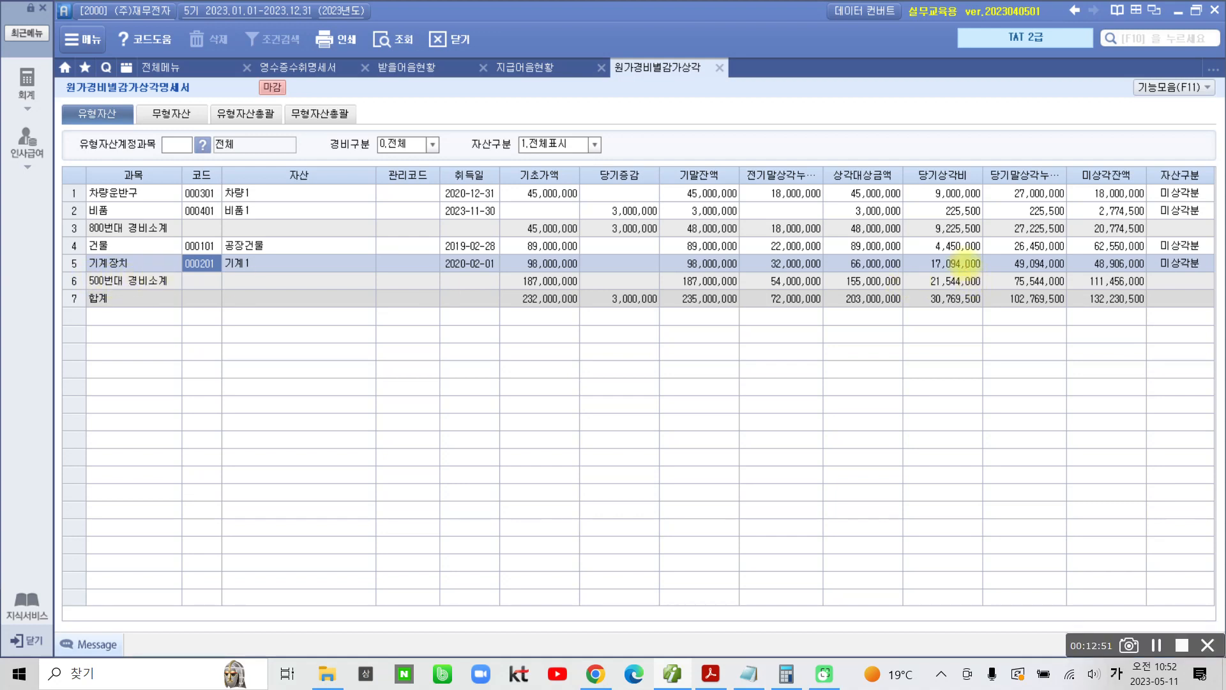
{"action": "mouse_move", "coordinate": [920, 237]}
{"action": "left_mouse_down"}
{"action": "mouse_move", "coordinate": [920, 270]}
{"action": "mouse_move", "coordinate": [978, 272]}
{"action": "mouse_move", "coordinate": [992, 238]}
{"action": "mouse_move", "coordinate": [928, 234]}
{"action": "left_mouse_up"}
{"action": "left_click_drag", "start_coordinate": [917, 289], "coordinate": [976, 290]}
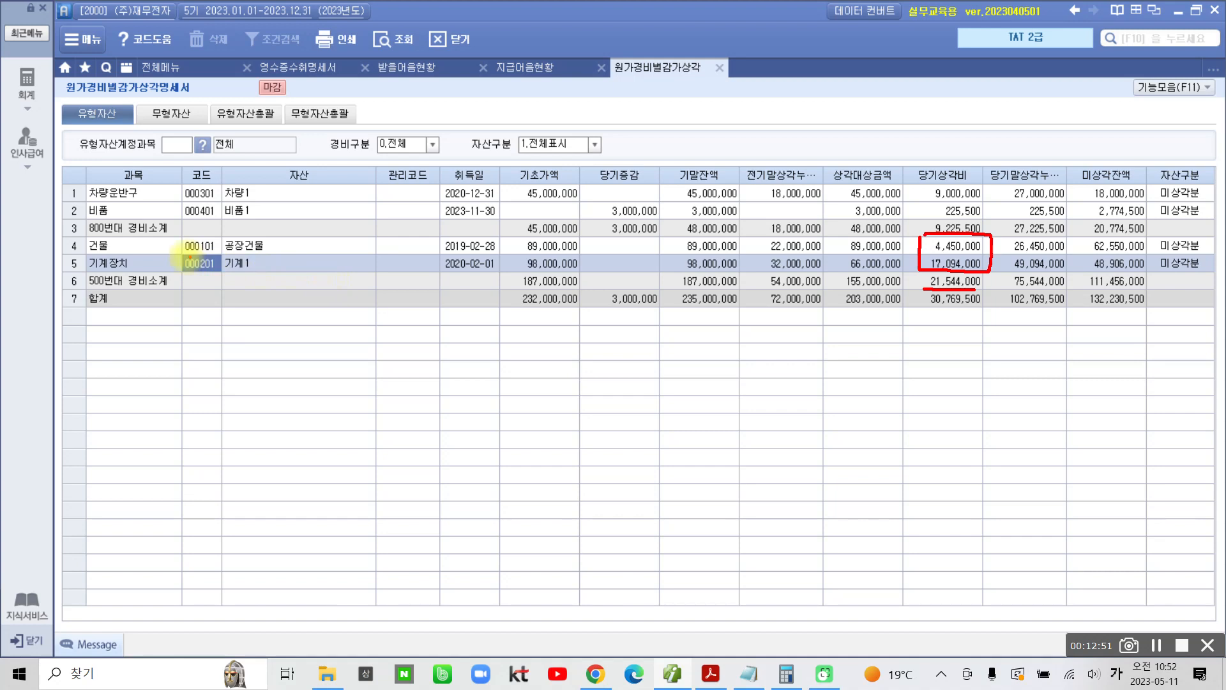
{"action": "mouse_move", "coordinate": [171, 256]}
{"action": "left_mouse_down"}
{"action": "mouse_move", "coordinate": [171, 269]}
{"action": "mouse_move", "coordinate": [205, 271]}
{"action": "mouse_move", "coordinate": [223, 257]}
{"action": "mouse_move", "coordinate": [187, 254]}
{"action": "left_mouse_up"}
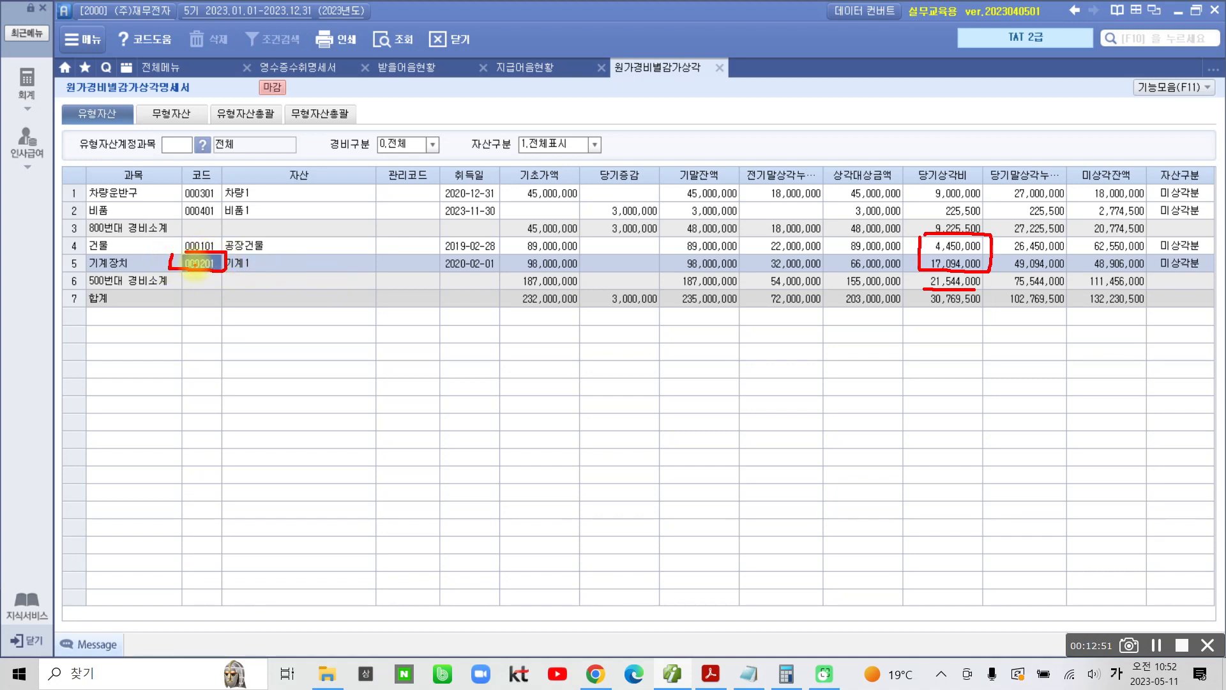
{"action": "key", "text": "Escape"}
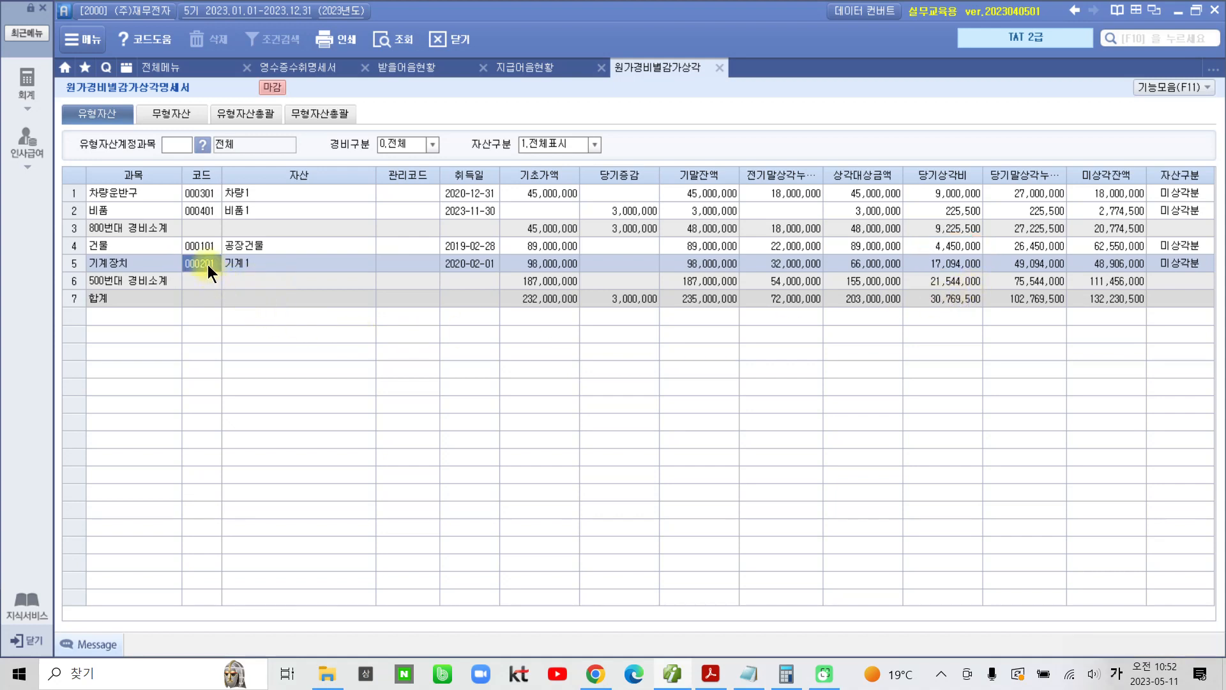
Step: Add the 기계장치 asset's code 000201 to the Notepad notes on the last line, and put Notepad away
{"action": "left_click", "coordinate": [741, 674]}
{"action": "type", "text": "000201"}
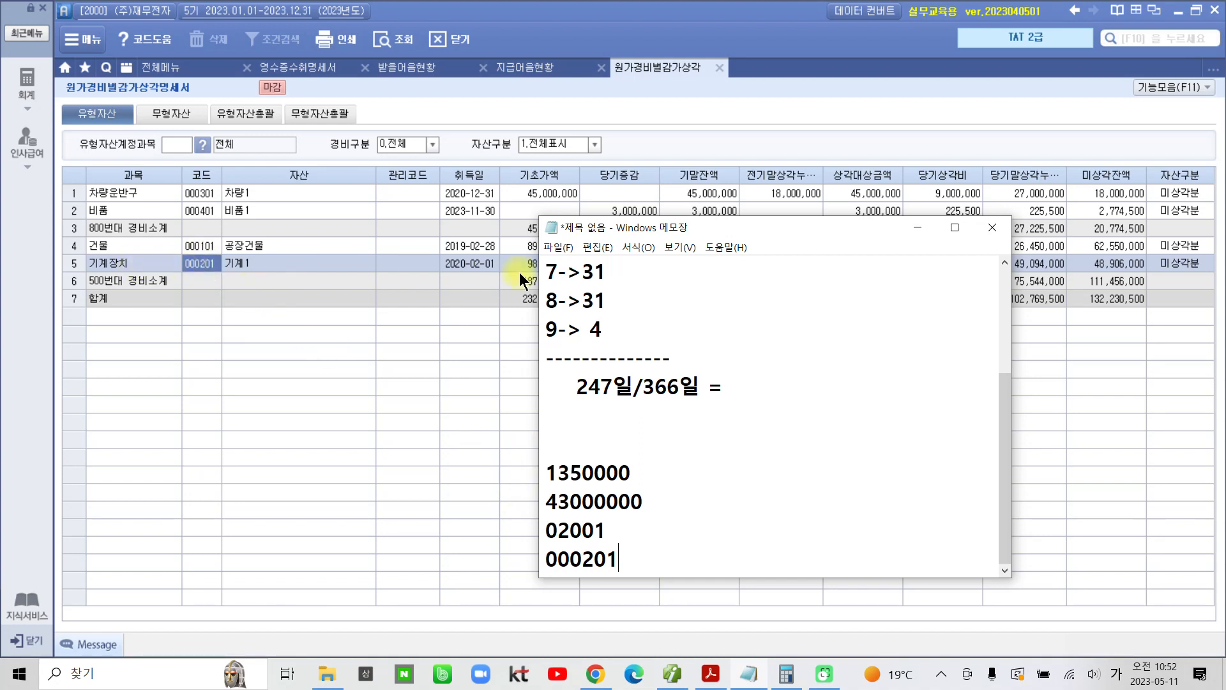
{"action": "left_click", "coordinate": [925, 228]}
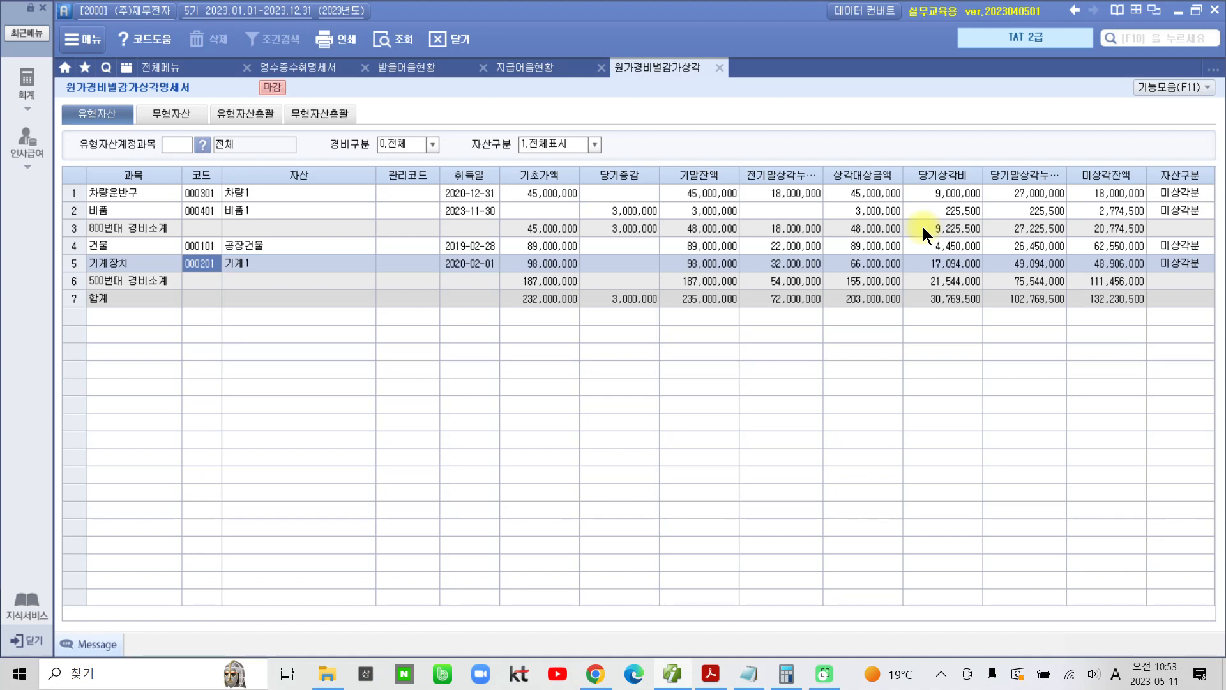
Step: Recheck the 과목 and 코드 entries of the 기계장치 row in the depreciation statement
{"action": "left_click", "coordinate": [135, 260]}
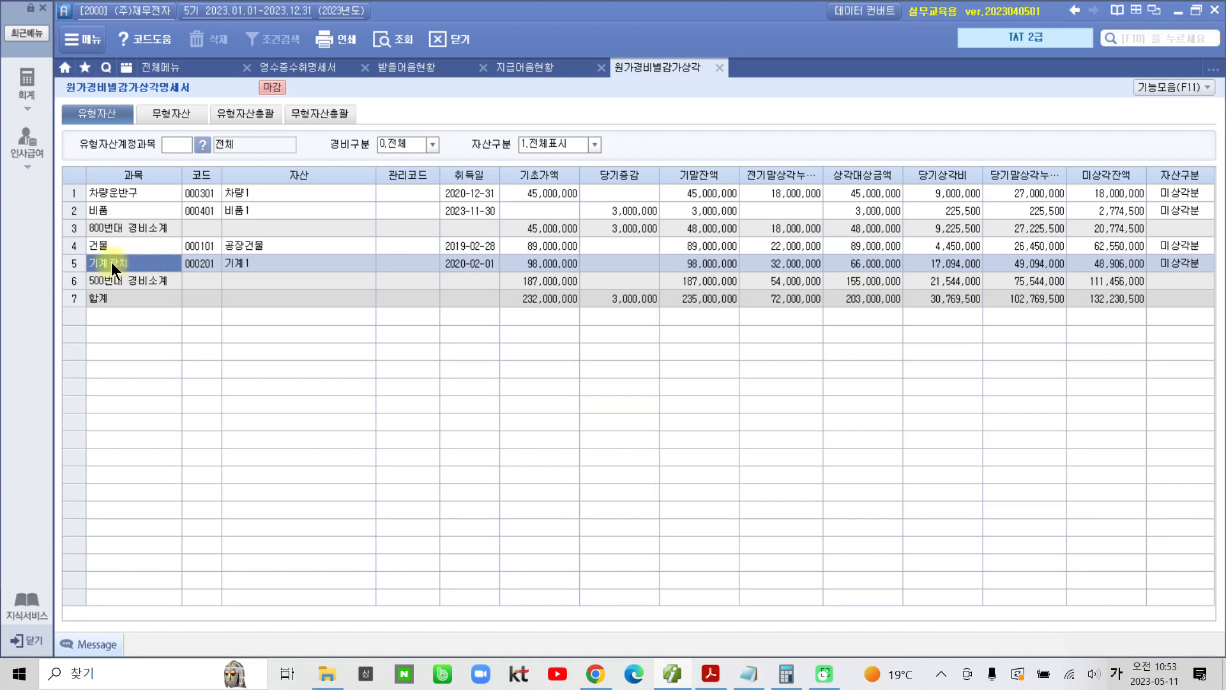
{"action": "left_click", "coordinate": [200, 259]}
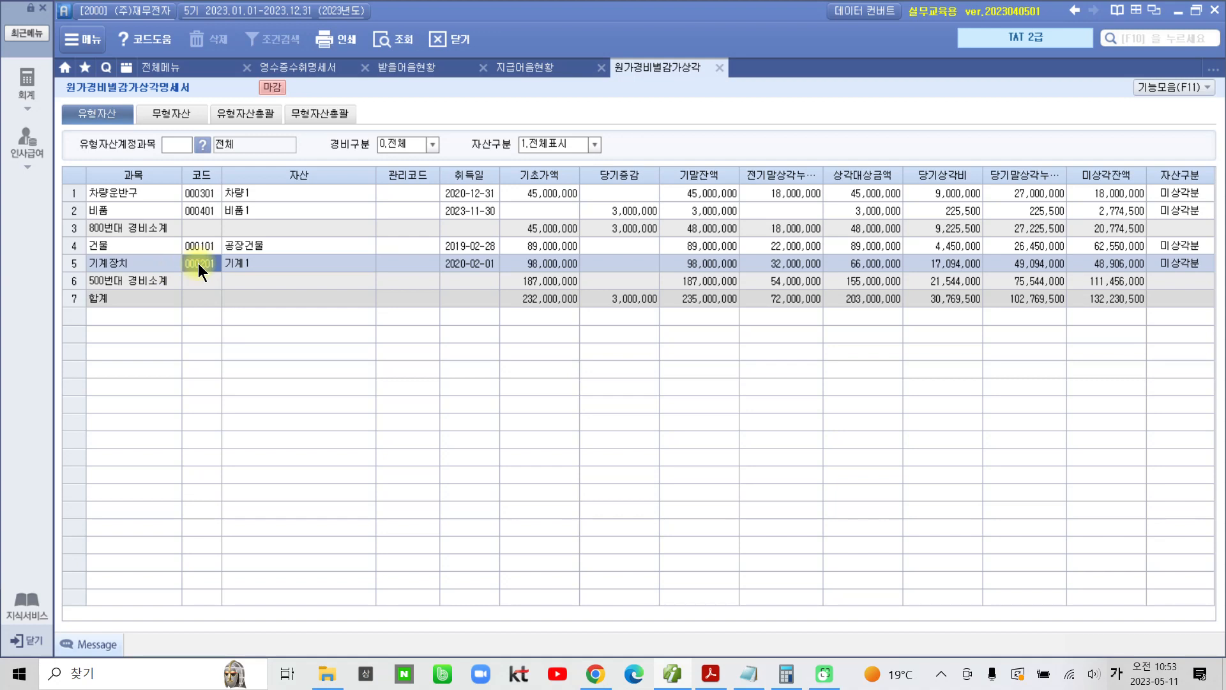
{"action": "left_click", "coordinate": [125, 264]}
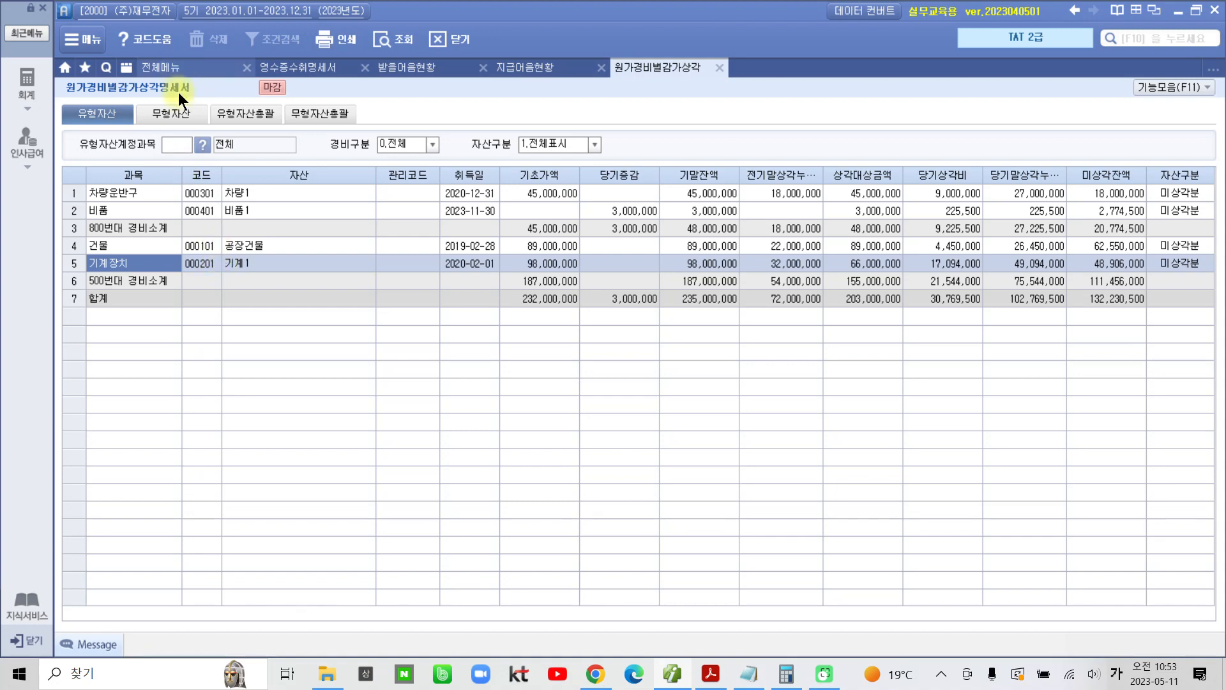
{"action": "left_click", "coordinate": [194, 263]}
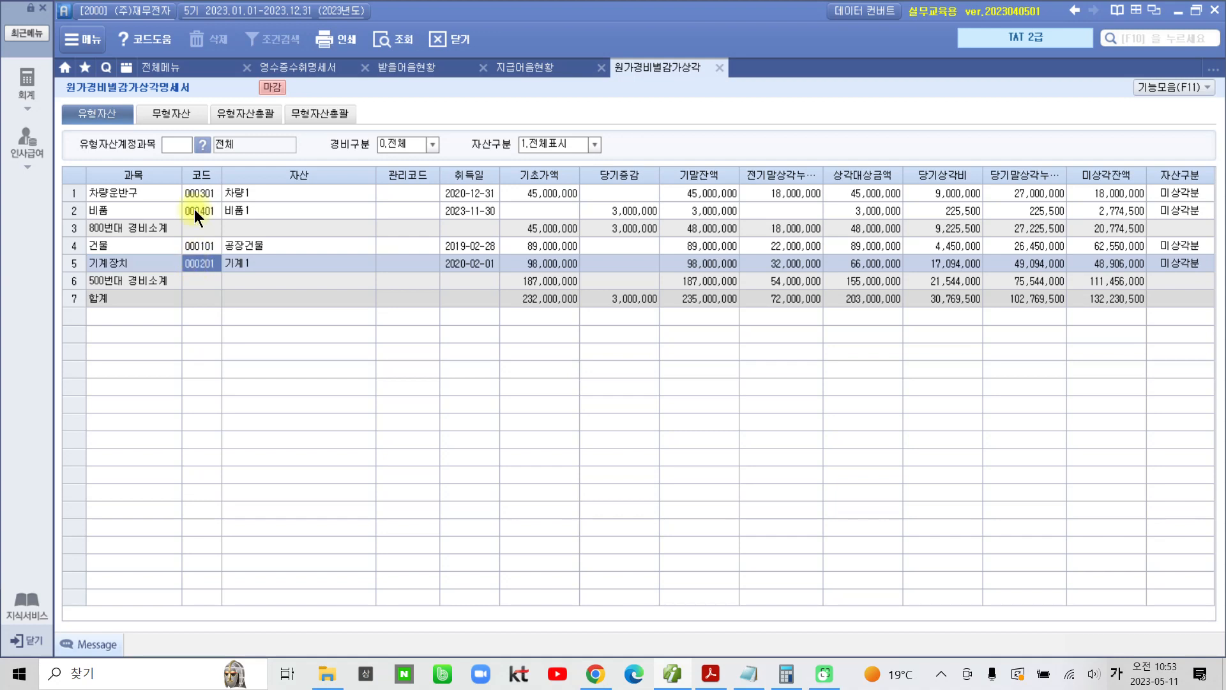
Step: Open 계정과목및적요등록, and list the assets of all accounts in 고정자산등록 with 자산구분 and 상각방법구분 at 0.전체
{"action": "left_click", "coordinate": [184, 63]}
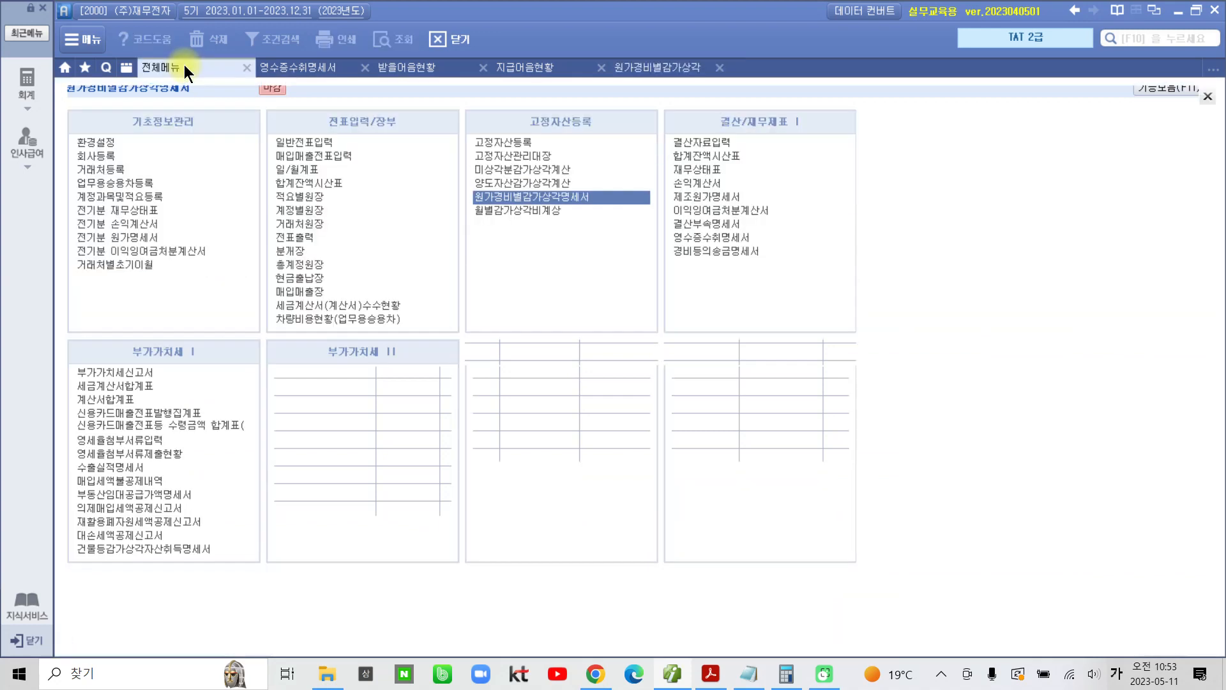
{"action": "left_click", "coordinate": [144, 197]}
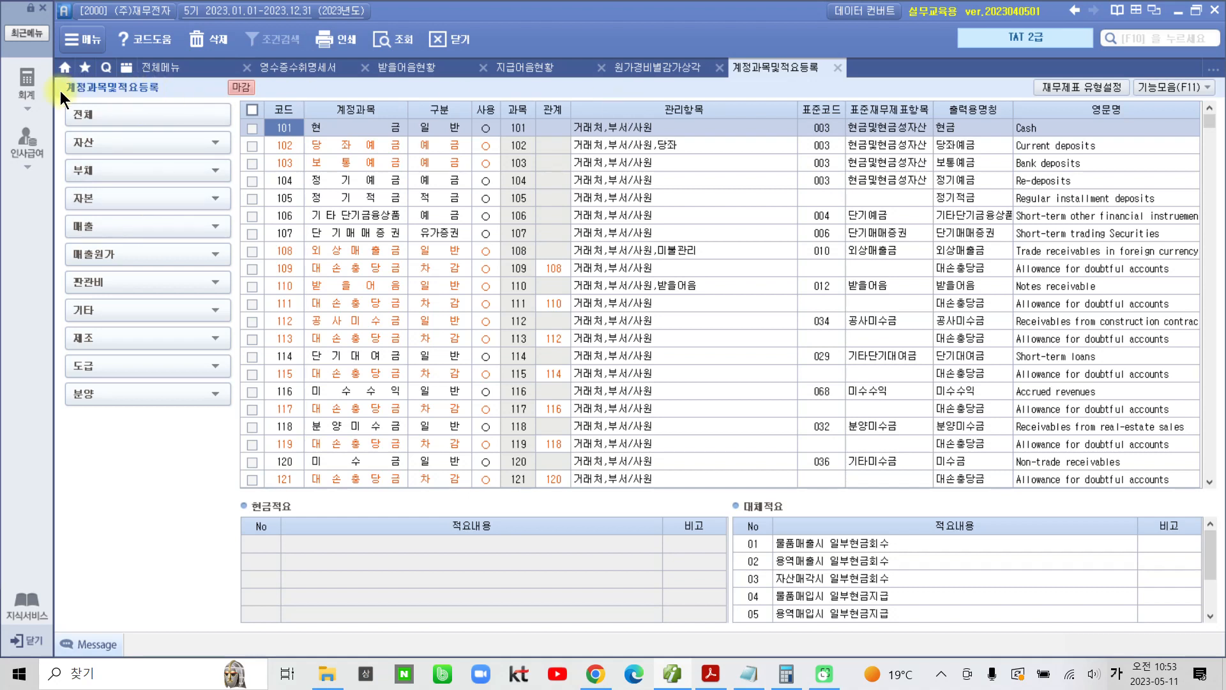
{"action": "left_click", "coordinate": [27, 86]}
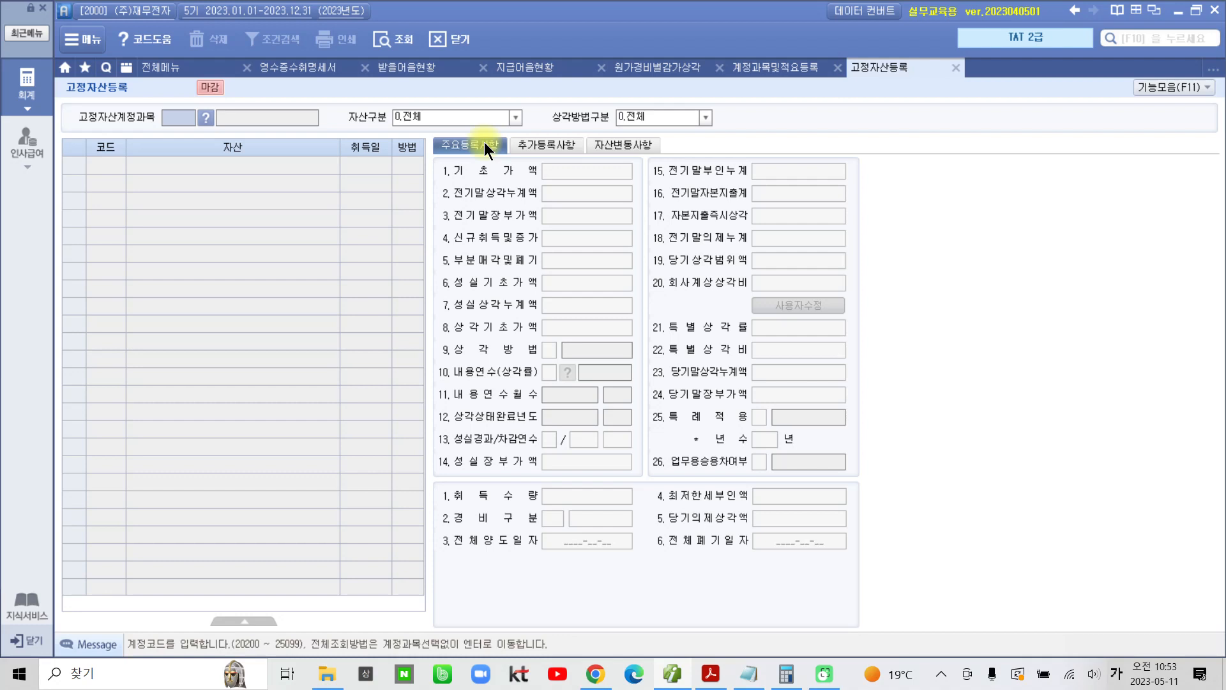
{"action": "key", "text": "Return"}
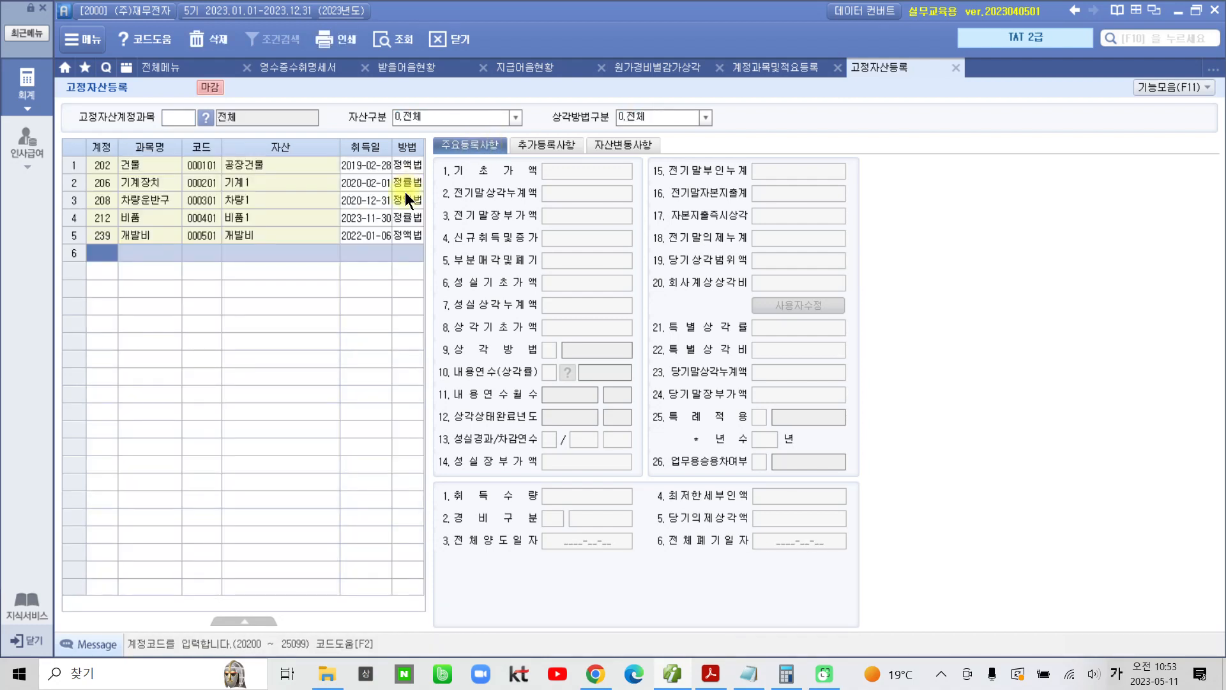
Step: Select the 기계장치 asset, replace the last Notepad entry 000201 with its account code 206, and put Notepad away
{"action": "left_click", "coordinate": [153, 184]}
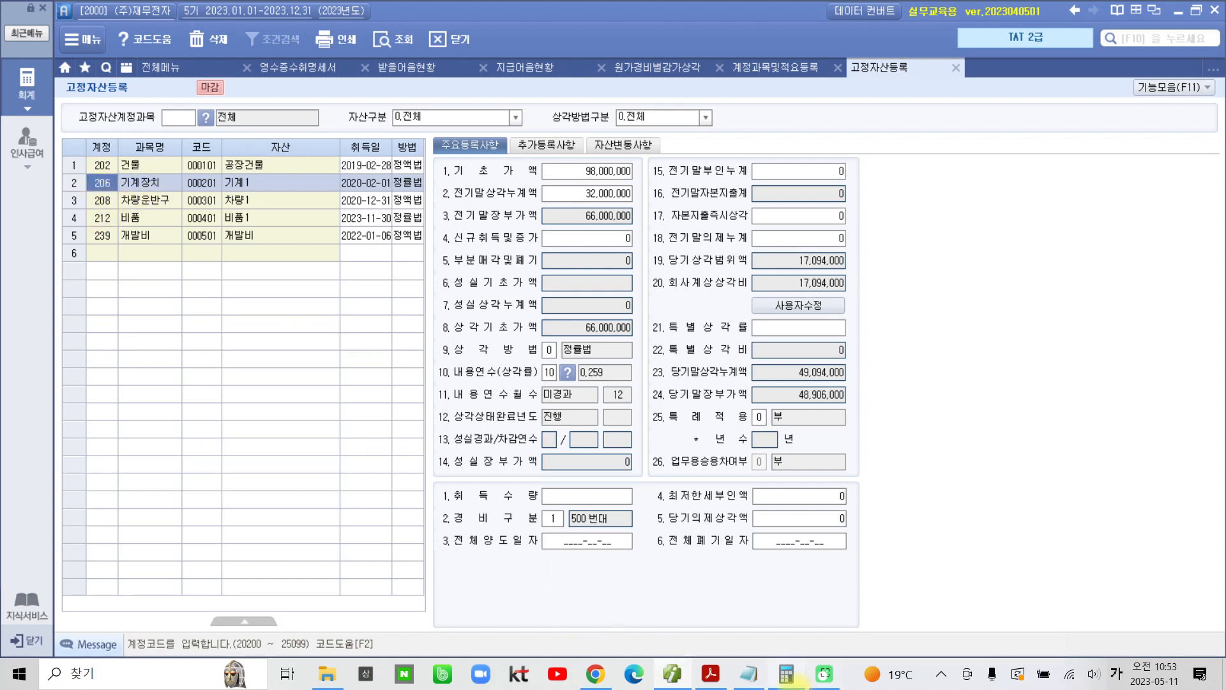
{"action": "left_click", "coordinate": [750, 676]}
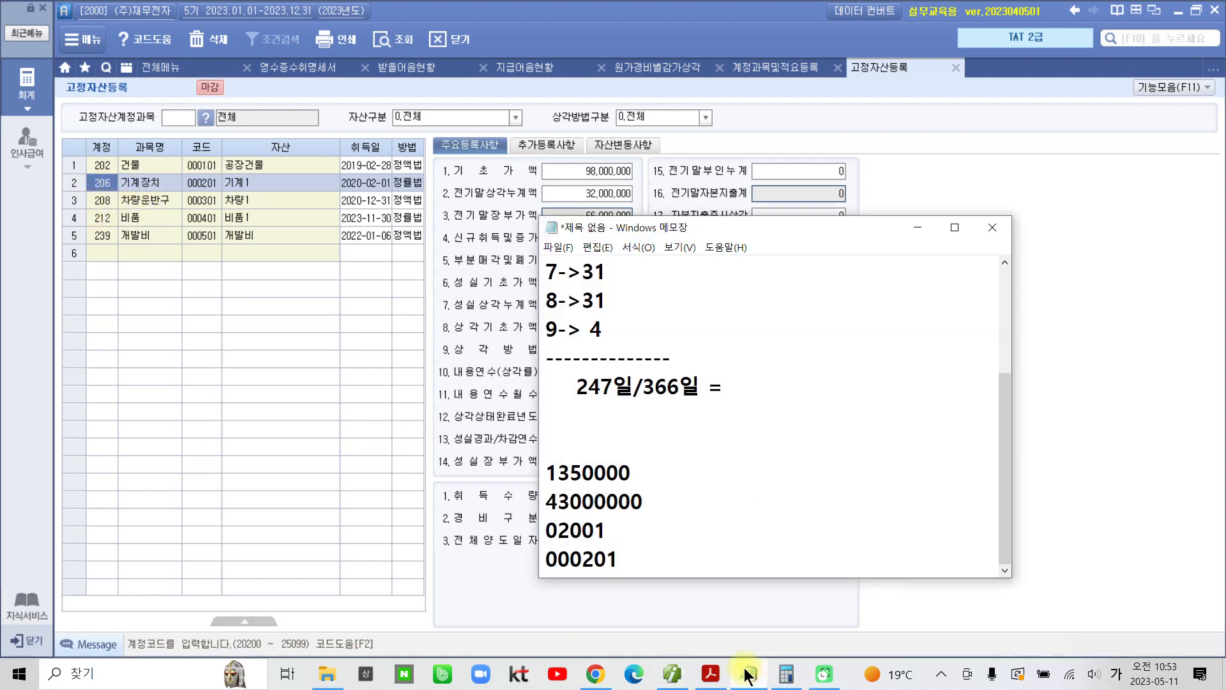
{"action": "left_click_drag", "start_coordinate": [629, 564], "coordinate": [536, 561]}
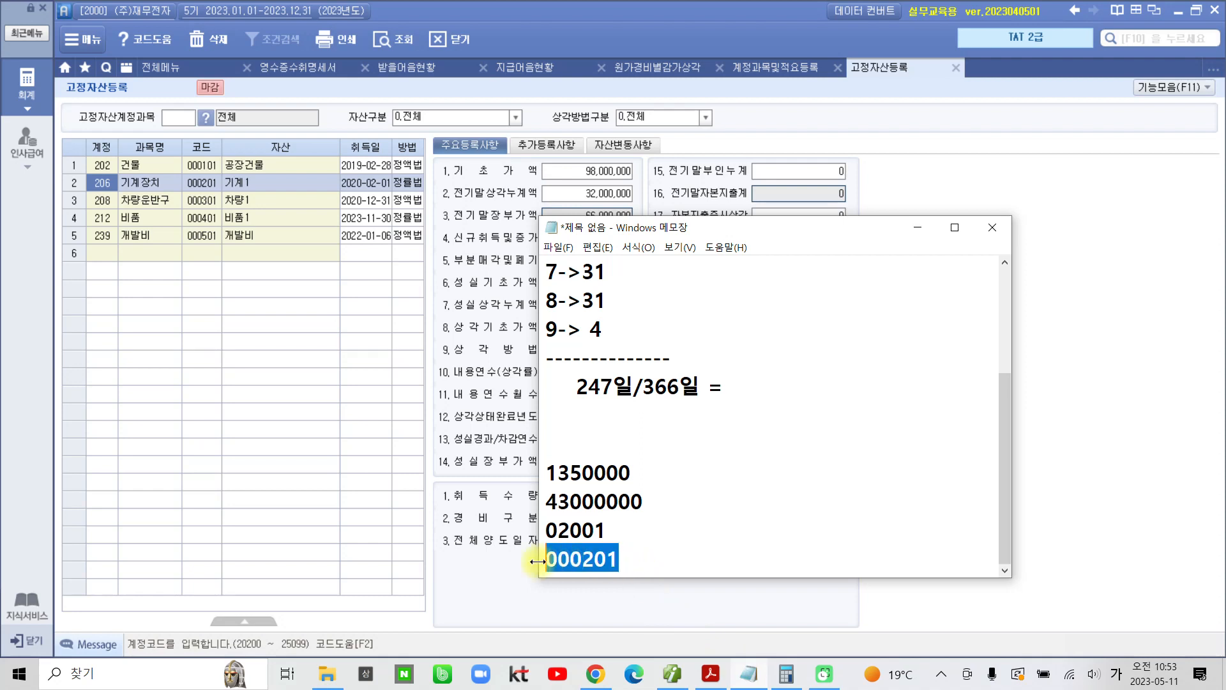
{"action": "type", "text": "206"}
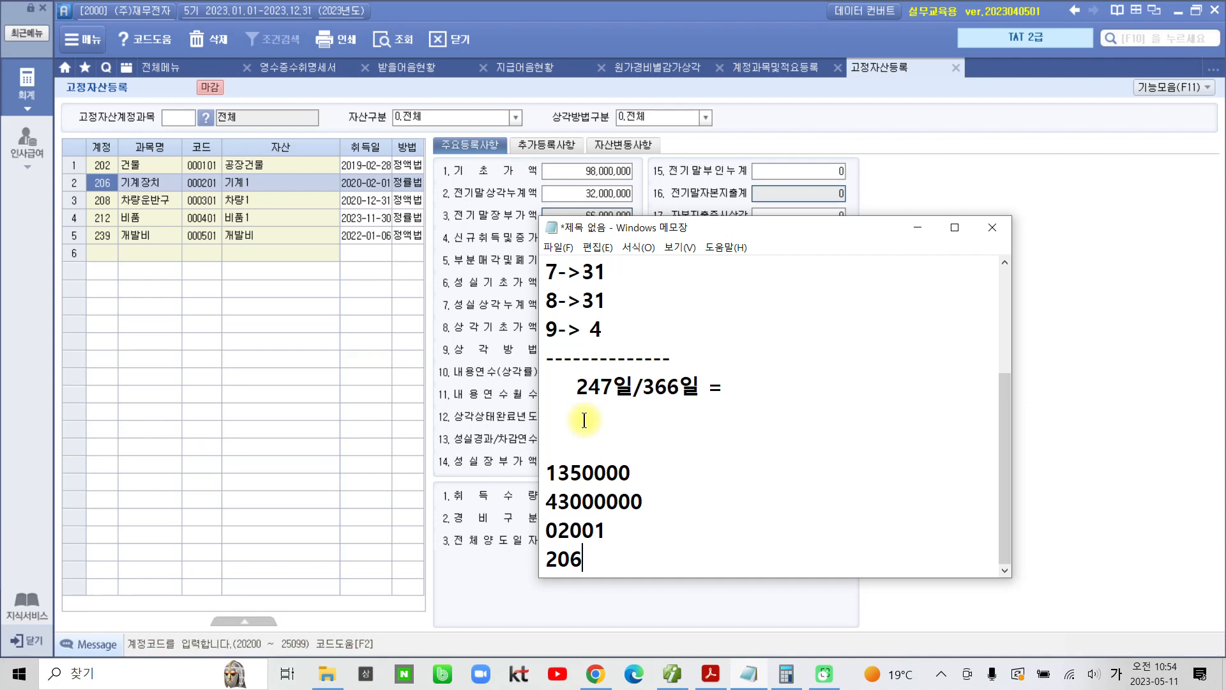
{"action": "left_click", "coordinate": [917, 228]}
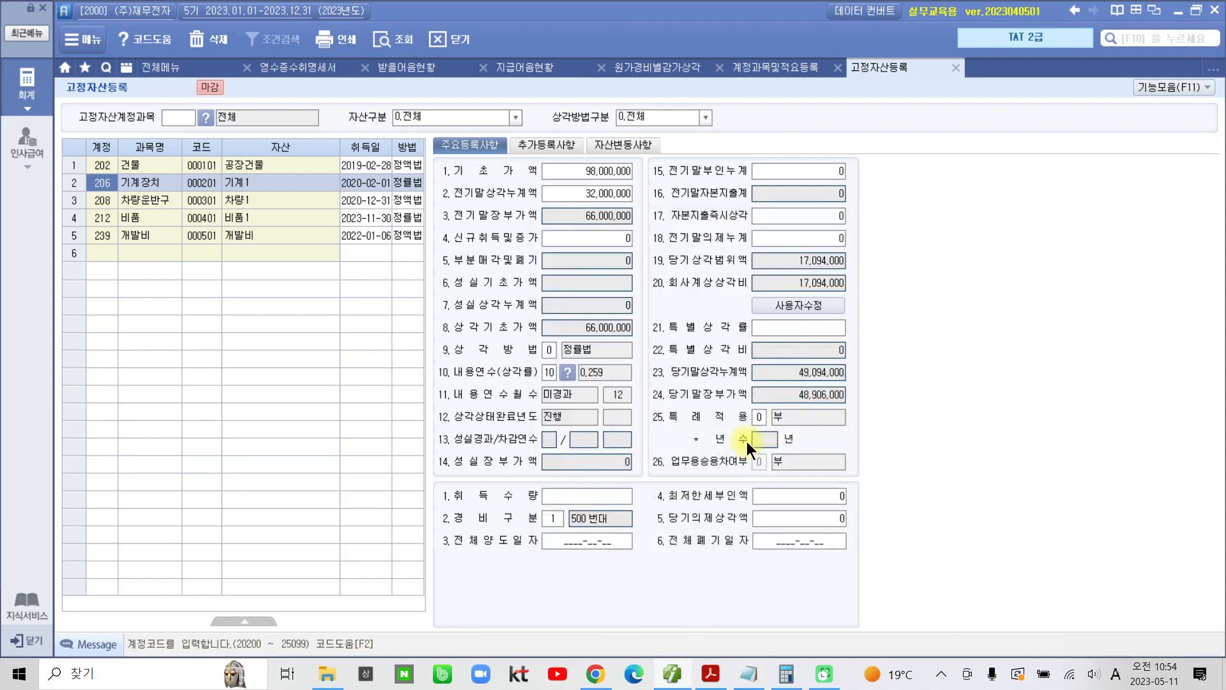
Step: Switch to Adobe Acrobat Reader and highlight 선납세금 in question 05 of the textbook PDF
{"action": "left_click", "coordinate": [706, 677]}
{"action": "scroll", "coordinate": [607, 518], "scroll_direction": "down", "scroll_amount": 3}
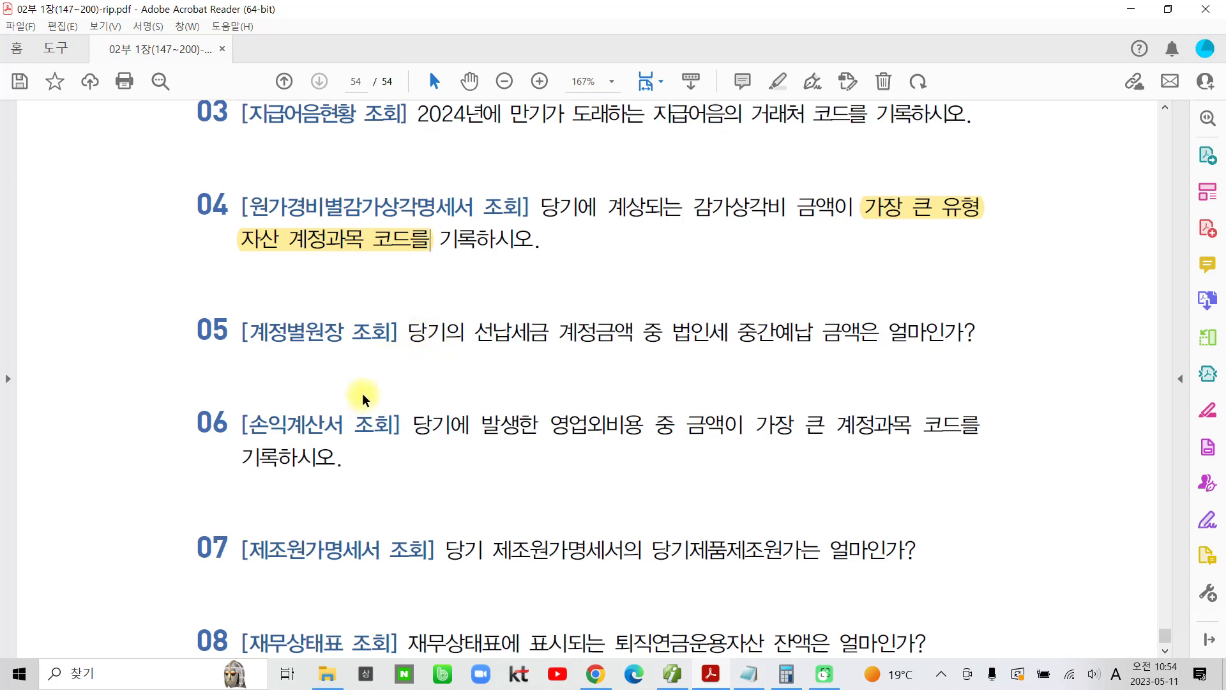
{"action": "left_click_drag", "start_coordinate": [473, 334], "coordinate": [550, 335]}
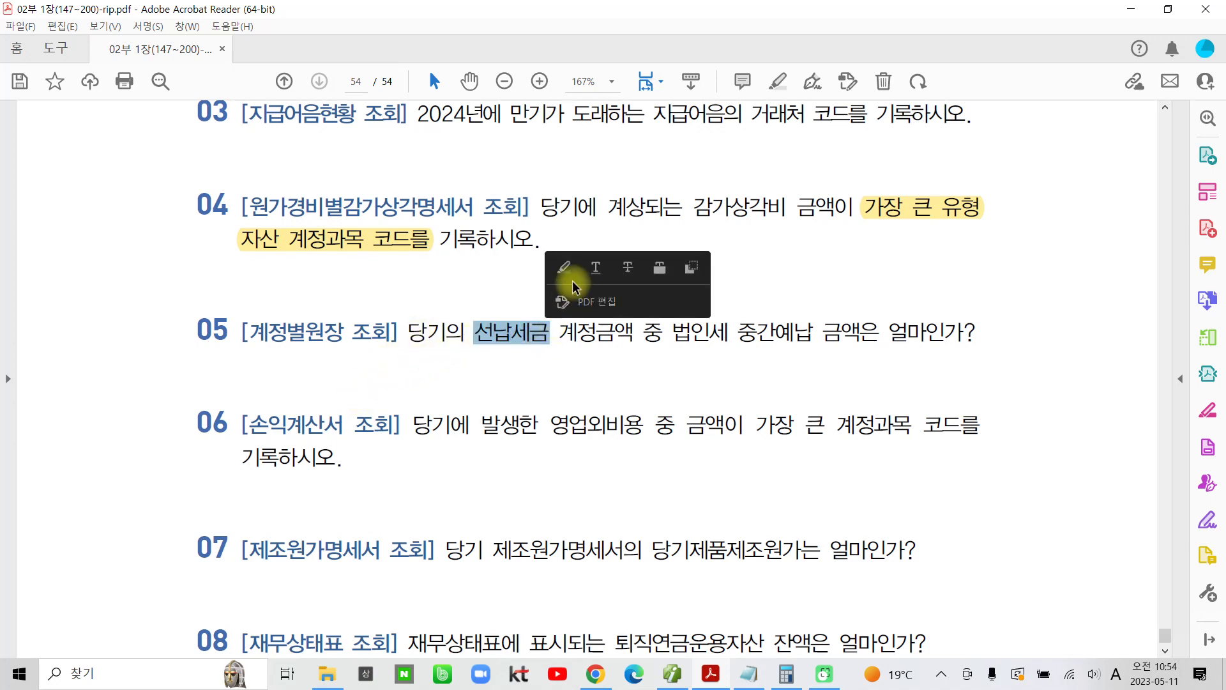
Step: Return to the accounting program, open 계정별원장, and set the period to 2023-01-01 through 2023-12-31
{"action": "left_click", "coordinate": [672, 674]}
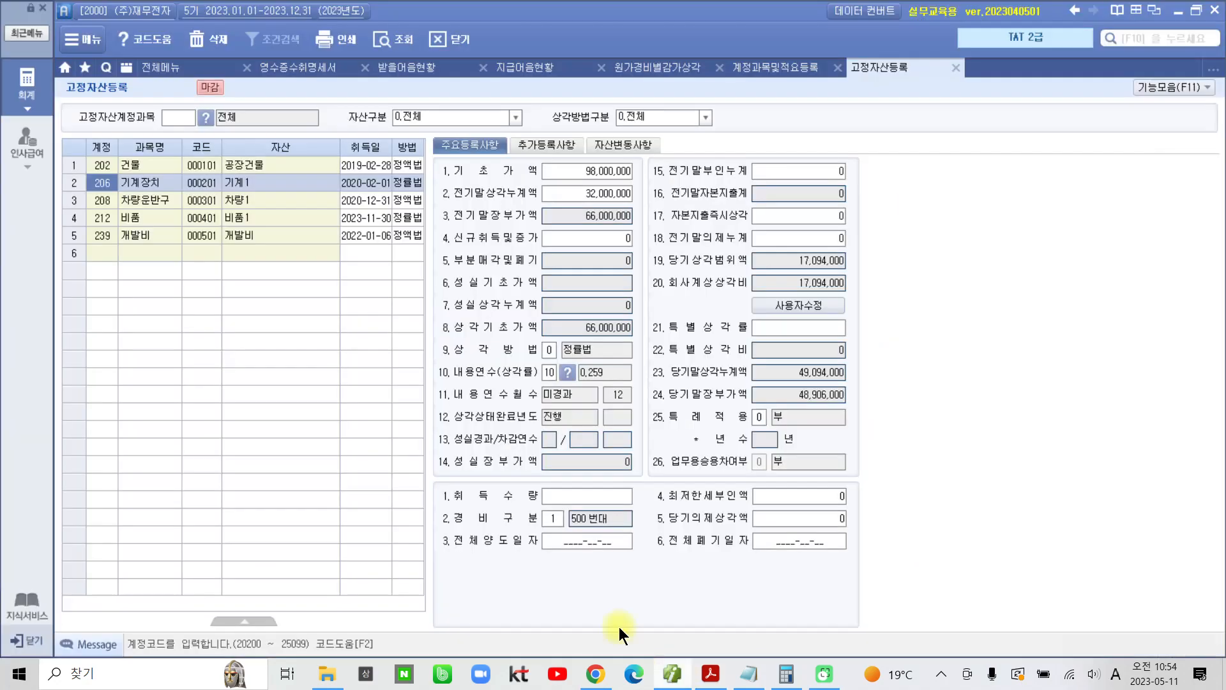
{"action": "left_click", "coordinate": [171, 66]}
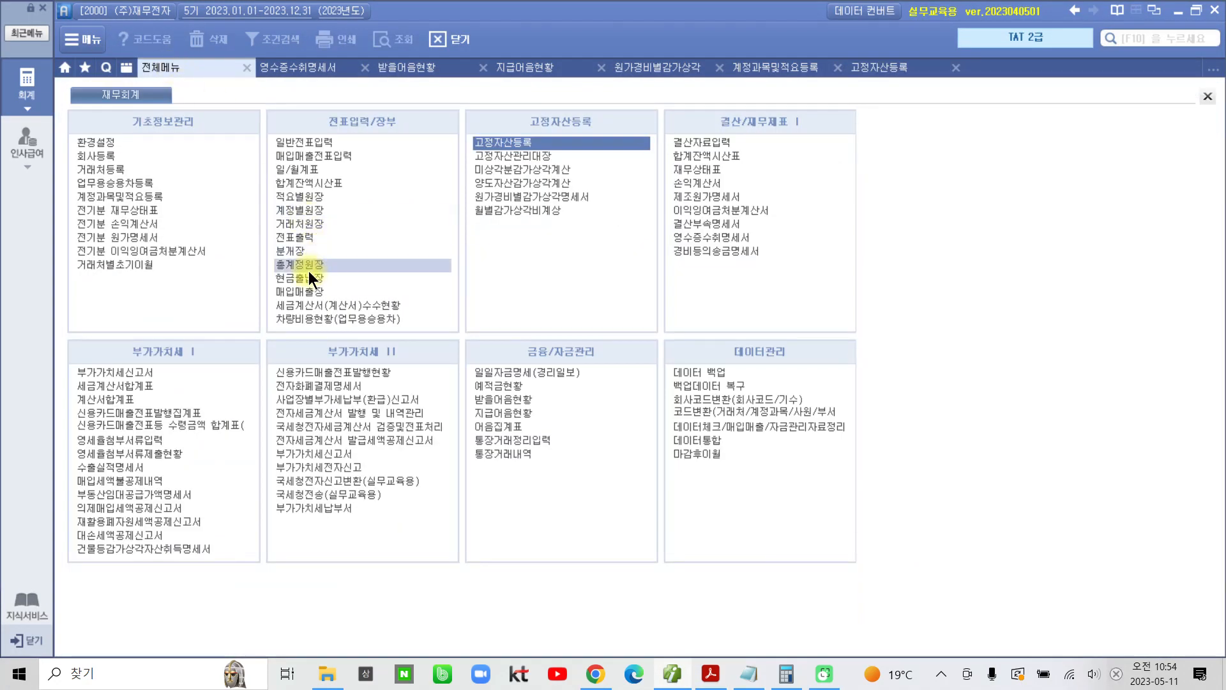
{"action": "left_click", "coordinate": [315, 209]}
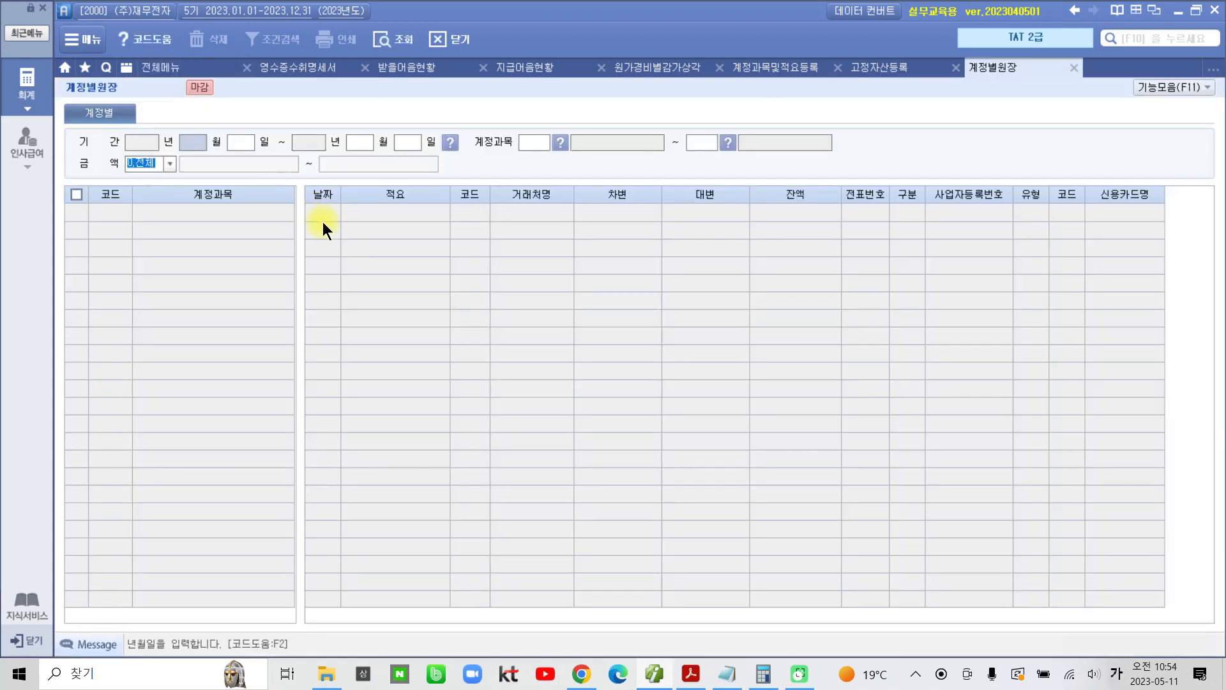
{"action": "type", "text": "010112"}
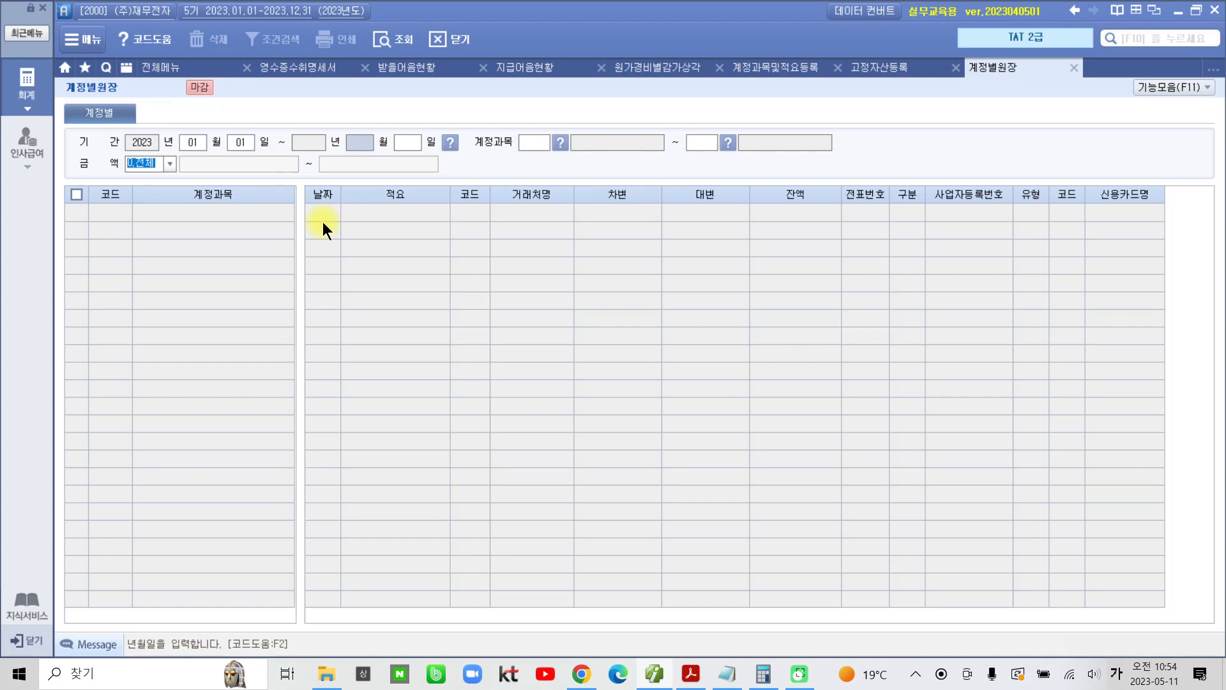
{"action": "type", "text": "31"}
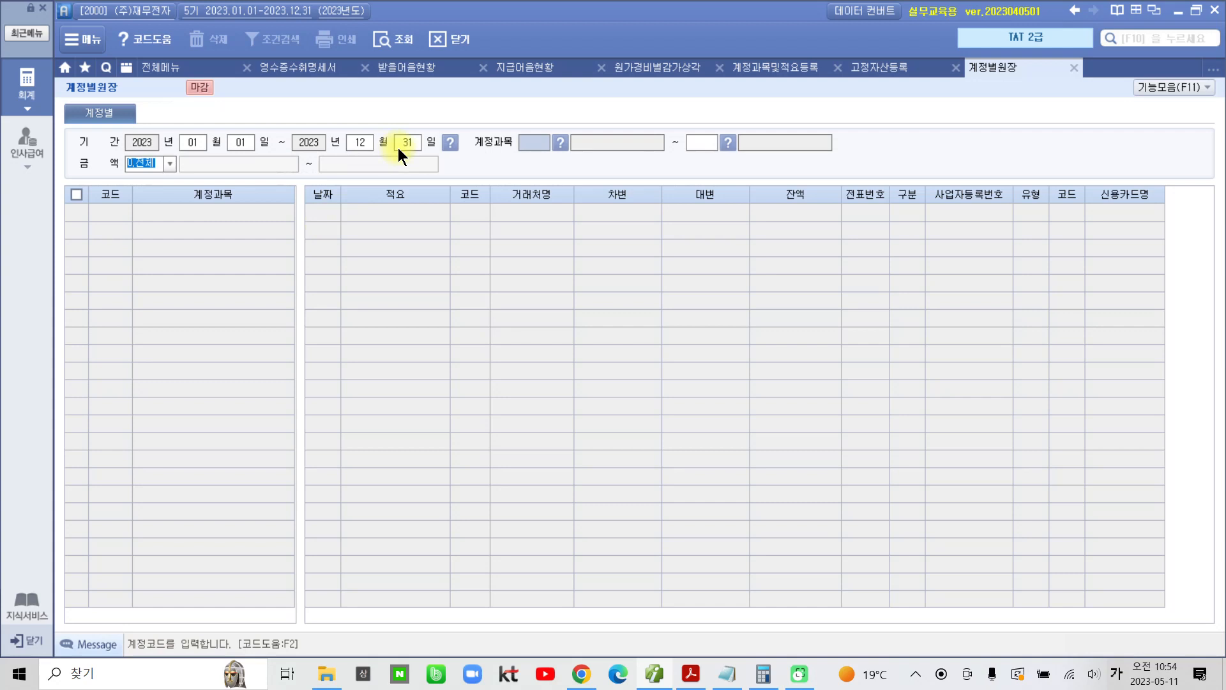
Step: Find 선납세금 in the account code lookup and query the ledger for accounts 136 through 136
{"action": "left_click", "coordinate": [558, 141]}
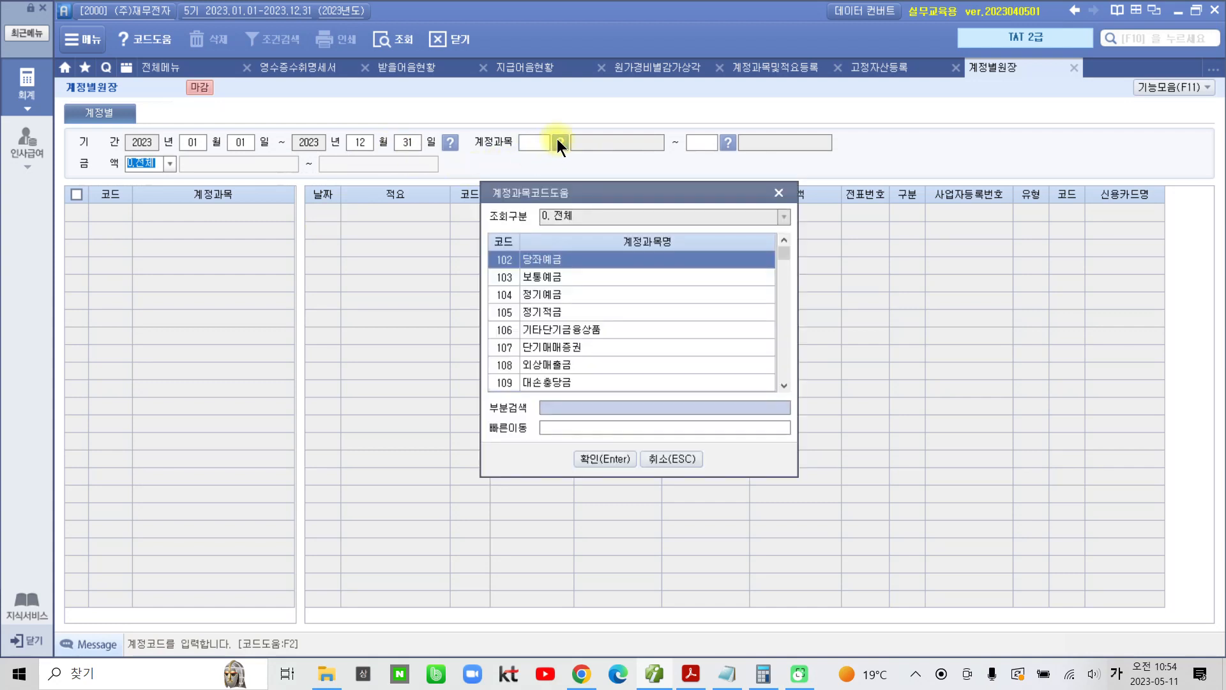
{"action": "type", "text": "선급"}
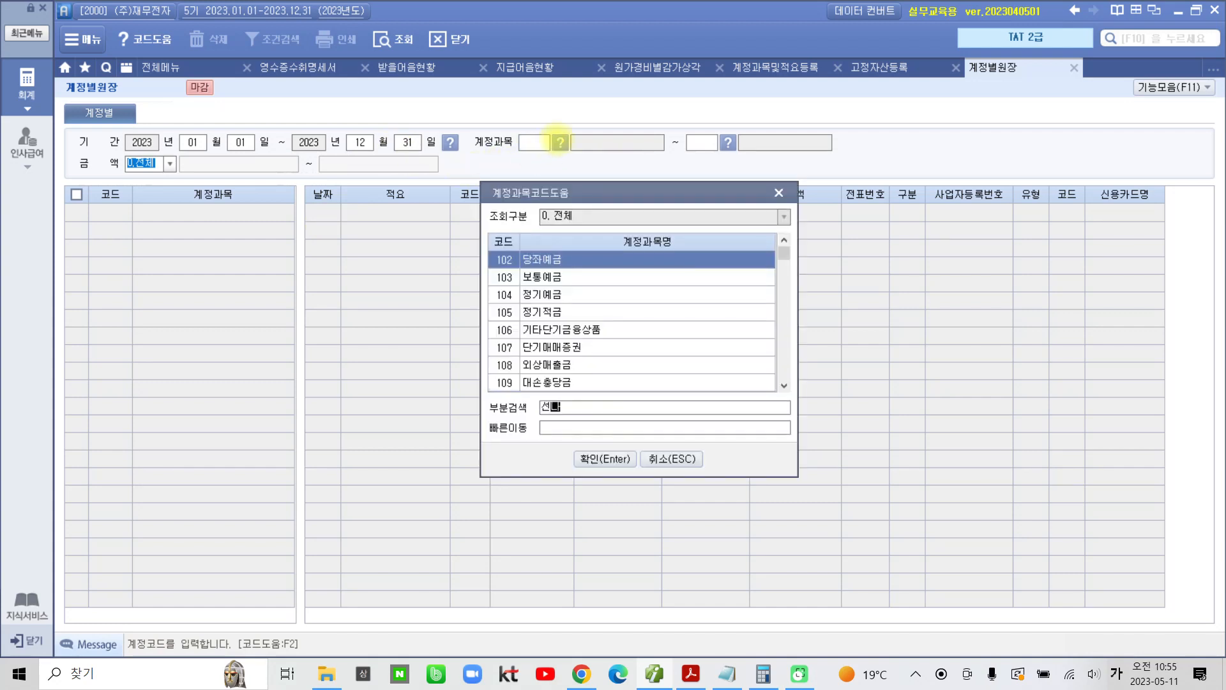
{"action": "key", "text": "Return"}
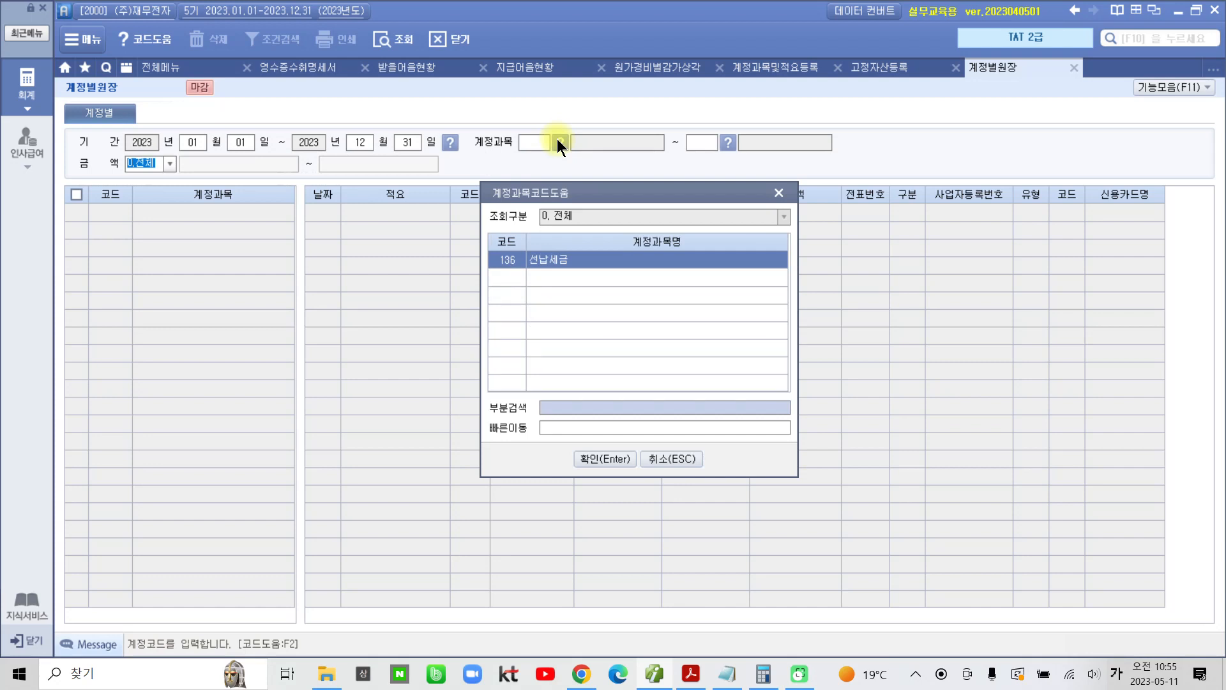
{"action": "key", "text": "Return"}
{"action": "key", "text": "Return"}
{"action": "type", "text": "13"}
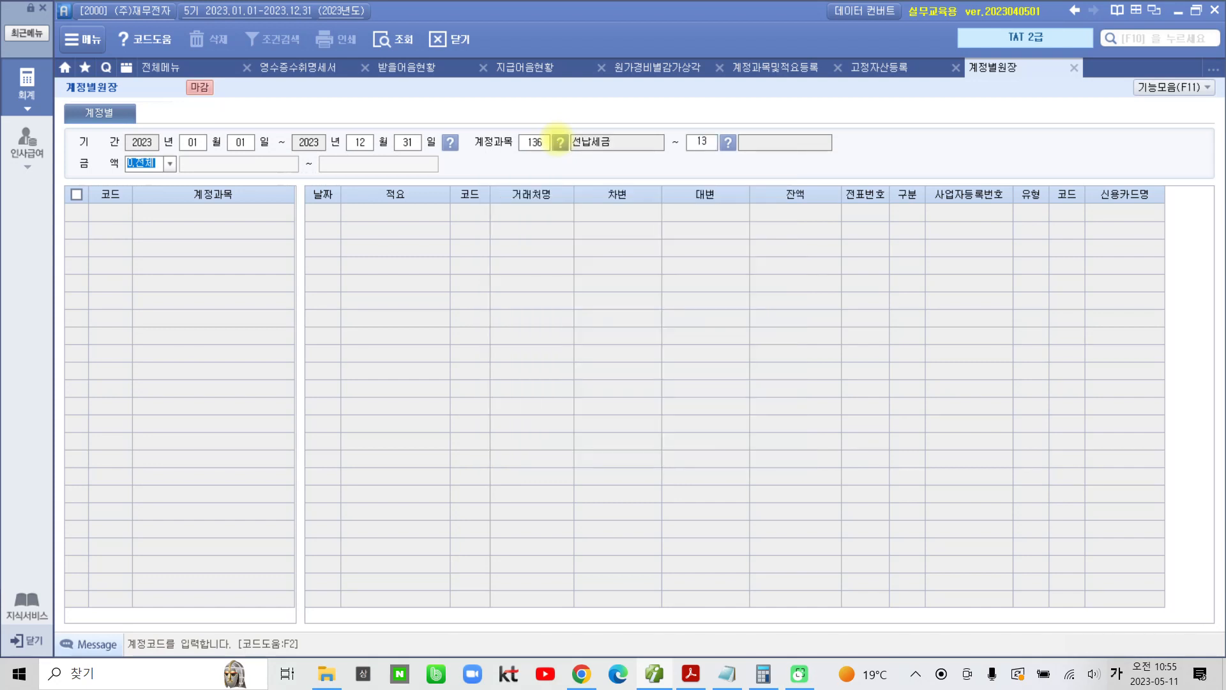
{"action": "type", "text": "6"}
{"action": "key", "text": "Return"}
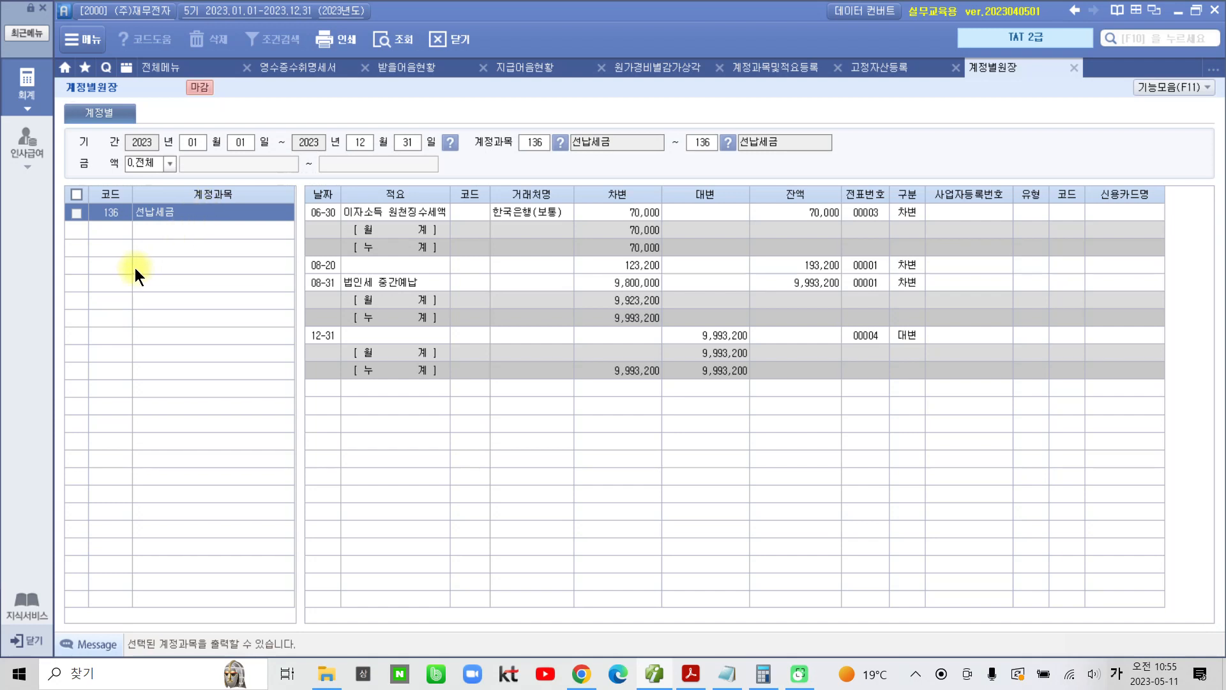
Step: Examine the 선납세금 account and the 차변 amount of its 08-31 법인세 중간예납 entry
{"action": "mouse_move", "coordinate": [95, 249]}
{"action": "left_mouse_down"}
{"action": "mouse_move", "coordinate": [224, 489]}
{"action": "mouse_move", "coordinate": [233, 336]}
{"action": "left_mouse_up"}
{"action": "mouse_move", "coordinate": [142, 196]}
{"action": "left_mouse_down"}
{"action": "mouse_move", "coordinate": [89, 214]}
{"action": "mouse_move", "coordinate": [202, 214]}
{"action": "mouse_move", "coordinate": [124, 185]}
{"action": "left_mouse_up"}
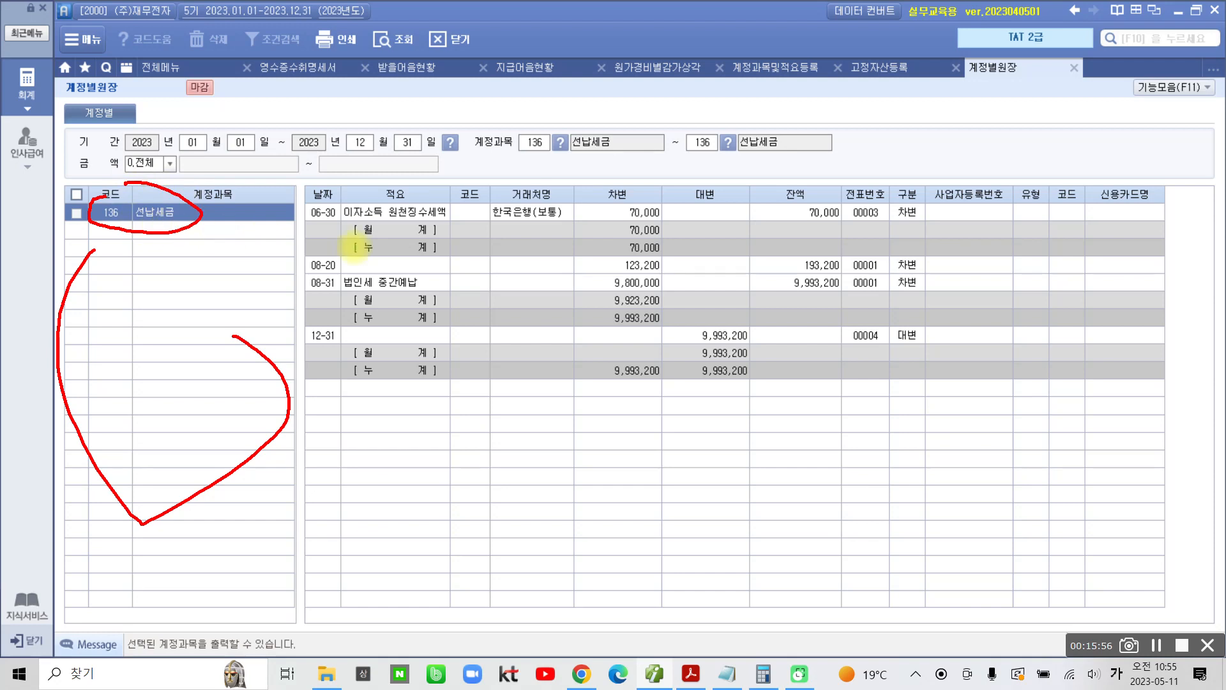
{"action": "mouse_move", "coordinate": [329, 274]}
{"action": "left_mouse_down"}
{"action": "mouse_move", "coordinate": [290, 282]}
{"action": "mouse_move", "coordinate": [403, 296]}
{"action": "mouse_move", "coordinate": [441, 278]}
{"action": "mouse_move", "coordinate": [326, 274]}
{"action": "left_mouse_up"}
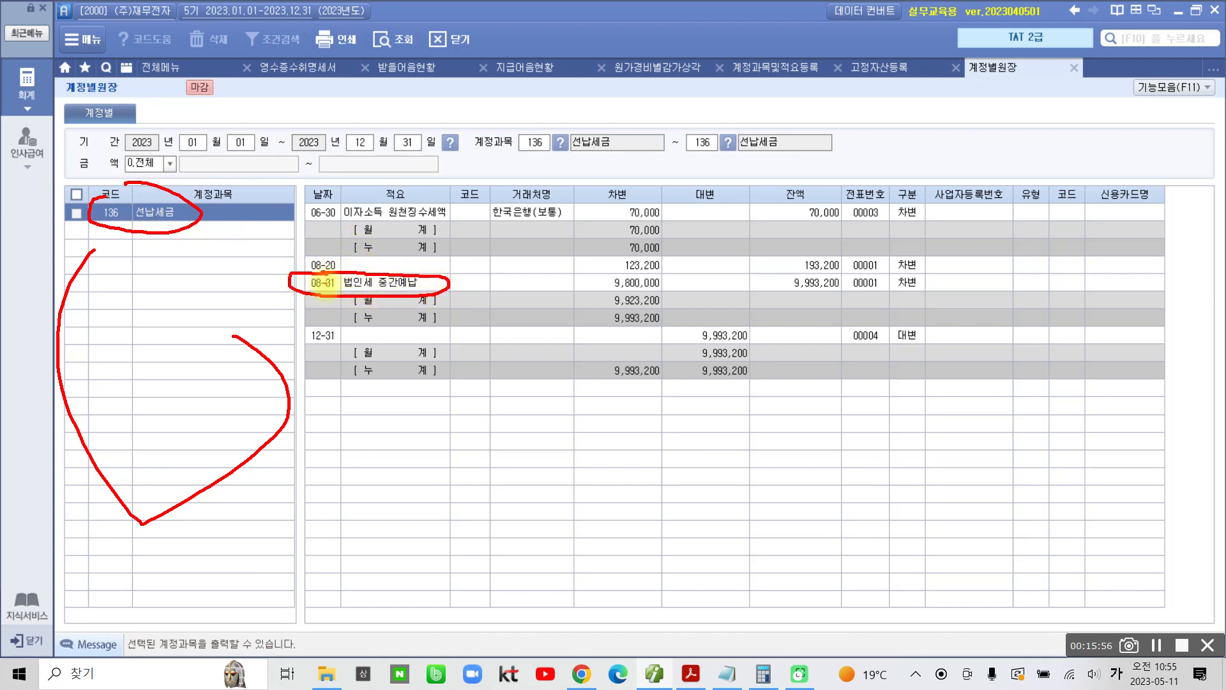
{"action": "left_click_drag", "start_coordinate": [595, 290], "coordinate": [695, 294]}
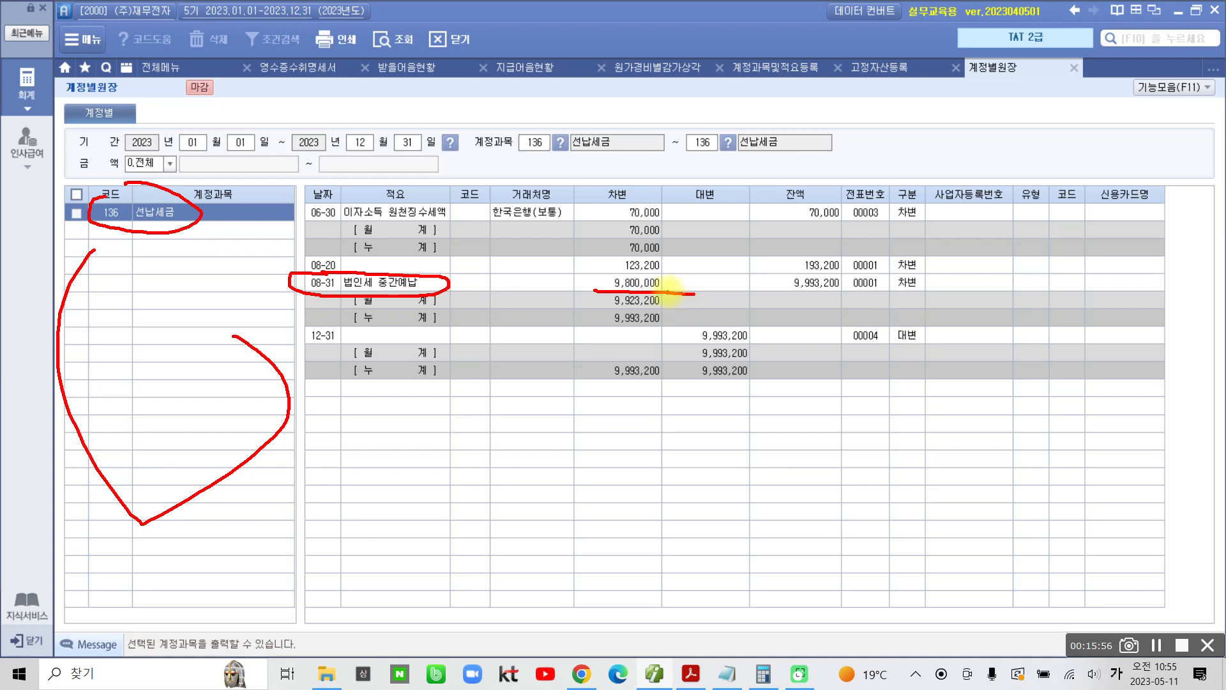
{"action": "key", "text": "Escape"}
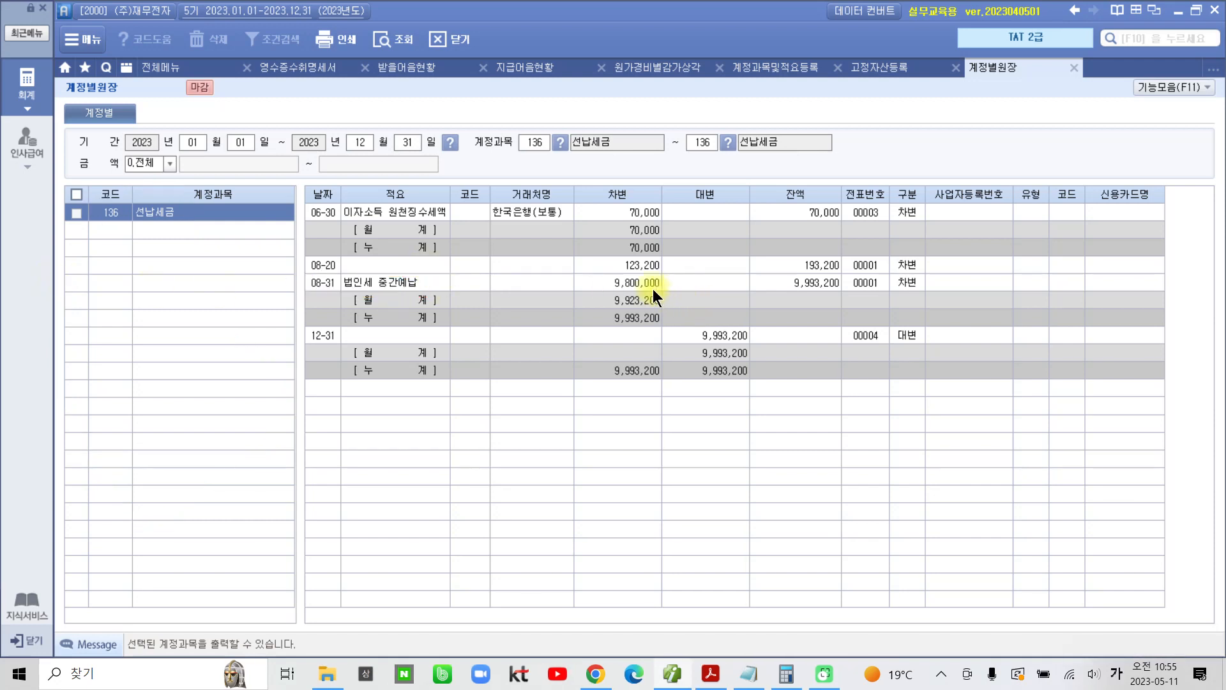
Step: Copy the 차변 amount of the 08-31 법인세 중간예납 entry into a new last line of the Notepad notes as 9800000
{"action": "left_click", "coordinate": [624, 284]}
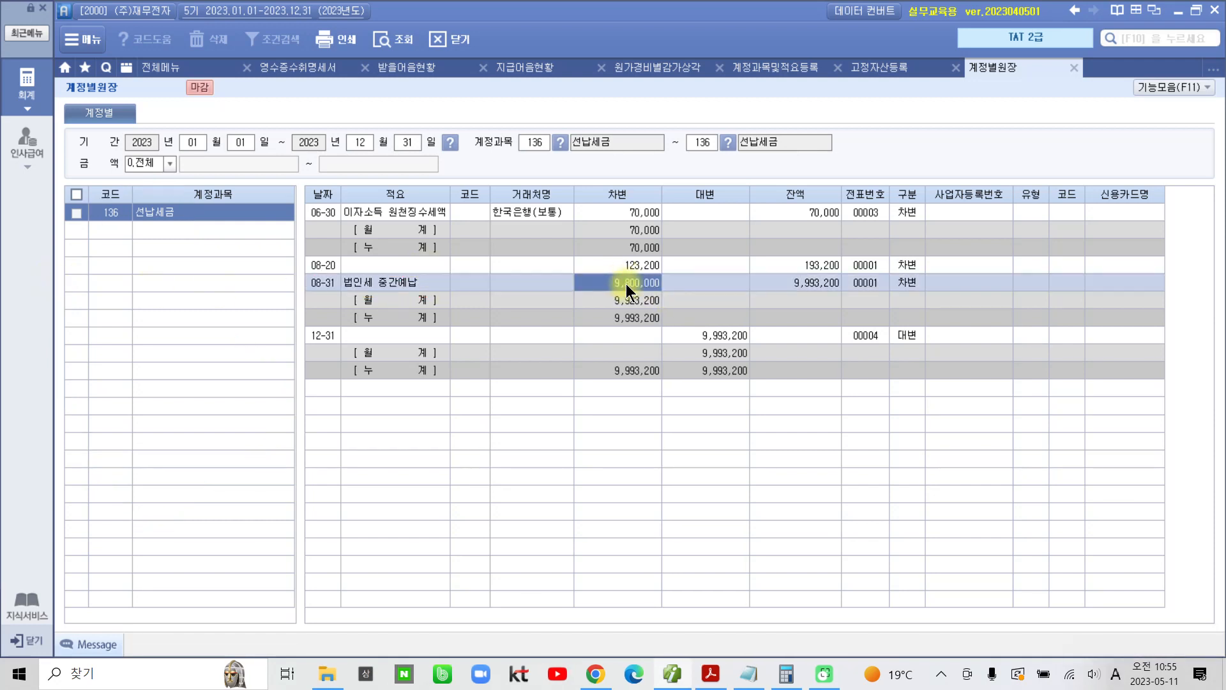
{"action": "left_click", "coordinate": [748, 673]}
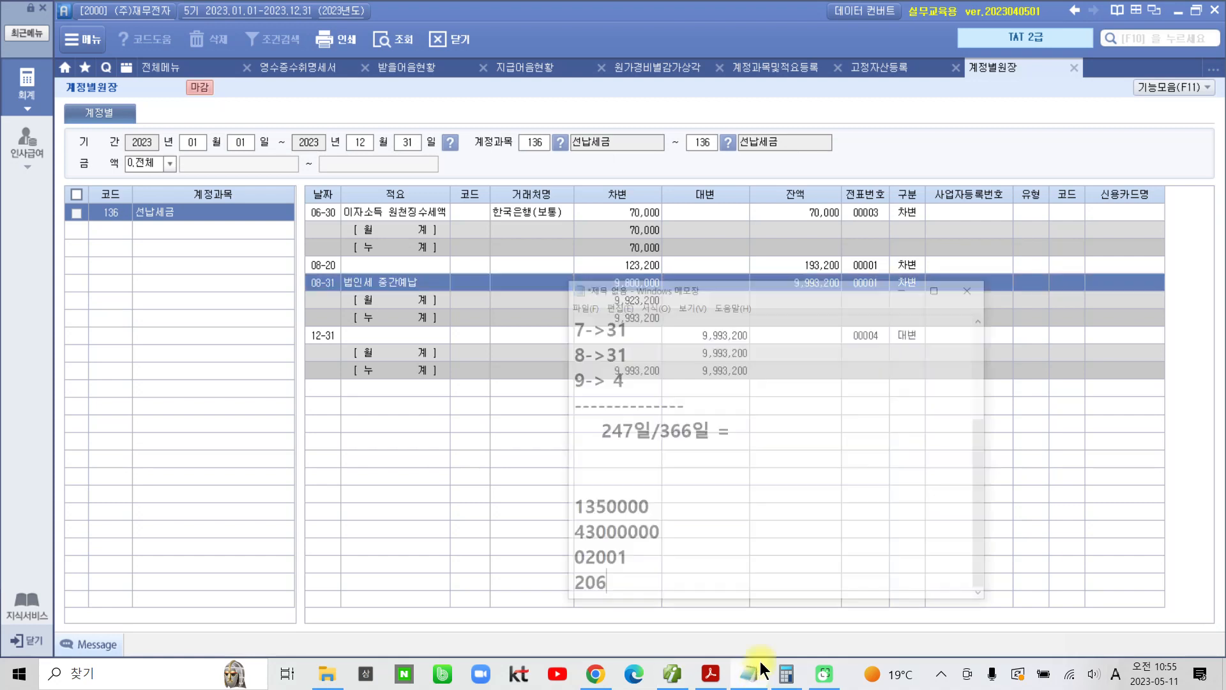
{"action": "key", "text": "Return"}
{"action": "type", "text": "₩"}
{"action": "key", "text": "BackSpace"}
{"action": "type", "text": "9800000"}
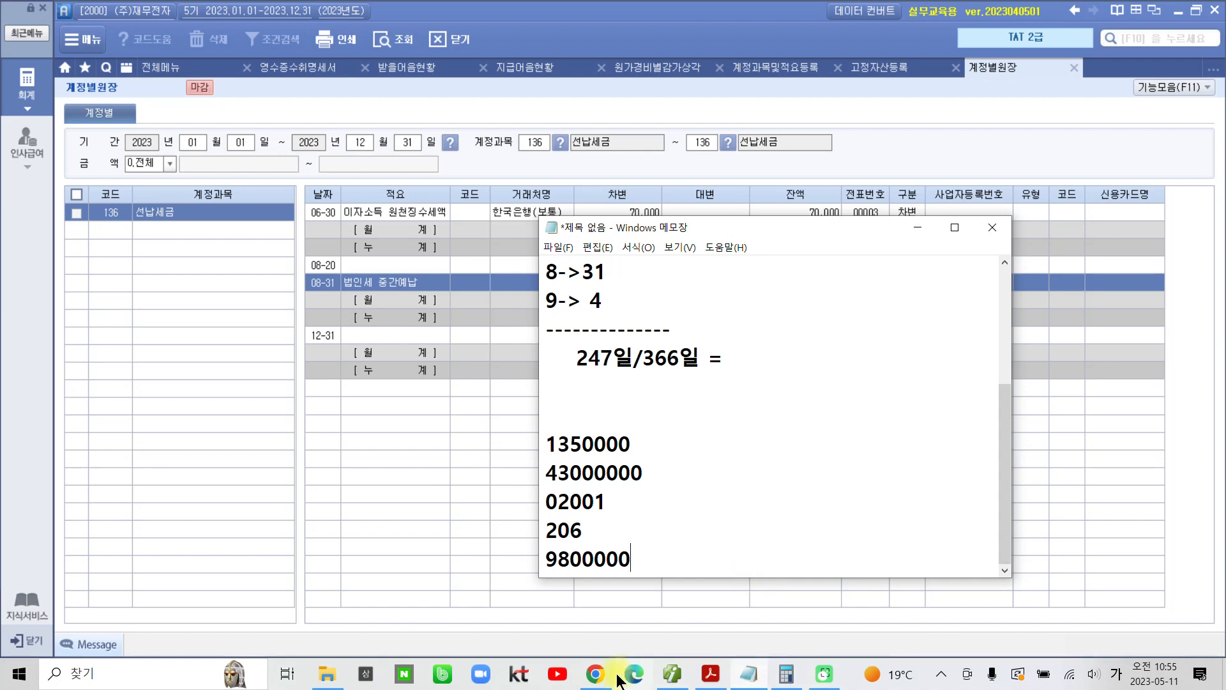
Step: Read question 06 in the textbook PDF about the largest 영업외비용 account, and leave the PDF
{"action": "left_click", "coordinate": [723, 670]}
{"action": "scroll", "coordinate": [598, 505], "scroll_direction": "down", "scroll_amount": 2}
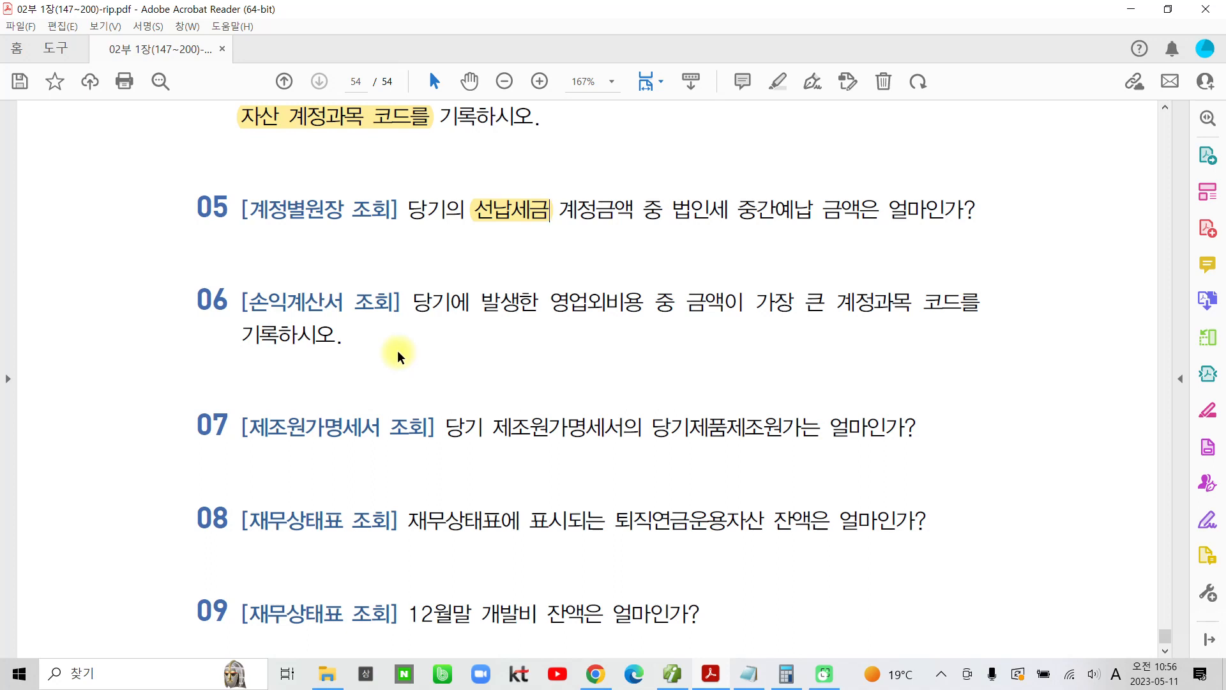
{"action": "left_click", "coordinate": [710, 674]}
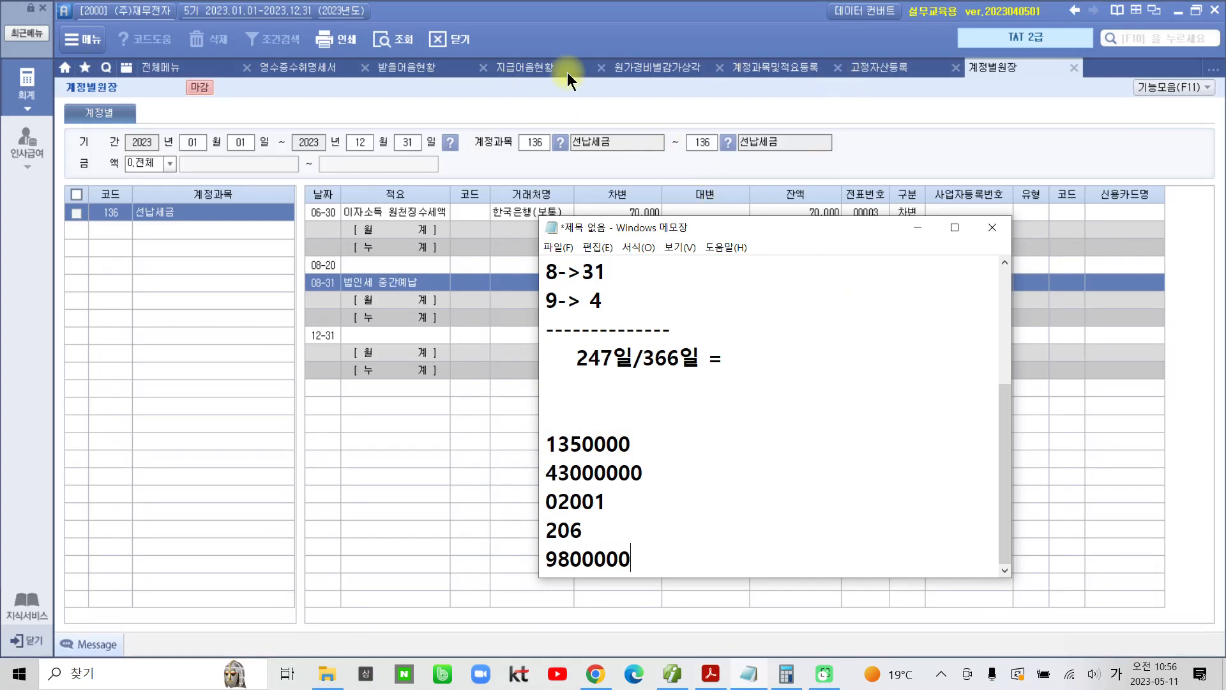
Step: Open the 손익계산서 for 2023년 12월 and fit the 과목 column to its contents
{"action": "left_click", "coordinate": [171, 69]}
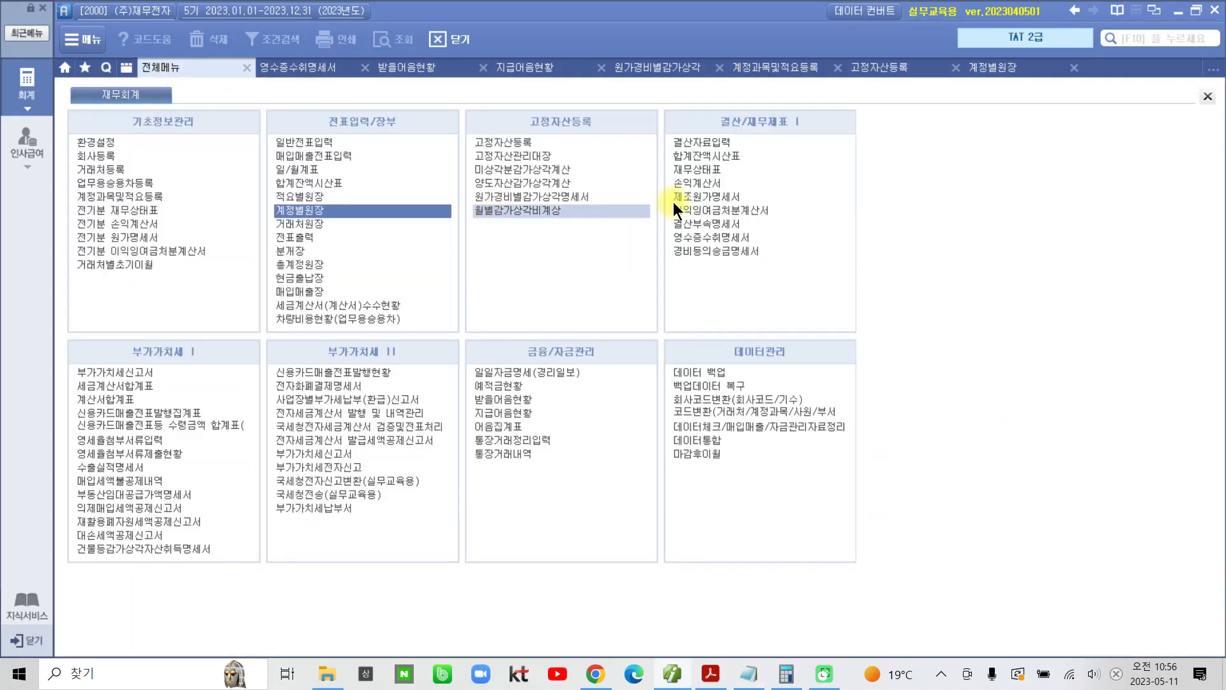
{"action": "left_click", "coordinate": [688, 189]}
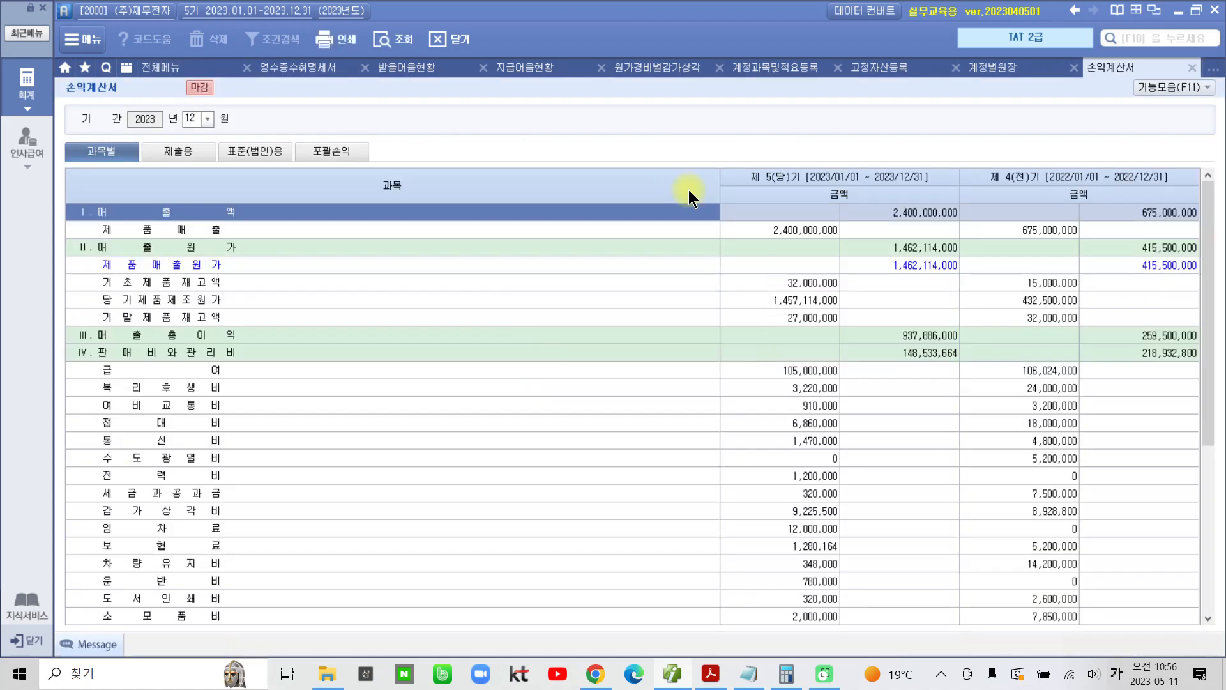
{"action": "double_click", "coordinate": [720, 184]}
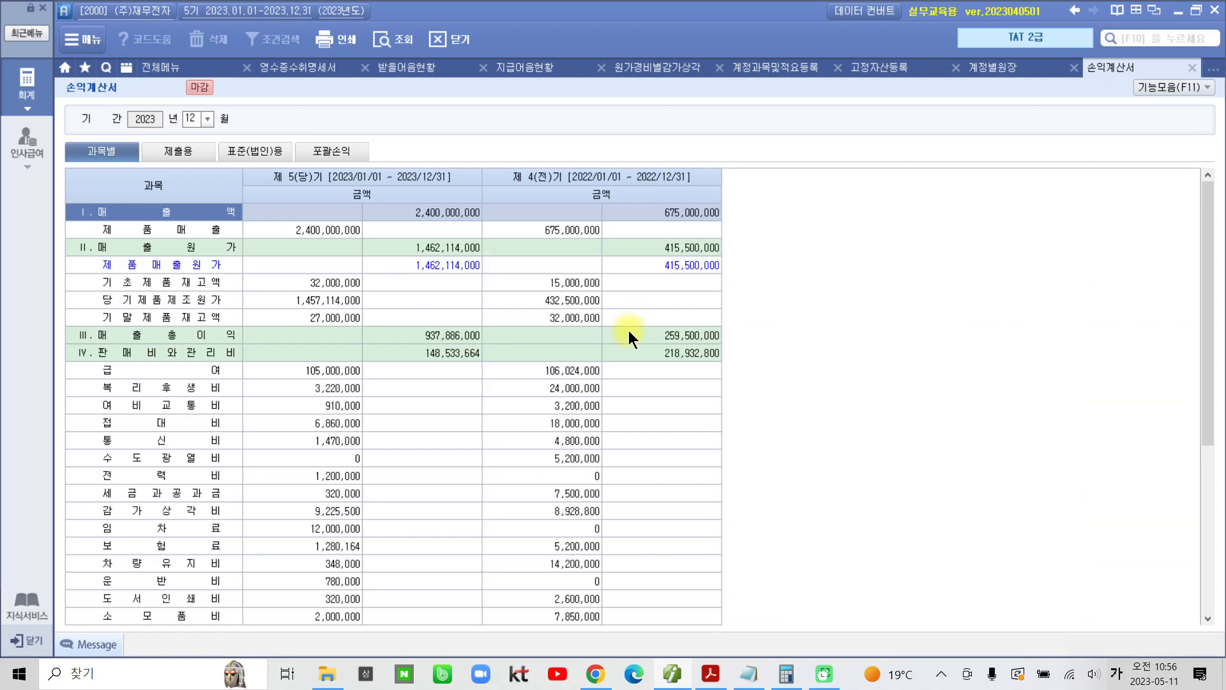
Step: Compare the current-period amounts under 영업외비용 and select the 외화환산손실 row
{"action": "left_click", "coordinate": [281, 471]}
{"action": "scroll", "coordinate": [281, 473], "scroll_direction": "down", "scroll_amount": 5}
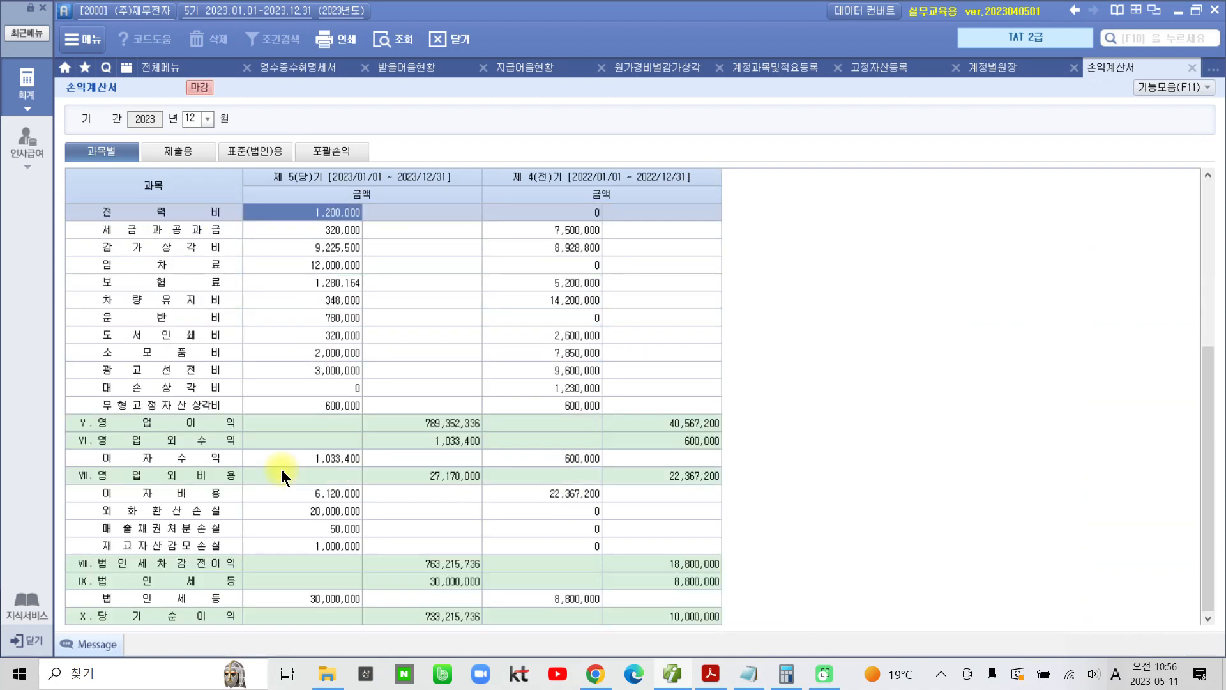
{"action": "left_click", "coordinate": [307, 511]}
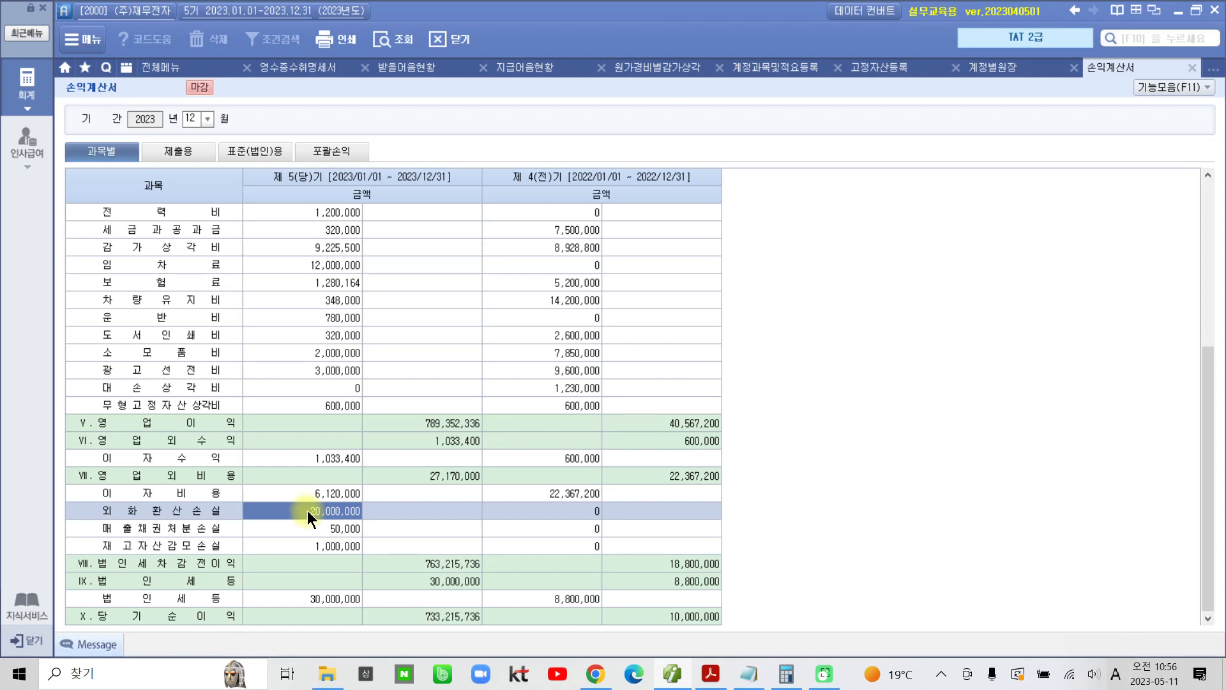
{"action": "left_click", "coordinate": [195, 512]}
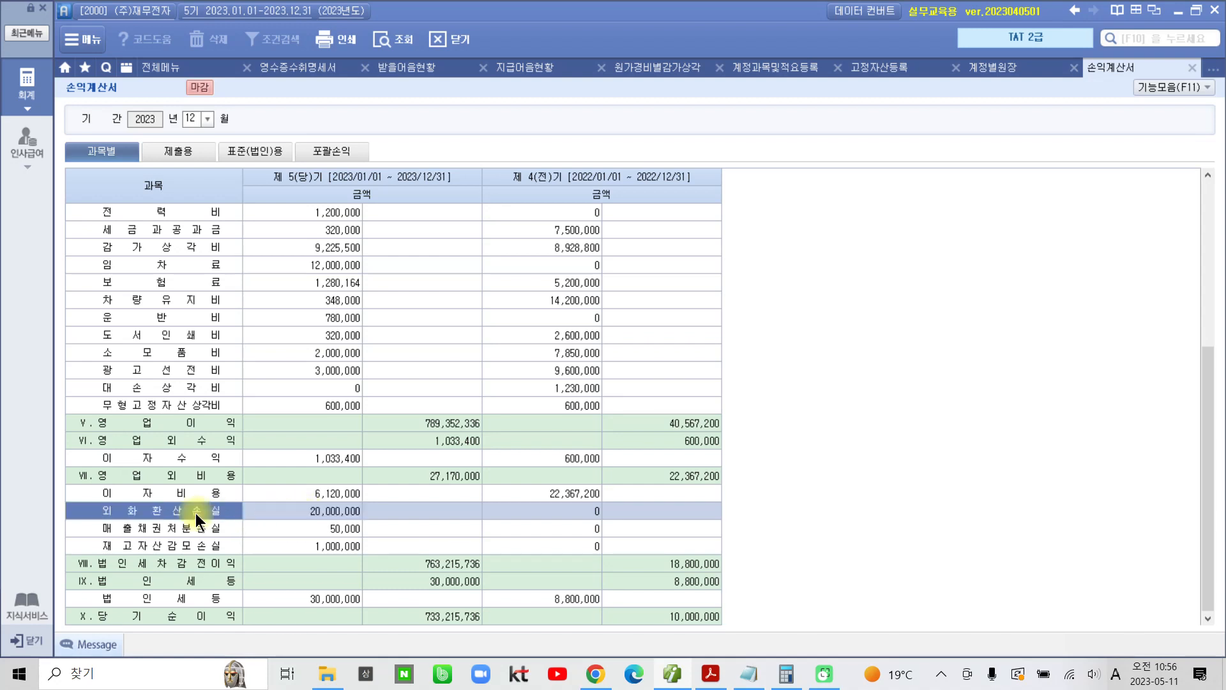
Step: Open the ledger details of the 외화환산손실 amount and check its 계정코드
{"action": "left_click", "coordinate": [314, 513]}
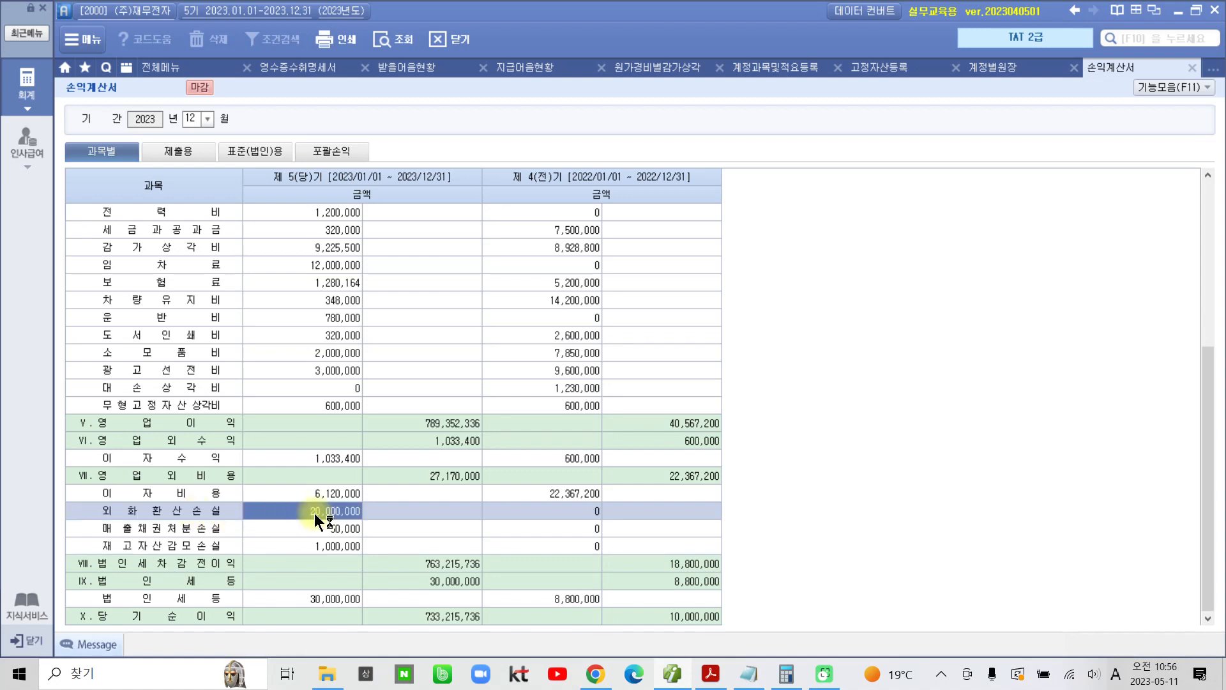
{"action": "double_click", "coordinate": [314, 512]}
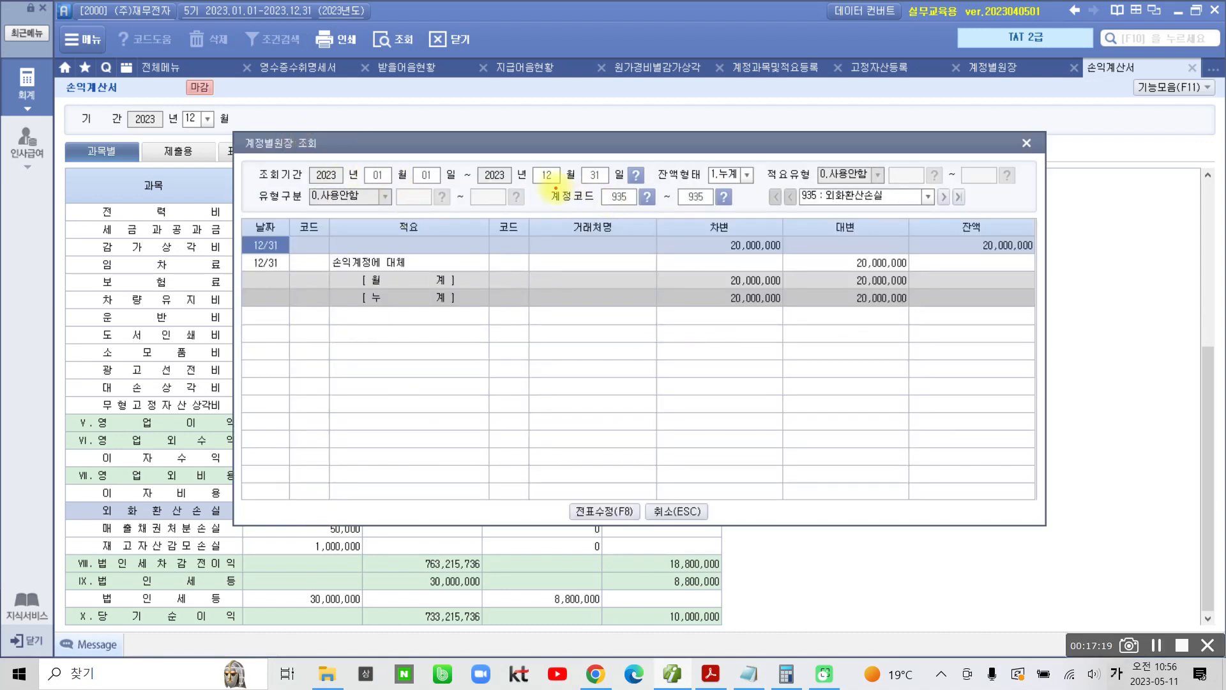
{"action": "left_click_drag", "start_coordinate": [547, 187], "coordinate": [746, 217]}
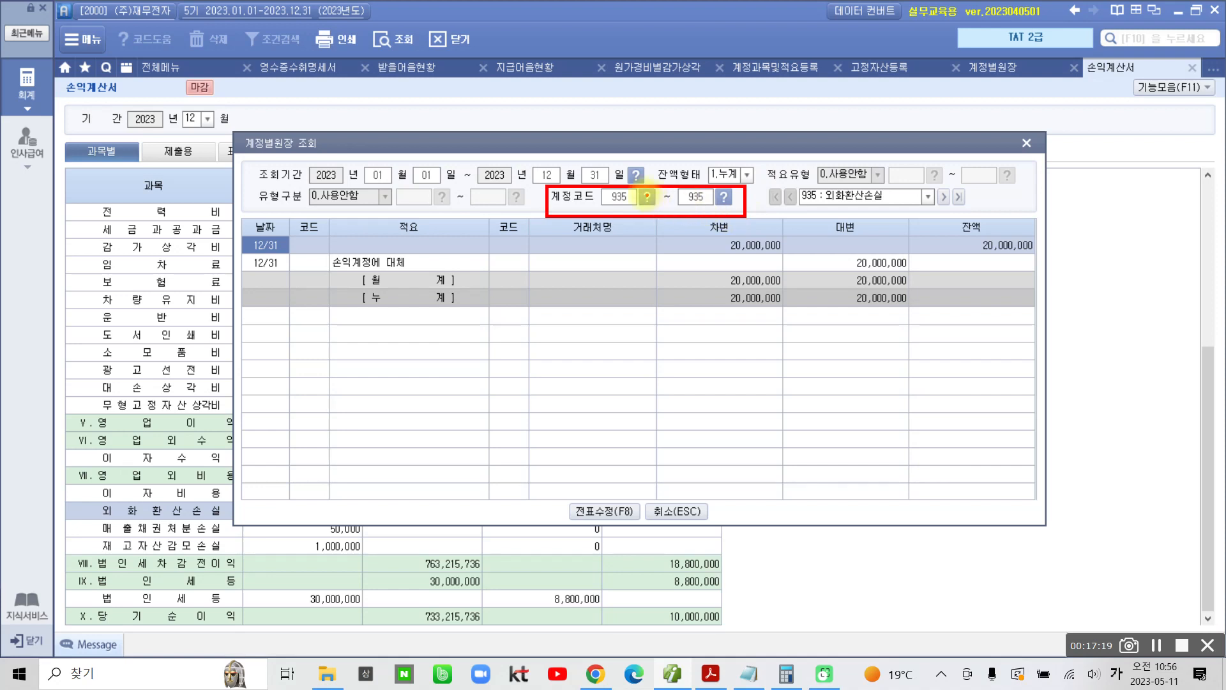
{"action": "left_click_drag", "start_coordinate": [601, 205], "coordinate": [636, 205]}
{"action": "key", "text": "Escape"}
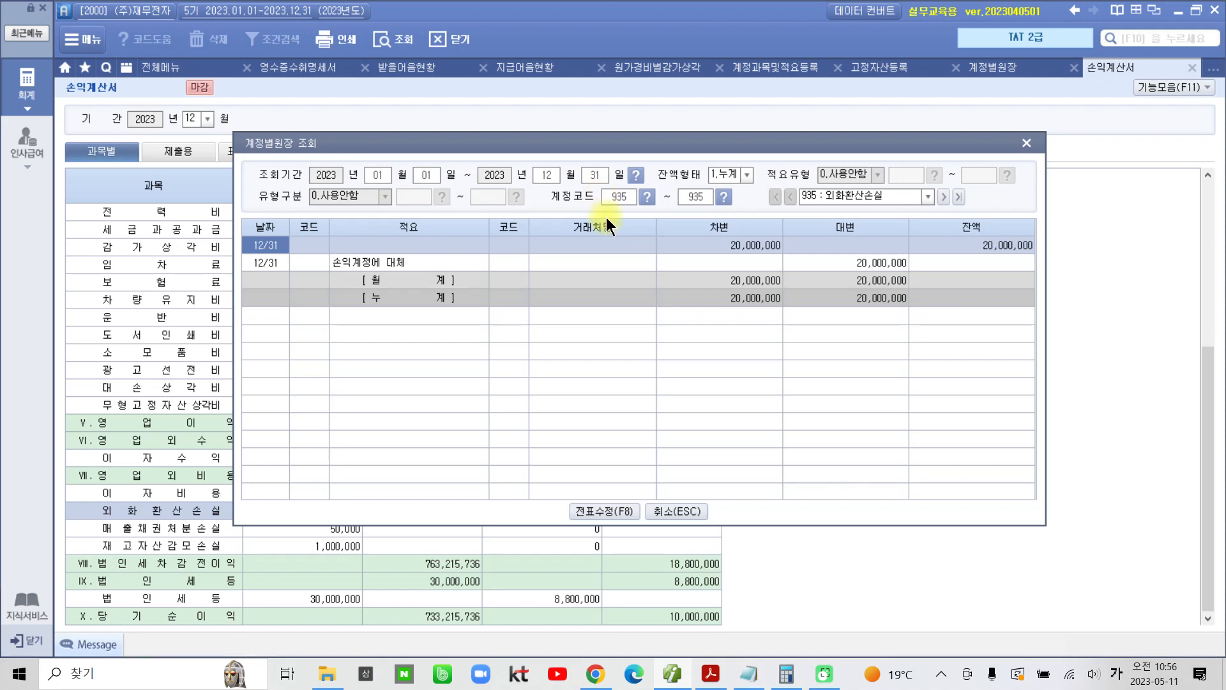
Step: Switch to the textbook PDF and highlight "제조원가명세서 조회" and "당기제품제조원가" in question 07
{"action": "left_click", "coordinate": [711, 674]}
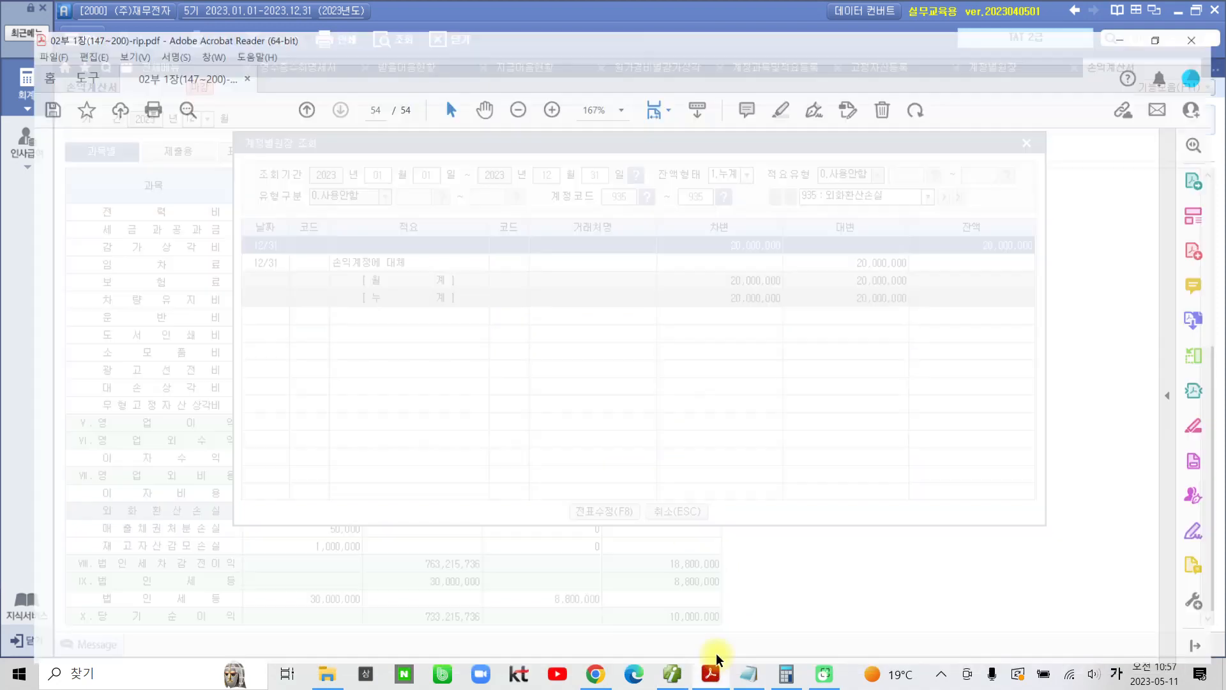
{"action": "scroll", "coordinate": [384, 447], "scroll_direction": "down", "scroll_amount": 3}
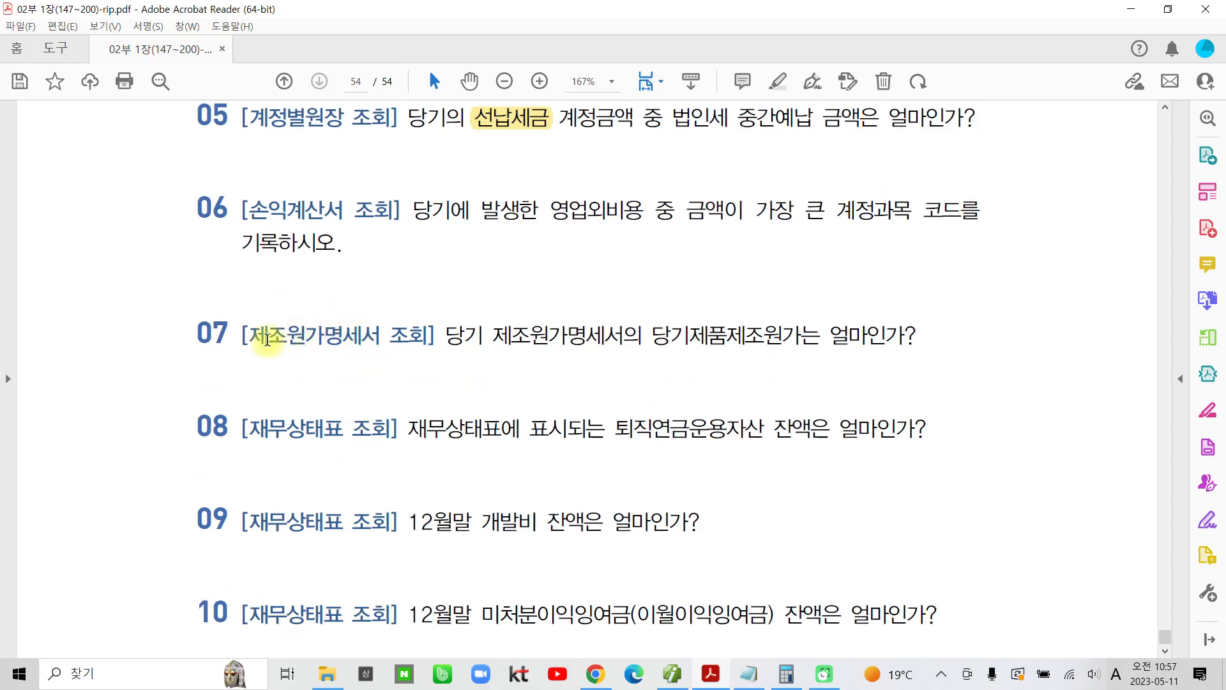
{"action": "left_click_drag", "start_coordinate": [249, 334], "coordinate": [429, 335]}
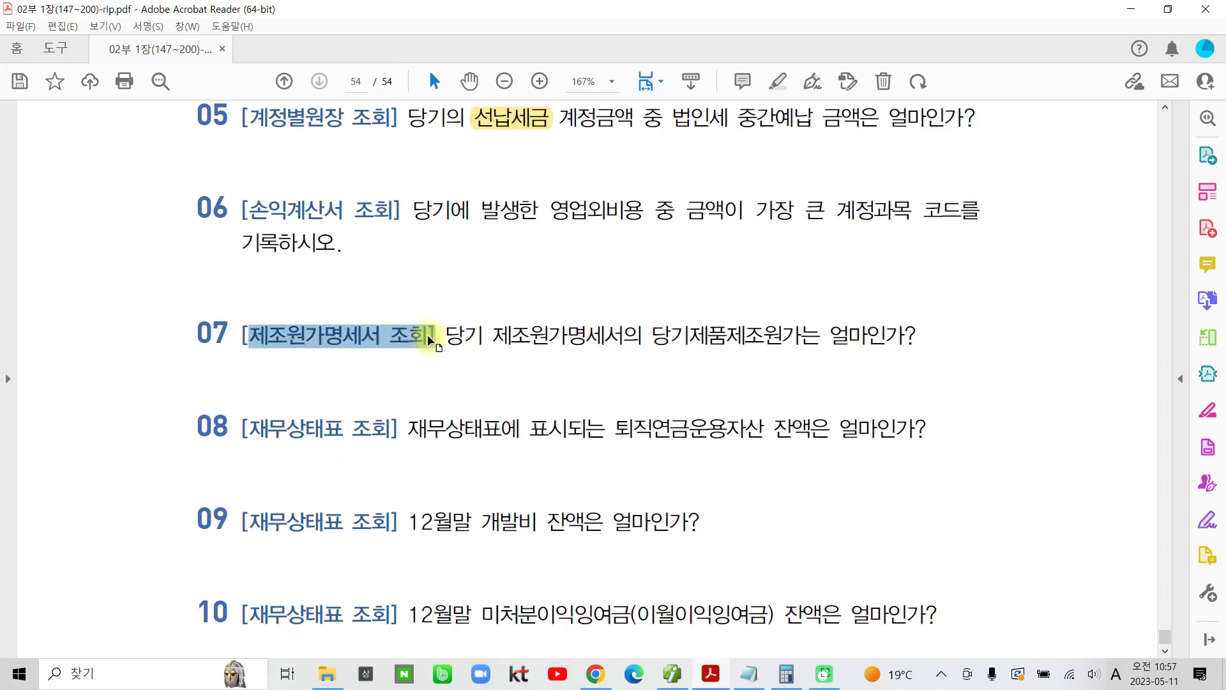
{"action": "left_click", "coordinate": [438, 277]}
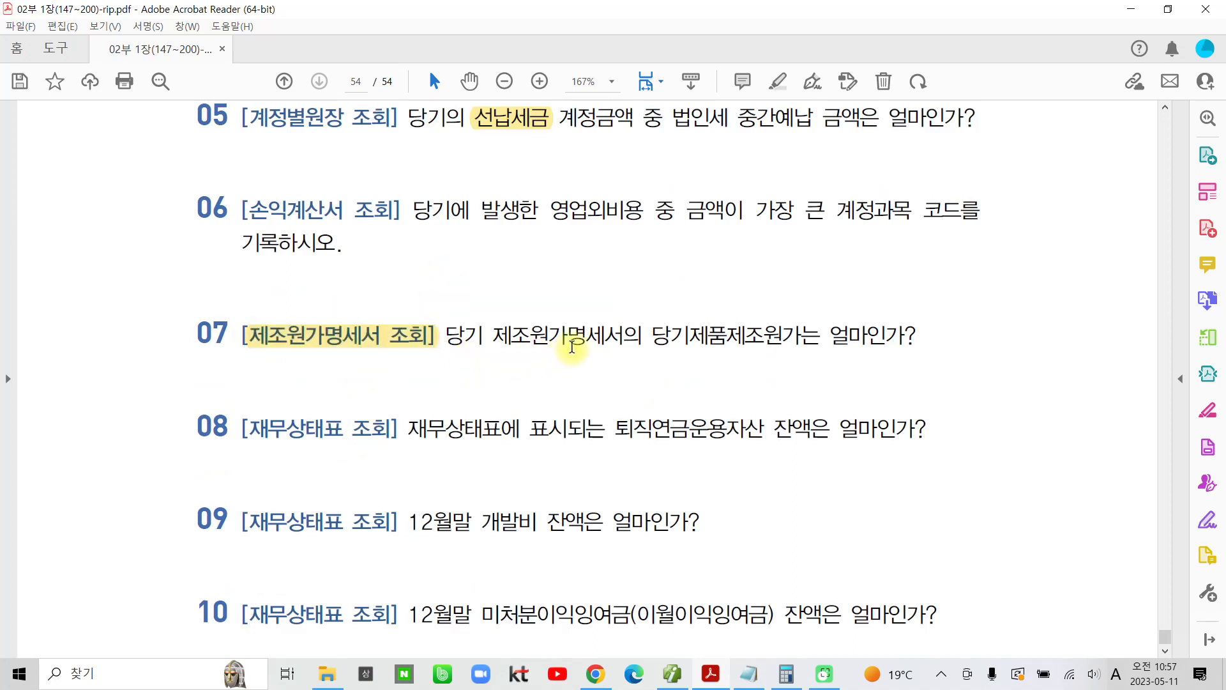
{"action": "left_click_drag", "start_coordinate": [656, 338], "coordinate": [806, 340]}
{"action": "left_click", "coordinate": [812, 280]}
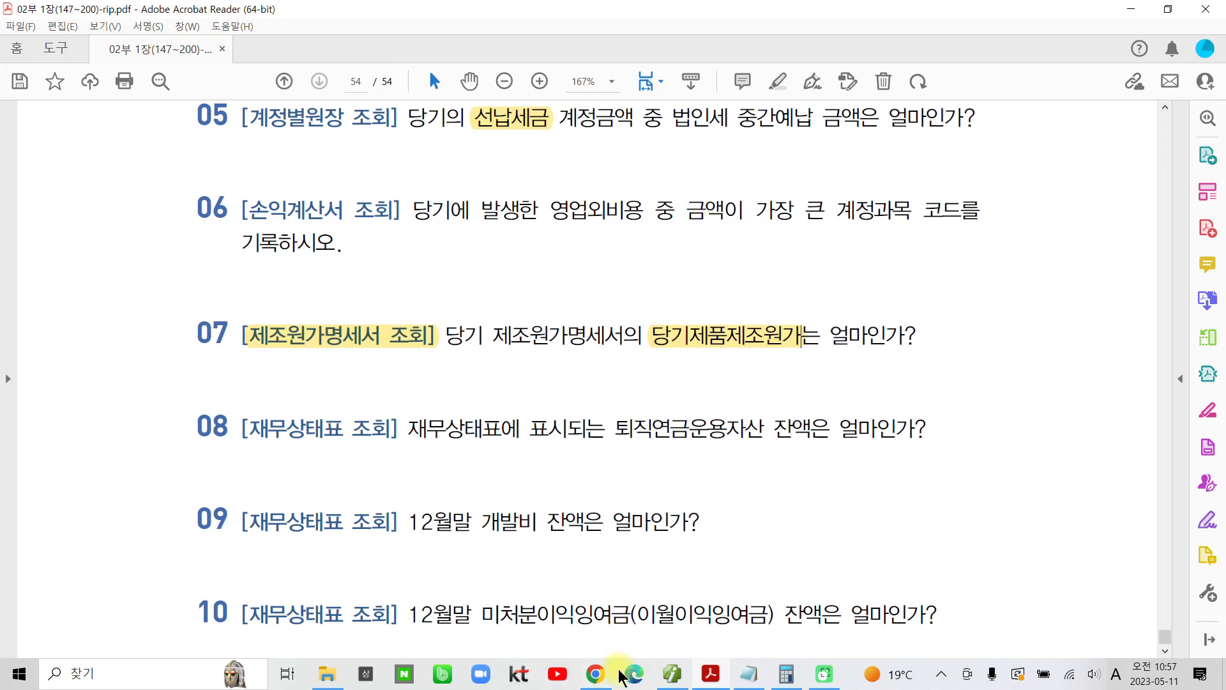
Step: Return to the accounting program, close the 외화환산손실 ledger details, and open the 제조원가명세서 for 2023년 12월
{"action": "left_click", "coordinate": [670, 675]}
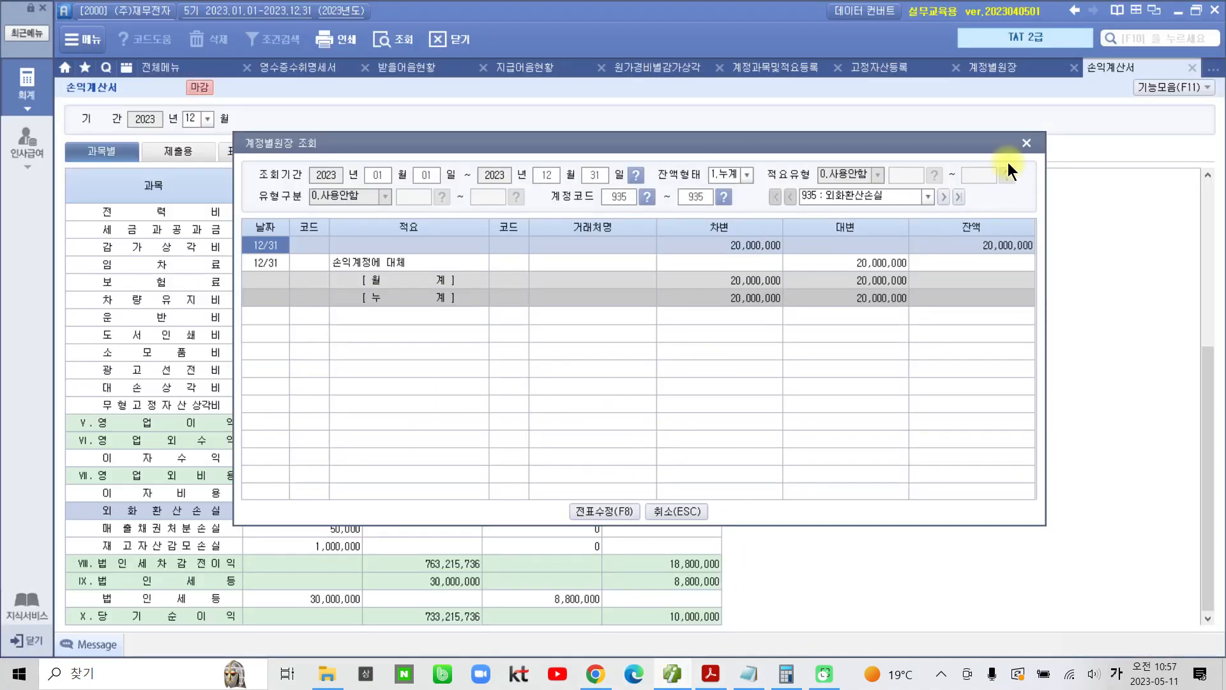
{"action": "left_click", "coordinate": [1027, 143]}
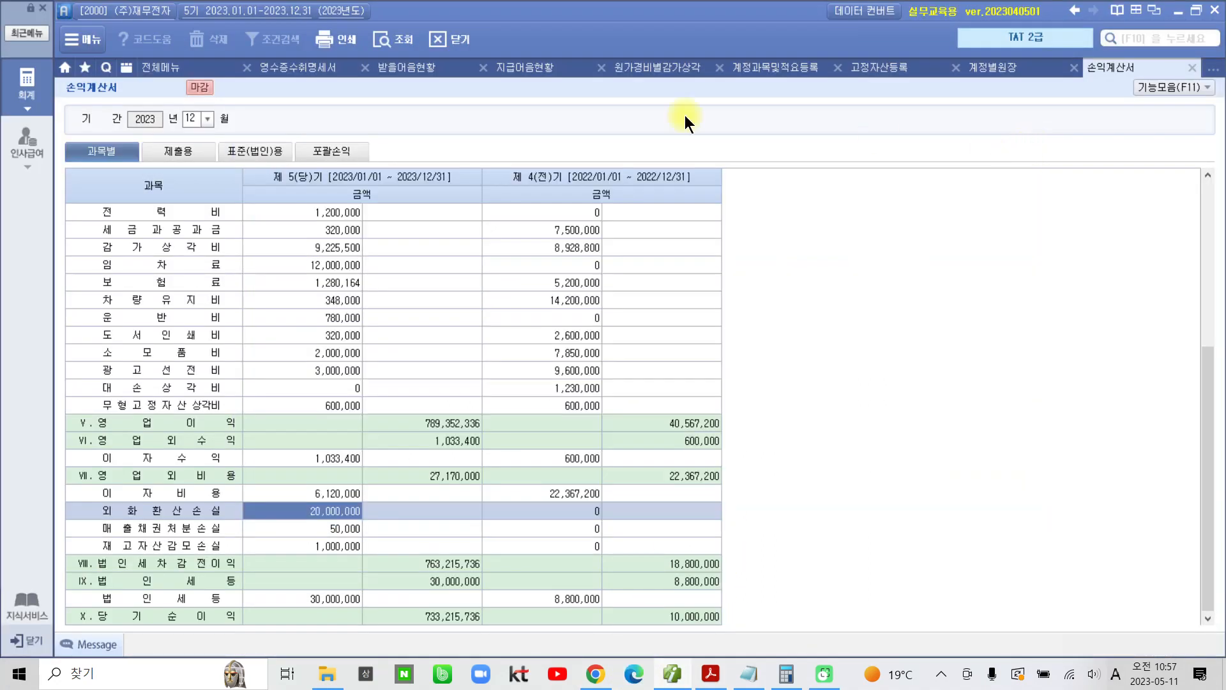
{"action": "left_click", "coordinate": [166, 64]}
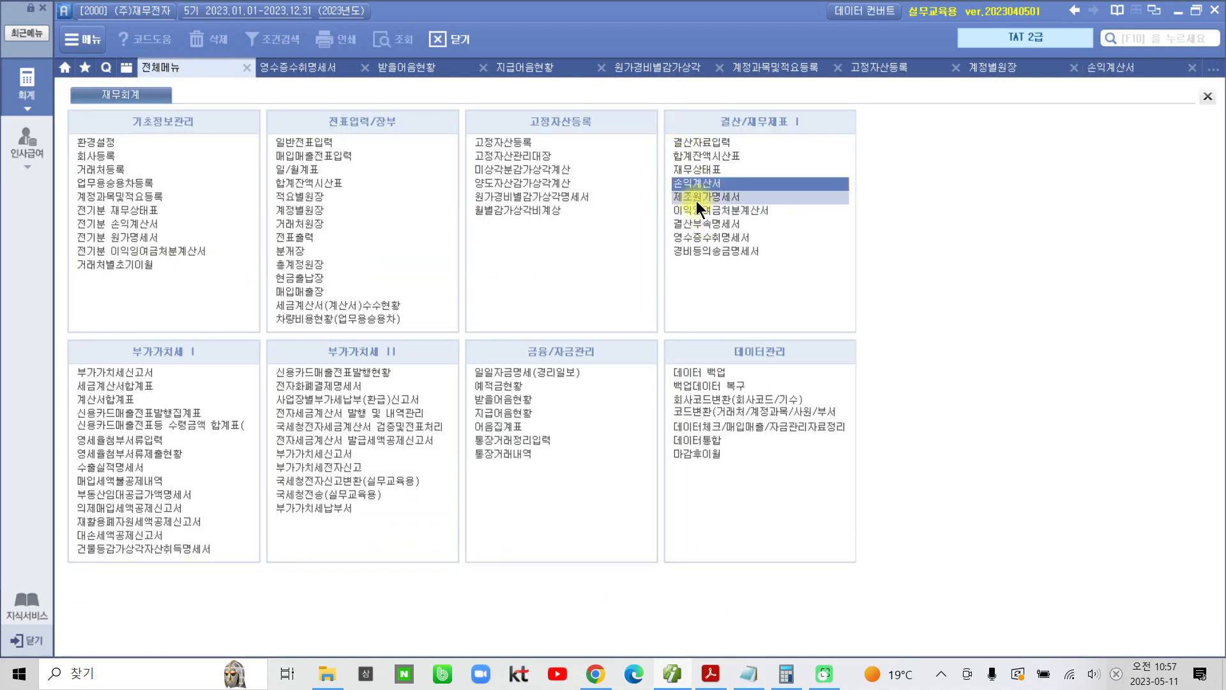
{"action": "left_click", "coordinate": [722, 198]}
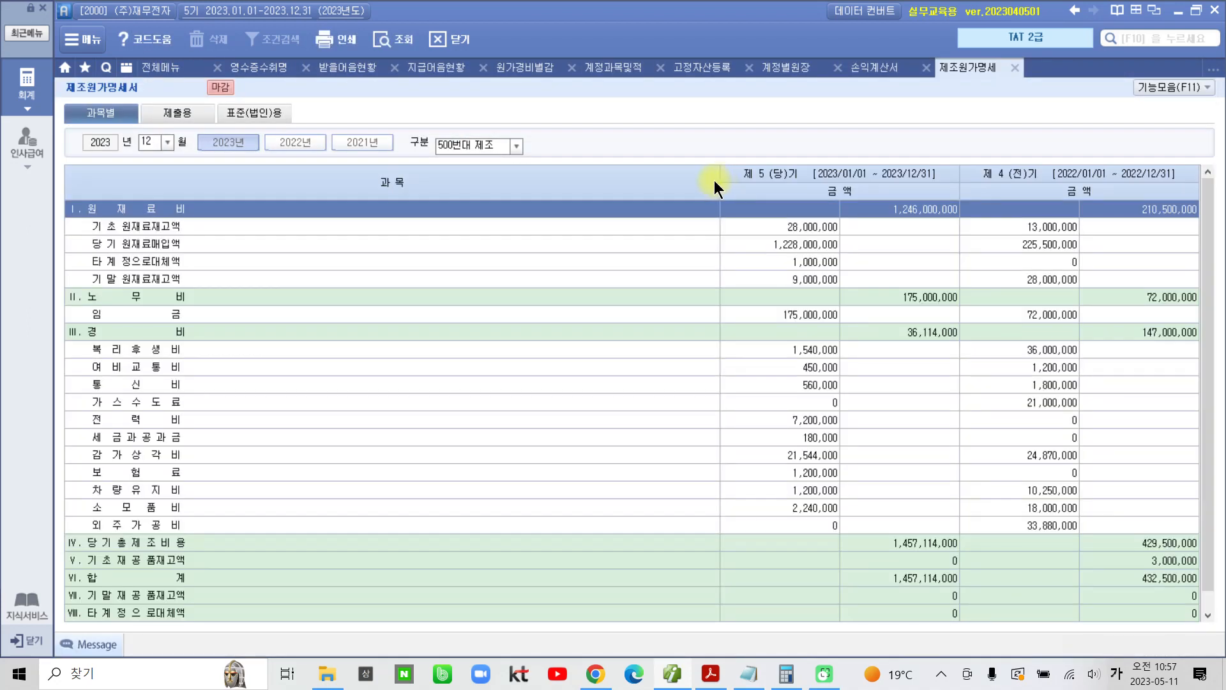
Step: Fit the 과목 column to its contents and select the 당기제품제조원가 row at the end of the 제조원가명세서
{"action": "double_click", "coordinate": [720, 183]}
{"action": "scroll", "coordinate": [383, 426], "scroll_direction": "down", "scroll_amount": 1}
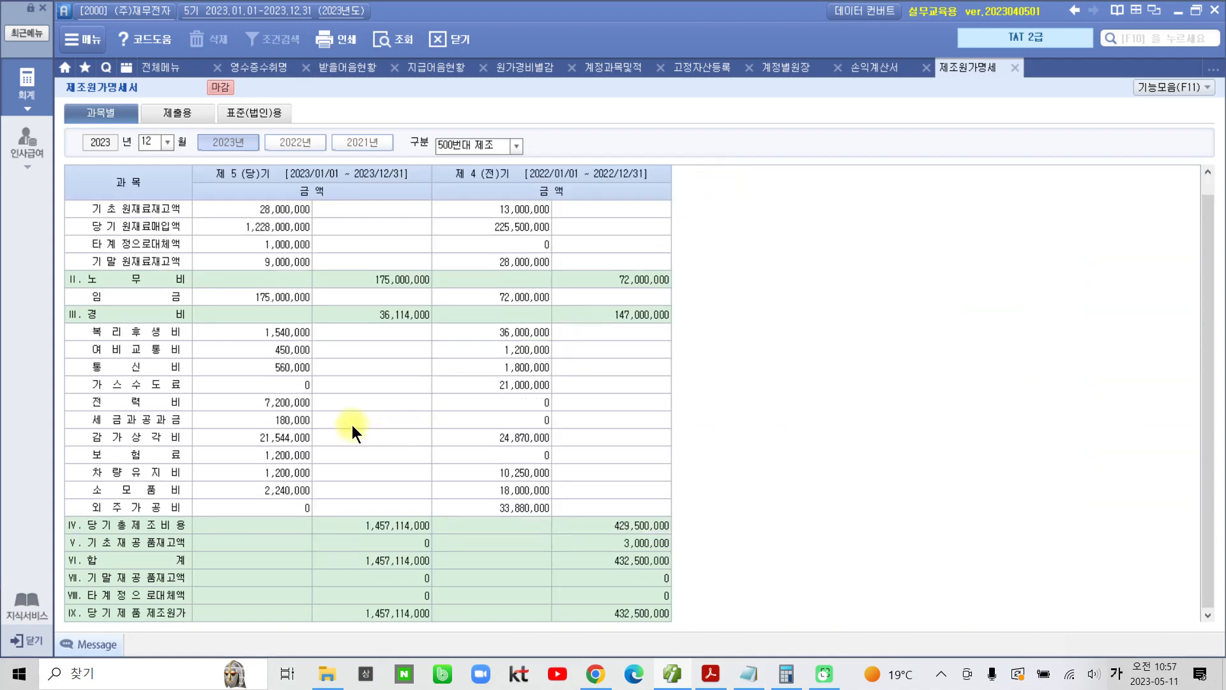
{"action": "left_click", "coordinate": [178, 617]}
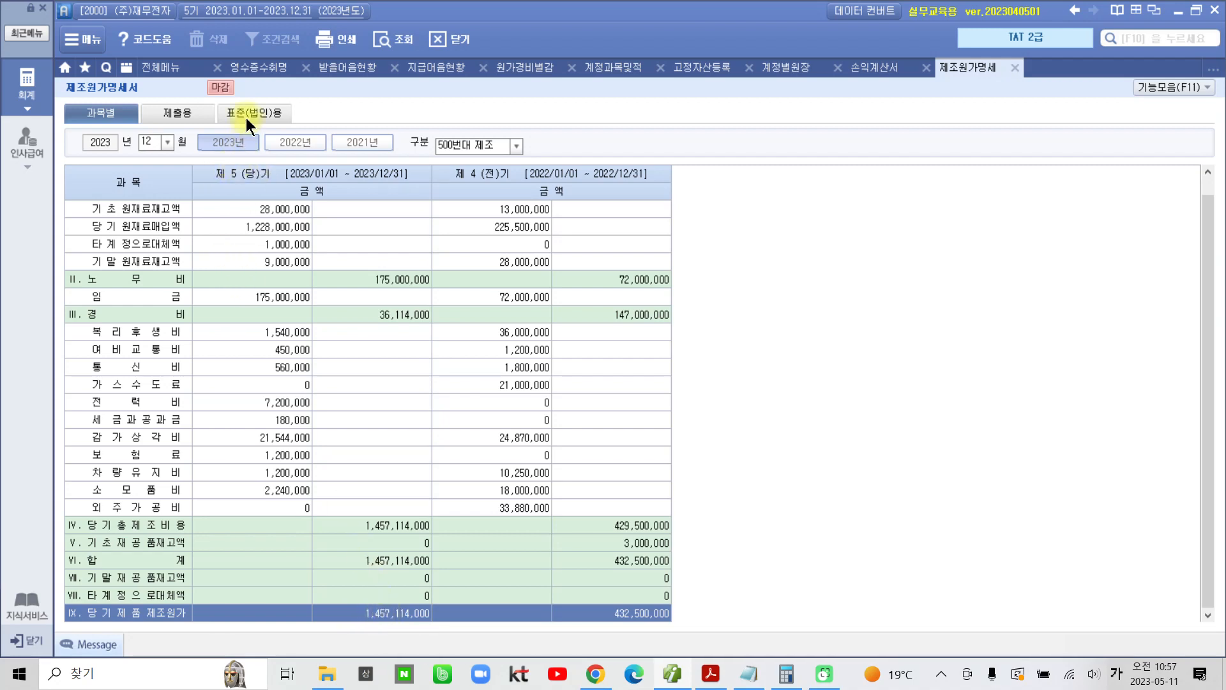
Step: Close the 제조원가명세서 and 손익계산서 screens, and reopen the 제조원가명세서 for 2023년 12월
{"action": "left_click", "coordinate": [1018, 70]}
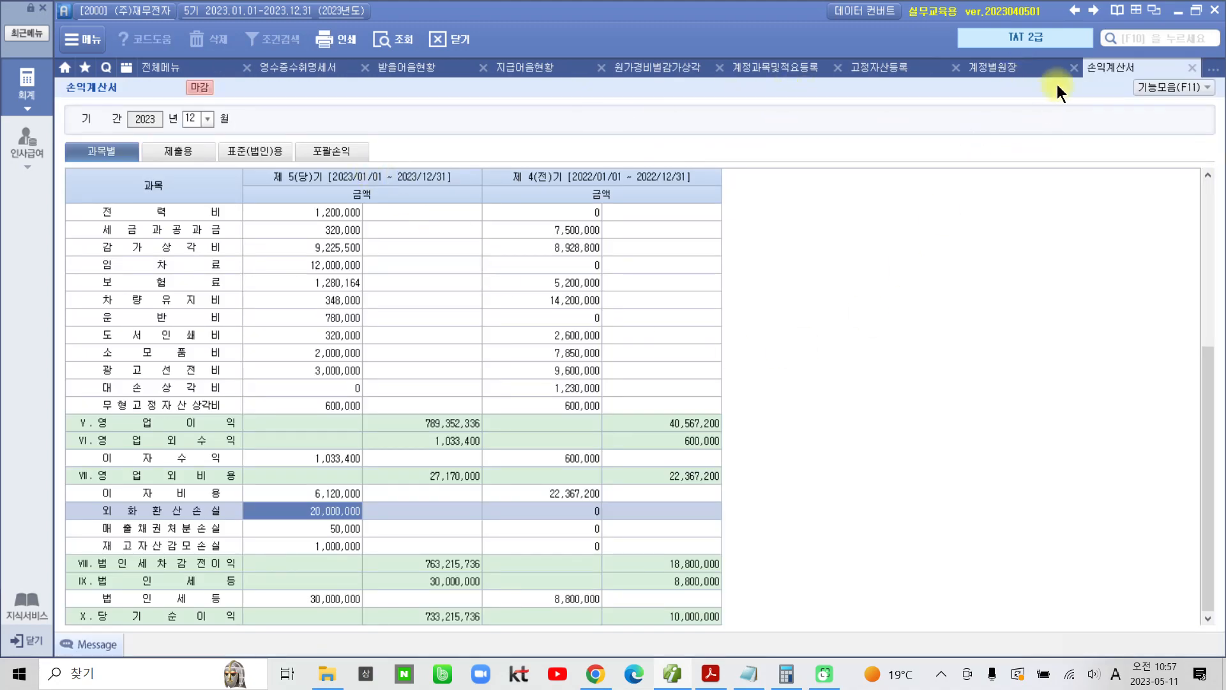
{"action": "left_click", "coordinate": [1192, 67]}
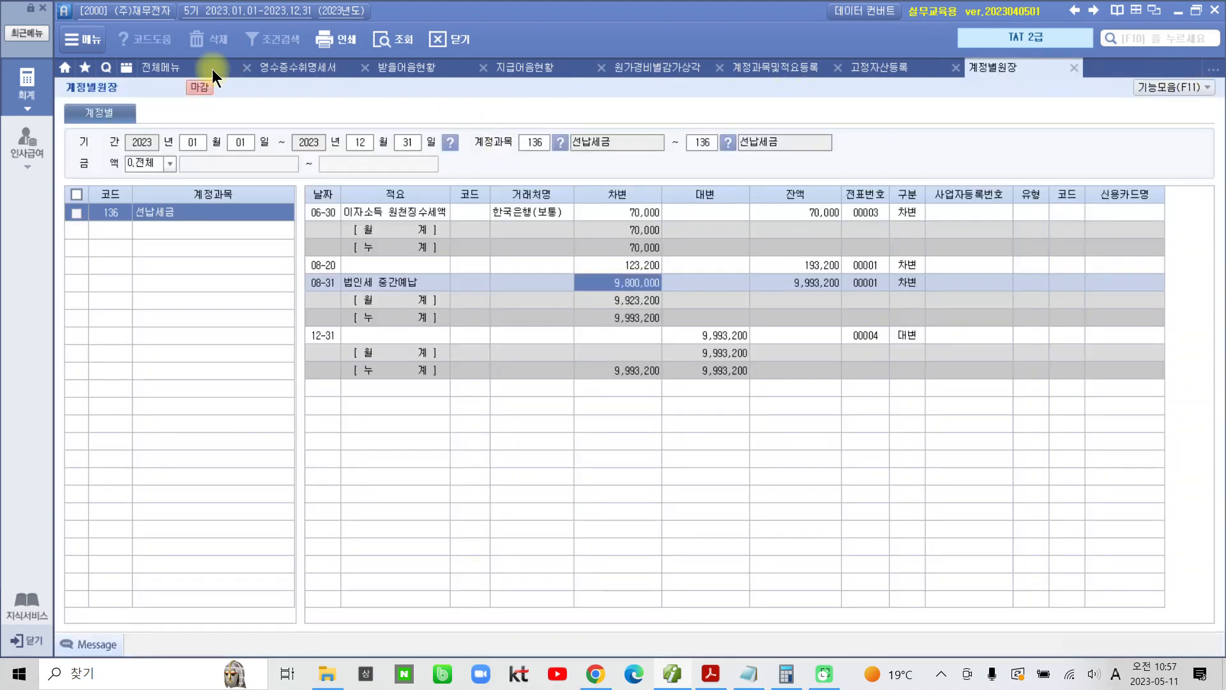
{"action": "left_click", "coordinate": [171, 70]}
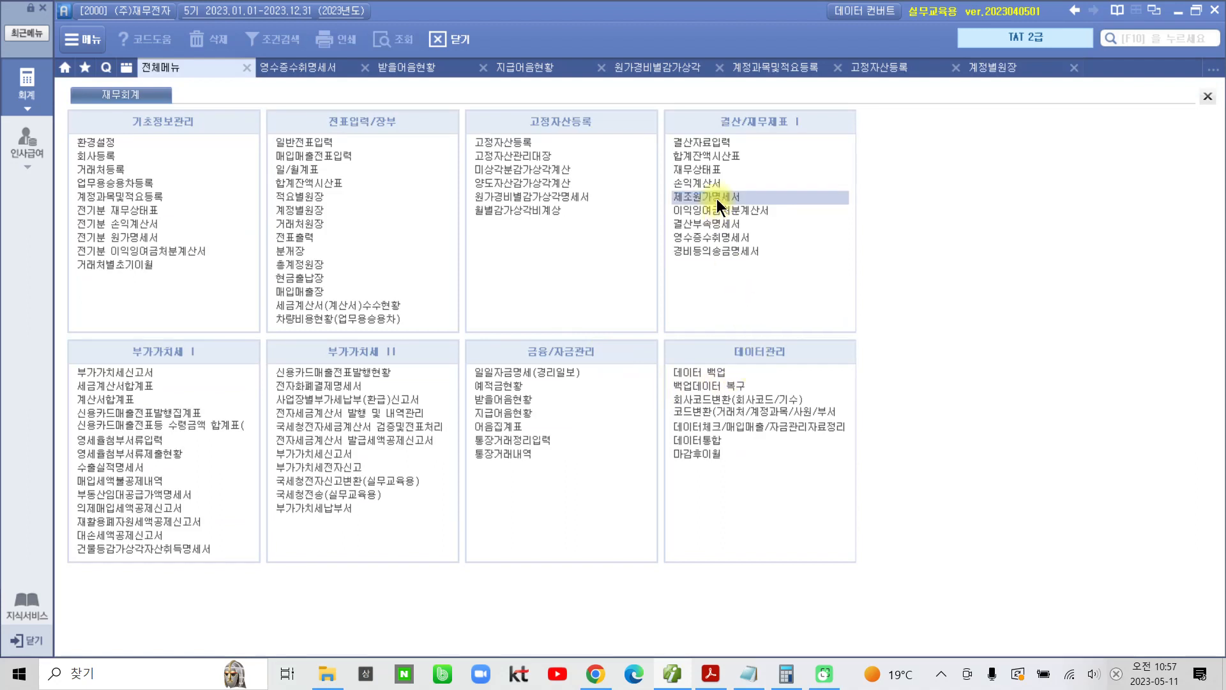
{"action": "left_click", "coordinate": [717, 196]}
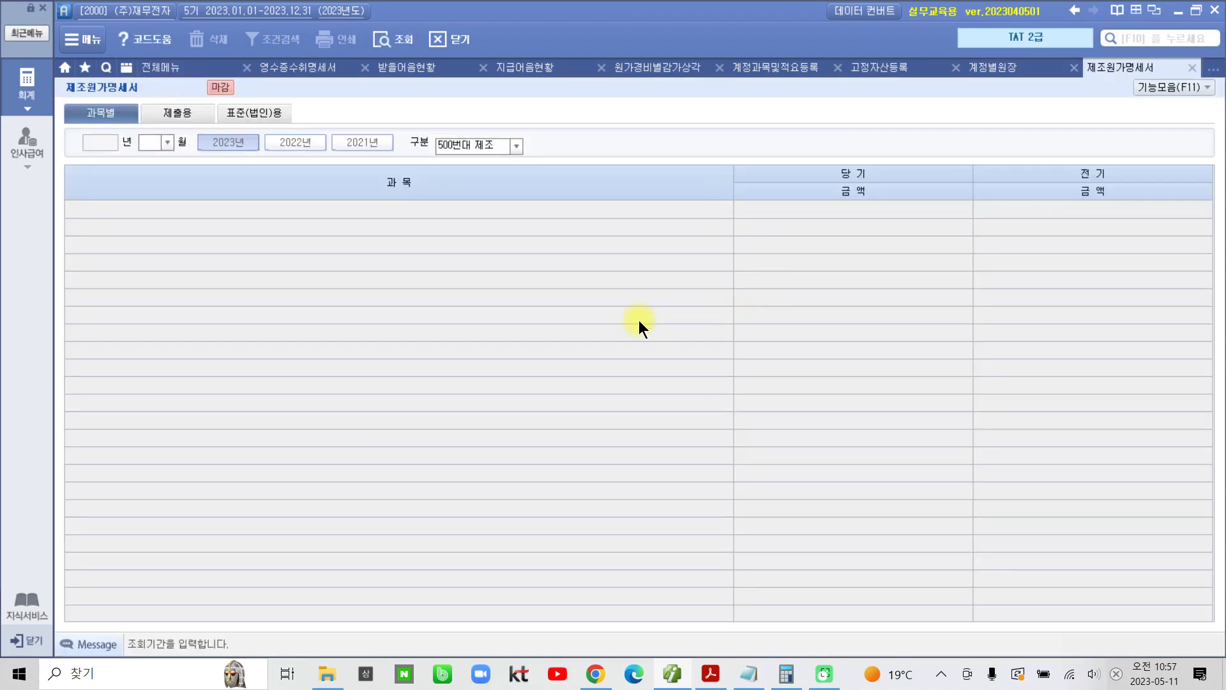
{"action": "type", "text": "12"}
{"action": "key", "text": "Return"}
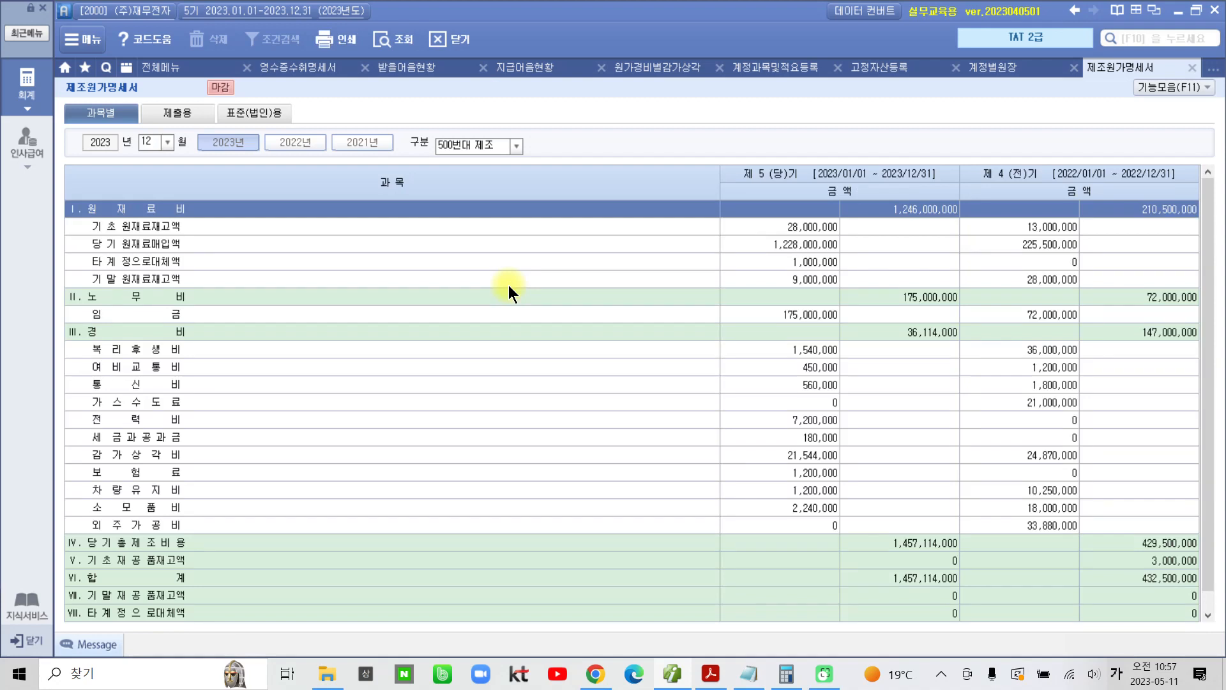
{"action": "mouse_move", "coordinate": [82, 194]}
{"action": "left_mouse_down"}
{"action": "mouse_move", "coordinate": [427, 186]}
{"action": "mouse_move", "coordinate": [701, 211]}
{"action": "left_mouse_up"}
{"action": "mouse_move", "coordinate": [490, 532]}
{"action": "left_mouse_down"}
{"action": "mouse_move", "coordinate": [313, 421]}
{"action": "mouse_move", "coordinate": [594, 509]}
{"action": "left_mouse_up"}
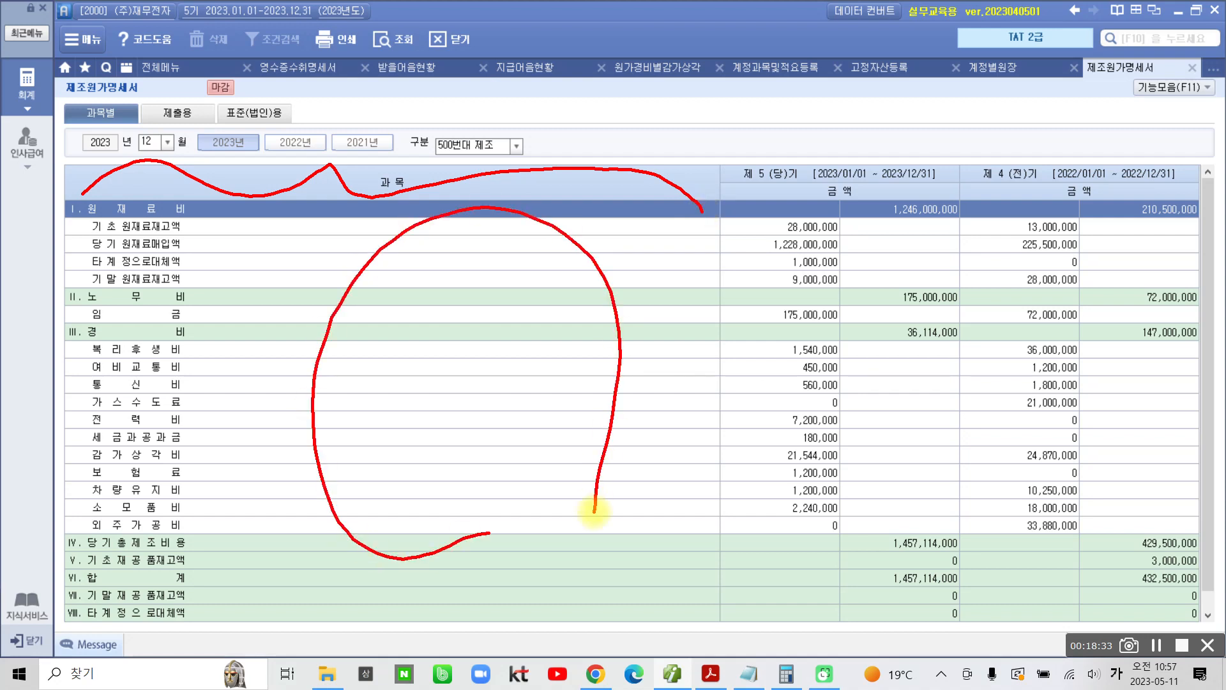
{"action": "key", "text": "Escape"}
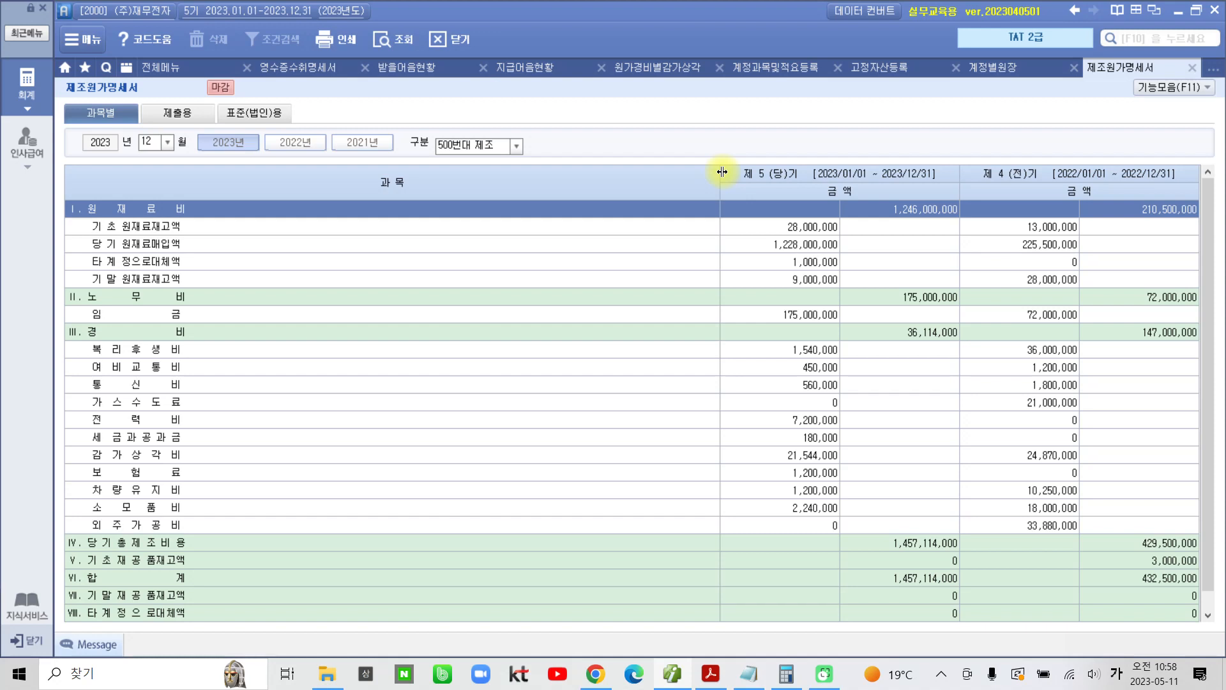
{"action": "left_click_drag", "start_coordinate": [223, 223], "coordinate": [223, 433]}
{"action": "mouse_move", "coordinate": [717, 274]}
{"action": "left_mouse_down"}
{"action": "mouse_move", "coordinate": [447, 265]}
{"action": "mouse_move", "coordinate": [269, 274]}
{"action": "mouse_move", "coordinate": [264, 286]}
{"action": "left_mouse_up"}
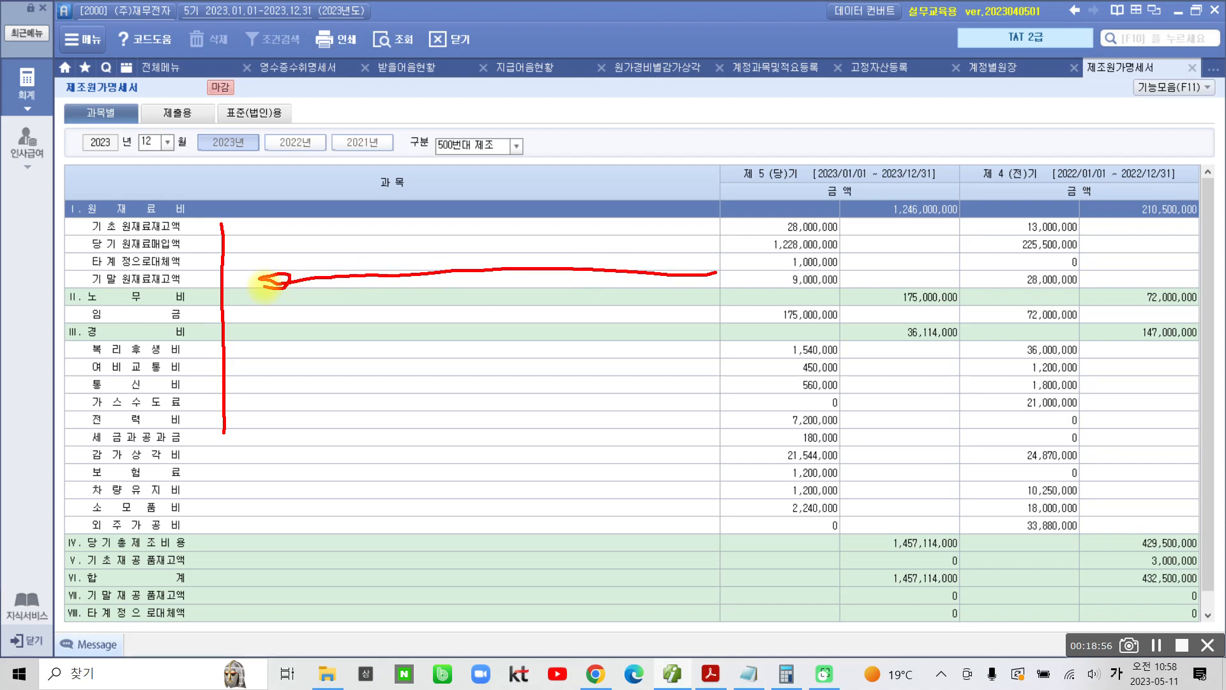
{"action": "key", "text": "Escape"}
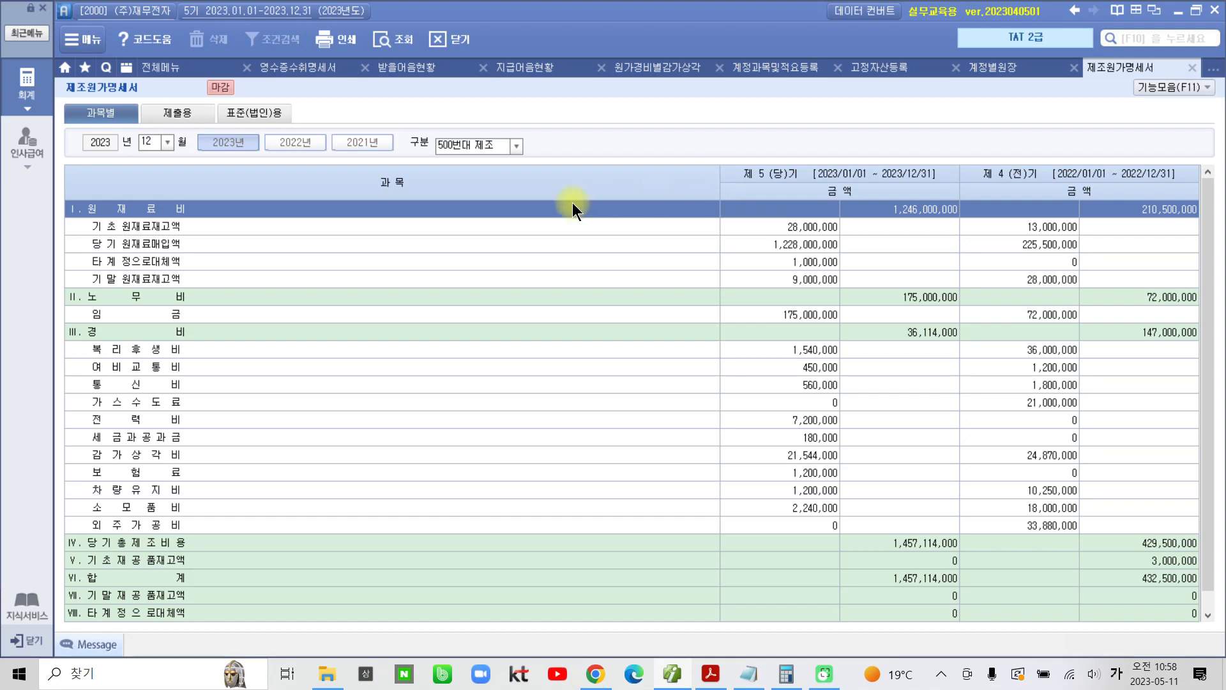
Step: Fit the 과목 column of the reopened 제조원가명세서 and select the 당기제품제조원가 row to read its current-period amount
{"action": "double_click", "coordinate": [721, 175]}
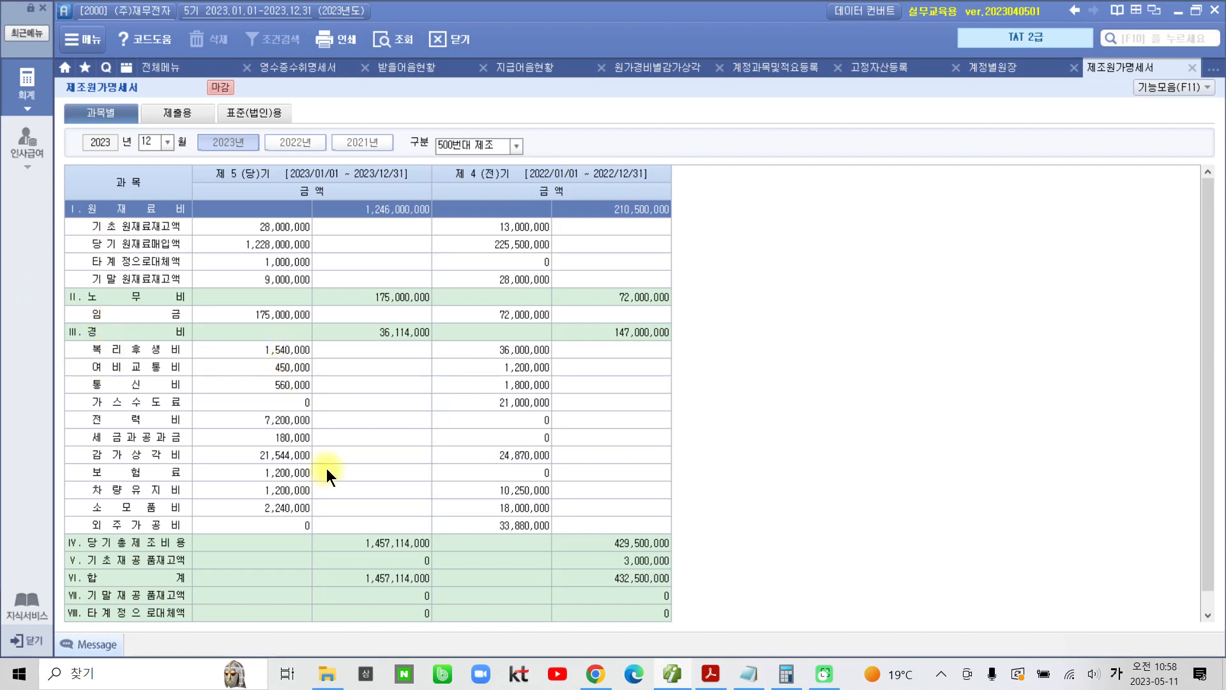
{"action": "scroll", "coordinate": [327, 468], "scroll_direction": "down", "scroll_amount": 1}
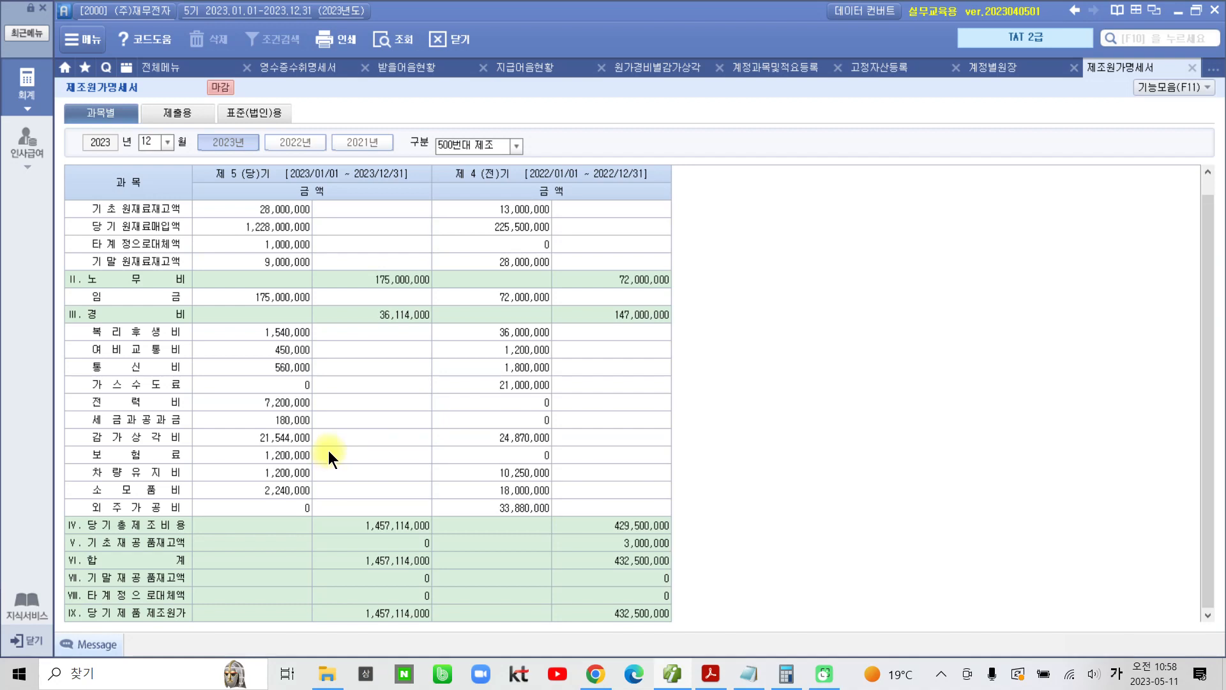
{"action": "left_click", "coordinate": [355, 615]}
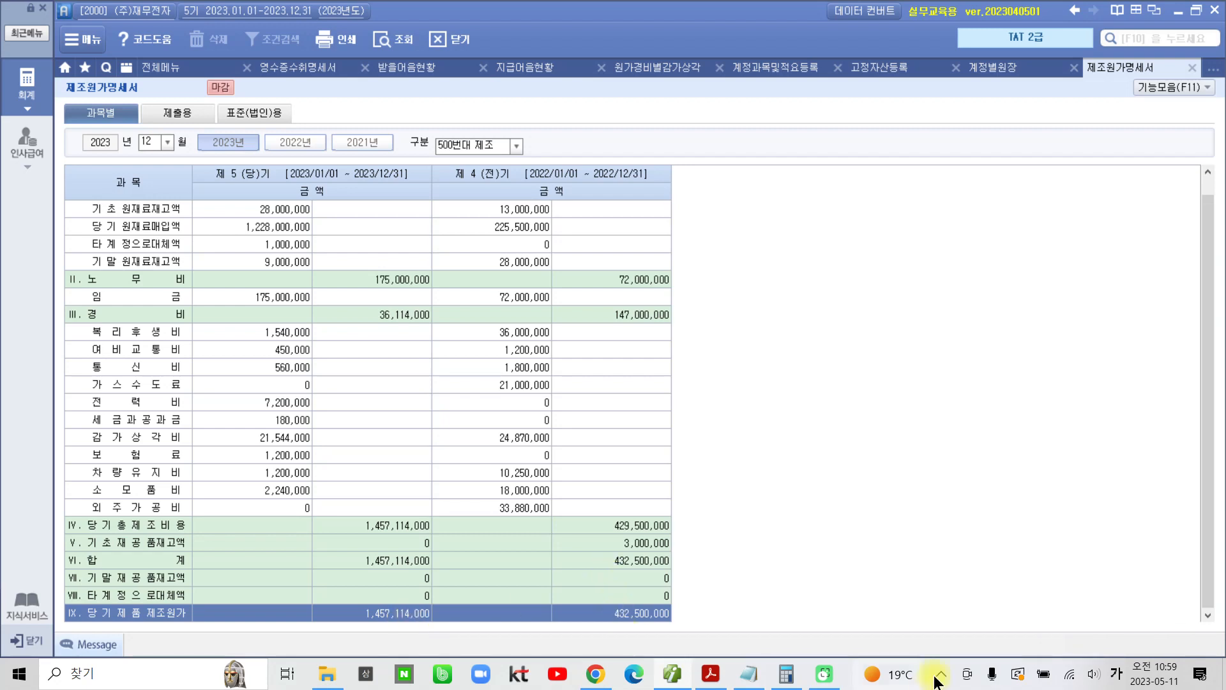
Step: Switch to the textbook PDF and read questions 08 to 10, which use the 재무상태표
{"action": "mouse_move", "coordinate": [781, 682]}
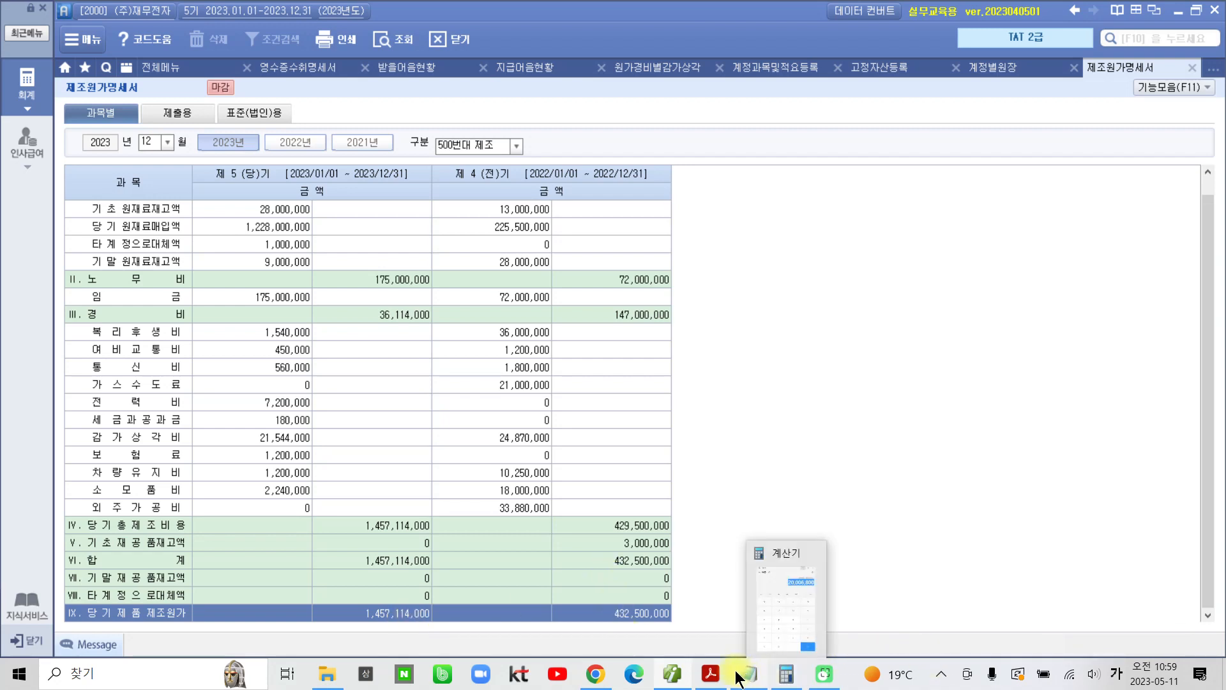
{"action": "left_click", "coordinate": [711, 674]}
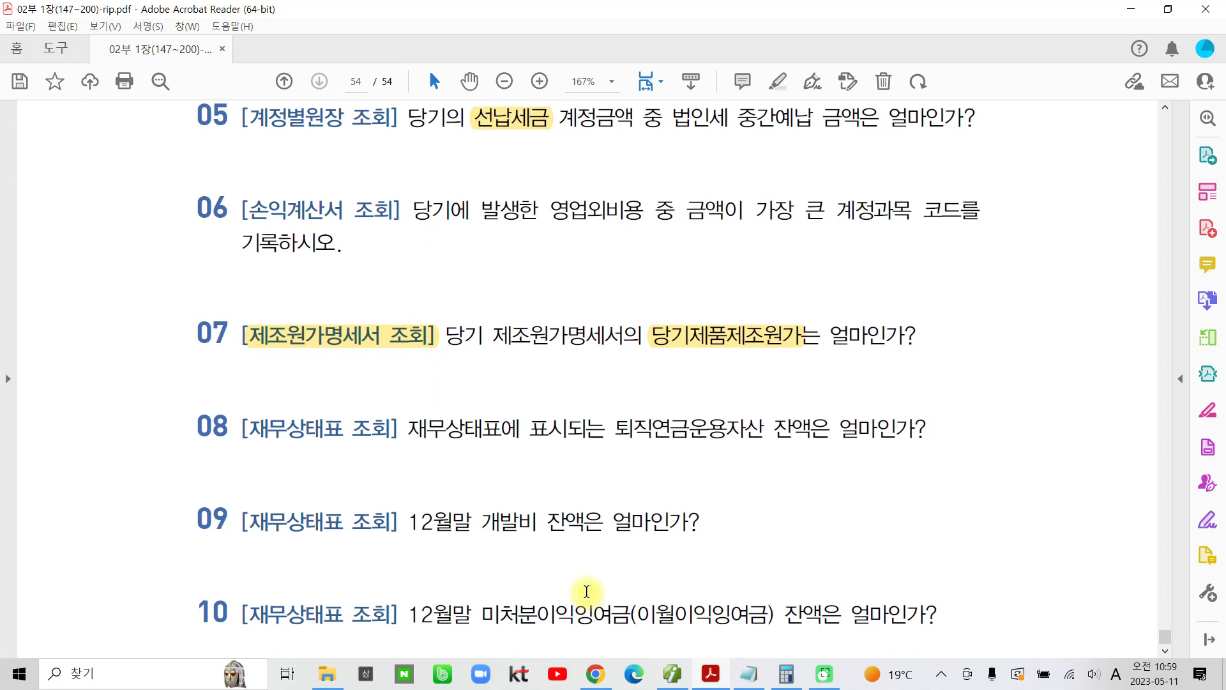
{"action": "scroll", "coordinate": [588, 594], "scroll_direction": "down", "scroll_amount": 3}
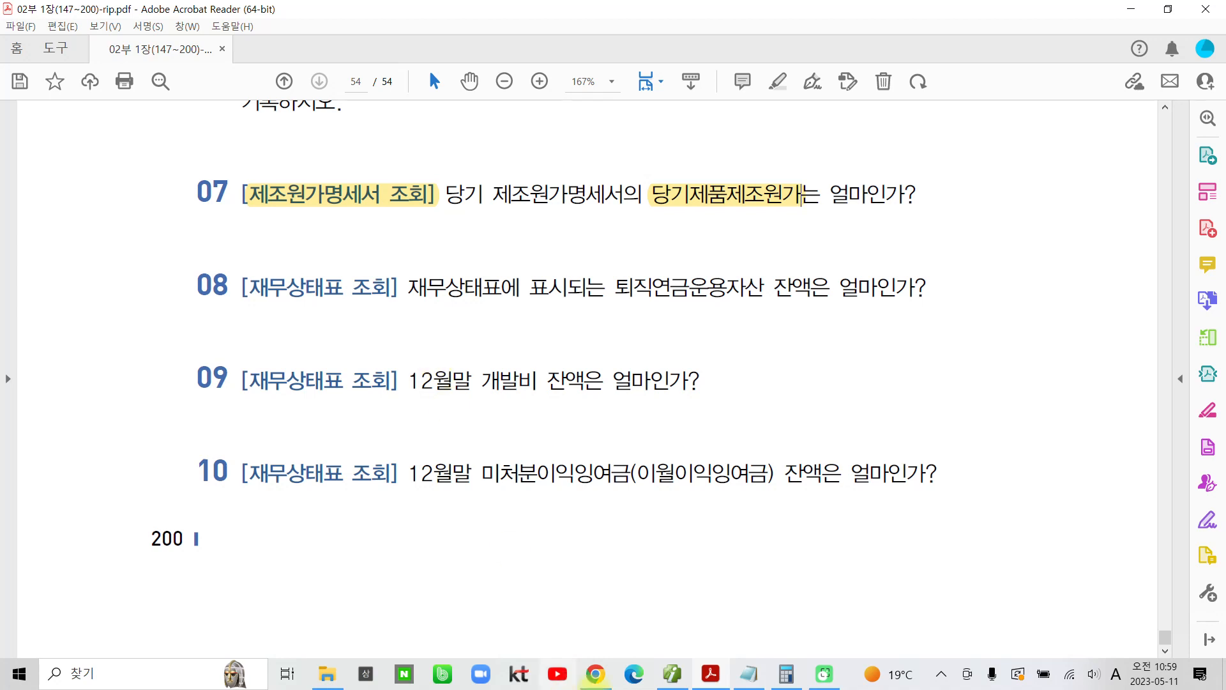
Step: Return to the accounting program, open the 재무상태표 for 2023년 12월, and fit the 과목 column to its contents
{"action": "left_click", "coordinate": [673, 674]}
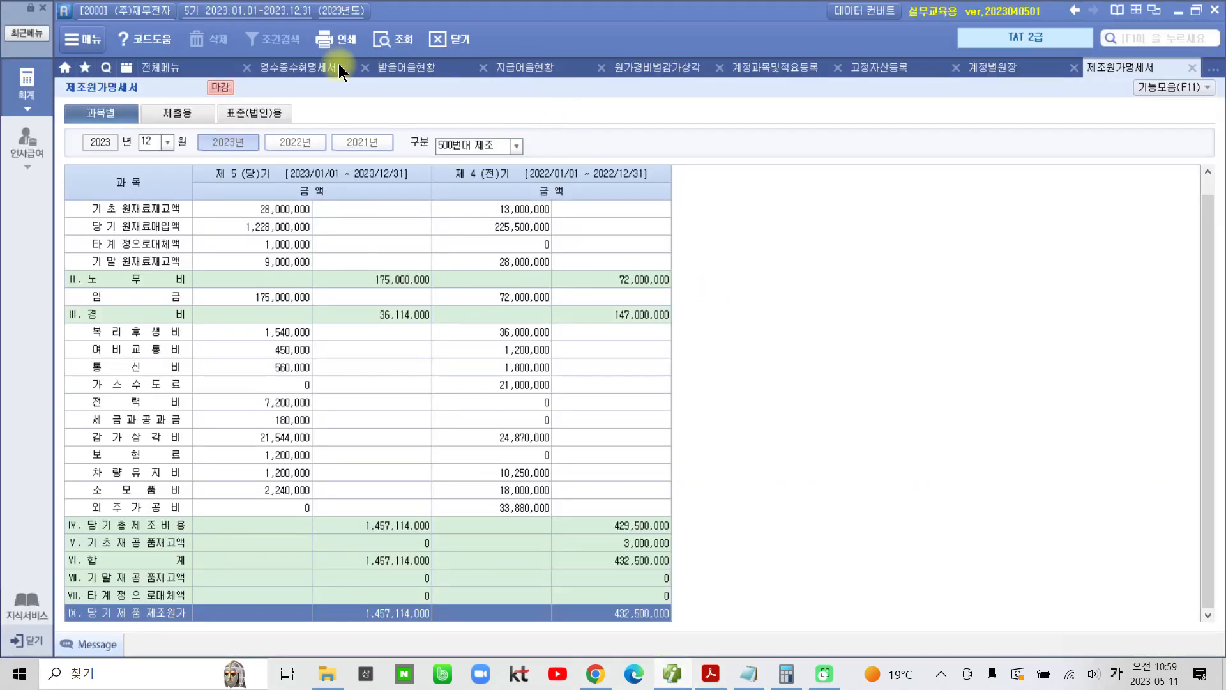
{"action": "left_click", "coordinate": [152, 64]}
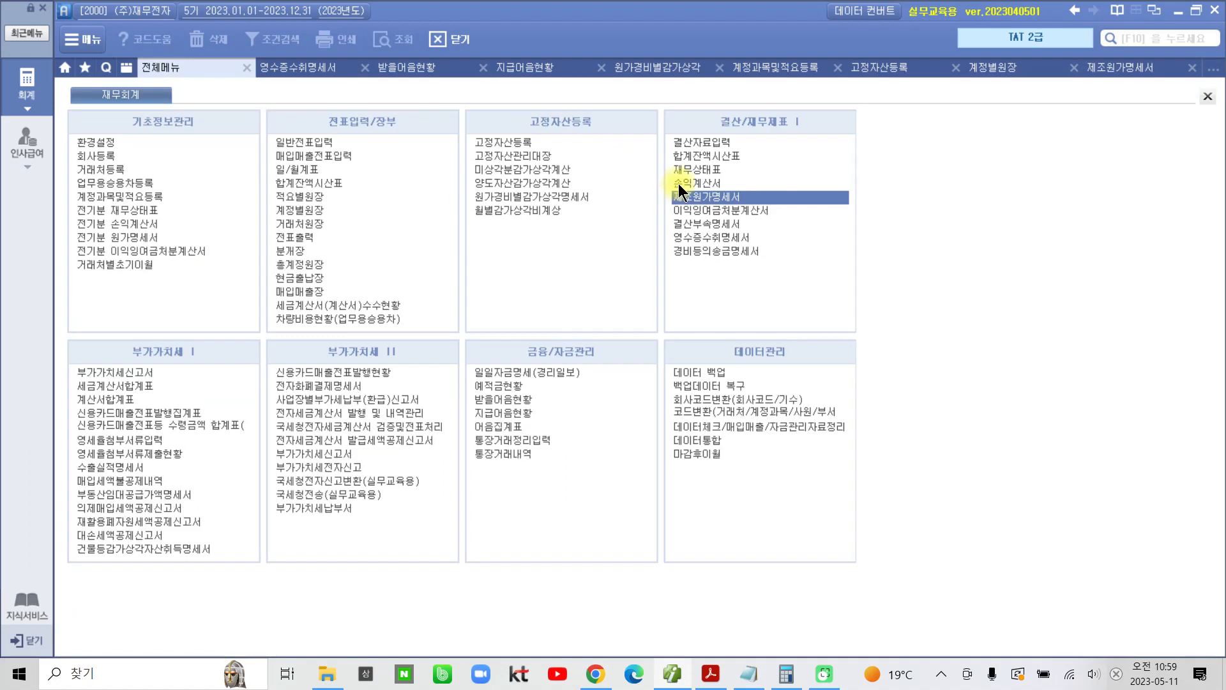
{"action": "left_click", "coordinate": [691, 169]}
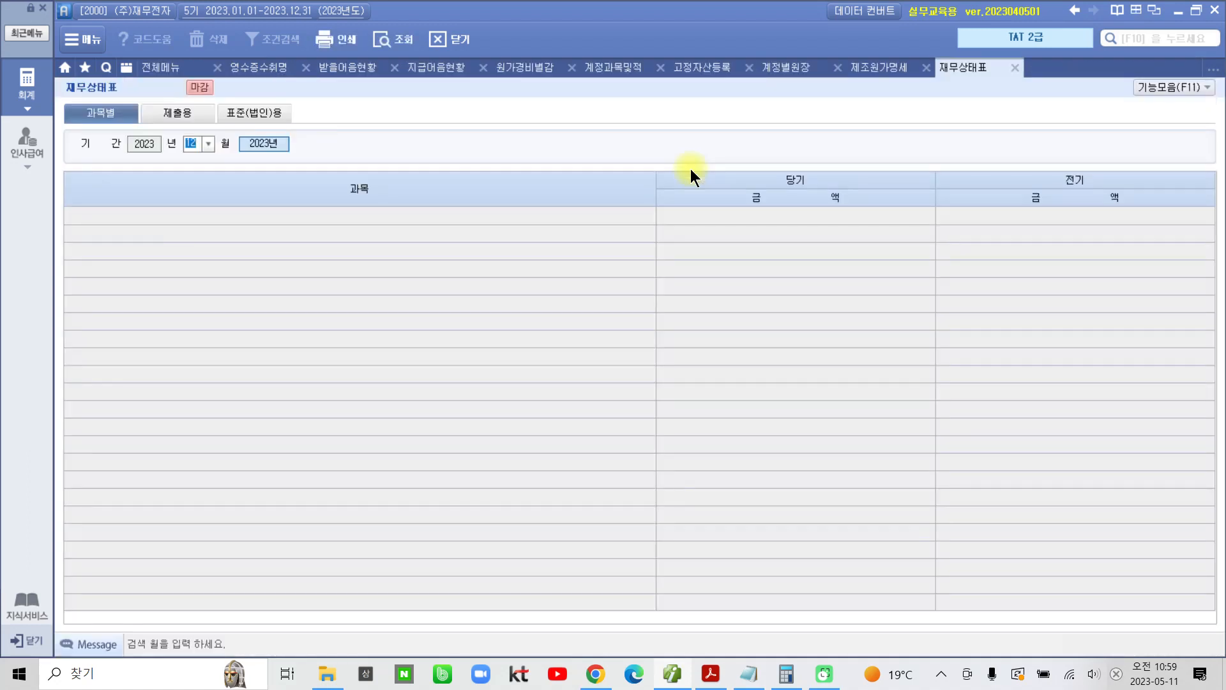
{"action": "key", "text": "Return"}
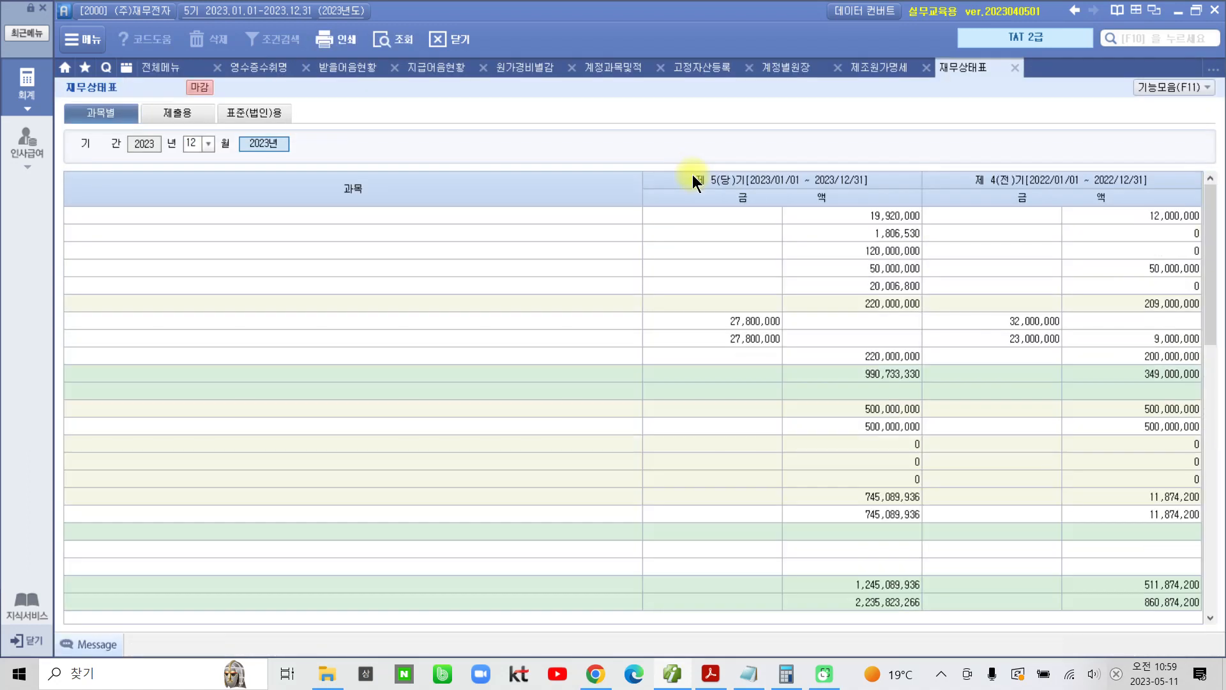
{"action": "double_click", "coordinate": [643, 185]}
Step: Select the 퇴직연금운용자산 row under 투자자산 and examine the 재무상태표 through its liabilities and equity sections
{"action": "left_click", "coordinate": [623, 374]}
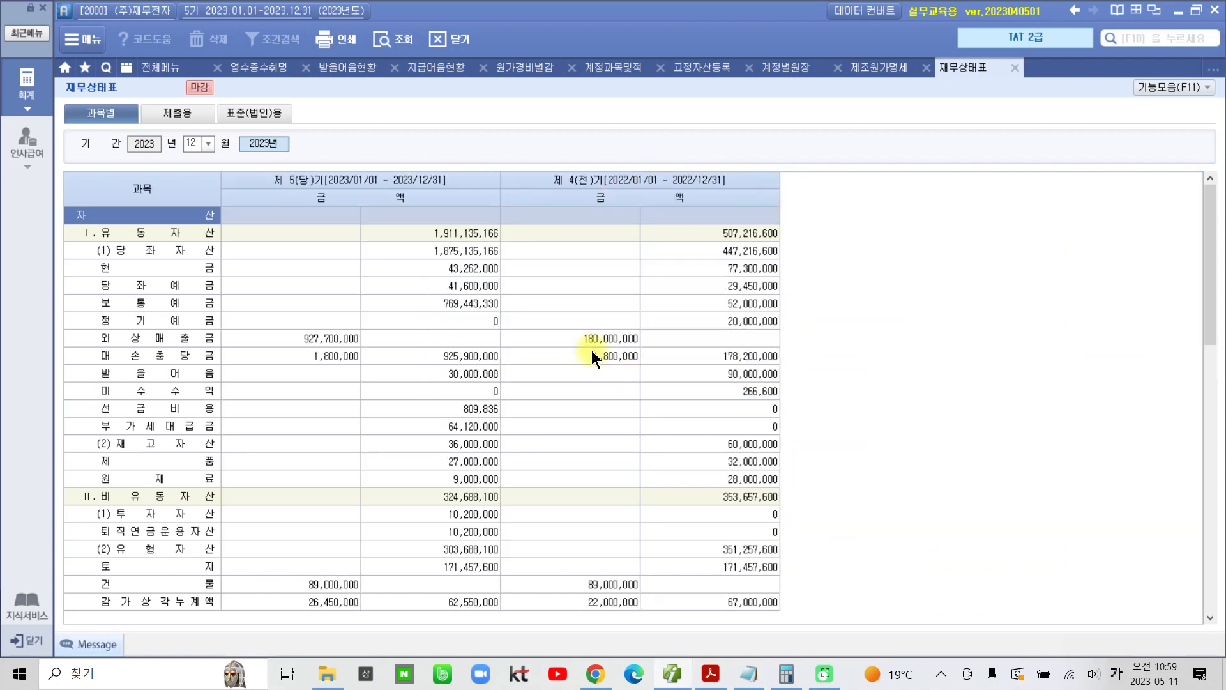
{"action": "left_click", "coordinate": [174, 567]}
{"action": "left_click", "coordinate": [184, 534]}
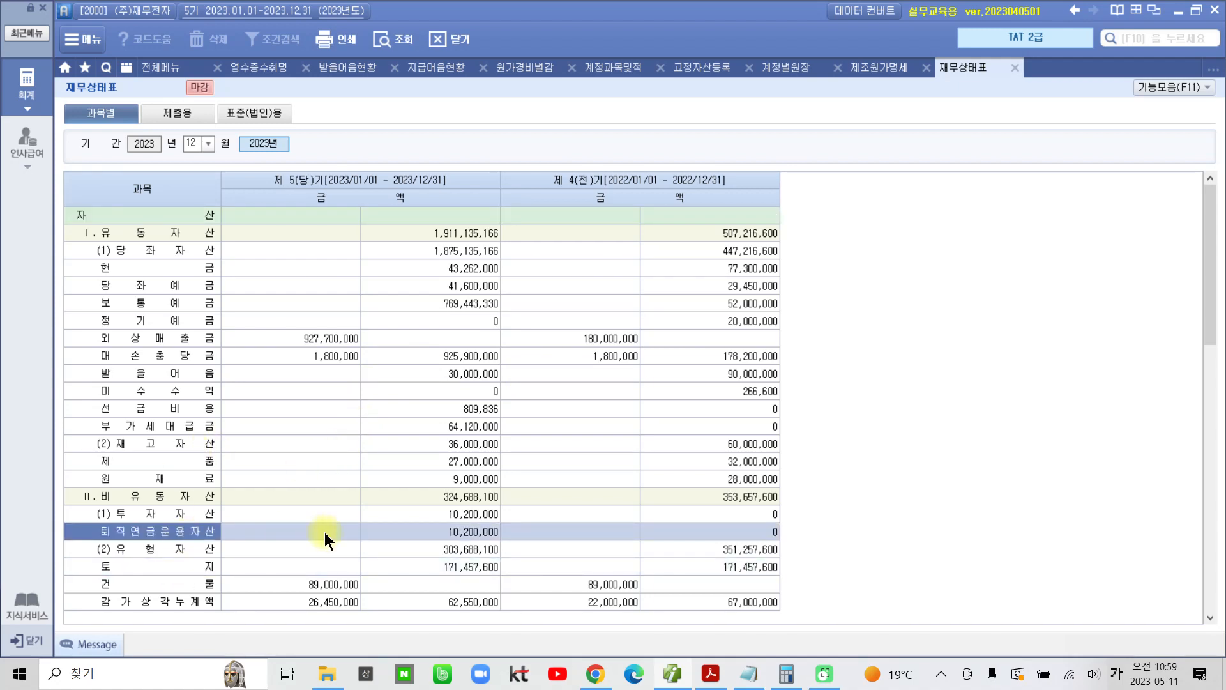
{"action": "scroll", "coordinate": [324, 532], "scroll_direction": "down", "scroll_amount": 15}
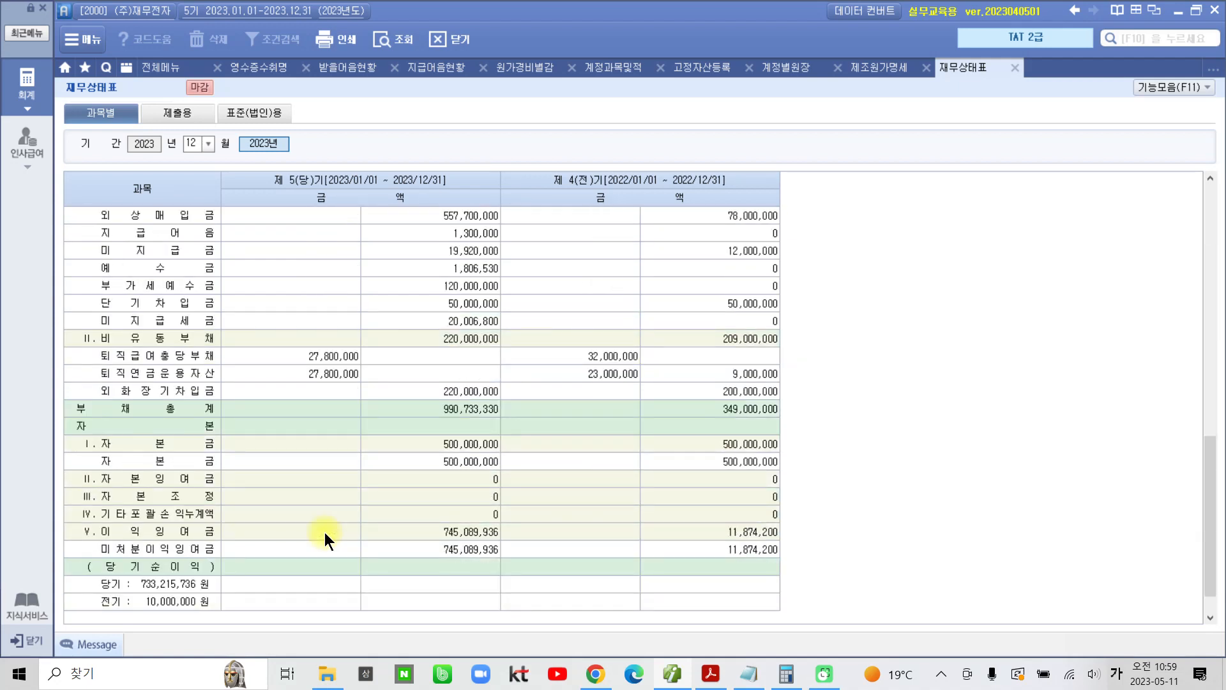
{"action": "scroll", "coordinate": [324, 531], "scroll_direction": "down", "scroll_amount": 1}
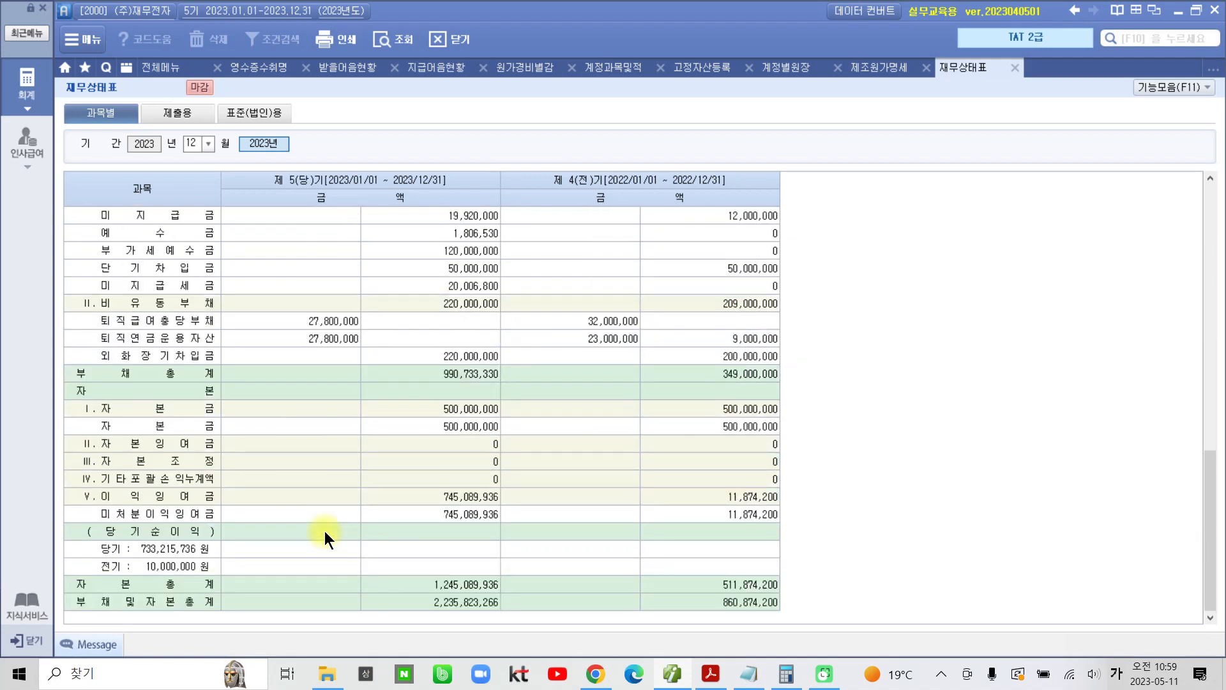
Step: Examine the current-period amounts of 퇴직급여충당부채 and 퇴직연금운용자산 under 비유동부채 in the 재무상태표
{"action": "left_click", "coordinate": [185, 307]}
{"action": "left_click", "coordinate": [189, 337]}
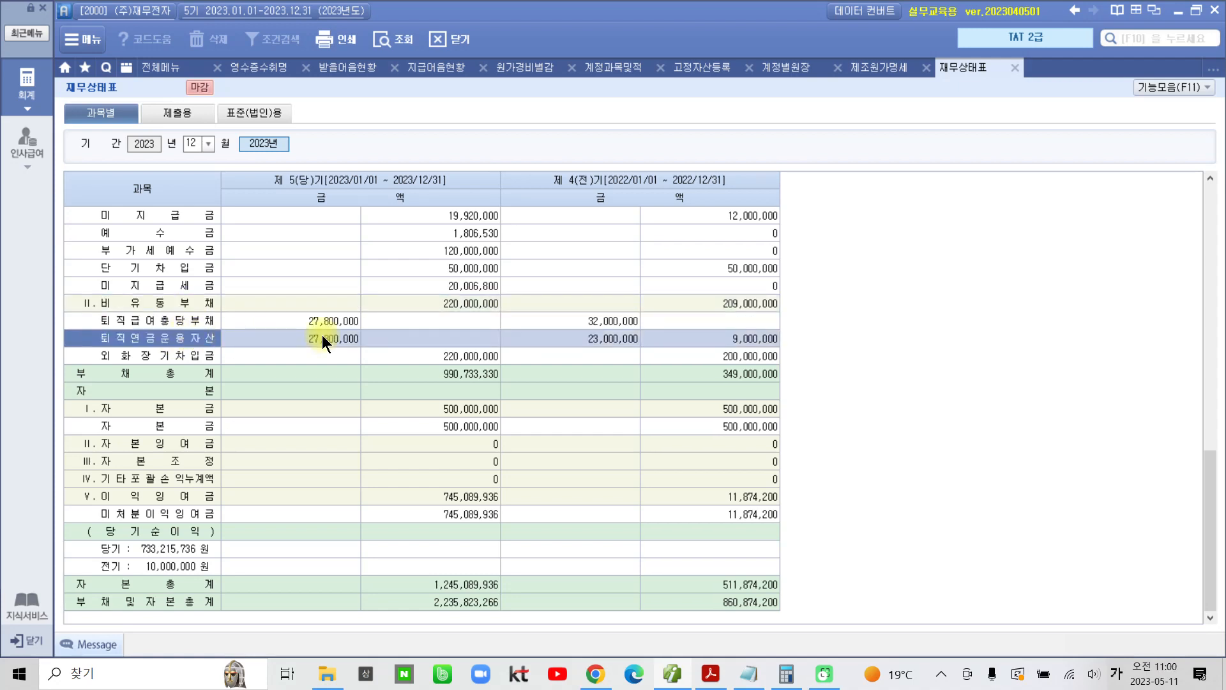
{"action": "left_click", "coordinate": [202, 320]}
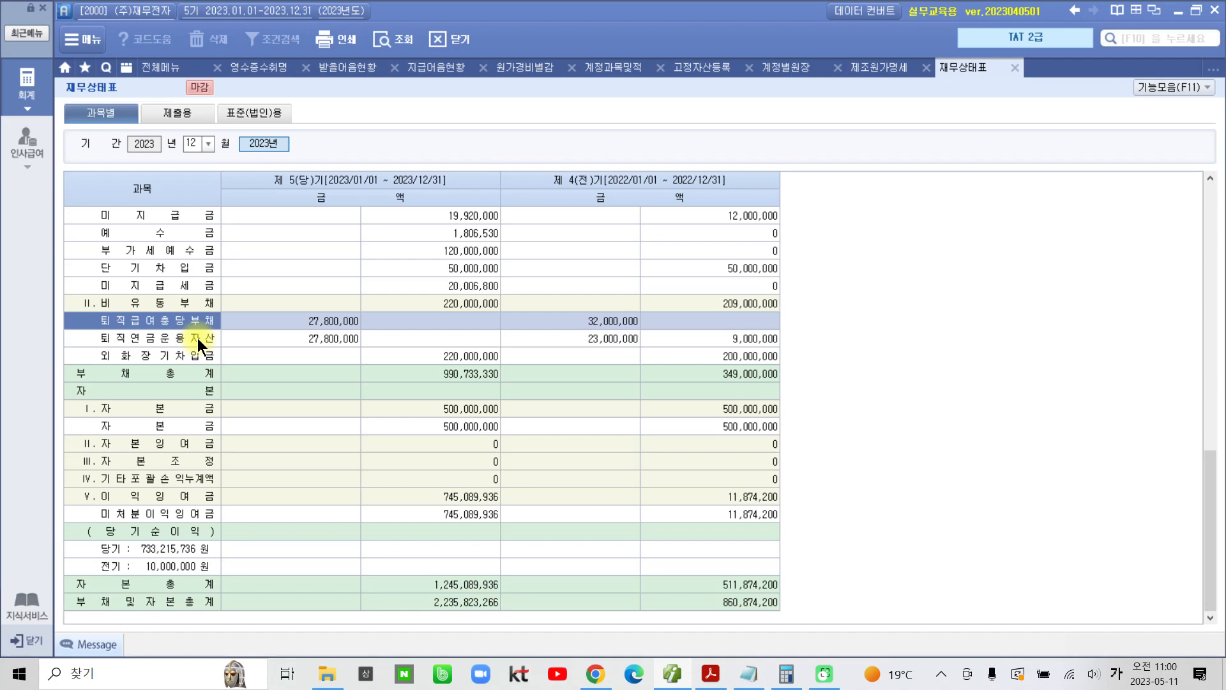
{"action": "left_click", "coordinate": [321, 340]}
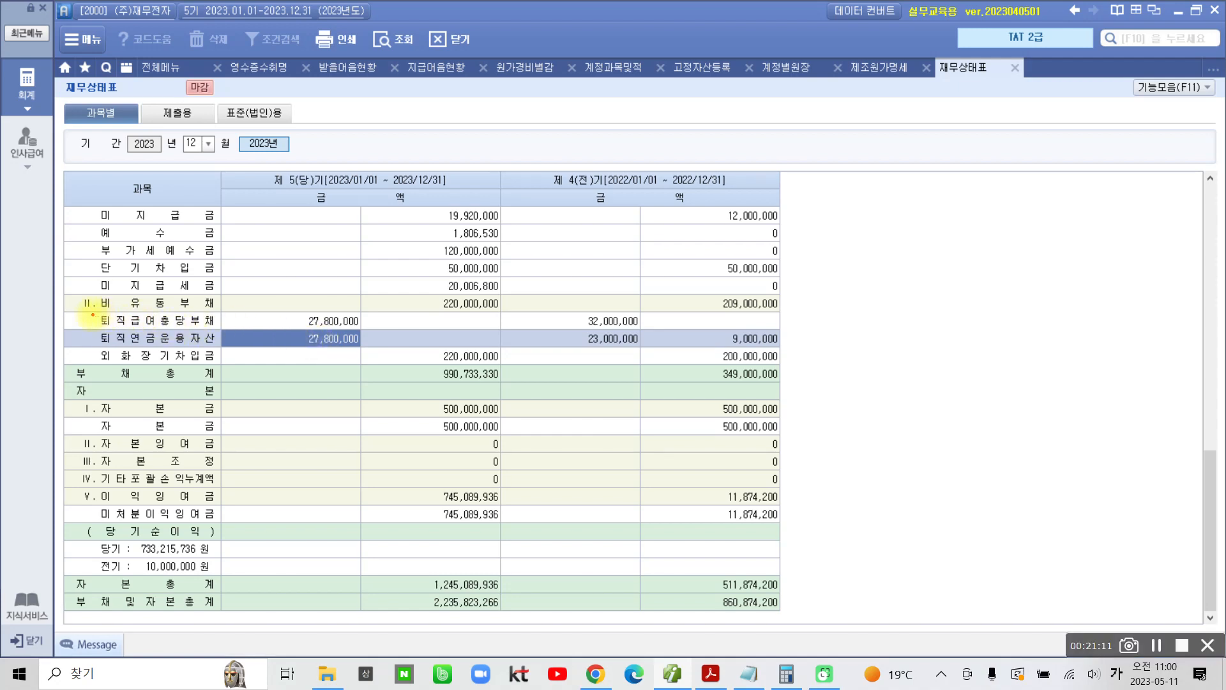
{"action": "left_click_drag", "start_coordinate": [93, 314], "coordinate": [220, 313]}
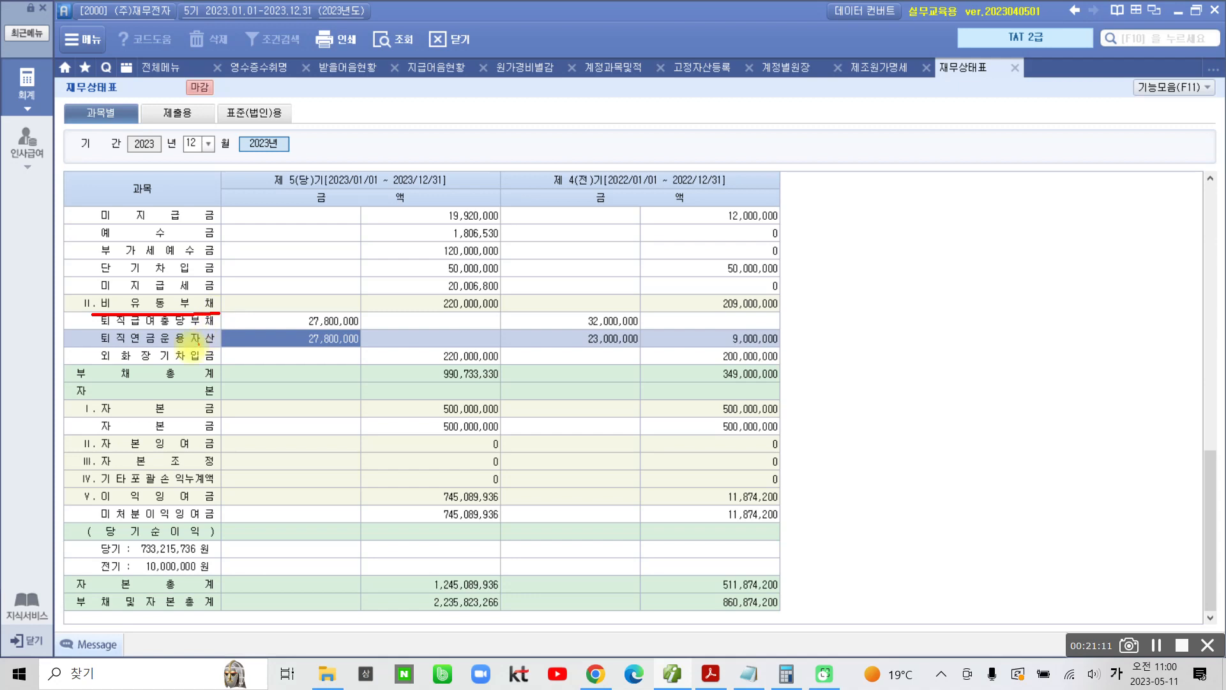
{"action": "mouse_move", "coordinate": [94, 348]}
{"action": "left_mouse_down"}
{"action": "mouse_move", "coordinate": [190, 368]}
{"action": "mouse_move", "coordinate": [185, 346]}
{"action": "mouse_move", "coordinate": [102, 348]}
{"action": "left_mouse_up"}
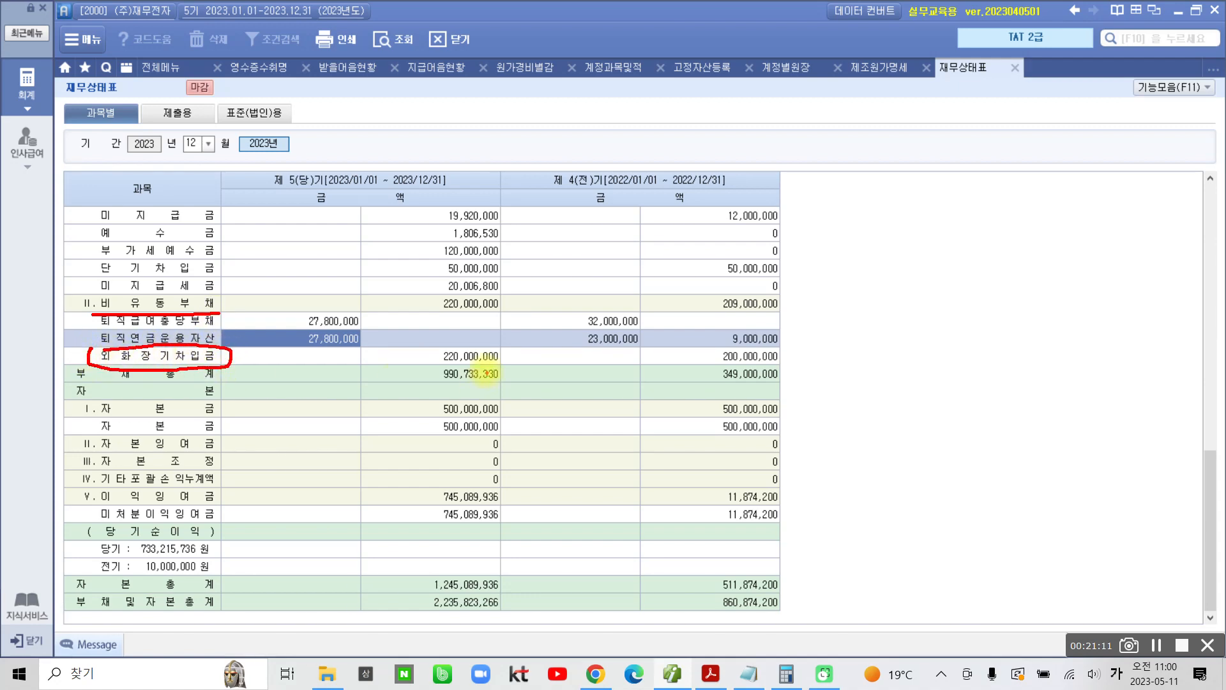
{"action": "mouse_move", "coordinate": [451, 352]}
{"action": "left_mouse_down"}
{"action": "mouse_move", "coordinate": [434, 351]}
{"action": "mouse_move", "coordinate": [504, 351]}
{"action": "mouse_move", "coordinate": [447, 345]}
{"action": "left_mouse_up"}
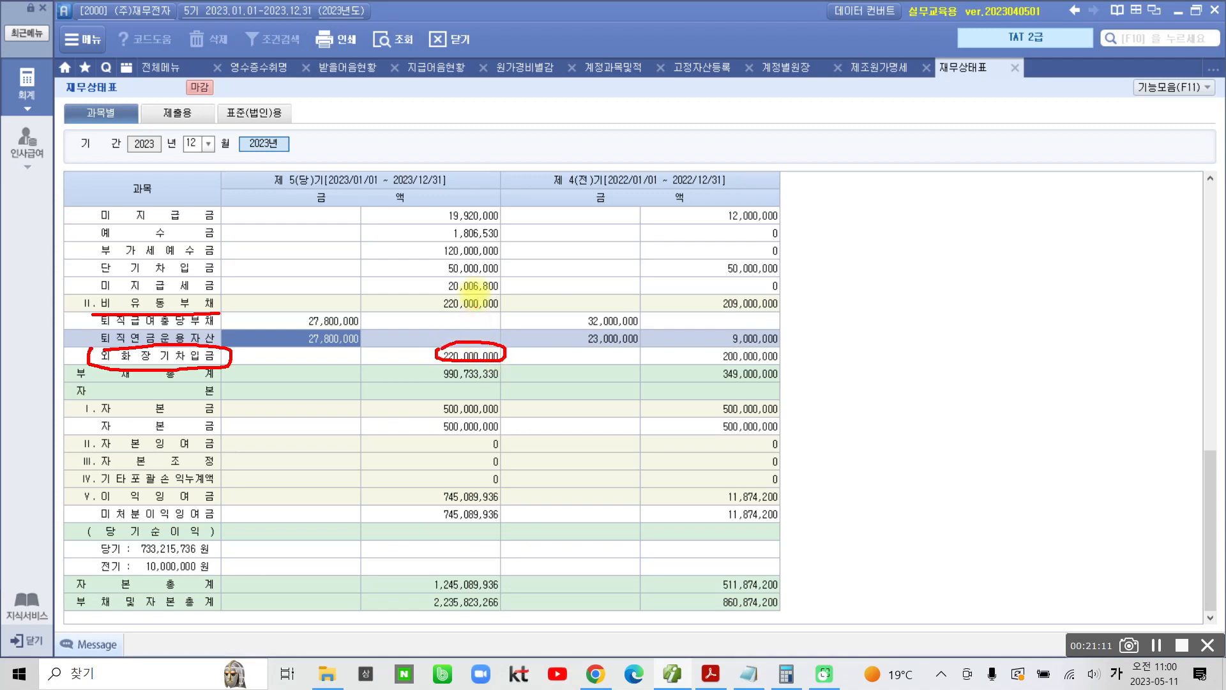
{"action": "mouse_move", "coordinate": [458, 292]}
{"action": "left_mouse_down"}
{"action": "mouse_move", "coordinate": [480, 309]}
{"action": "mouse_move", "coordinate": [489, 293]}
{"action": "mouse_move", "coordinate": [448, 307]}
{"action": "left_mouse_up"}
{"action": "mouse_move", "coordinate": [349, 312]}
{"action": "left_mouse_down"}
{"action": "mouse_move", "coordinate": [370, 324]}
{"action": "mouse_move", "coordinate": [353, 351]}
{"action": "mouse_move", "coordinate": [299, 342]}
{"action": "mouse_move", "coordinate": [311, 316]}
{"action": "left_mouse_up"}
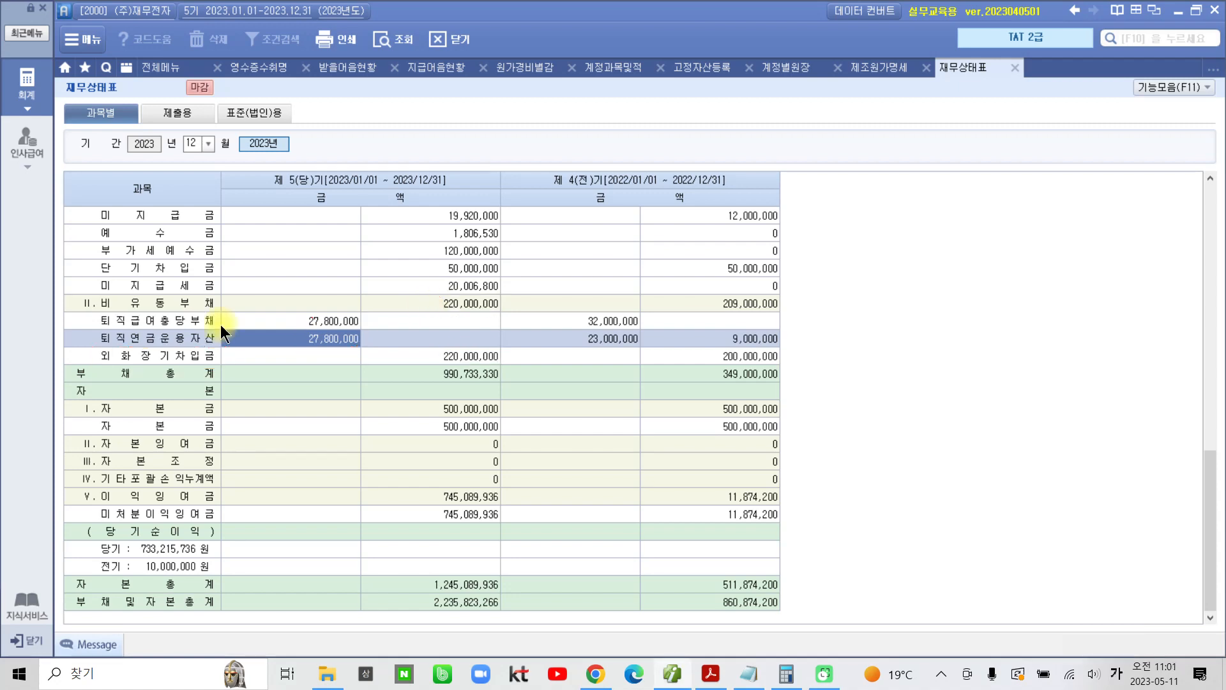
Step: Compare the current-period 퇴직연금운용자산 amount under 투자자산 with the 퇴직연금운용자산 amount under 비유동부채
{"action": "scroll", "coordinate": [275, 416], "scroll_direction": "up", "scroll_amount": 10}
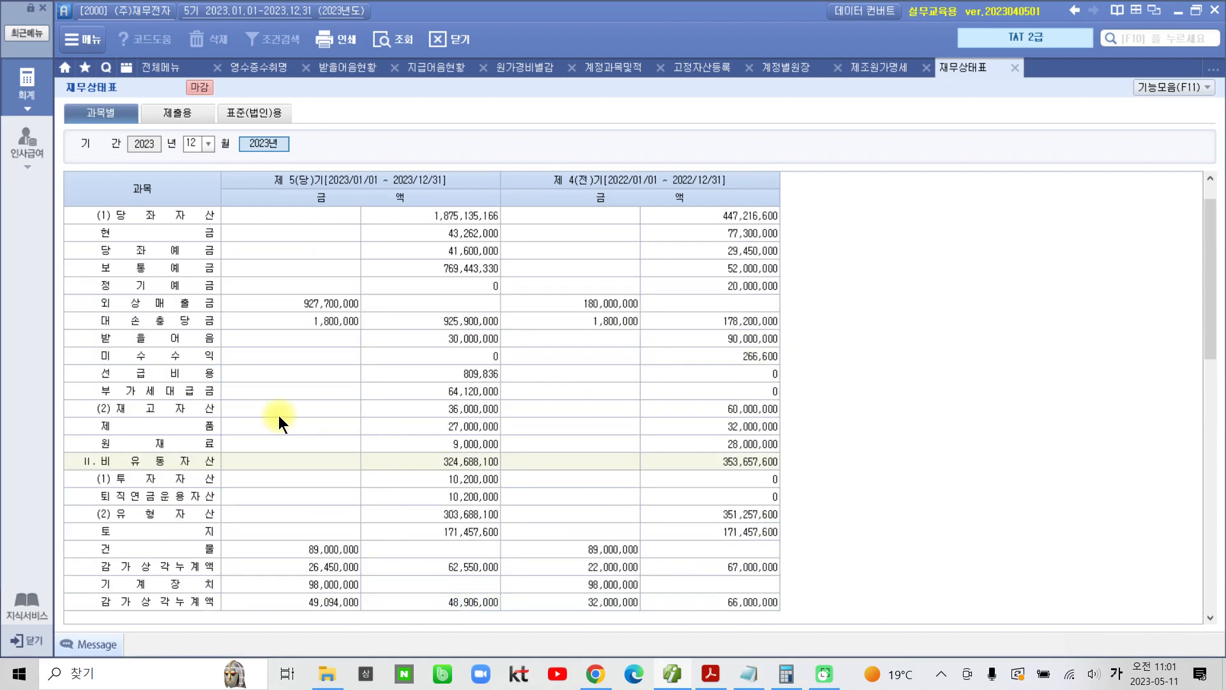
{"action": "left_click", "coordinate": [270, 485]}
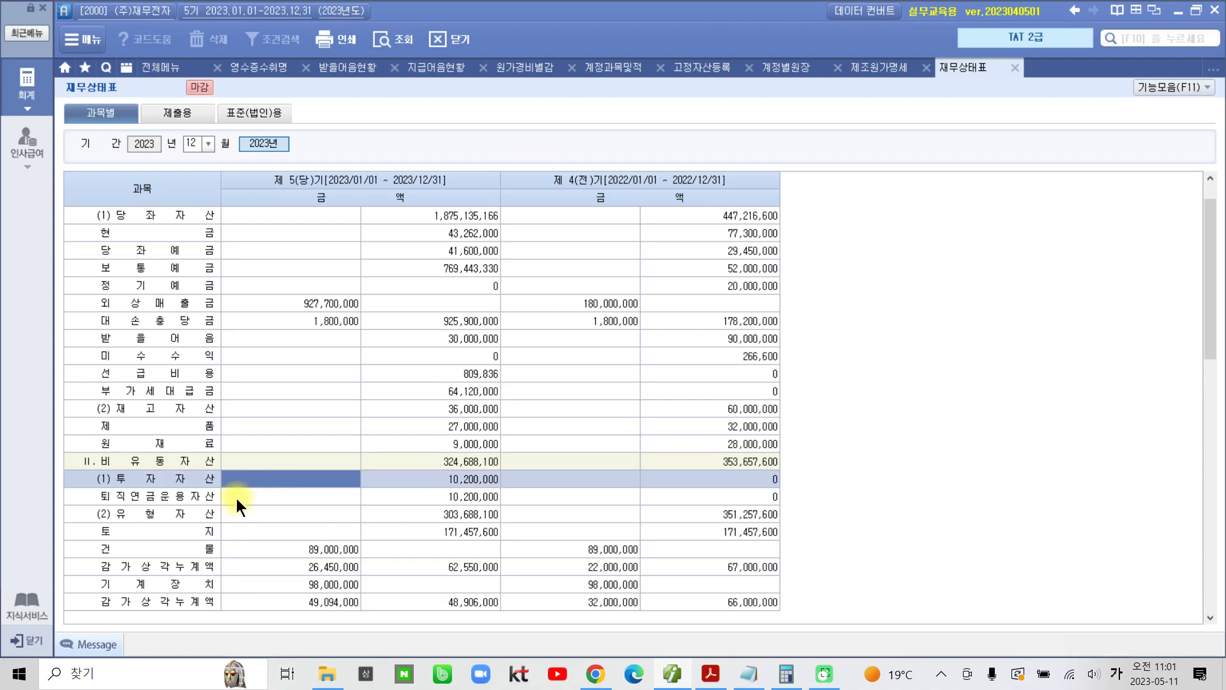
{"action": "left_click", "coordinate": [287, 497]}
{"action": "left_click", "coordinate": [439, 497]}
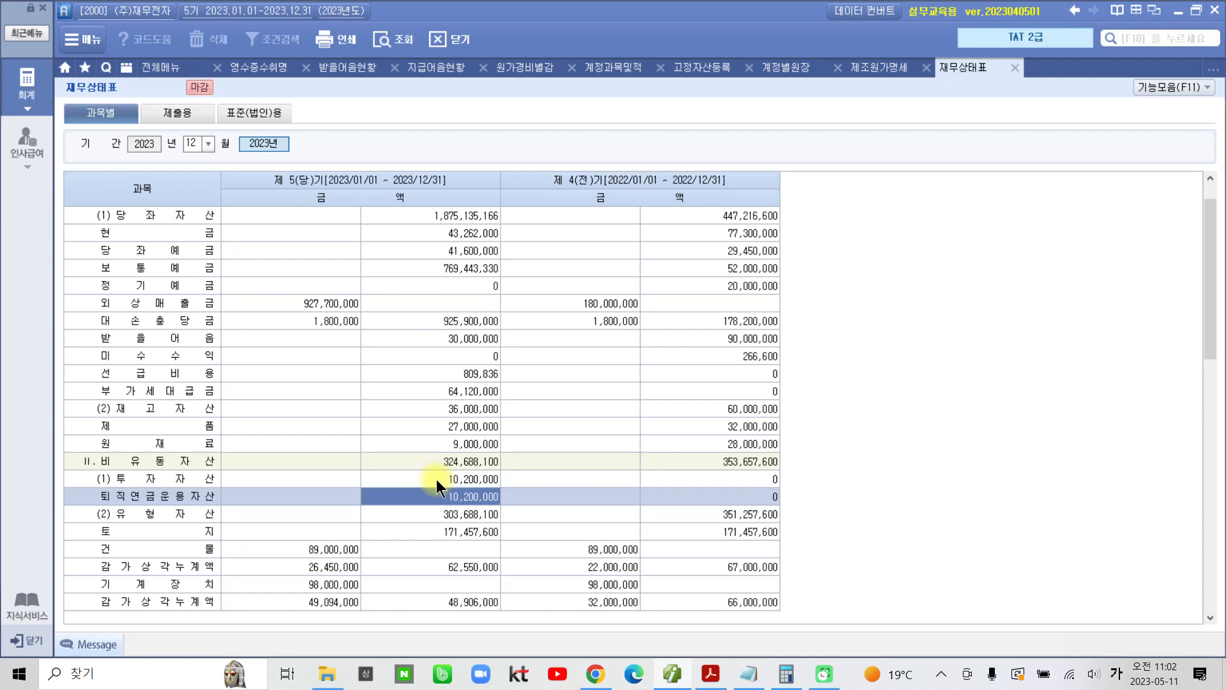
{"action": "scroll", "coordinate": [436, 479], "scroll_direction": "down", "scroll_amount": 10}
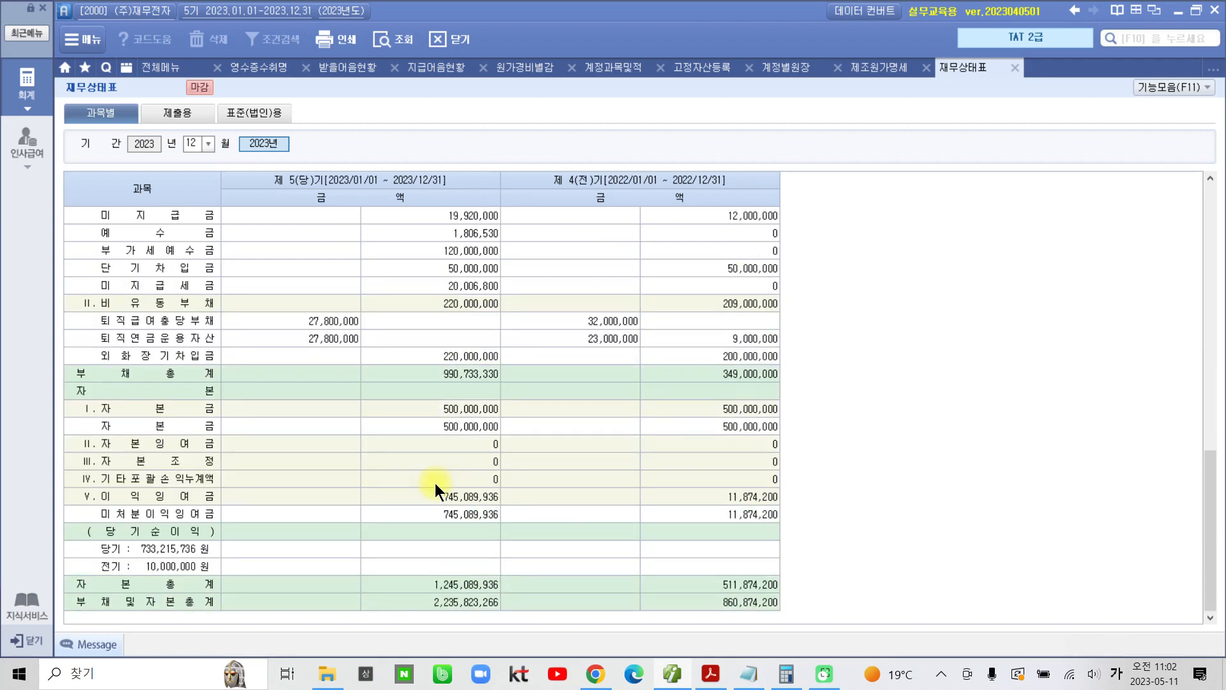
{"action": "left_click", "coordinate": [323, 339]}
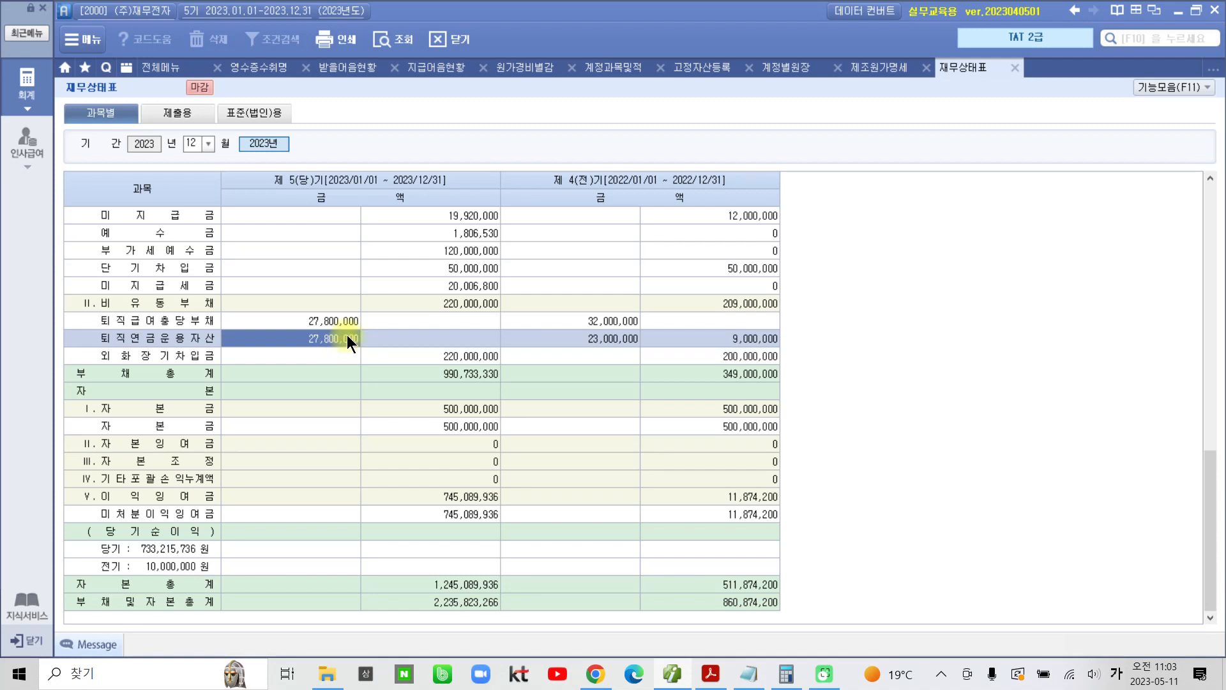
Step: Return to the asset section of the 재무상태표 and select the current-period 퇴직연금운용자산 amount under 투자자산
{"action": "scroll", "coordinate": [342, 350], "scroll_direction": "up", "scroll_amount": 10}
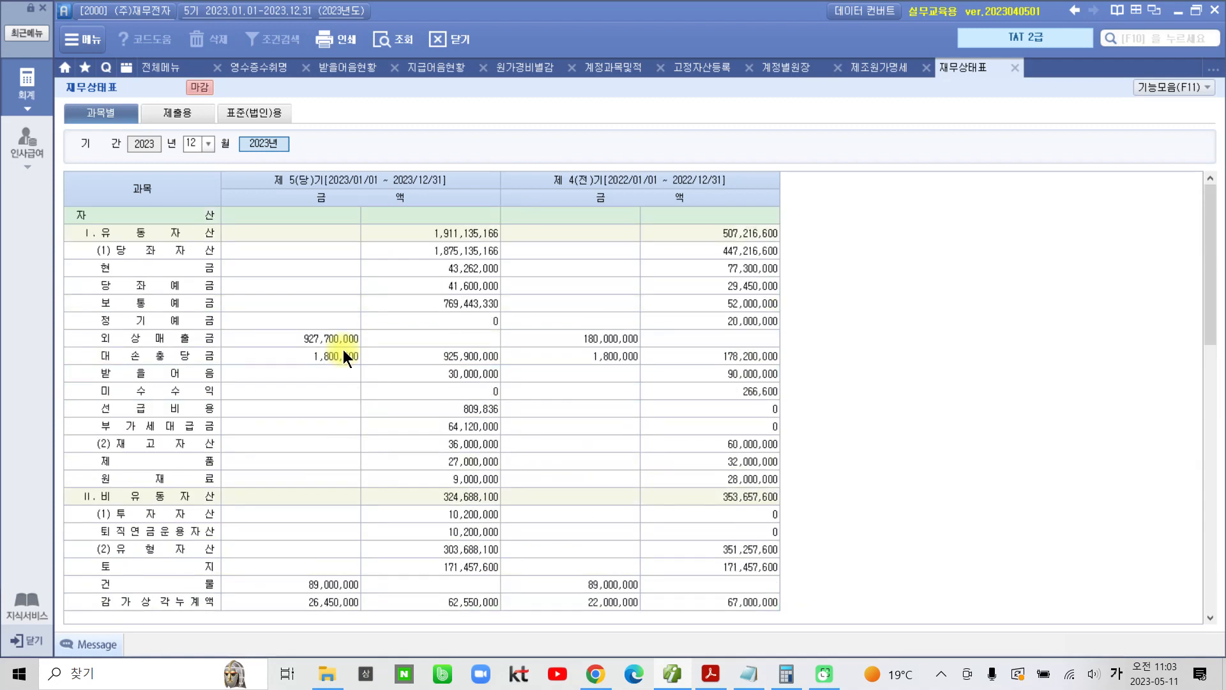
{"action": "left_click", "coordinate": [428, 535]}
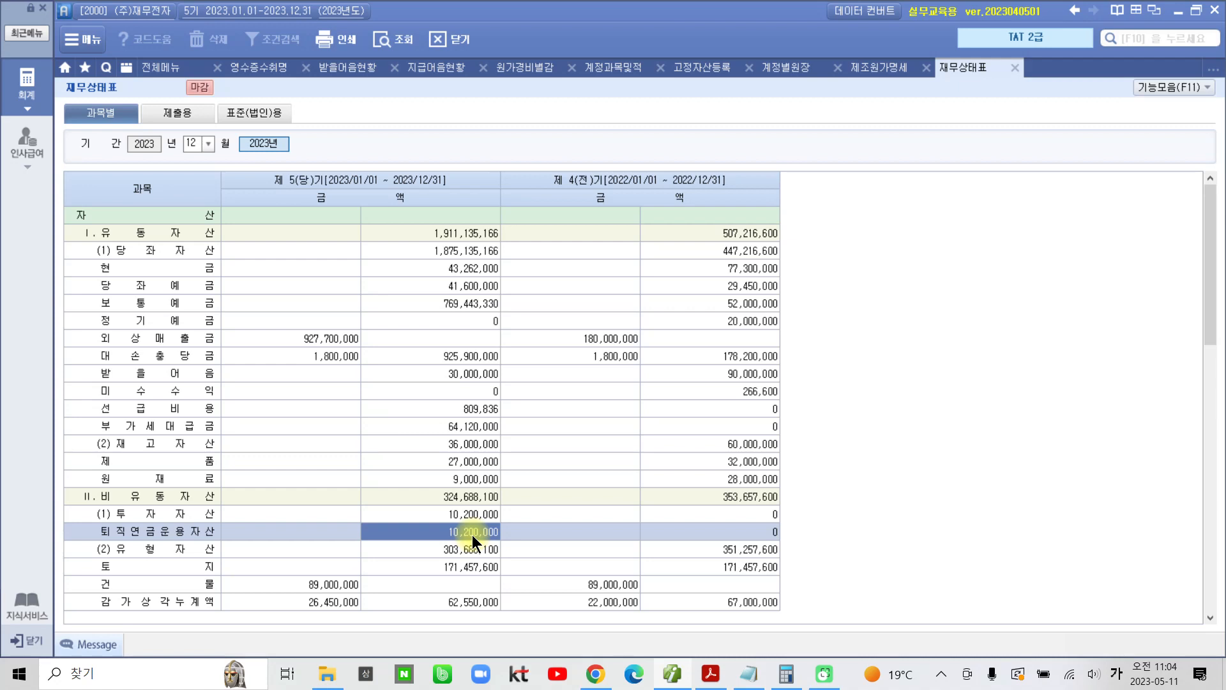
Step: Switch to the textbook PDF in Acrobat Reader and highlight "재무상태표 조회" and "개발비" in question 09
{"action": "left_click", "coordinate": [711, 674]}
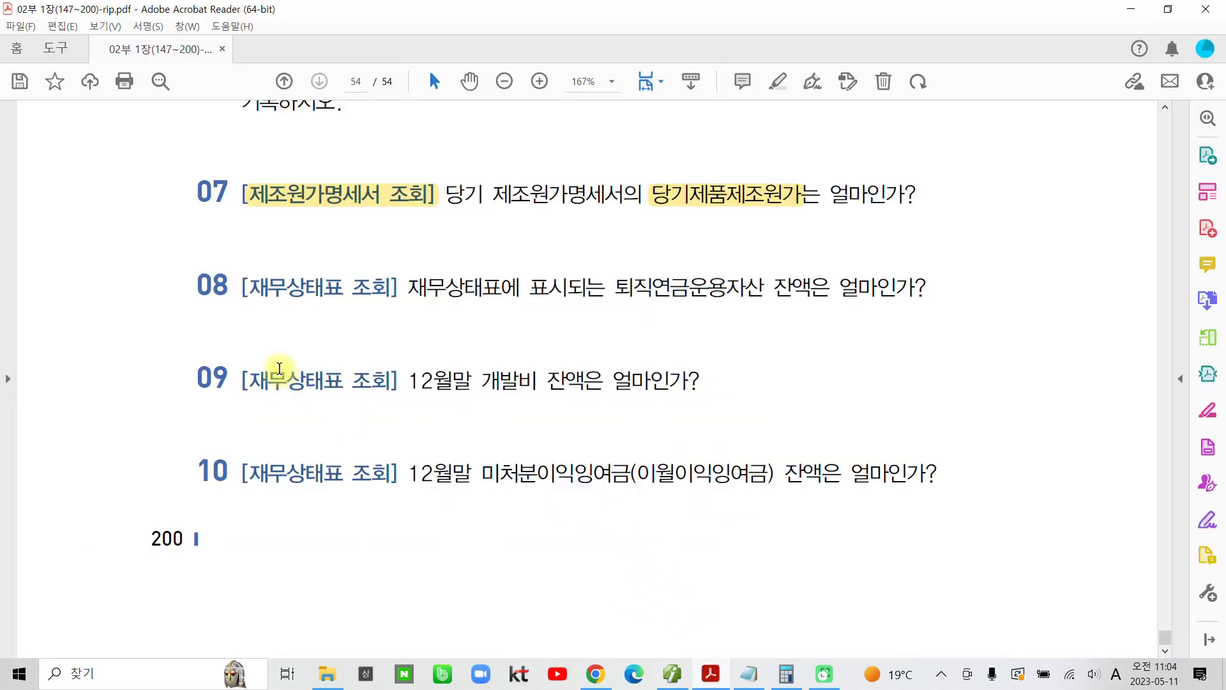
{"action": "left_click_drag", "start_coordinate": [242, 380], "coordinate": [363, 384]}
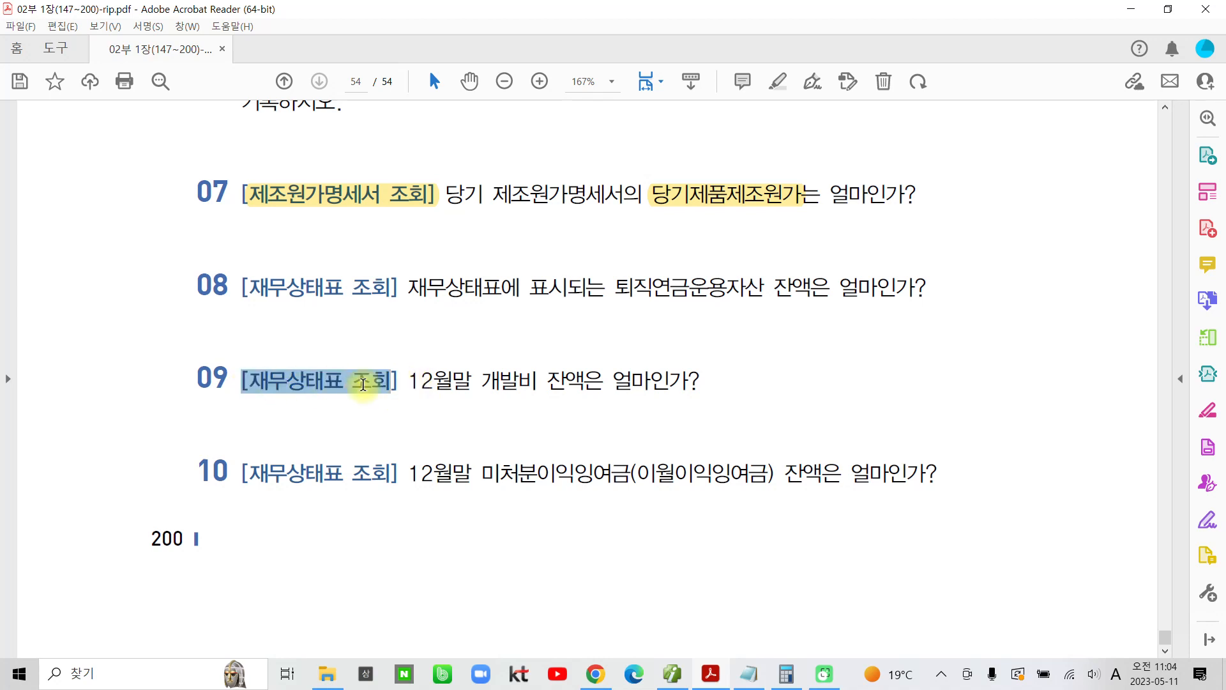
{"action": "left_click", "coordinate": [379, 314]}
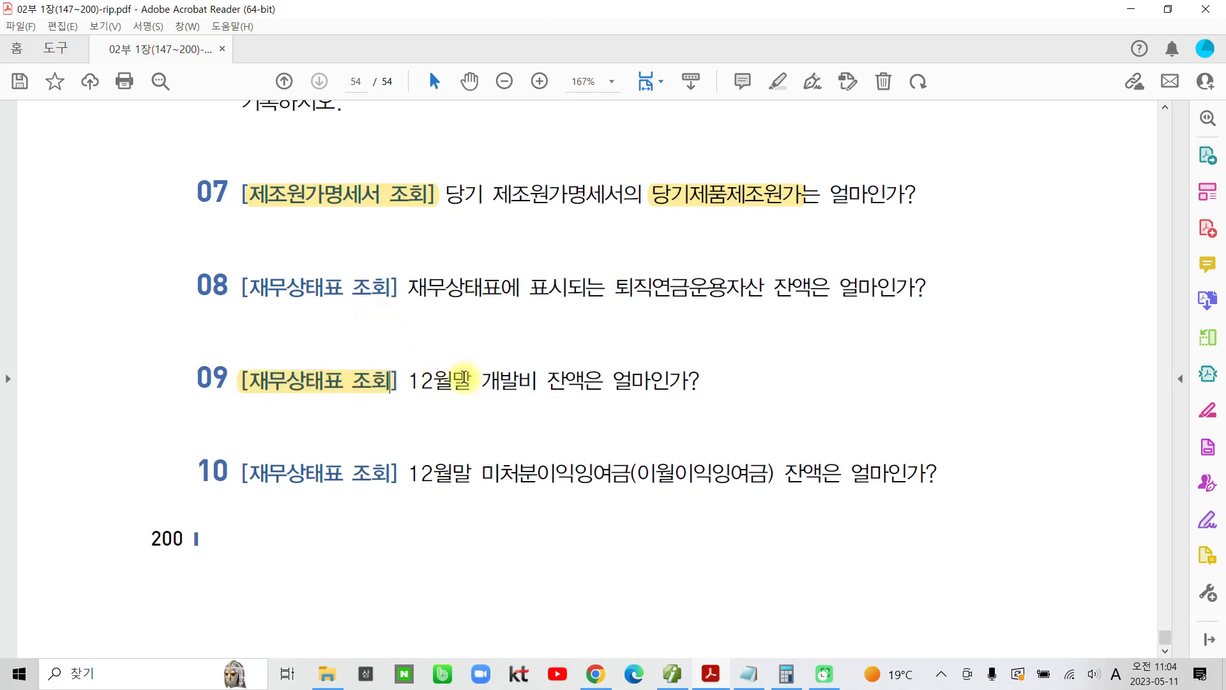
{"action": "left_click_drag", "start_coordinate": [484, 381], "coordinate": [542, 382]}
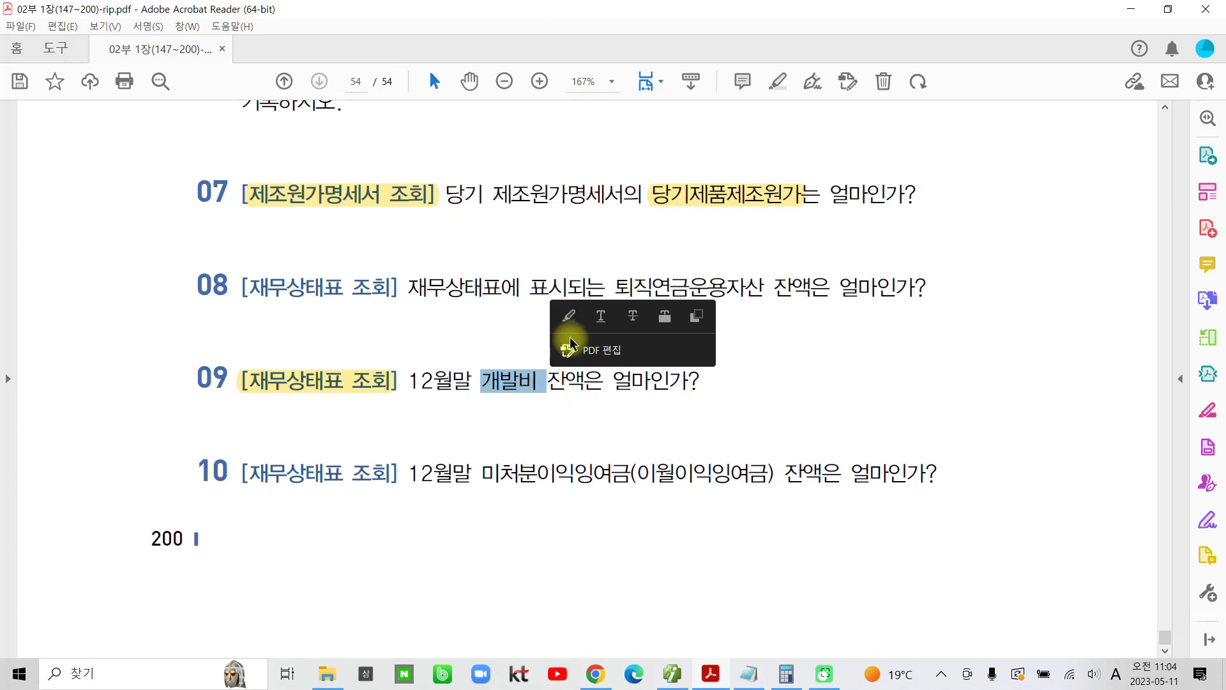
{"action": "left_click", "coordinate": [566, 316]}
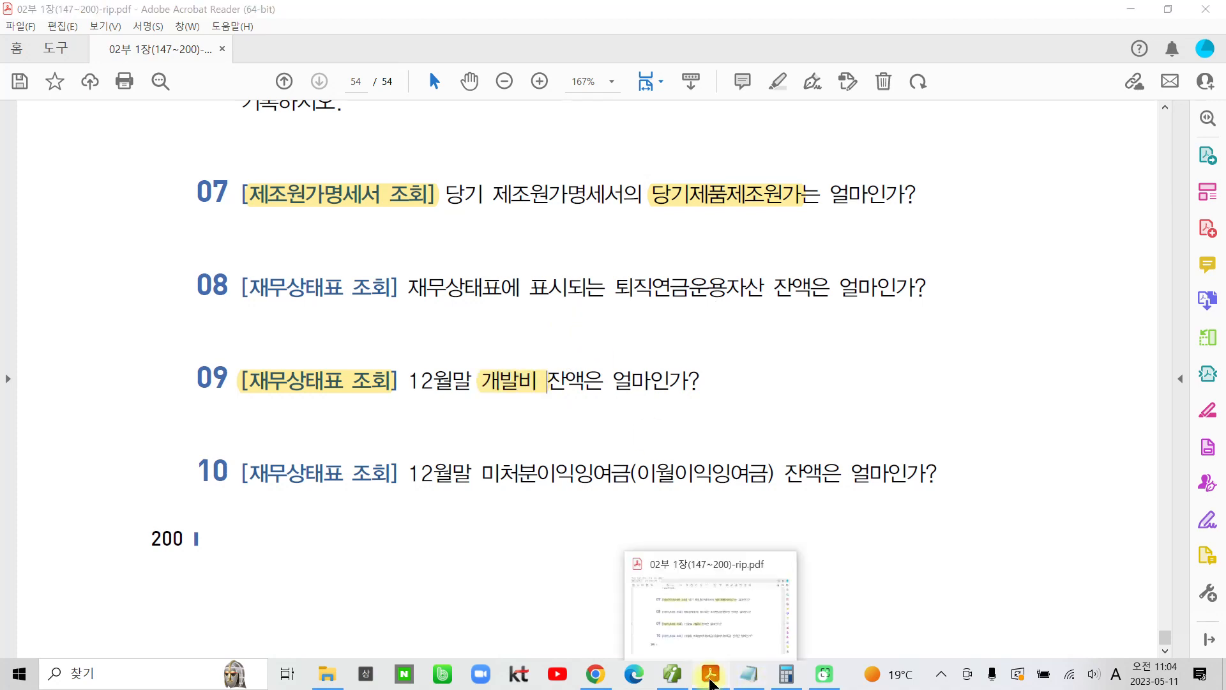
Step: Return to the accounting program and select the current-period 개발비 amount under 무형자산 in the 재무상태표
{"action": "left_click", "coordinate": [721, 677]}
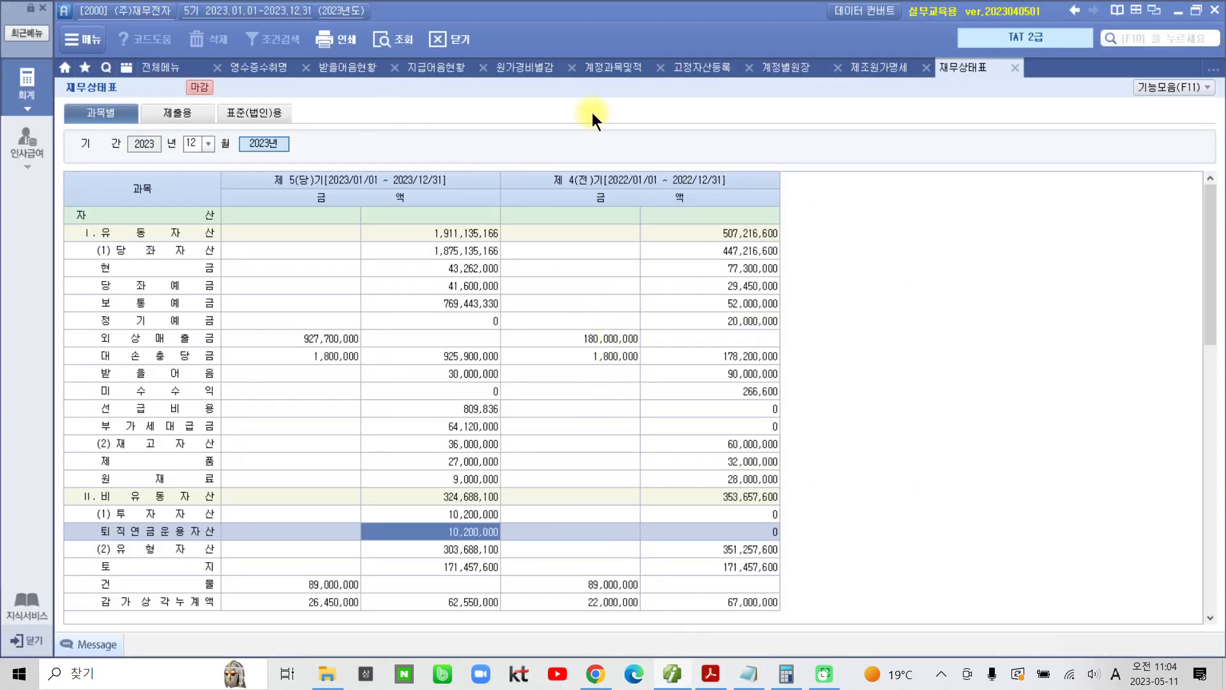
{"action": "left_click", "coordinate": [333, 389]}
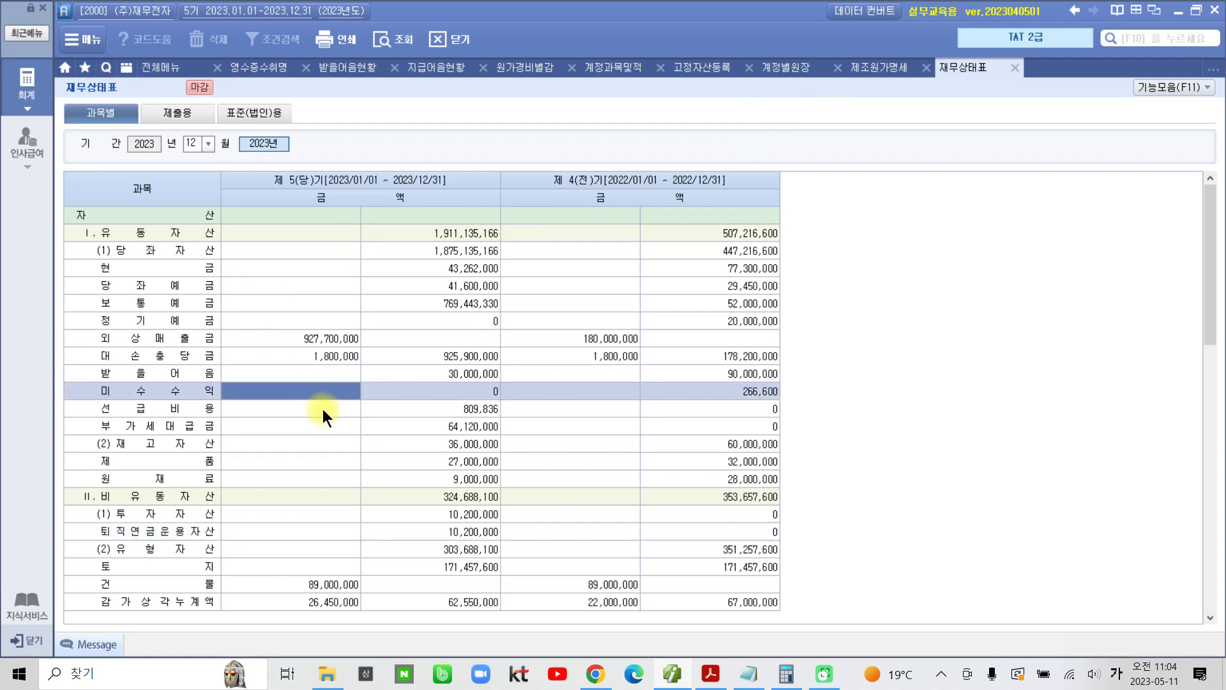
{"action": "scroll", "coordinate": [323, 409], "scroll_direction": "down", "scroll_amount": 6}
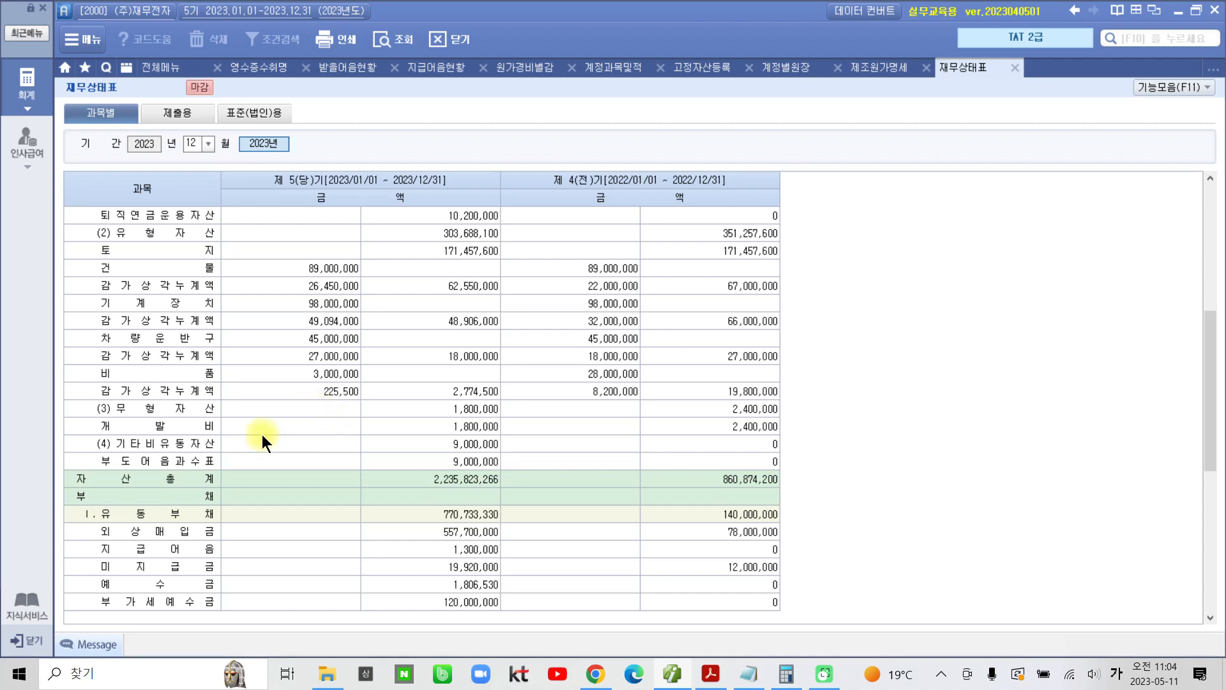
{"action": "left_click", "coordinate": [224, 429]}
{"action": "left_click", "coordinate": [445, 427]}
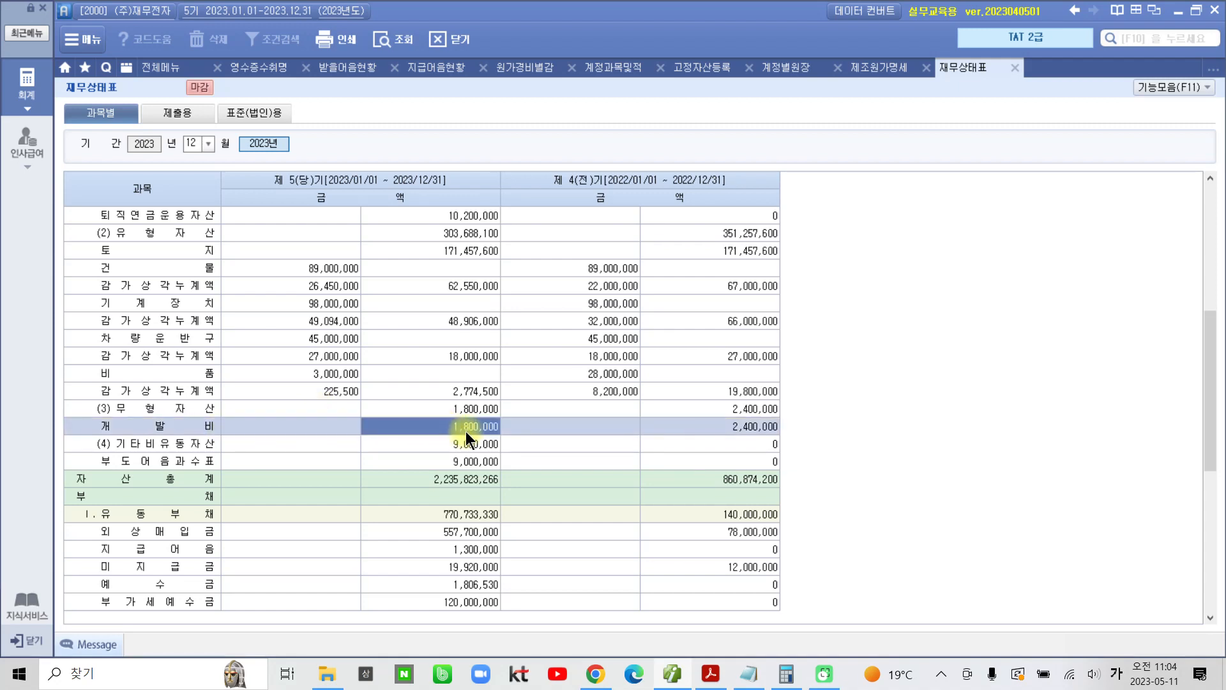
Step: Switch to Notepad and paste the 개발비 balance 1,800,000 after a blank line below the existing entries
{"action": "left_click", "coordinate": [748, 674]}
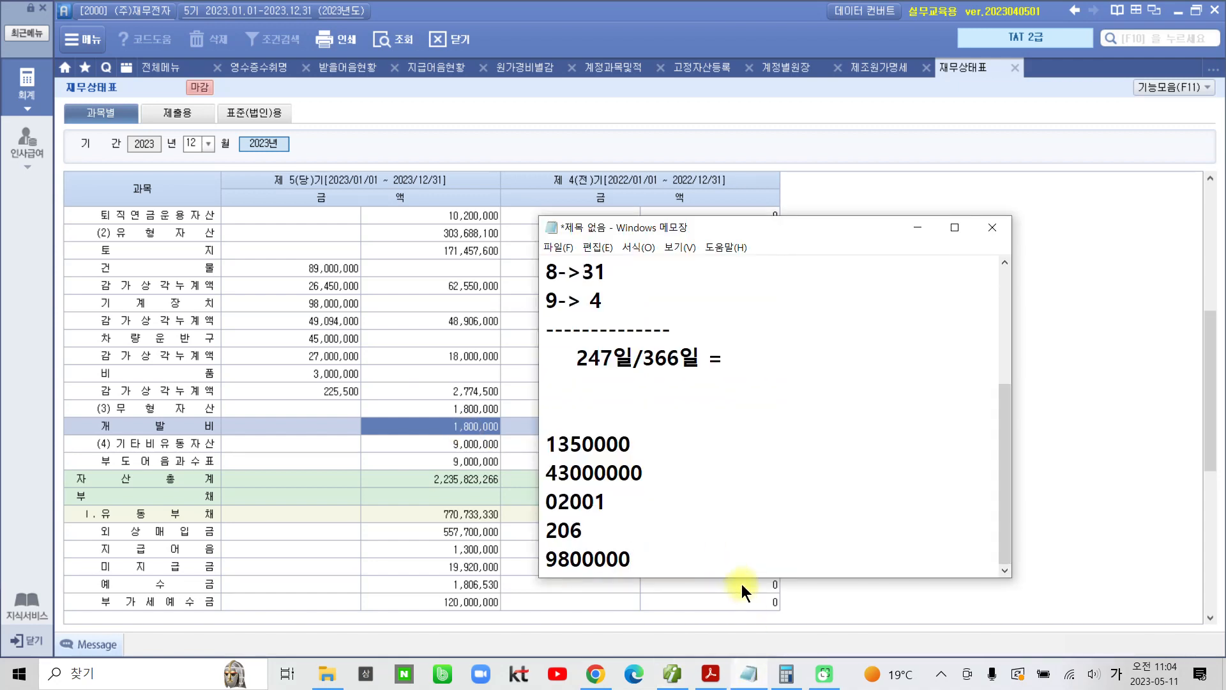
{"action": "key", "text": "Return"}
{"action": "key", "text": "Return"}
{"action": "type", "text": "1,800,000"}
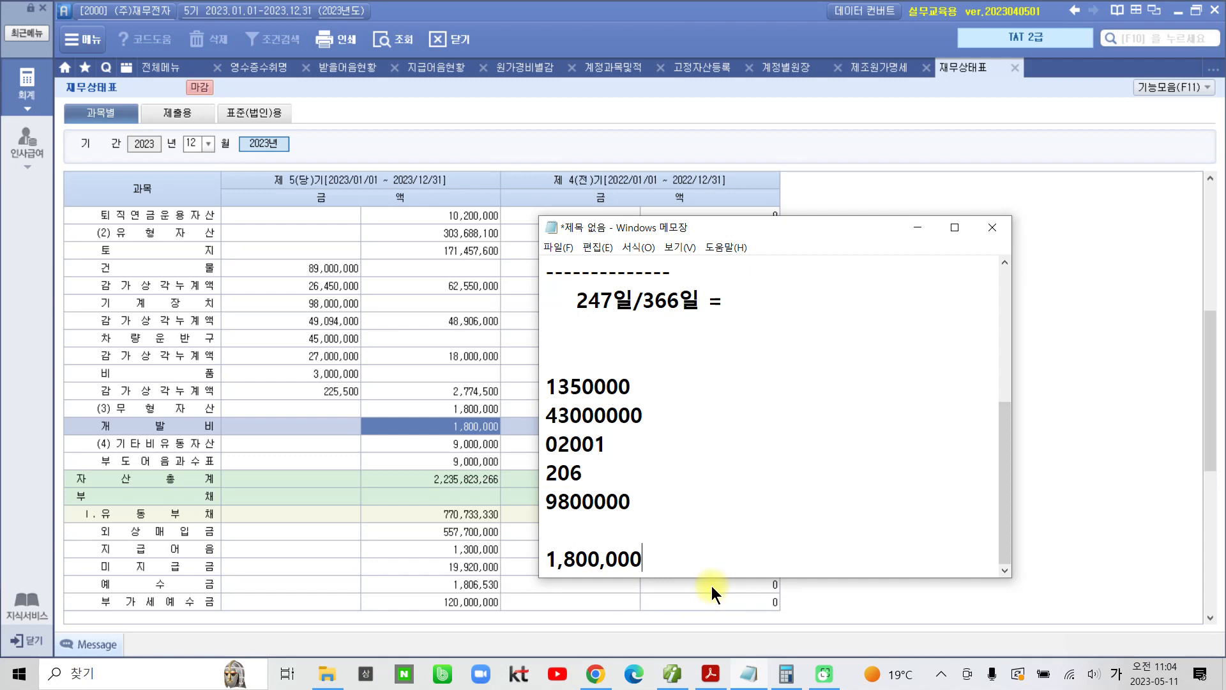
{"action": "key", "text": "Return"}
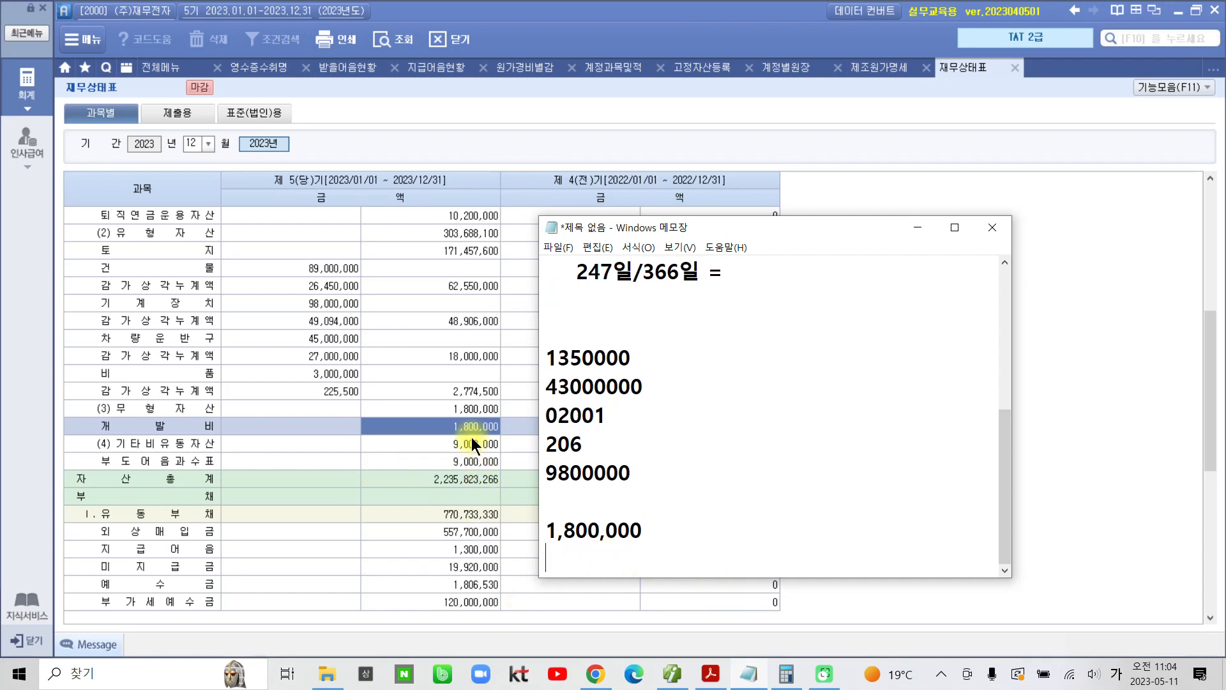
Step: Check question 10 in the textbook PDF, and select the current-period 미처분이익잉여금 amount in the 재무상태표
{"action": "left_click", "coordinate": [701, 679]}
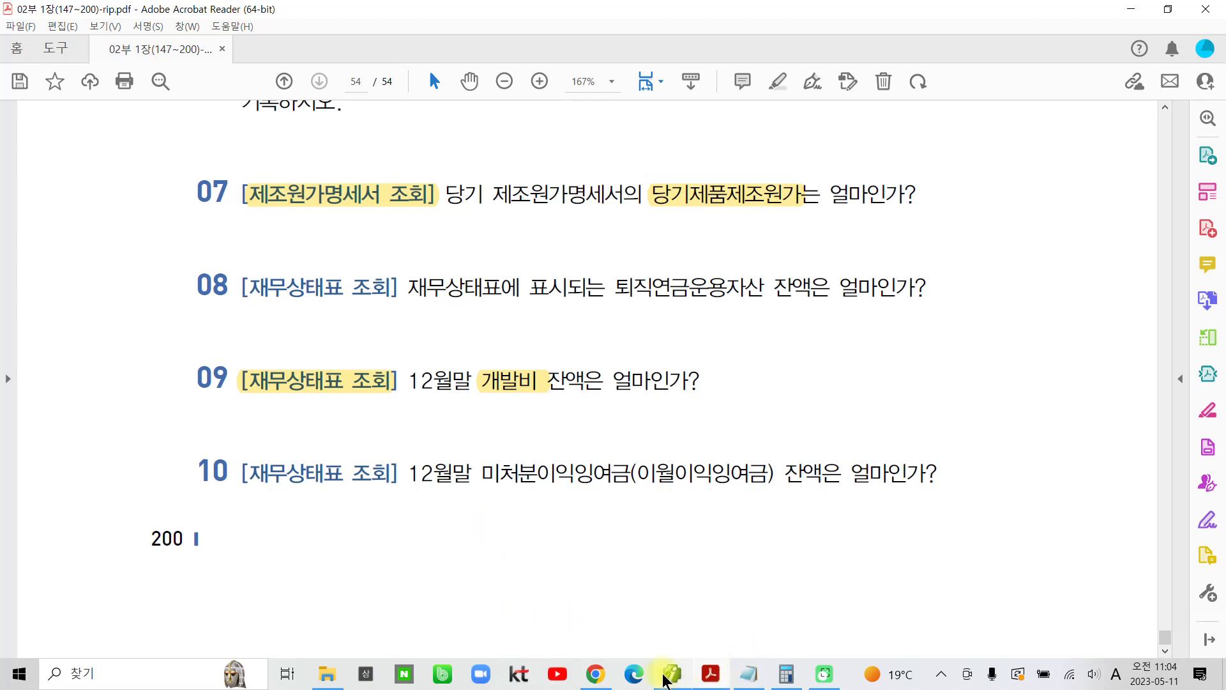
{"action": "left_click", "coordinate": [709, 681]}
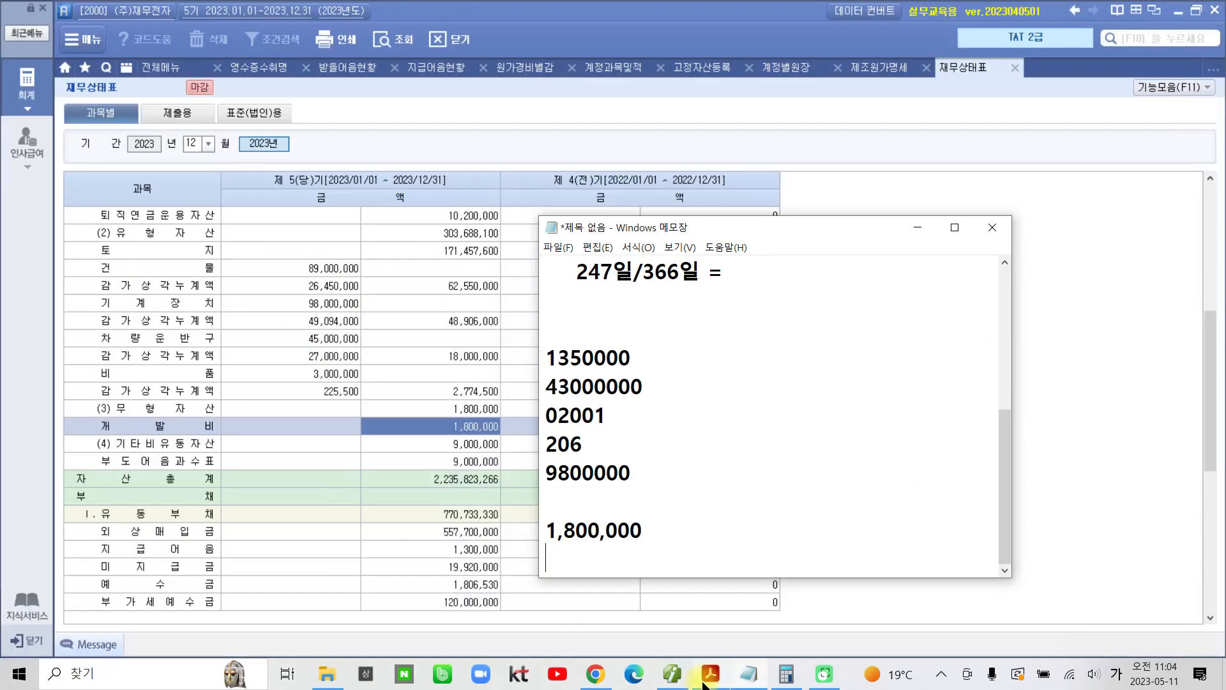
{"action": "left_click", "coordinate": [350, 468]}
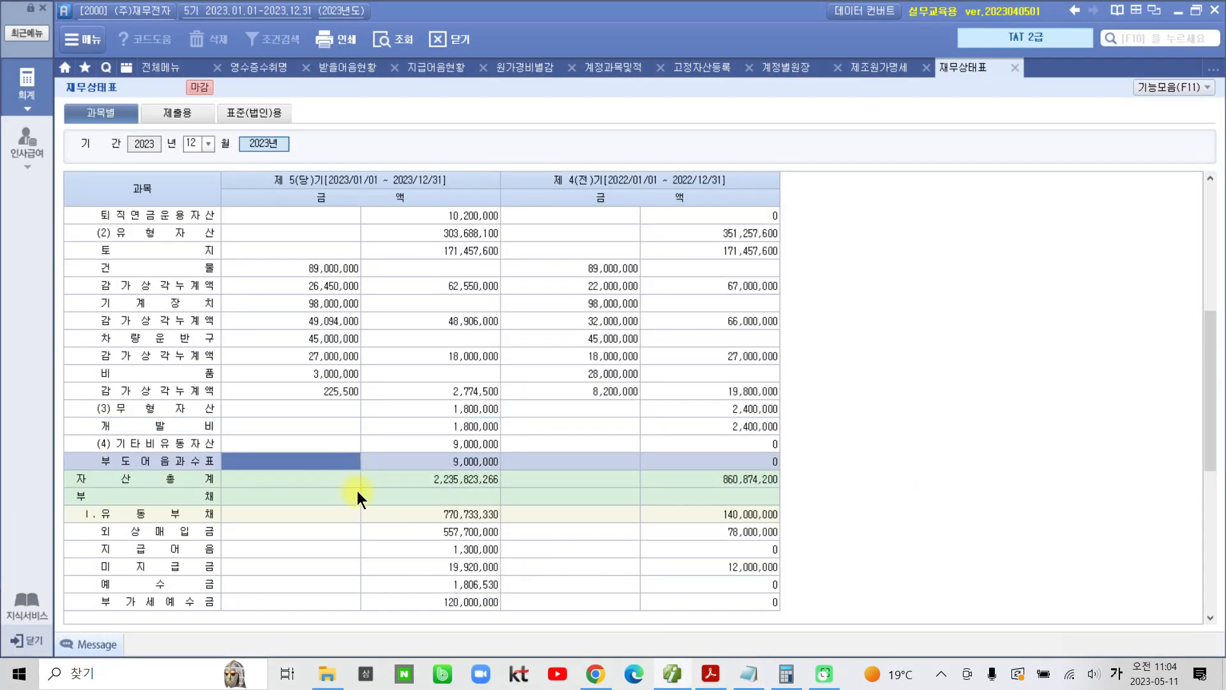
{"action": "scroll", "coordinate": [384, 486], "scroll_direction": "down", "scroll_amount": 6}
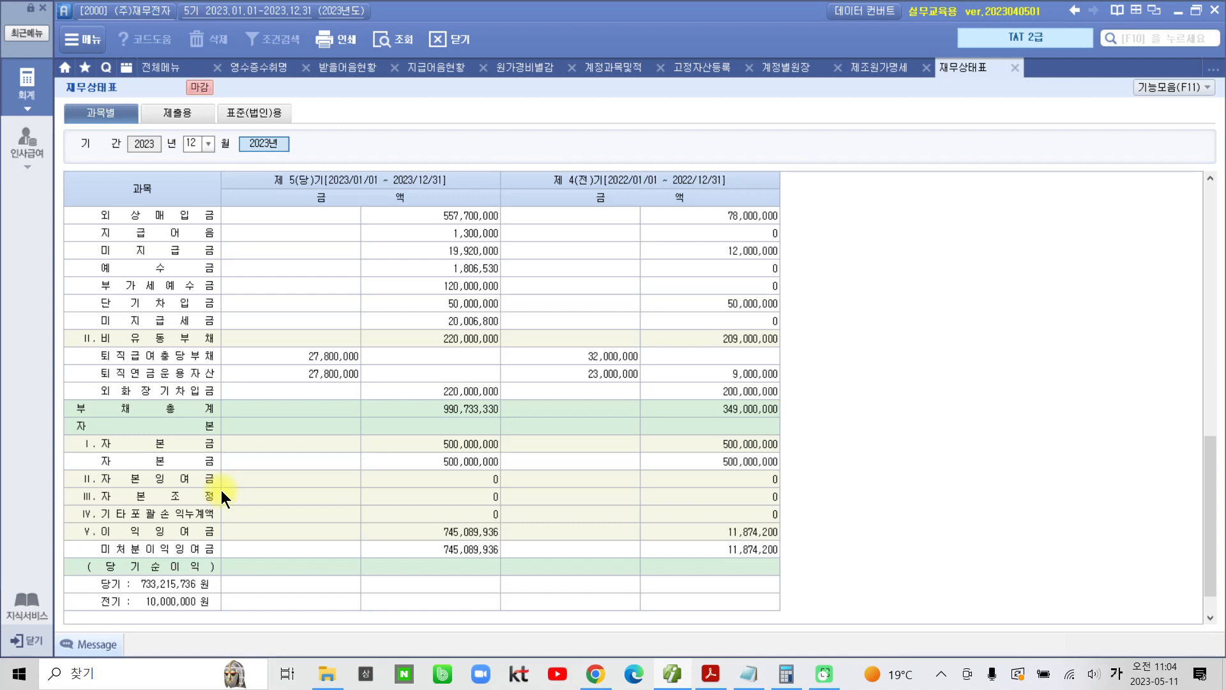
{"action": "scroll", "coordinate": [221, 489], "scroll_direction": "down", "scroll_amount": 1}
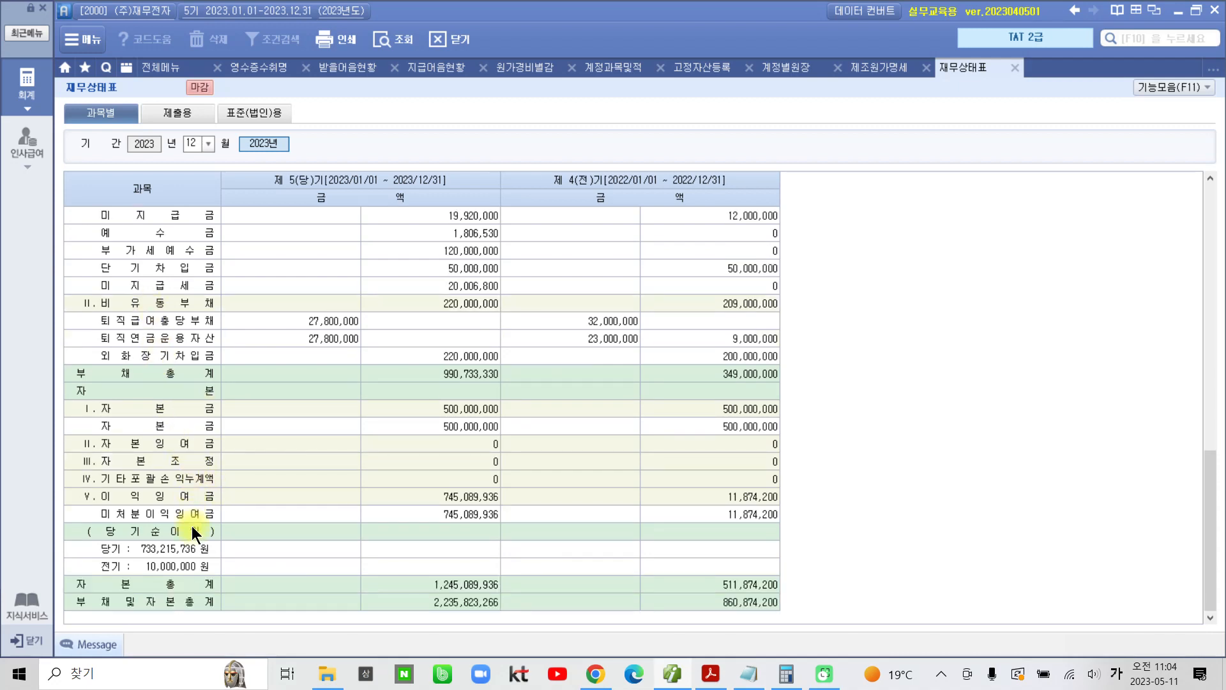
{"action": "left_click", "coordinate": [431, 515]}
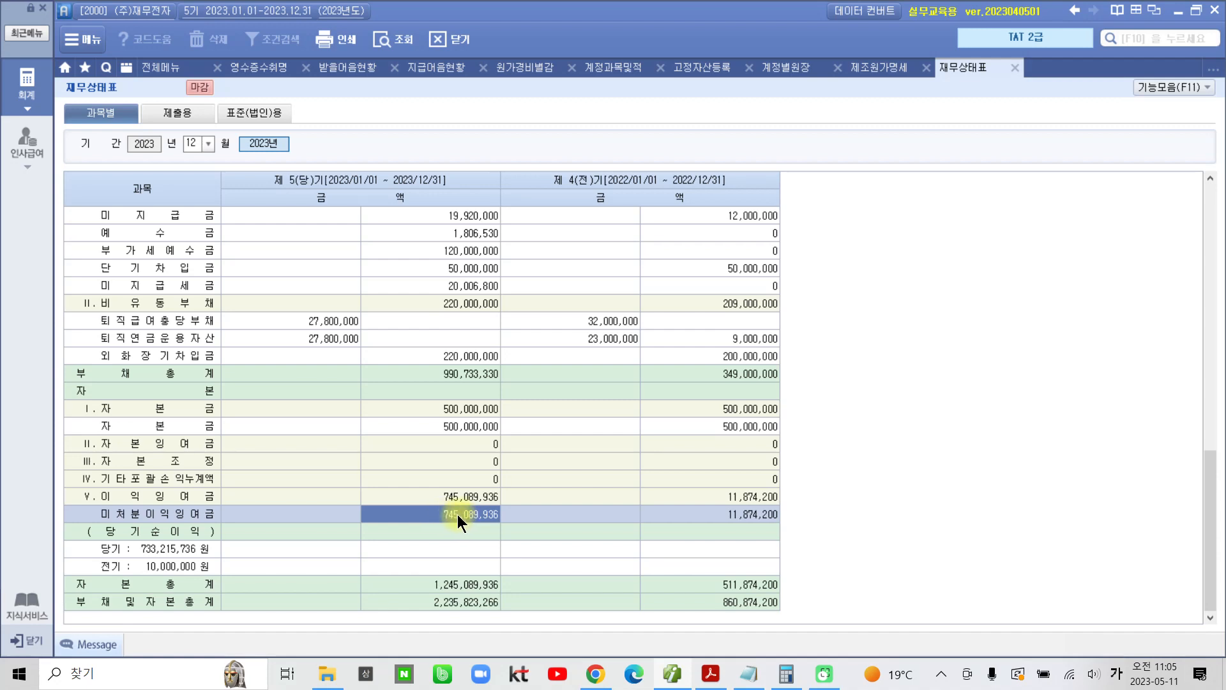
Step: Paste the 미처분이익잉여금 balance 745,089,936 below 1,800,000 in Notepad and minimize the note
{"action": "left_click", "coordinate": [749, 674]}
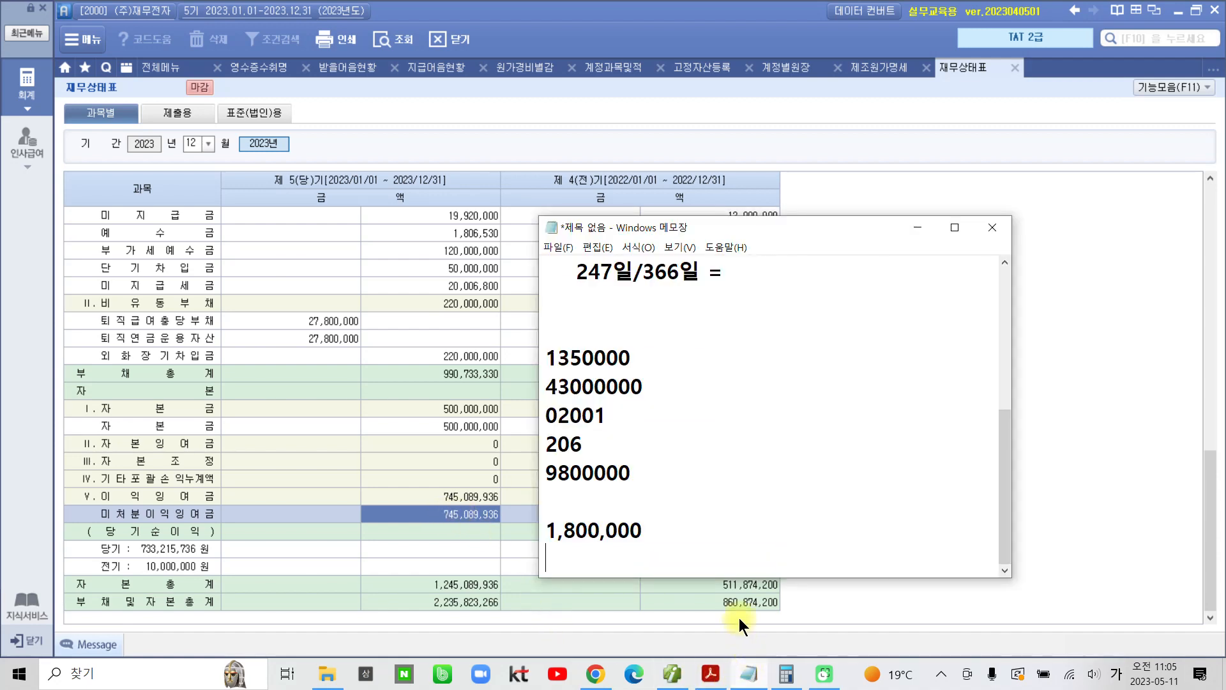
{"action": "type", "text": "745,089,936"}
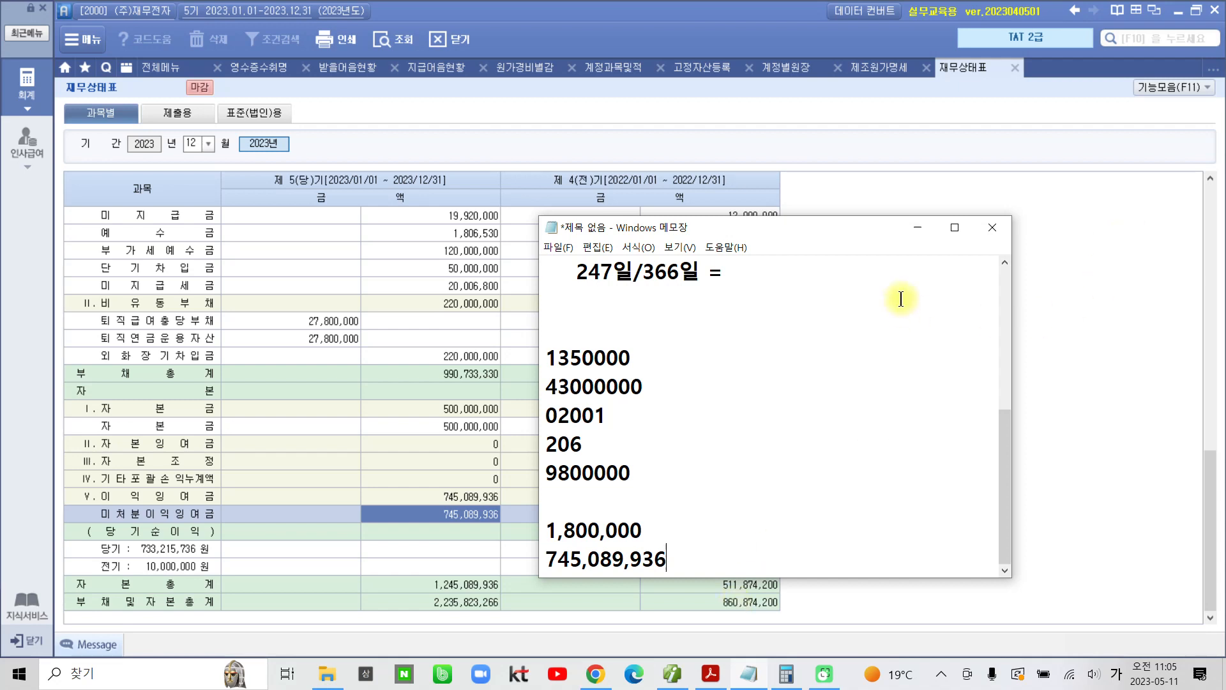
{"action": "left_click", "coordinate": [917, 229]}
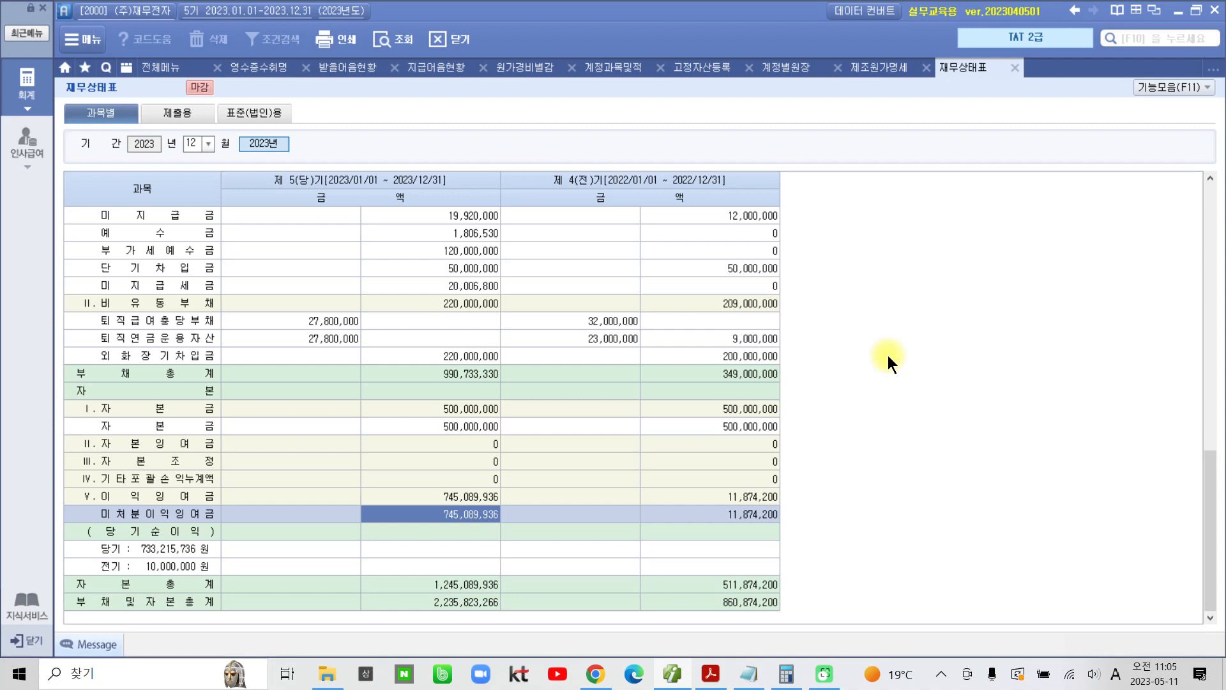
Step: Open the next chapter's PDF, 02부 2장(201~280)-rip, from the 2023년 TAT 2급 folder in File Explorer
{"action": "left_click", "coordinate": [706, 675]}
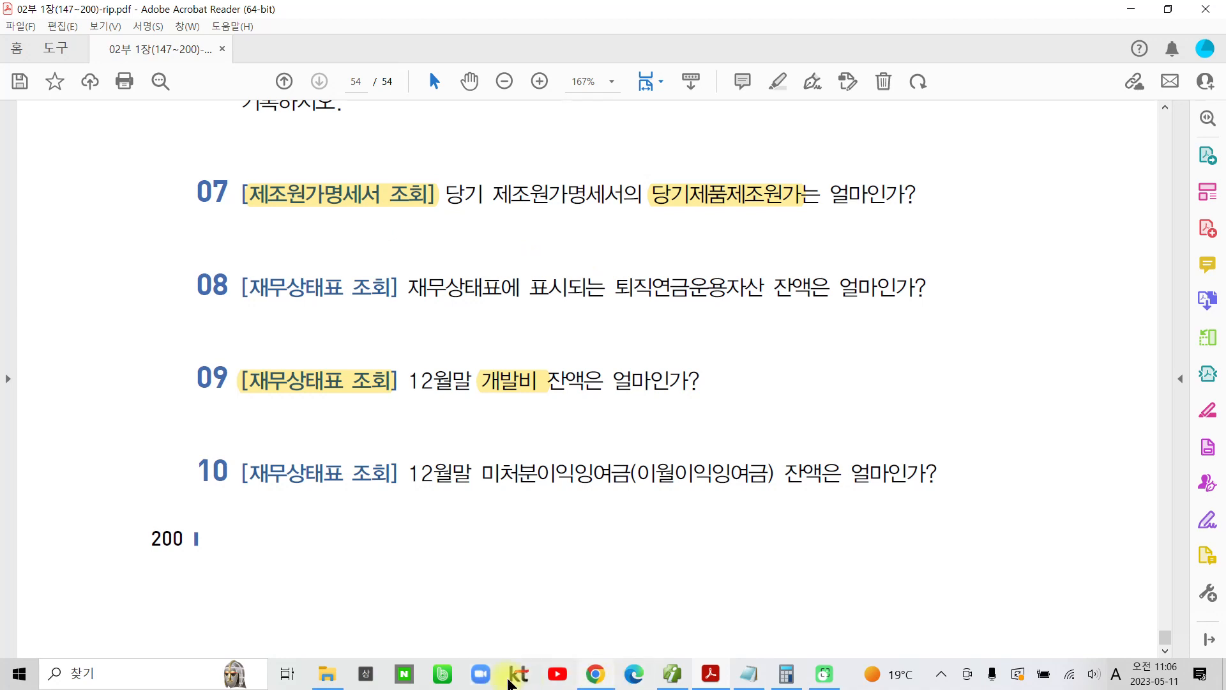
{"action": "left_click", "coordinate": [331, 675]}
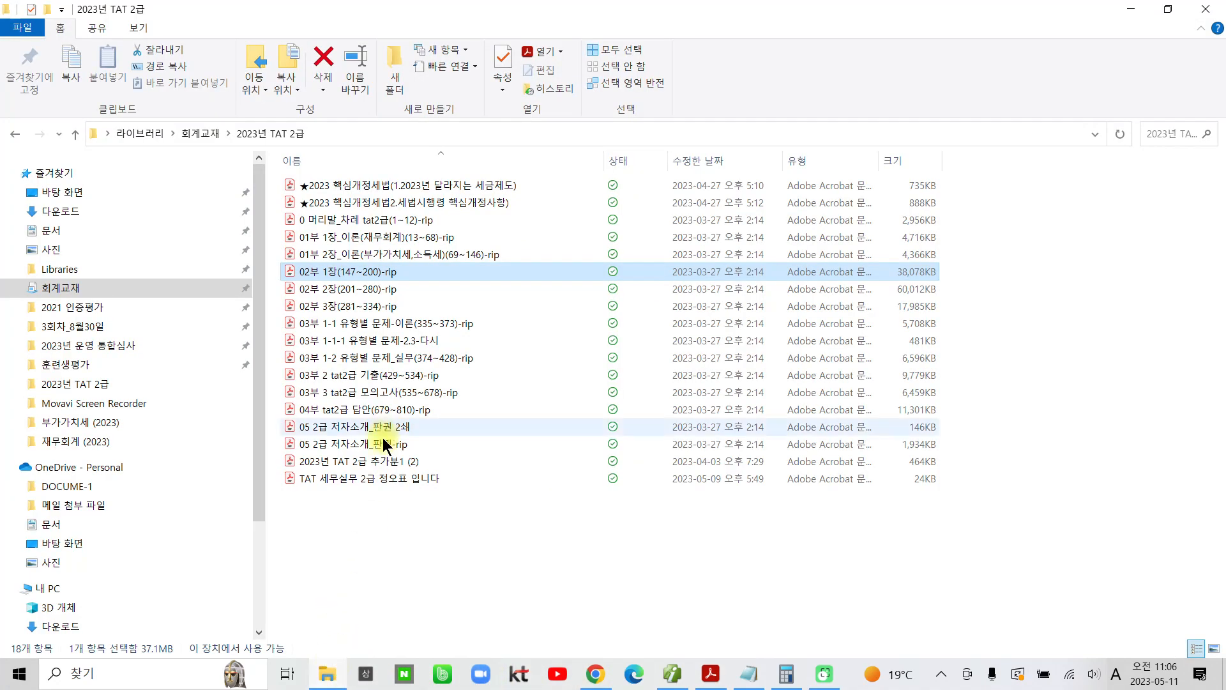
{"action": "left_click", "coordinate": [344, 292]}
{"action": "double_click", "coordinate": [343, 292]}
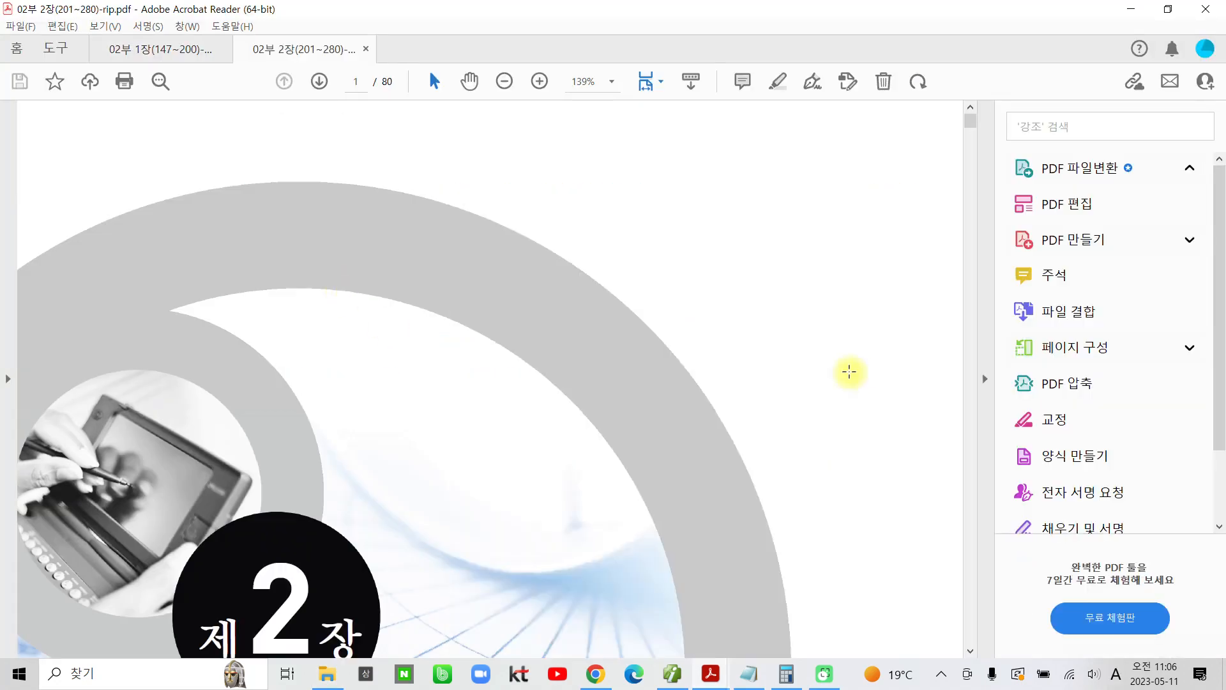
Step: Go to page 3 of the new chapter and highlight the heading "전자세금계산서 발급" in section (1)
{"action": "scroll", "coordinate": [775, 411], "scroll_direction": "down", "scroll_amount": 10}
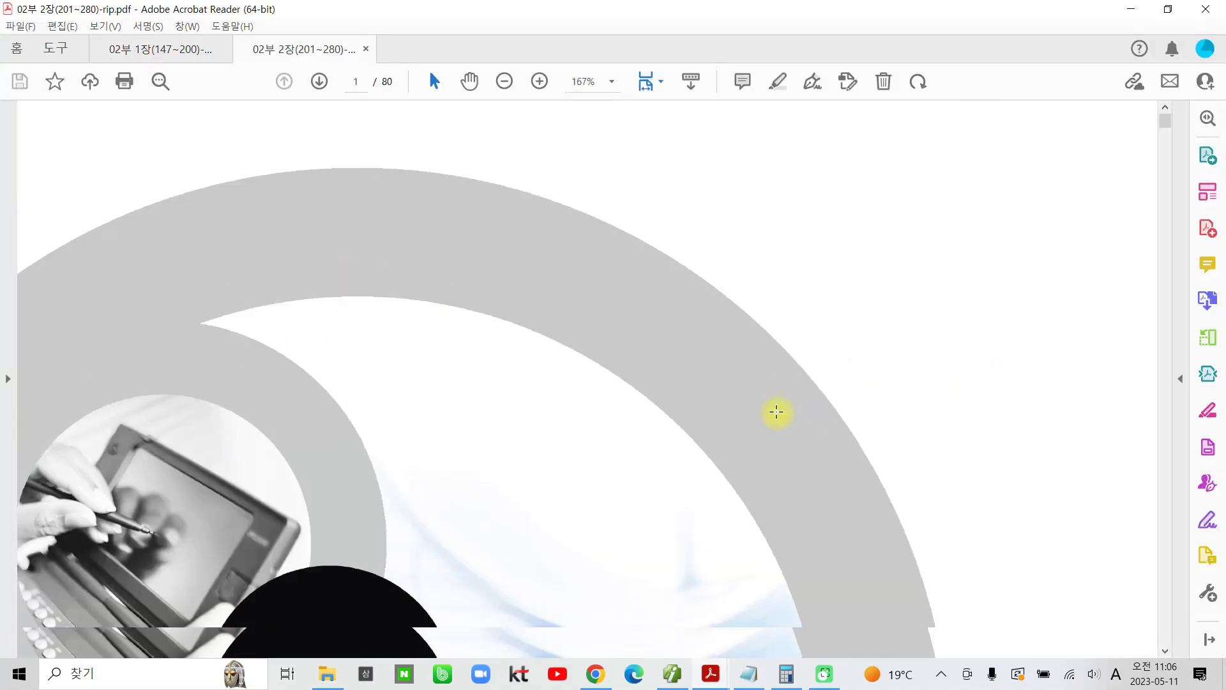
{"action": "scroll", "coordinate": [768, 438], "scroll_direction": "down", "scroll_amount": 10}
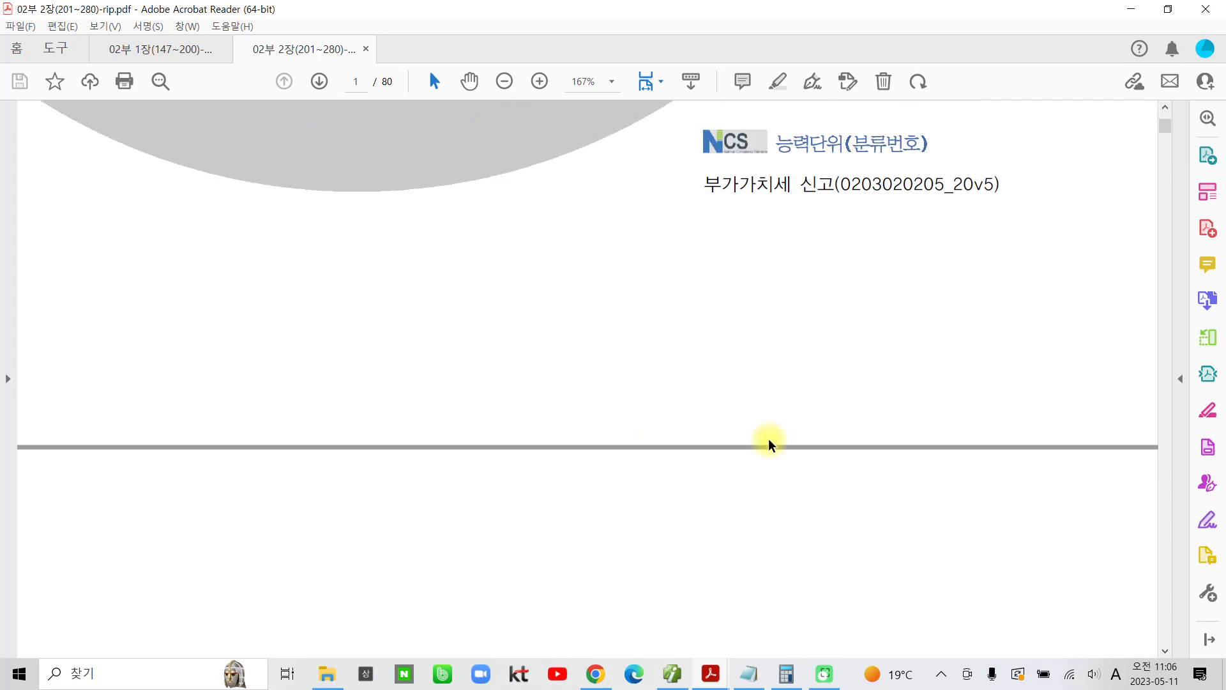
{"action": "scroll", "coordinate": [678, 451], "scroll_direction": "down", "scroll_amount": 10}
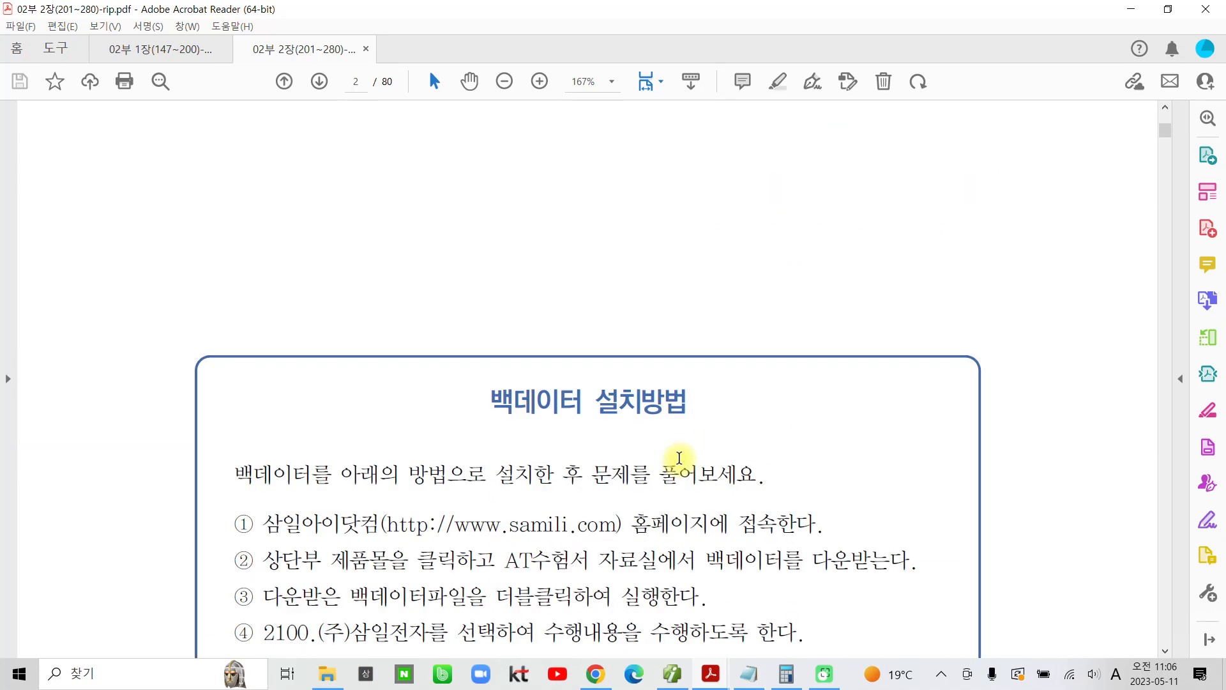
{"action": "scroll", "coordinate": [674, 467], "scroll_direction": "down", "scroll_amount": 5}
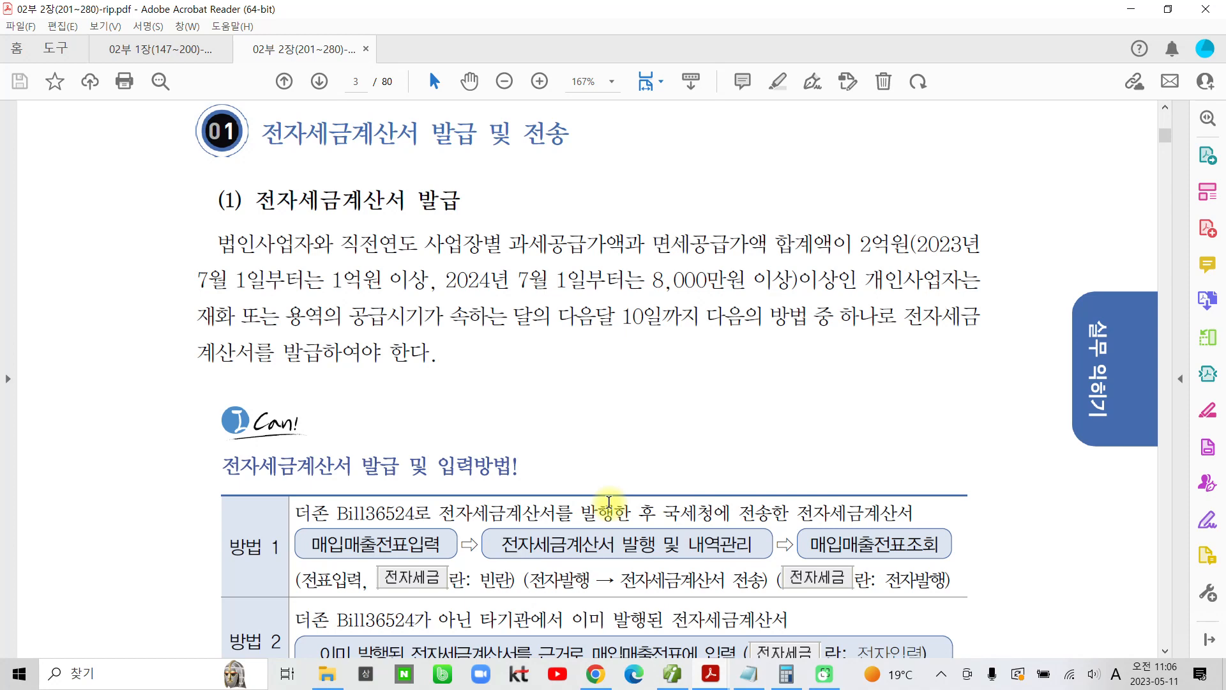
{"action": "scroll", "coordinate": [609, 501], "scroll_direction": "up", "scroll_amount": 3}
{"action": "left_click_drag", "start_coordinate": [256, 292], "coordinate": [469, 293]}
{"action": "left_click", "coordinate": [473, 233]}
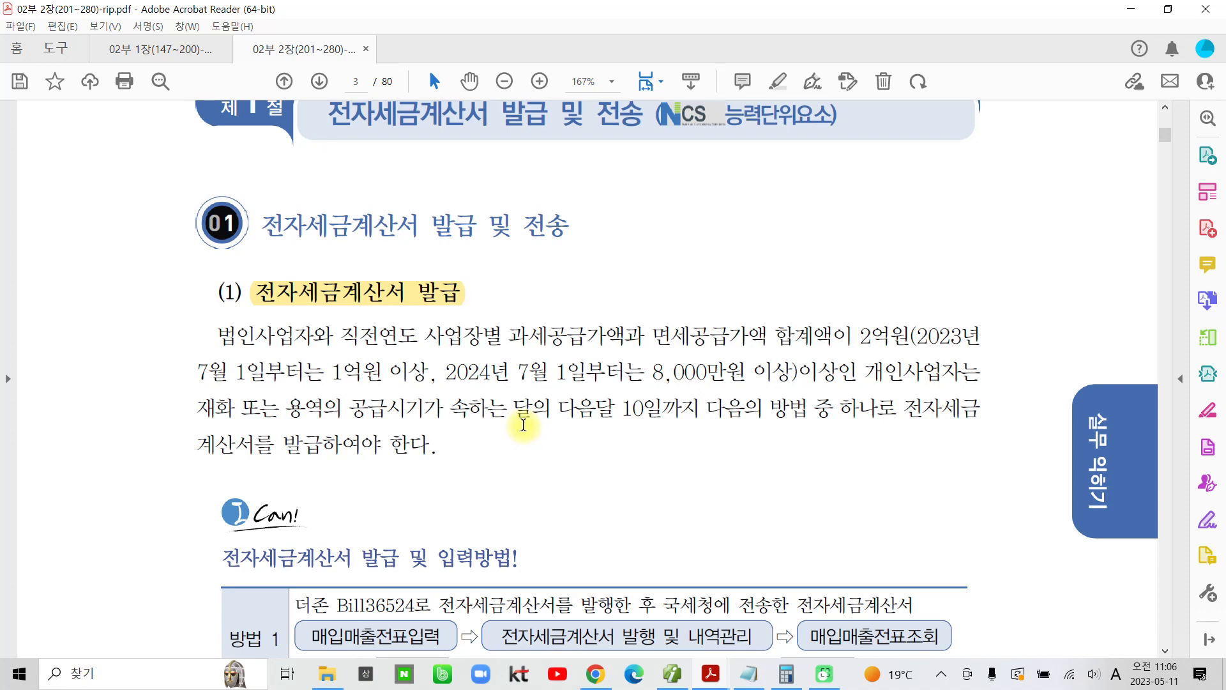
Step: Highlight the issuing deadline "재화 또는 용역의 공급시기가 속하는 달의 다음달 10일까지" in the 전자세금계산서 발급 paragraph
{"action": "scroll", "coordinate": [524, 424], "scroll_direction": "down", "scroll_amount": 1}
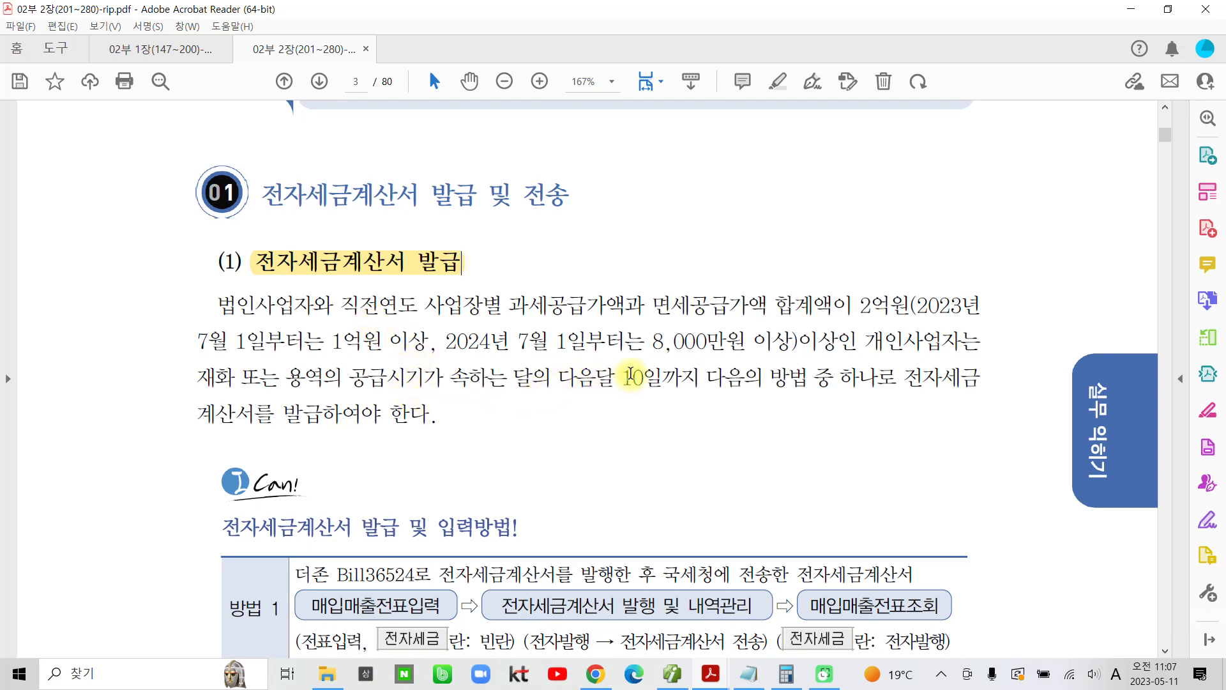
{"action": "left_click_drag", "start_coordinate": [706, 378], "coordinate": [197, 378]}
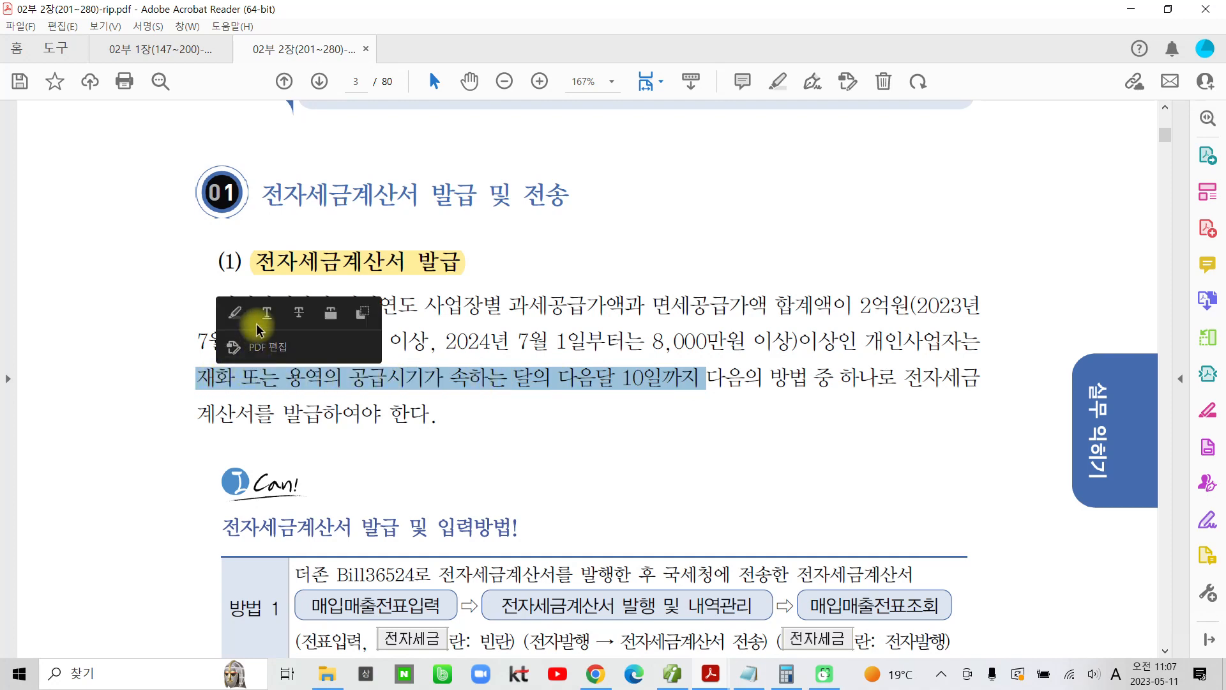
{"action": "left_click", "coordinate": [234, 314]}
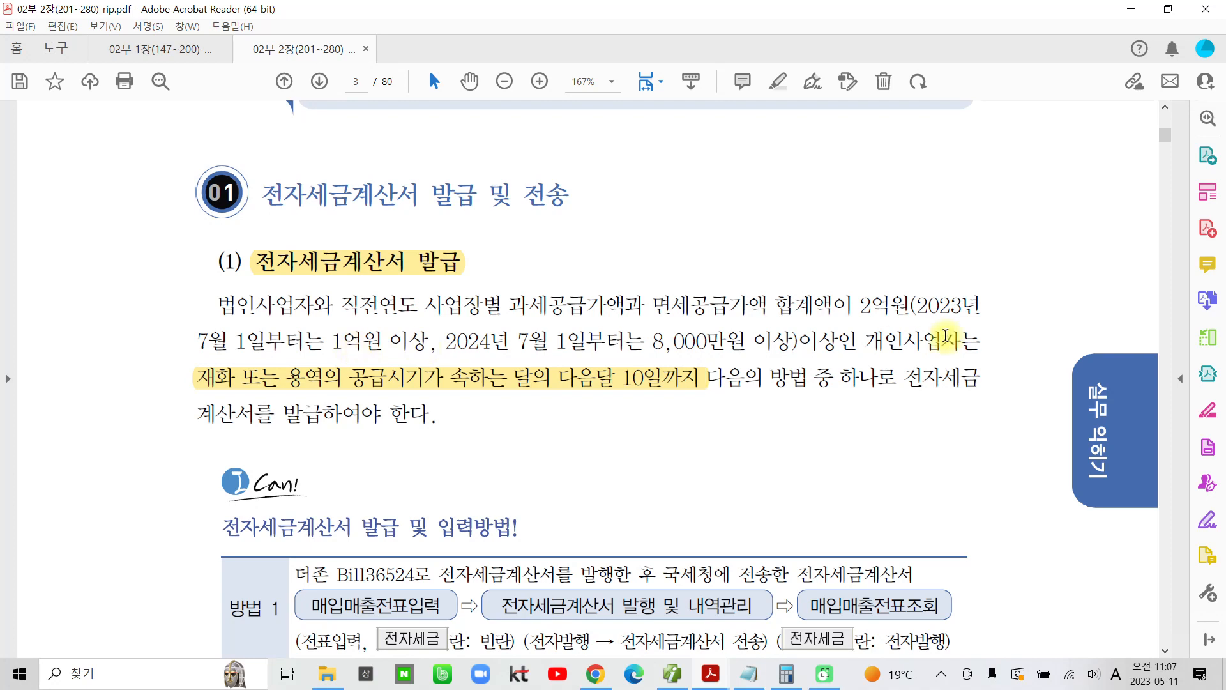
Step: Point out the 면세공급가액 합계액이 2억원 condition and examine the 전자세금계산서 발급 및 입력방법 table
{"action": "left_click_drag", "start_coordinate": [915, 312], "coordinate": [618, 310]}
{"action": "left_click", "coordinate": [867, 311]}
{"action": "scroll", "coordinate": [790, 498], "scroll_direction": "down", "scroll_amount": 4}
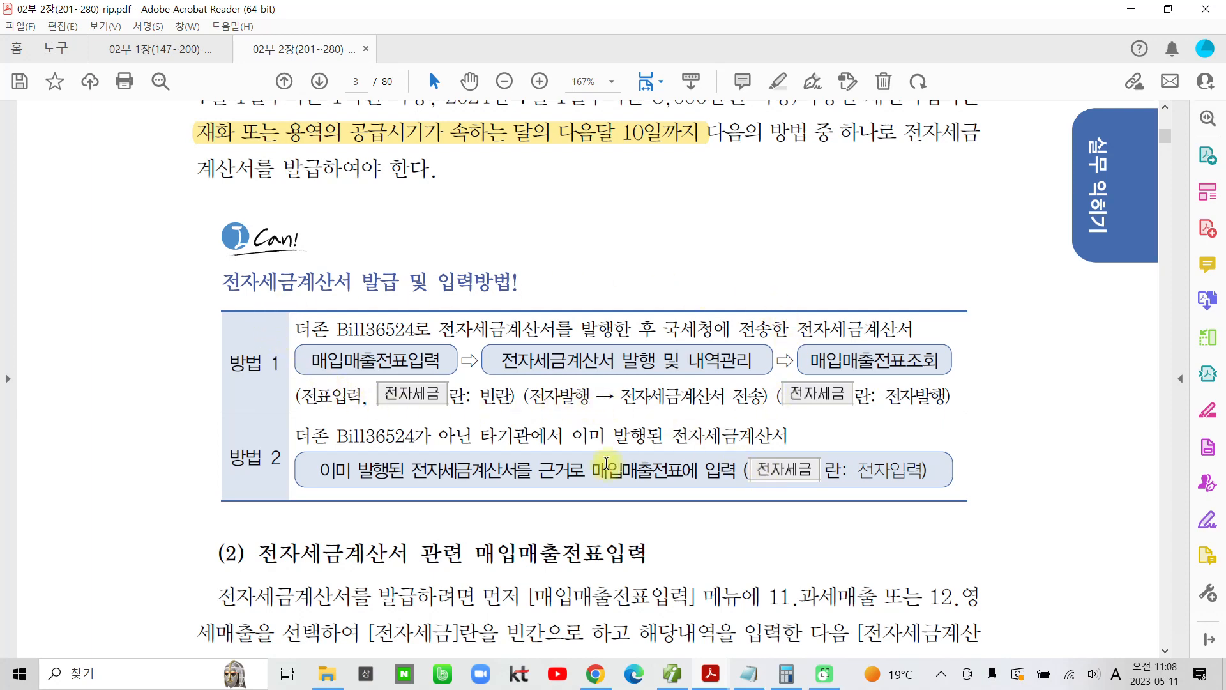
Step: Highlight "bill36524에서" in the 수행과제 instructions for 전자세금계산서 발급 및 전송 on page 4
{"action": "scroll", "coordinate": [643, 439], "scroll_direction": "down", "scroll_amount": 1}
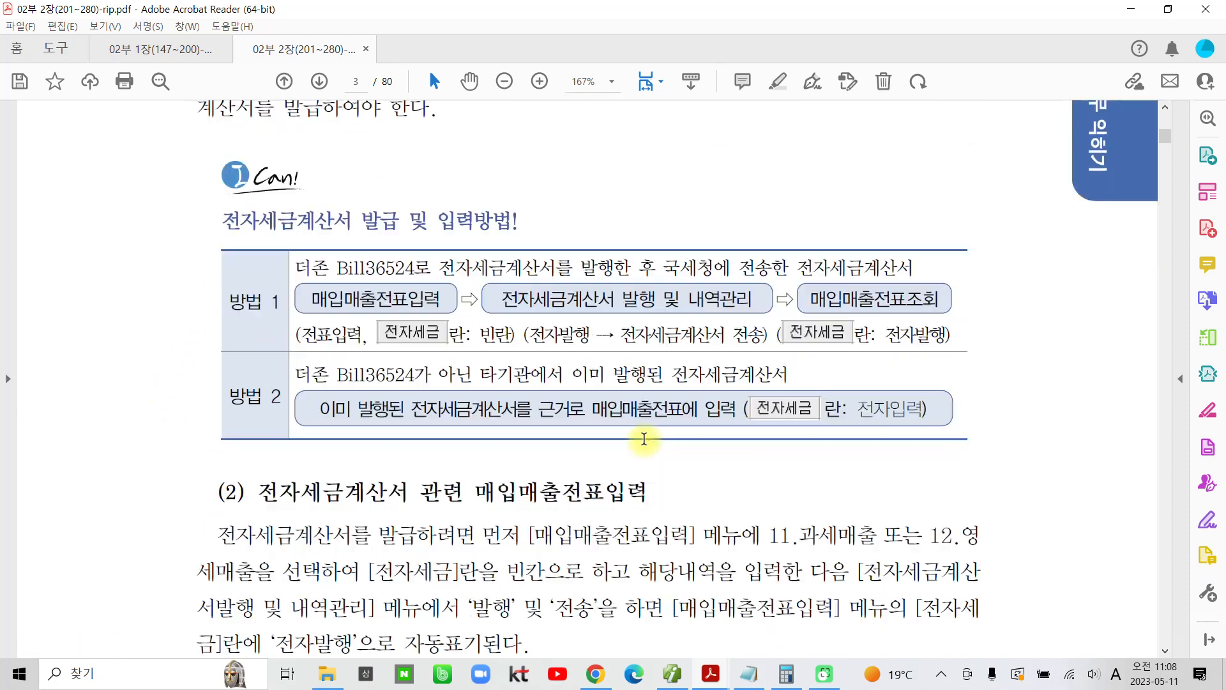
{"action": "scroll", "coordinate": [644, 439], "scroll_direction": "down", "scroll_amount": 2}
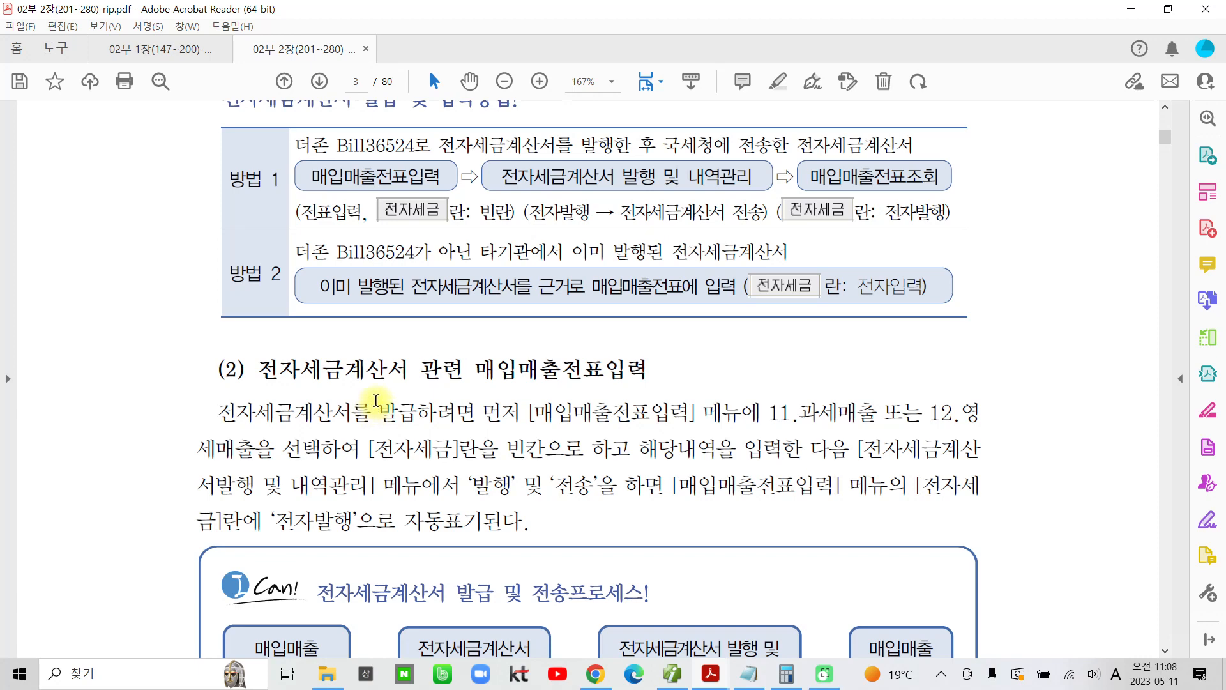
{"action": "scroll", "coordinate": [376, 400], "scroll_direction": "down", "scroll_amount": 2}
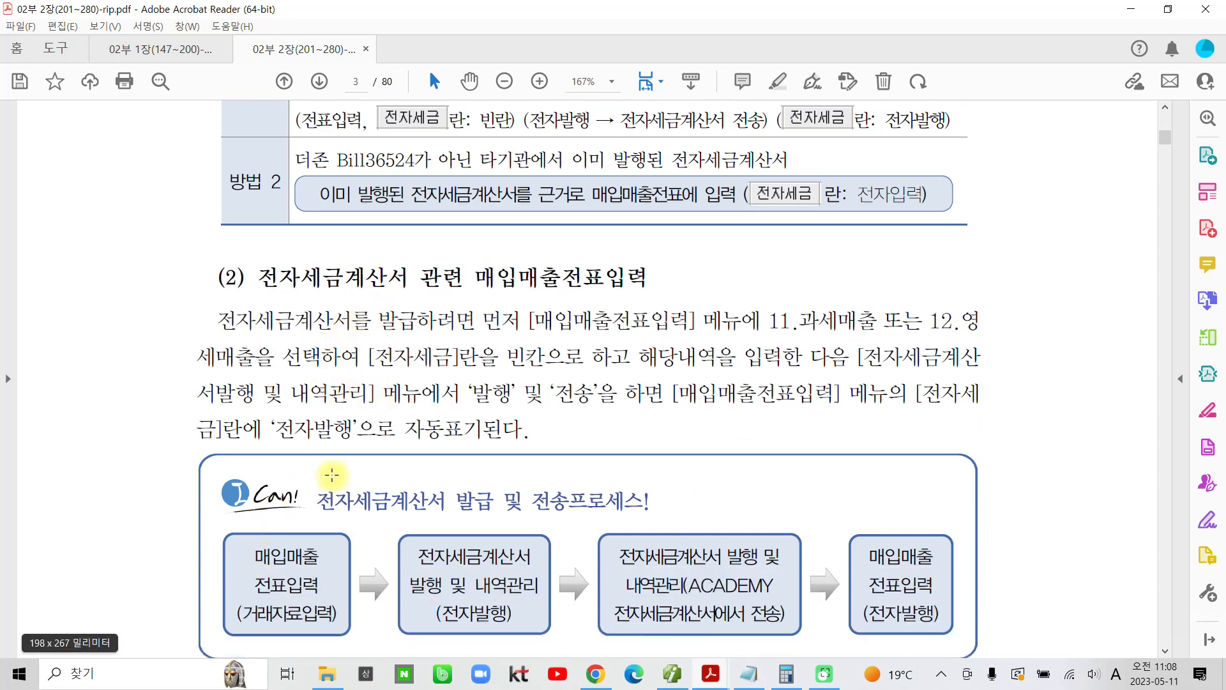
{"action": "scroll", "coordinate": [597, 582], "scroll_direction": "down", "scroll_amount": 6}
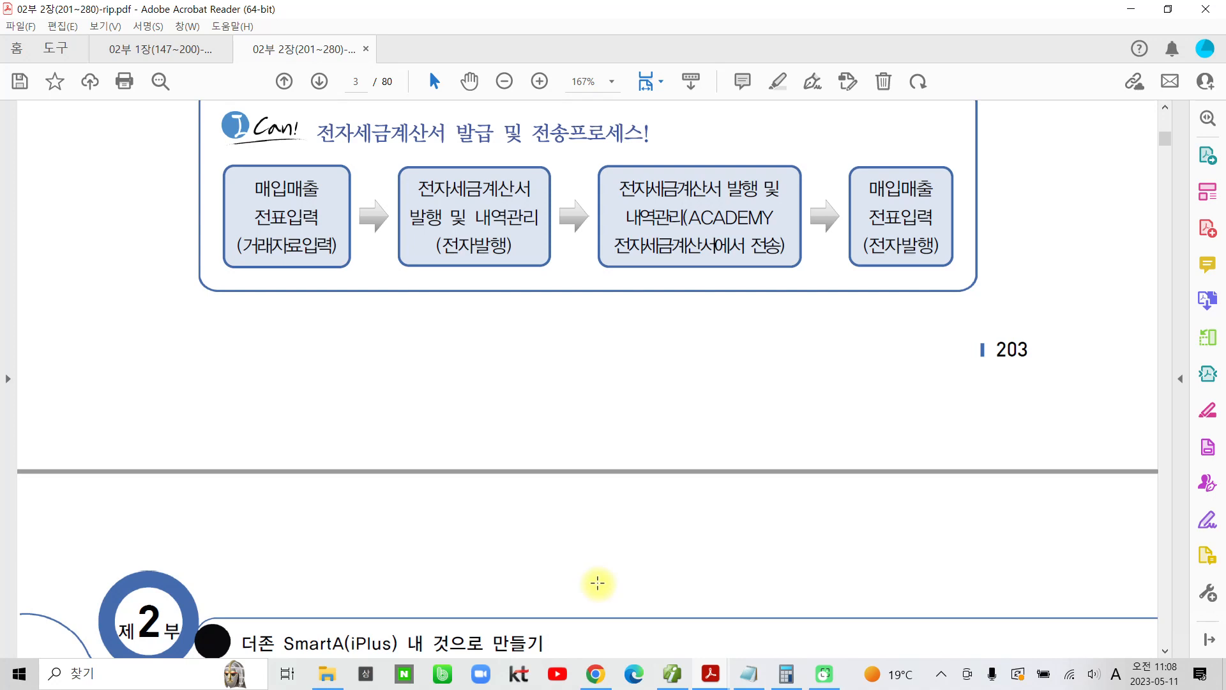
{"action": "scroll", "coordinate": [598, 583], "scroll_direction": "down", "scroll_amount": 9}
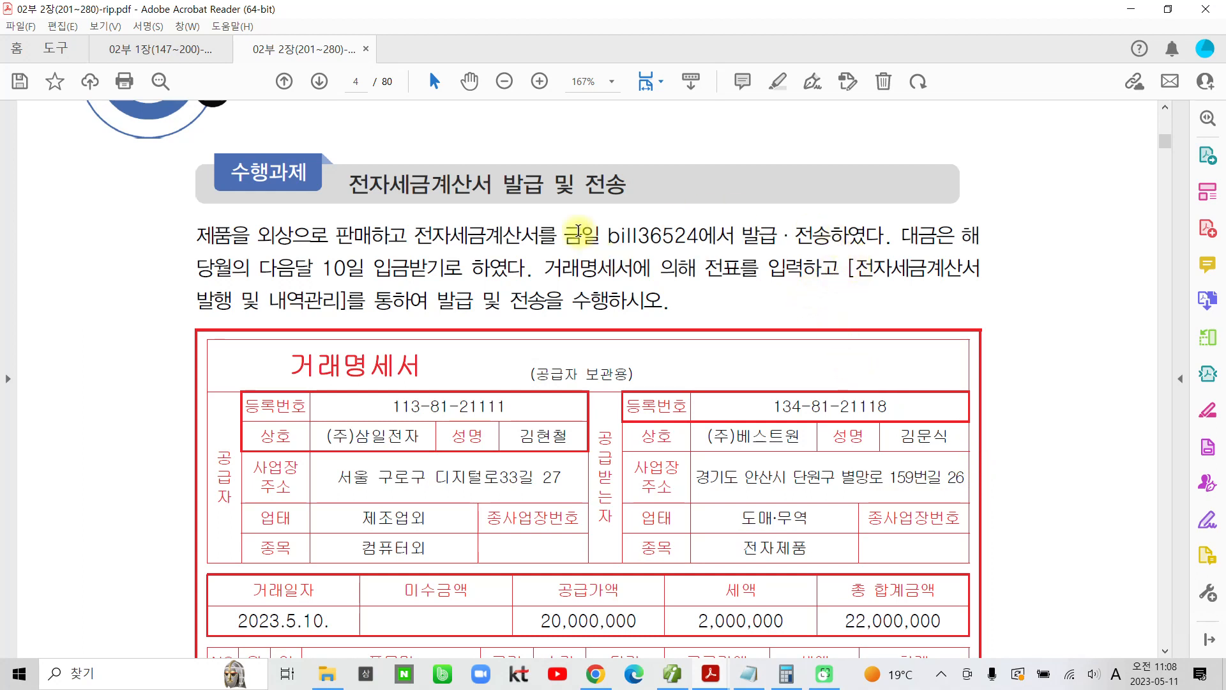
{"action": "left_click_drag", "start_coordinate": [601, 236], "coordinate": [736, 236]}
{"action": "left_click", "coordinate": [698, 171]}
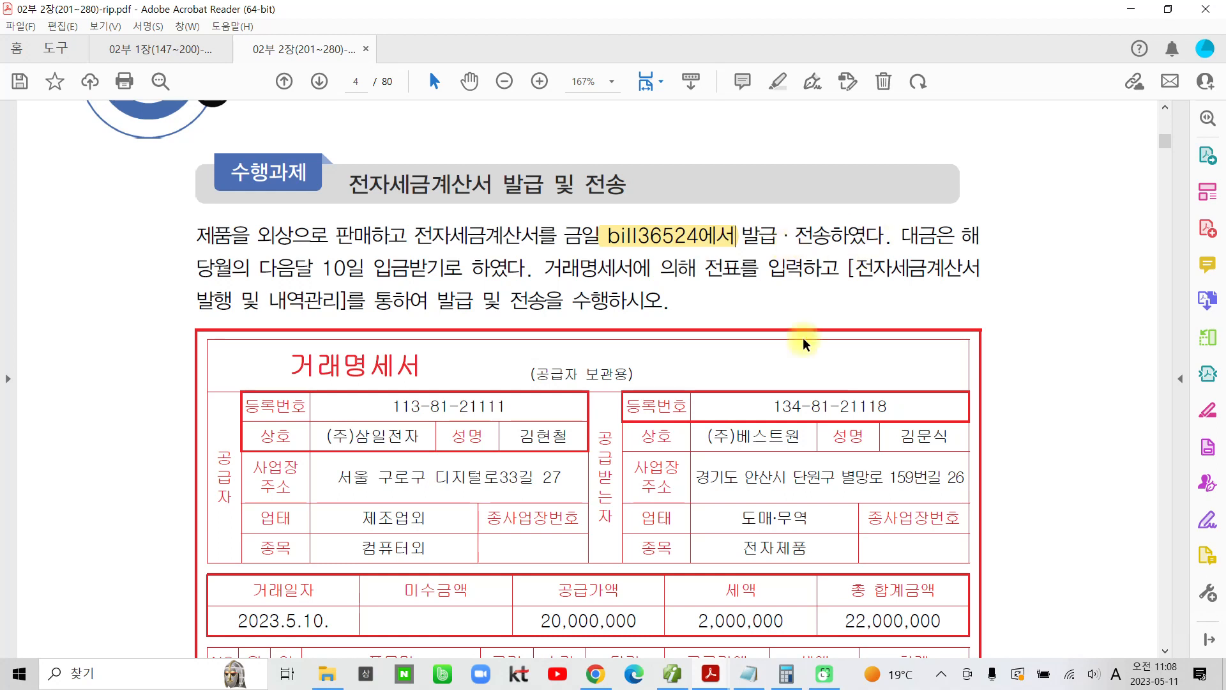
Step: Highlight the 거래일자 2023.5.10. in the 거래명세서 on page 4
{"action": "scroll", "coordinate": [568, 450], "scroll_direction": "down", "scroll_amount": 3}
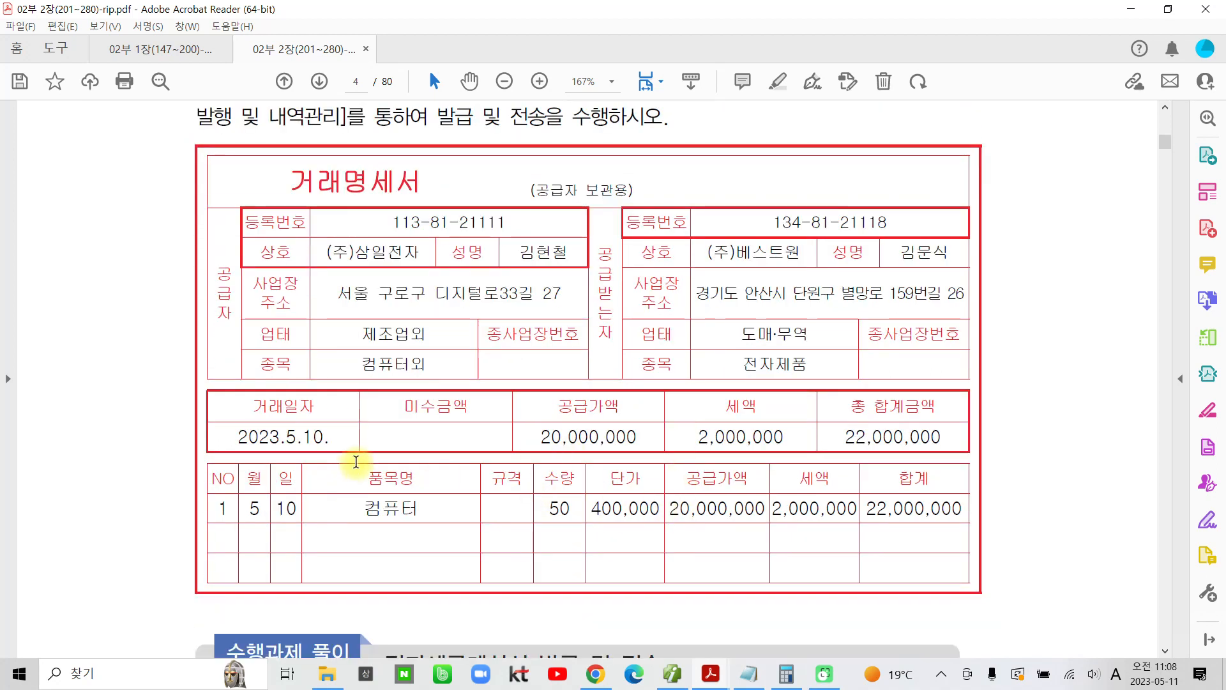
{"action": "left_click_drag", "start_coordinate": [330, 439], "coordinate": [237, 437]}
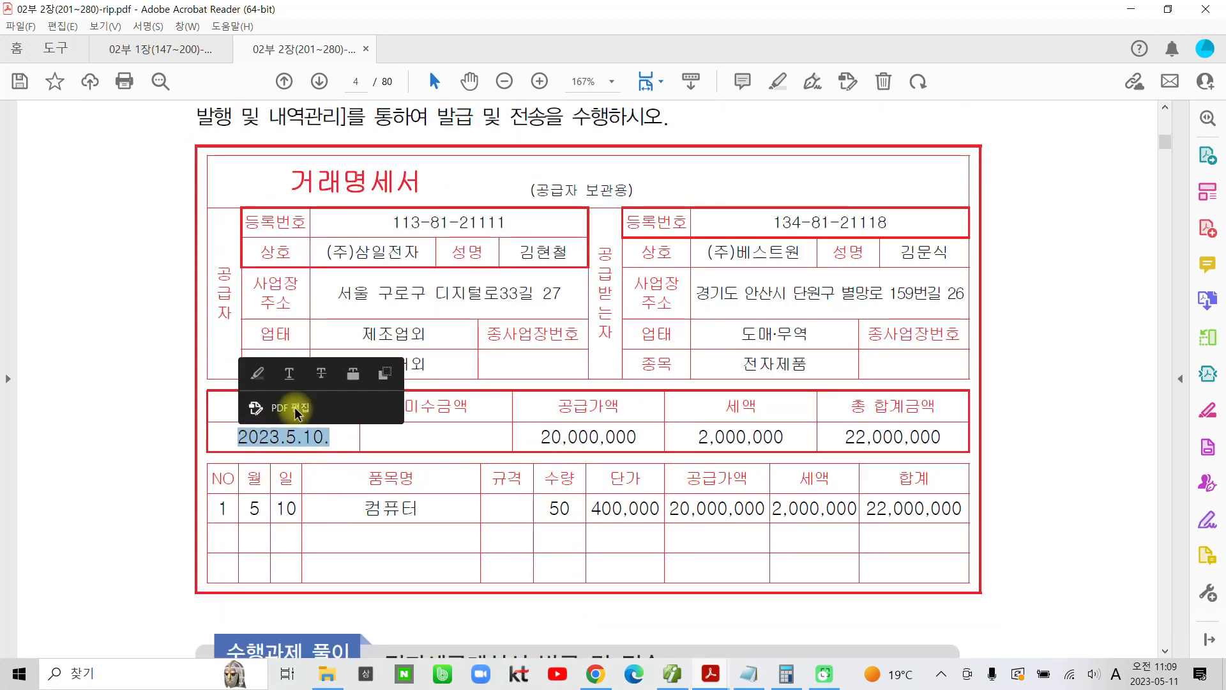
{"action": "left_click", "coordinate": [259, 369]}
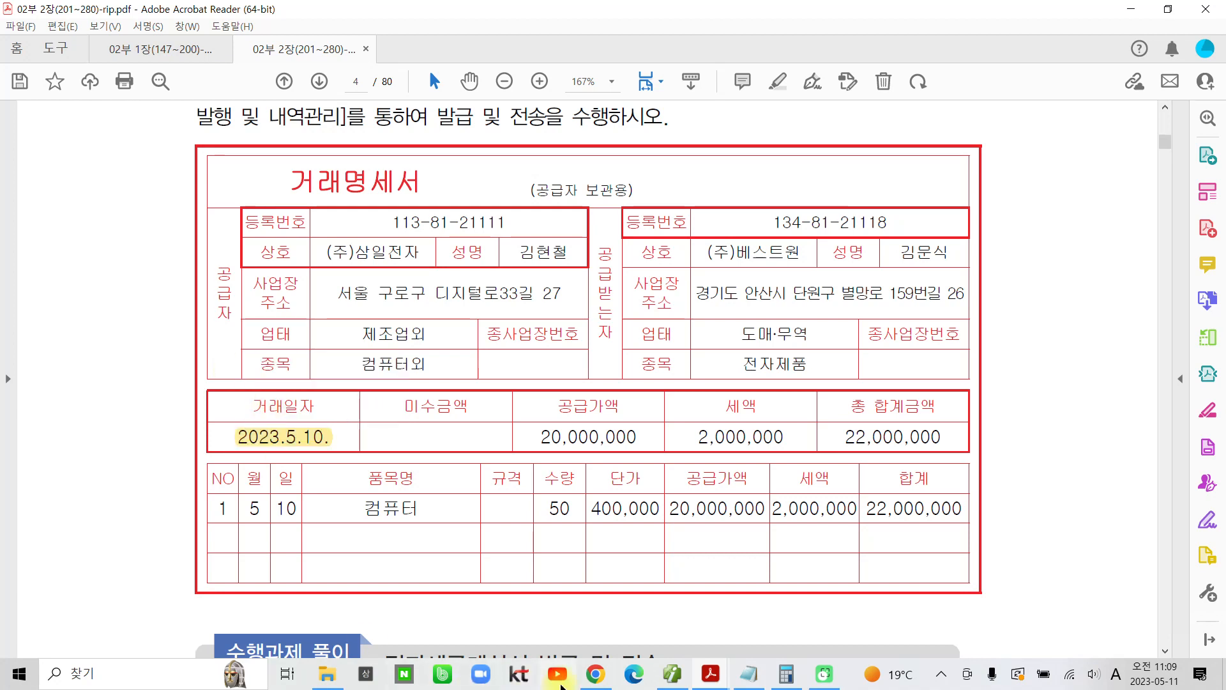
Step: Switch to 더존 Smart A and open 매입매출전표입력
{"action": "left_click", "coordinate": [677, 676]}
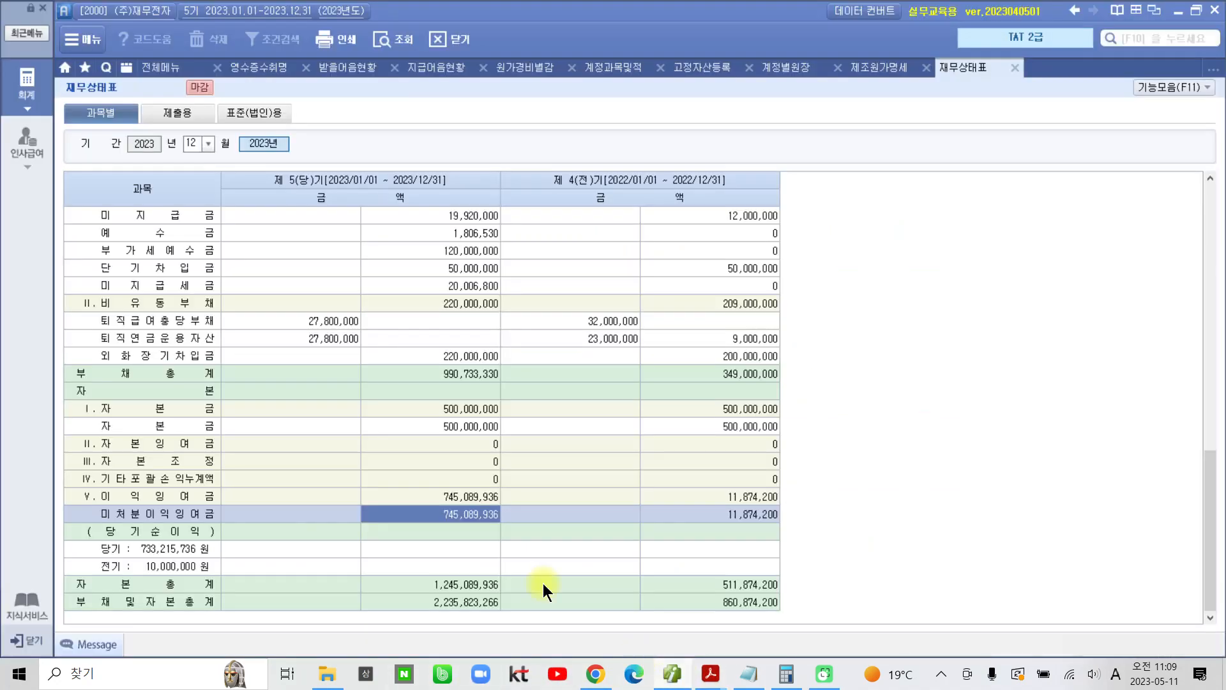
{"action": "left_click", "coordinate": [146, 66]}
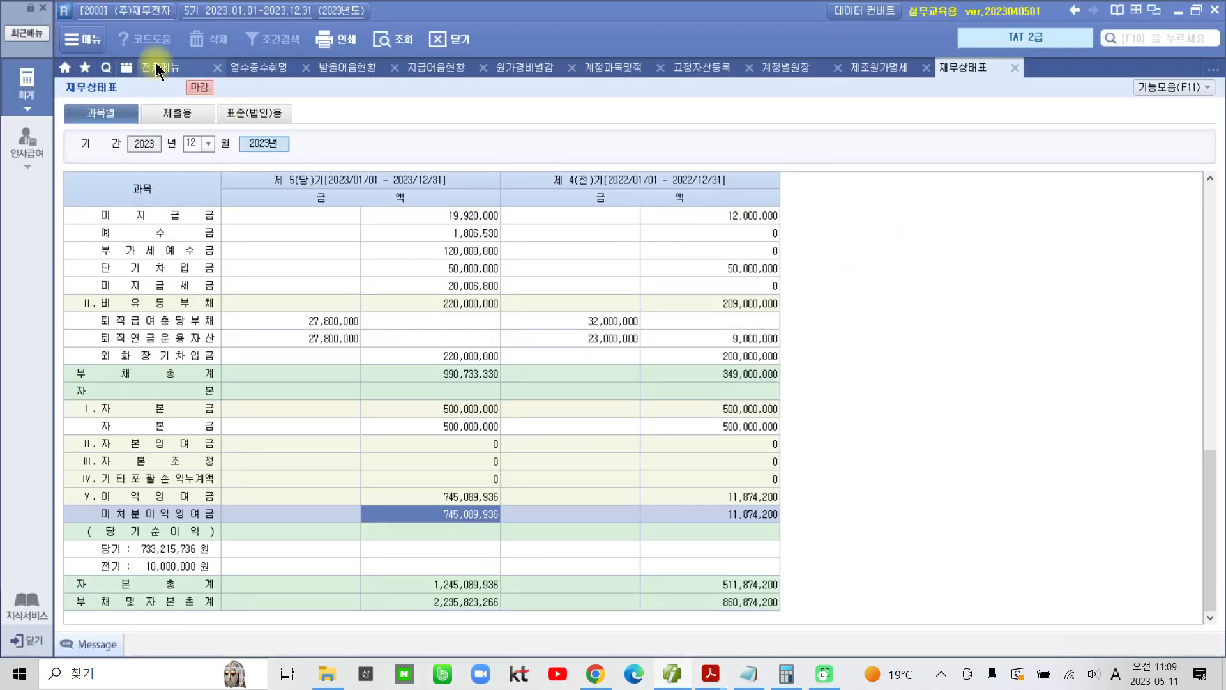
{"action": "left_click", "coordinate": [344, 159]}
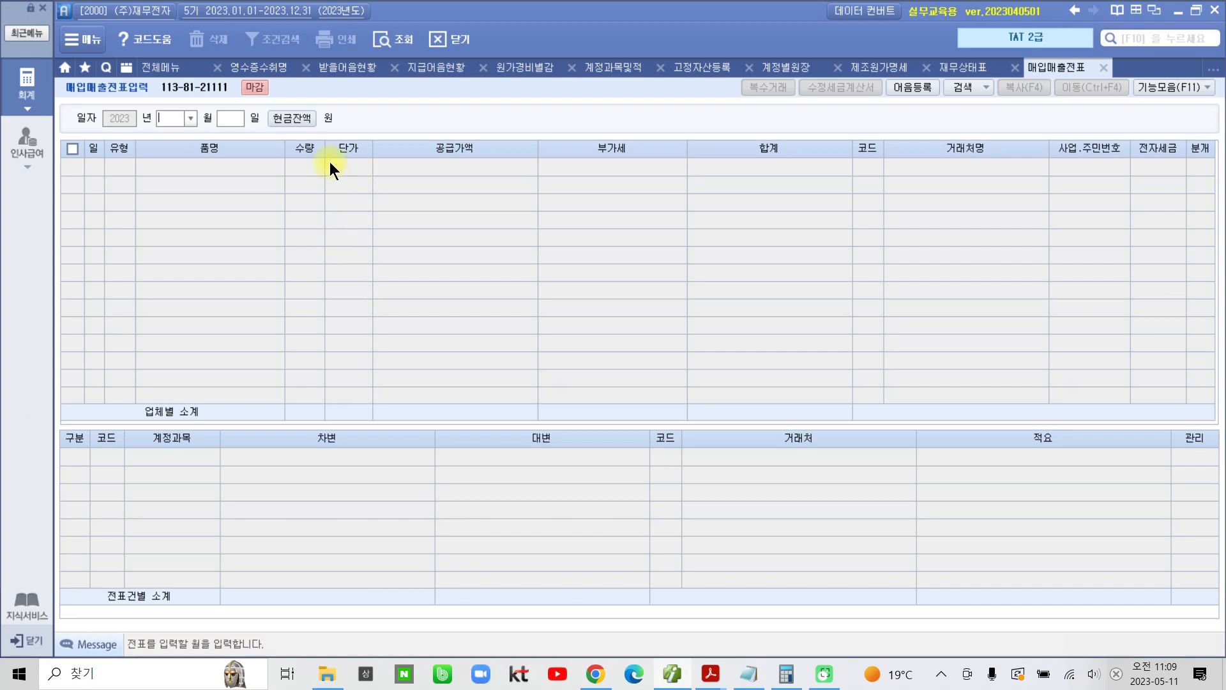
Step: Change the working company to 2100 (주)삼일전자, closing the menus already open
{"action": "left_click", "coordinate": [121, 13]}
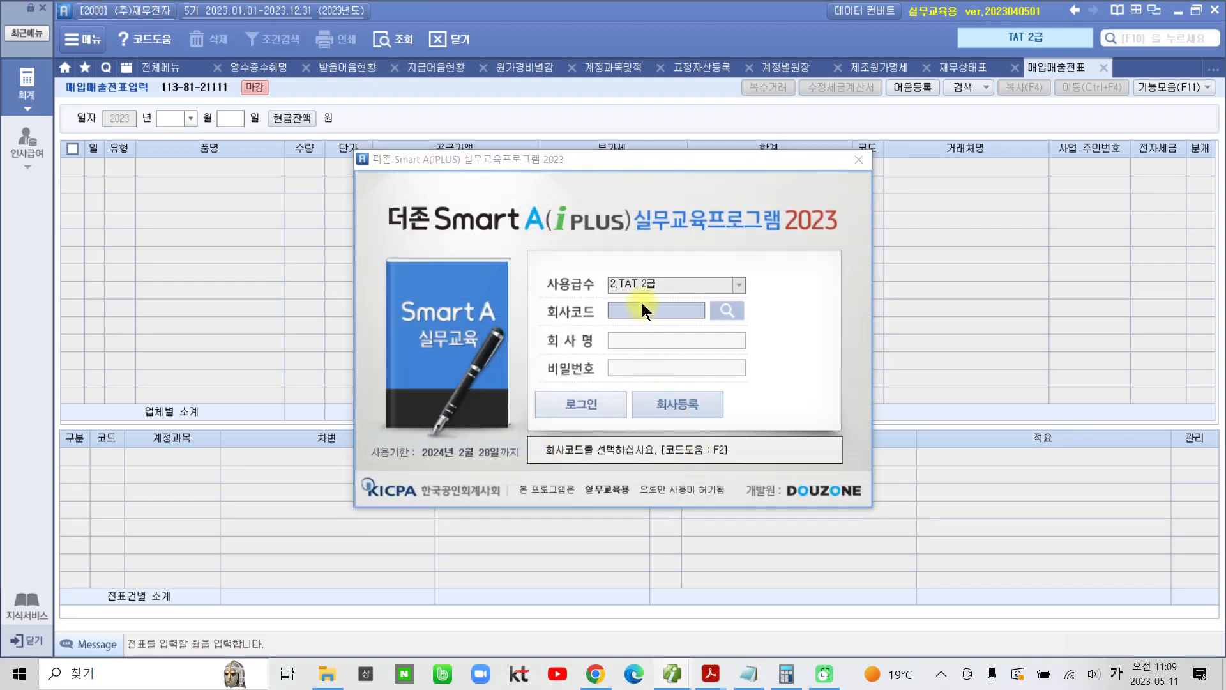
{"action": "left_click", "coordinate": [722, 309]}
{"action": "left_click", "coordinate": [358, 255]}
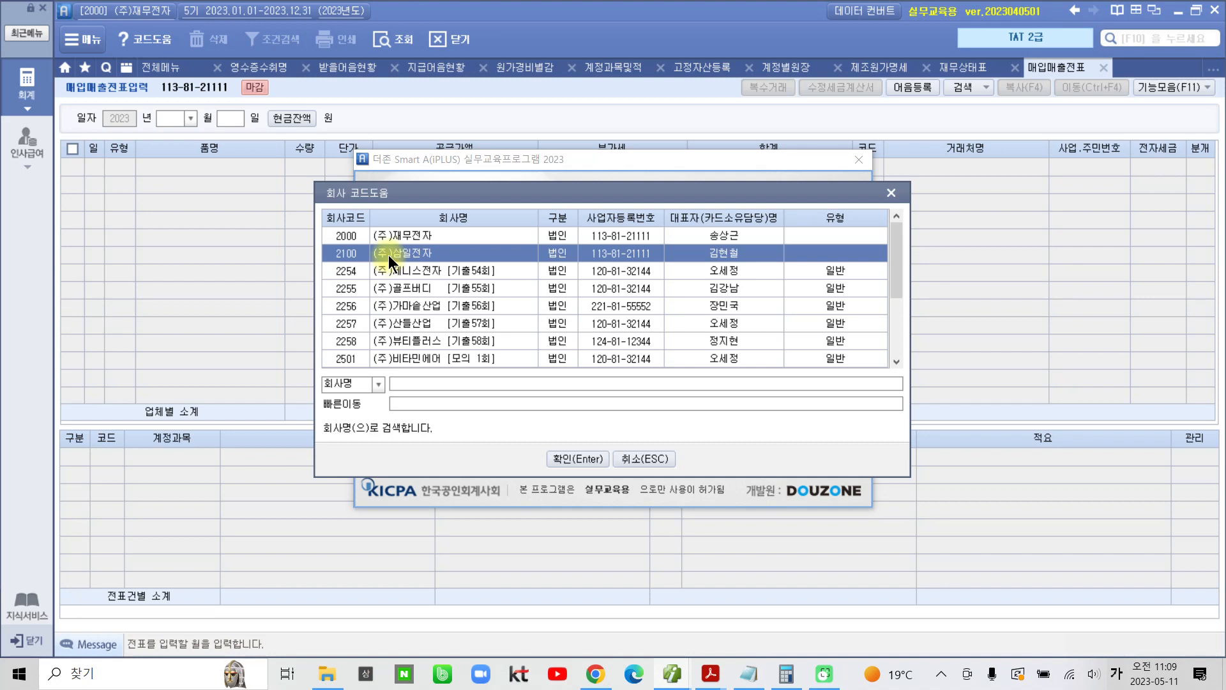
{"action": "left_click", "coordinate": [569, 460]}
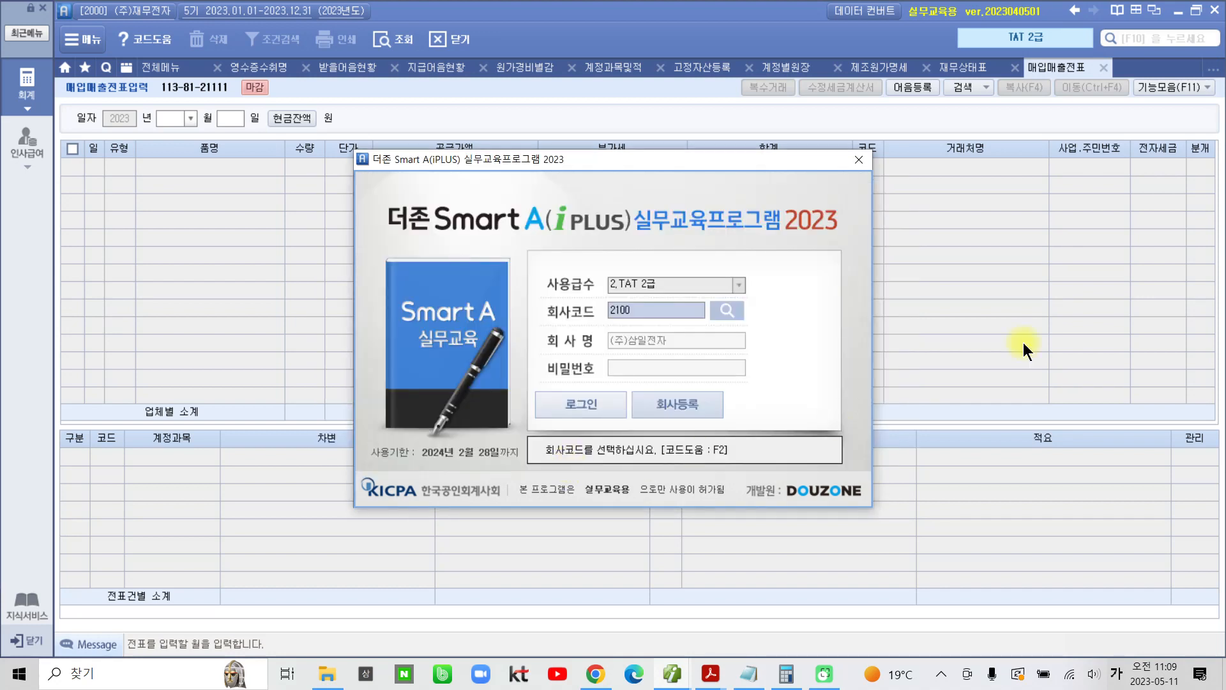
{"action": "left_click", "coordinate": [574, 400]}
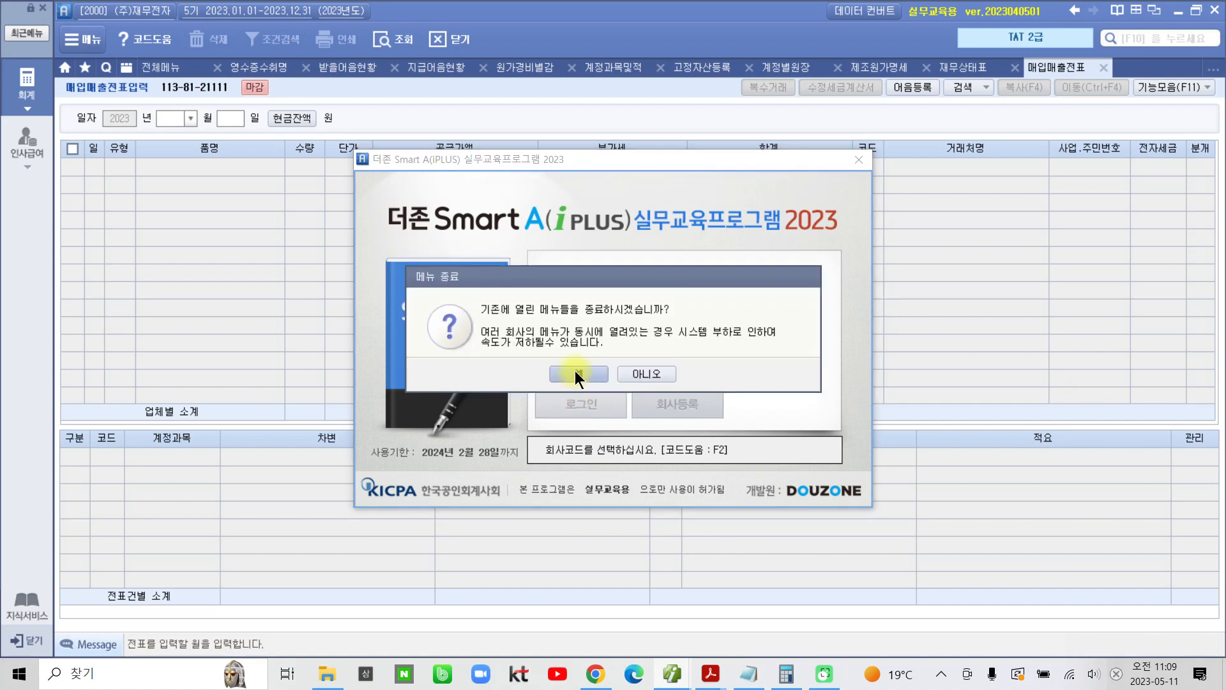
{"action": "left_click", "coordinate": [577, 375]}
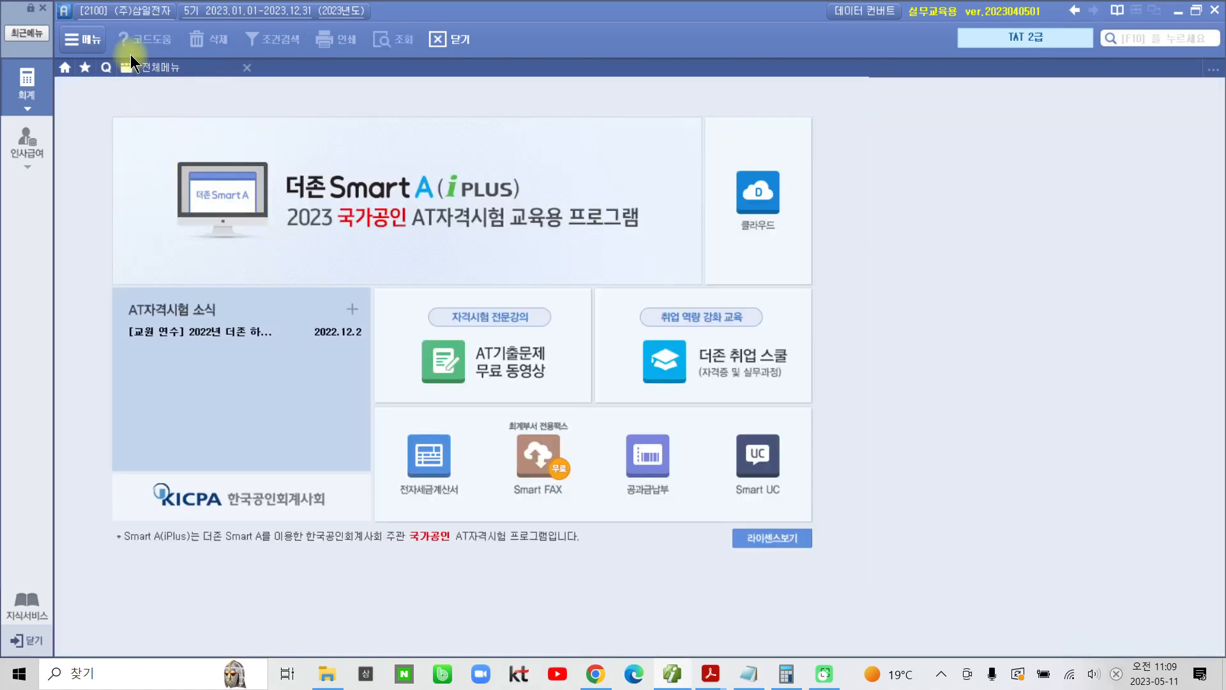
Step: Mark the current company name (주)삼일전자 with a red box and arrow, and clear the drawing
{"action": "key", "text": "ctrl+2"}
{"action": "mouse_move", "coordinate": [99, 3]}
{"action": "left_mouse_down"}
{"action": "mouse_move", "coordinate": [188, 23]}
{"action": "mouse_move", "coordinate": [202, 185]}
{"action": "left_mouse_up"}
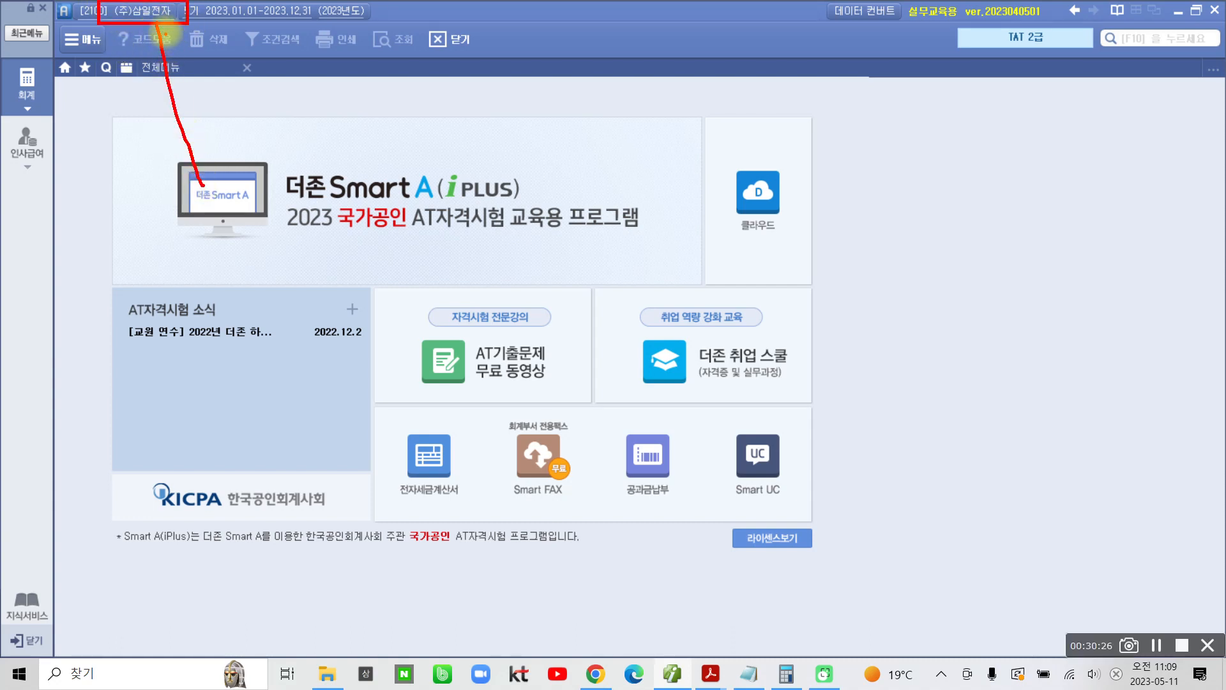
{"action": "left_click_drag", "start_coordinate": [155, 24], "coordinate": [157, 31]}
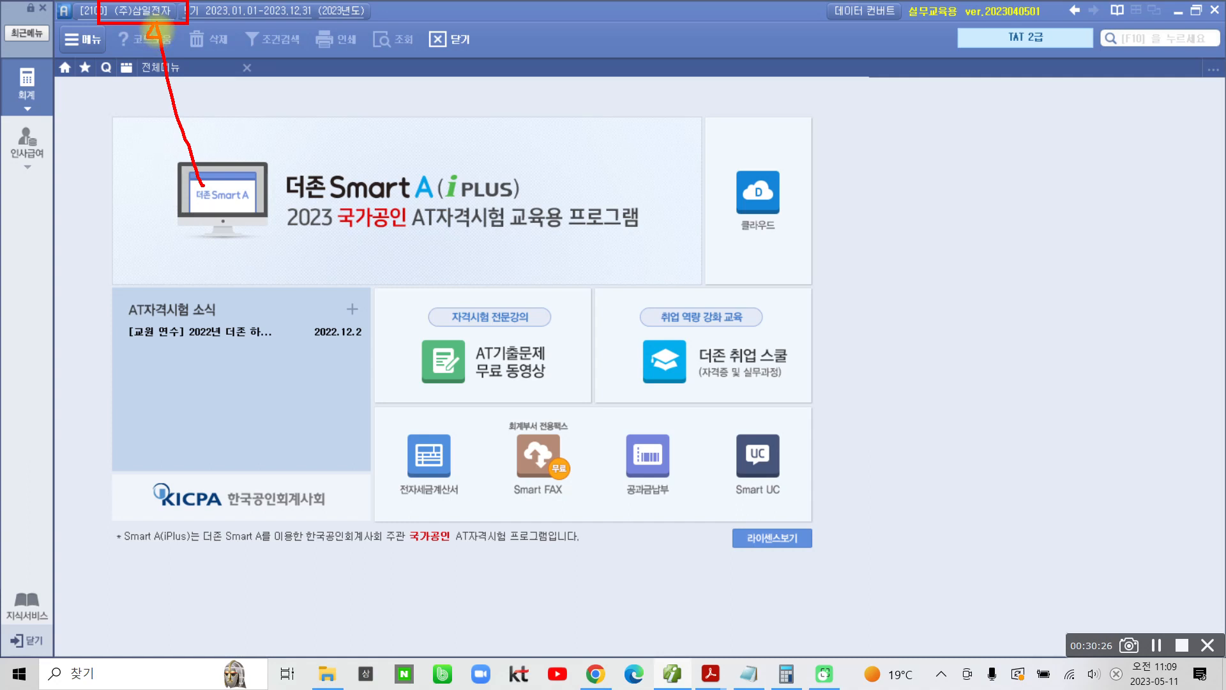
{"action": "key", "text": "ctrl+2"}
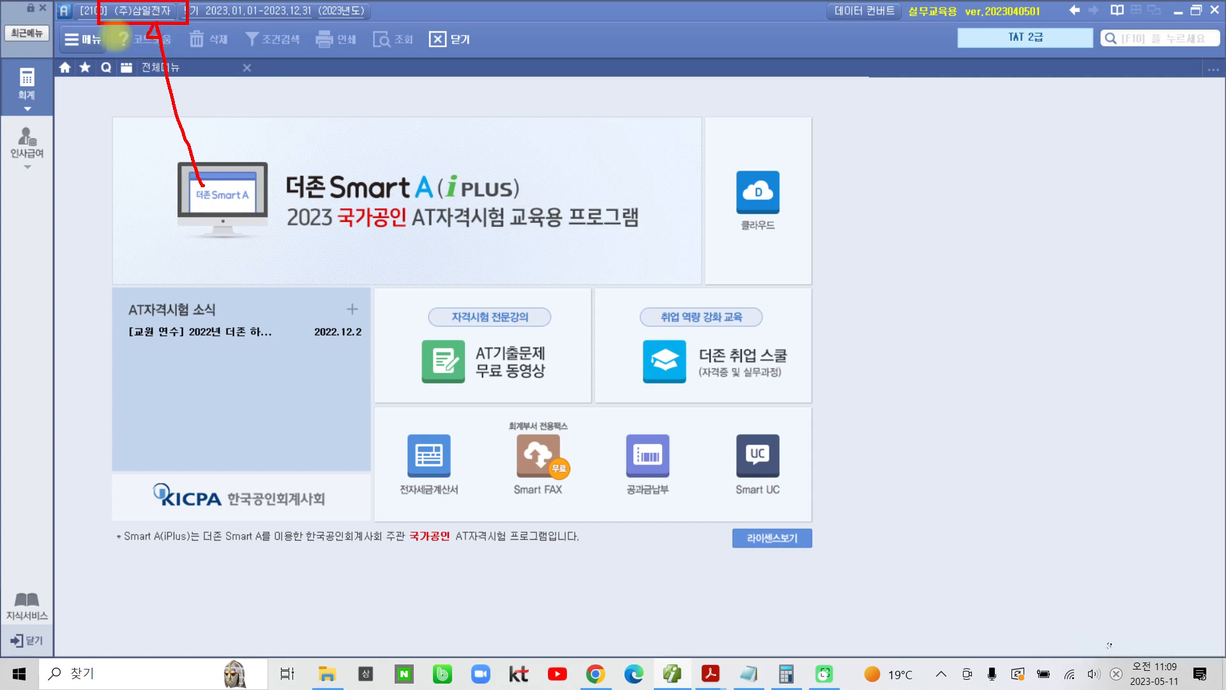
Step: Open 회사등록 and review the basic details of (주)삼일전자, circling the 업태 and 종목 area temporarily
{"action": "left_click", "coordinate": [47, 107]}
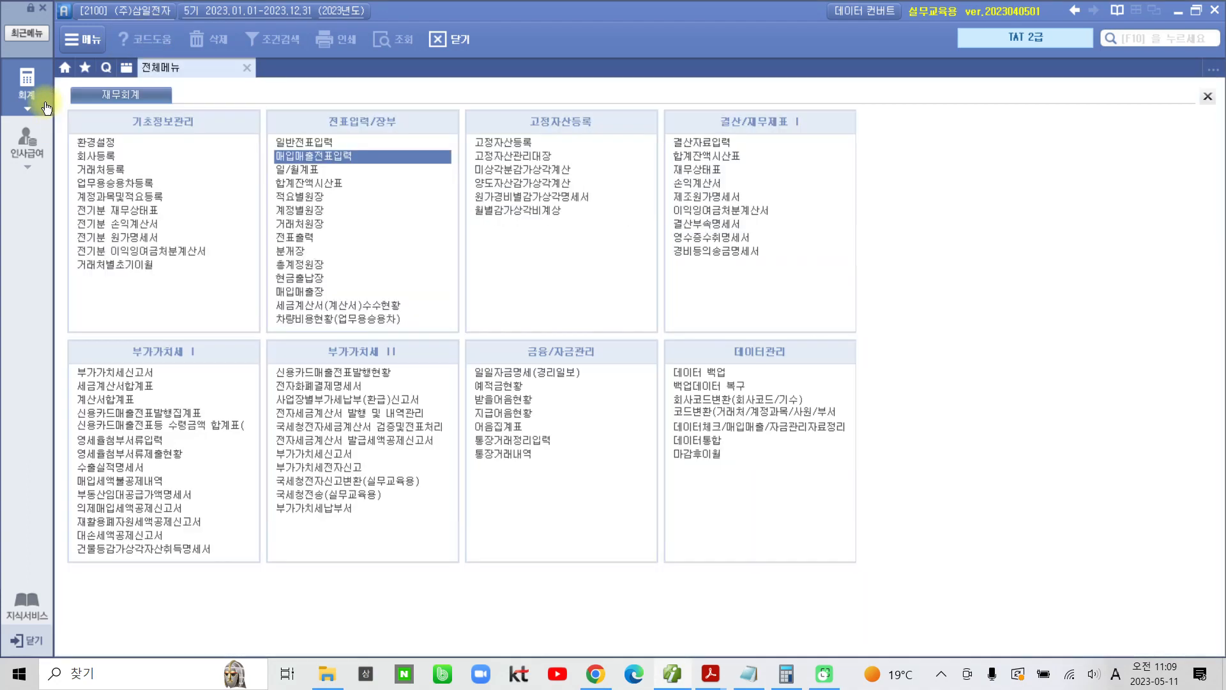
{"action": "left_click", "coordinate": [87, 155]}
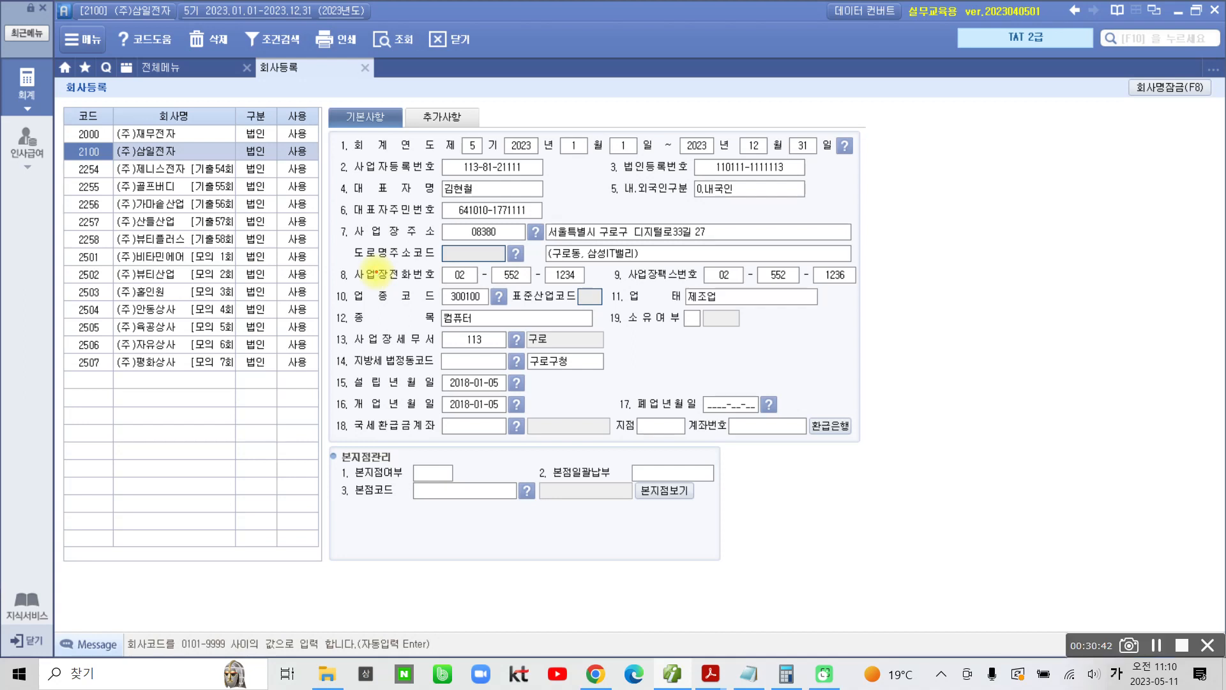
{"action": "mouse_move", "coordinate": [377, 272]}
{"action": "left_mouse_down"}
{"action": "mouse_move", "coordinate": [661, 342]}
{"action": "mouse_move", "coordinate": [681, 252]}
{"action": "mouse_move", "coordinate": [291, 273]}
{"action": "mouse_move", "coordinate": [284, 286]}
{"action": "left_mouse_up"}
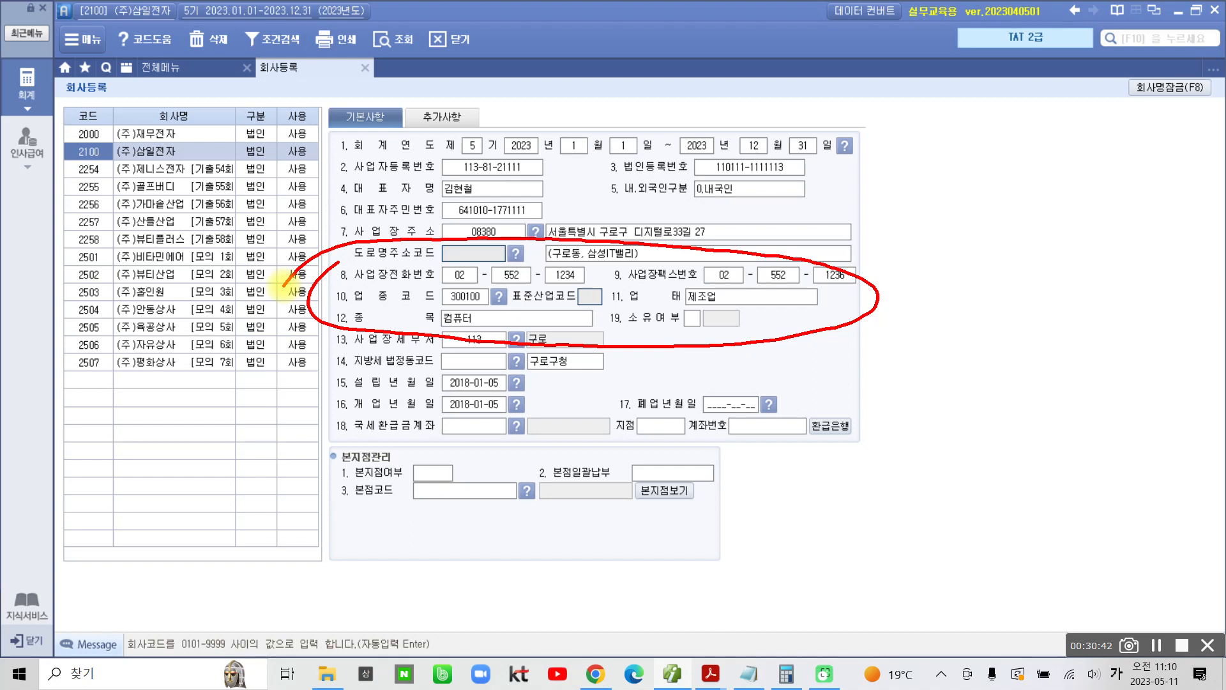
{"action": "key", "text": "Escape"}
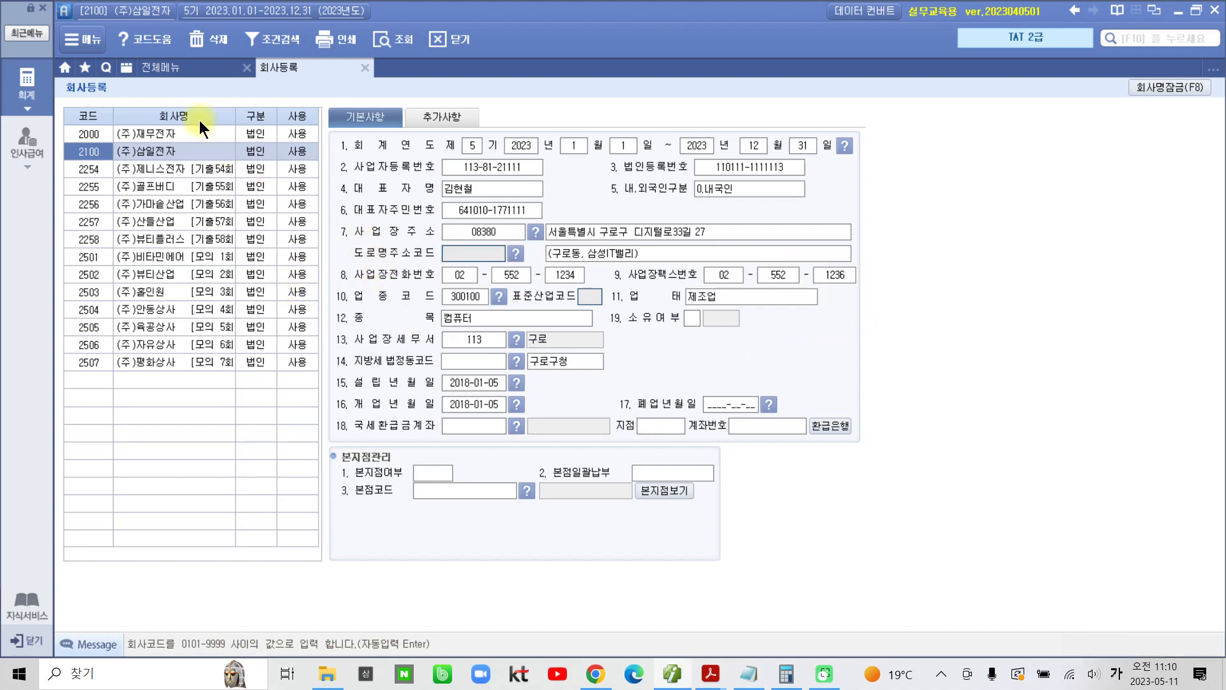
Step: Open 매입매출전표입력 for (주)삼일전자 and set the voucher date to month 05, day 10
{"action": "left_click", "coordinate": [186, 72]}
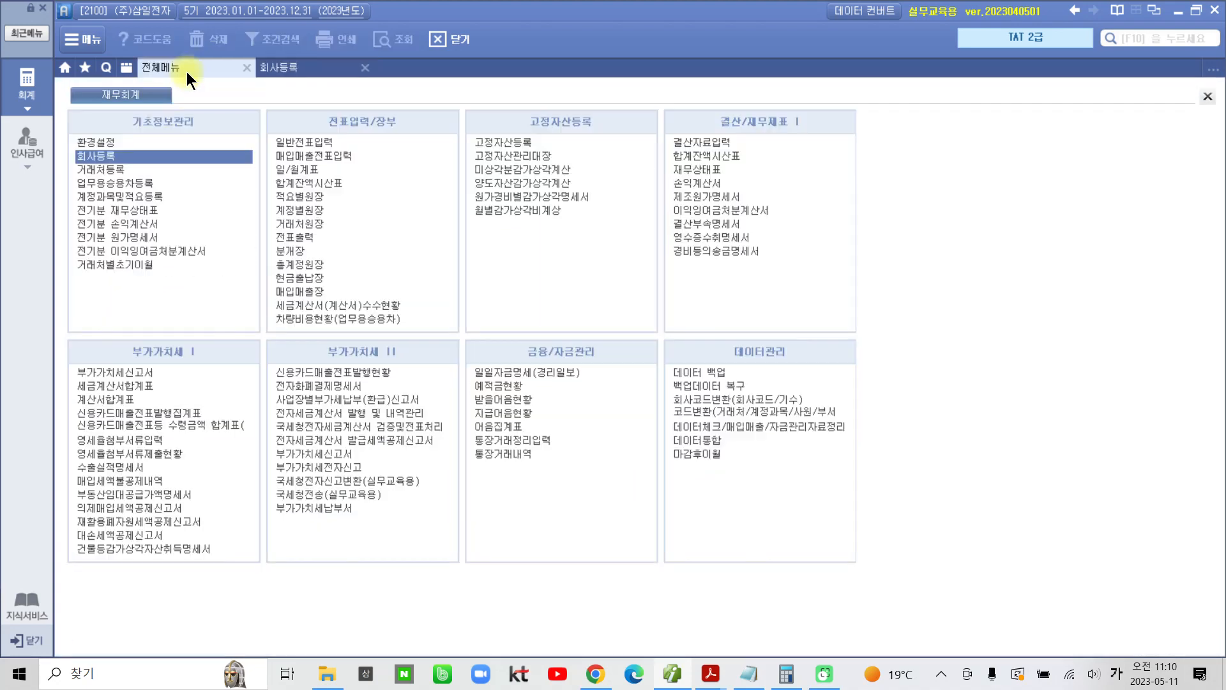
{"action": "left_click", "coordinate": [312, 155]}
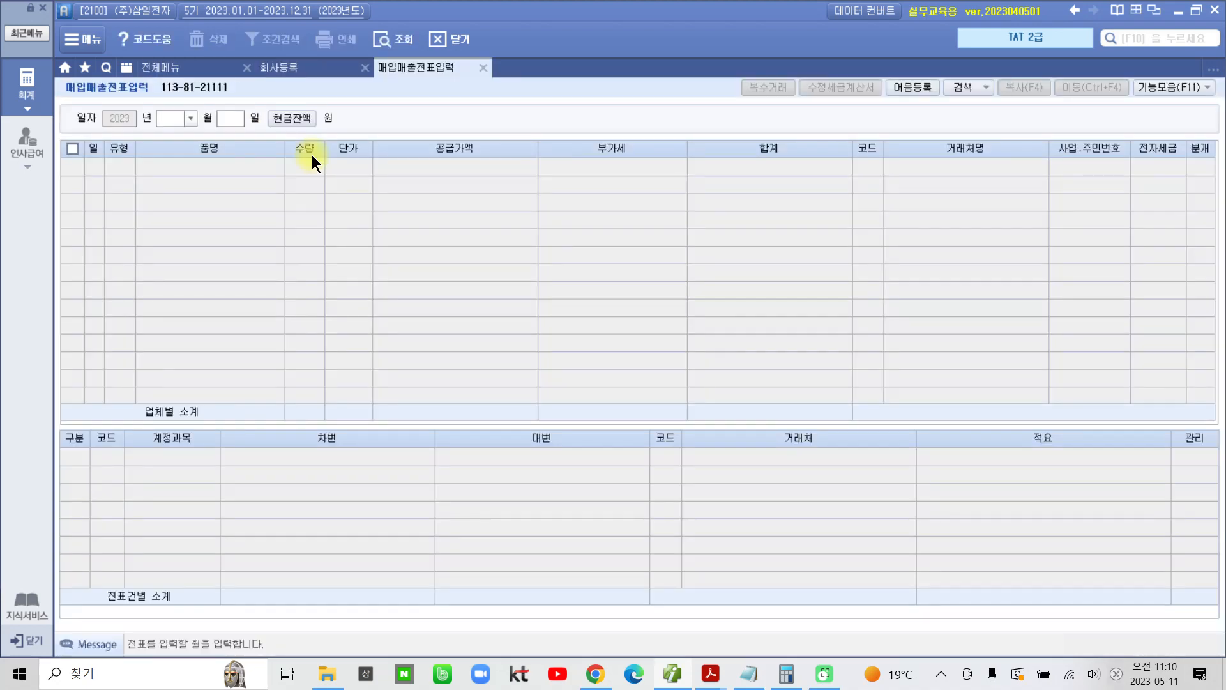
{"action": "type", "text": "05"}
{"action": "type", "text": "10"}
{"action": "key", "text": "Return"}
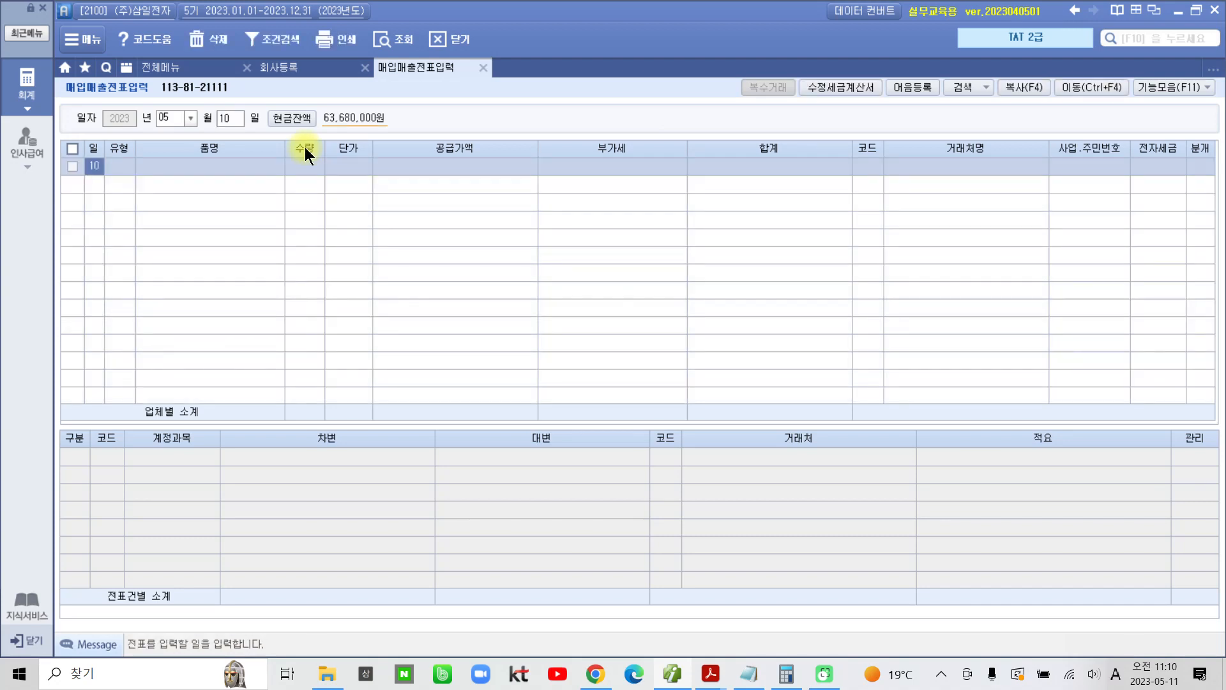
Step: Set the first voucher line's 유형 to 11.과세 and its 품명 to 컴퓨터
{"action": "key", "text": "Return"}
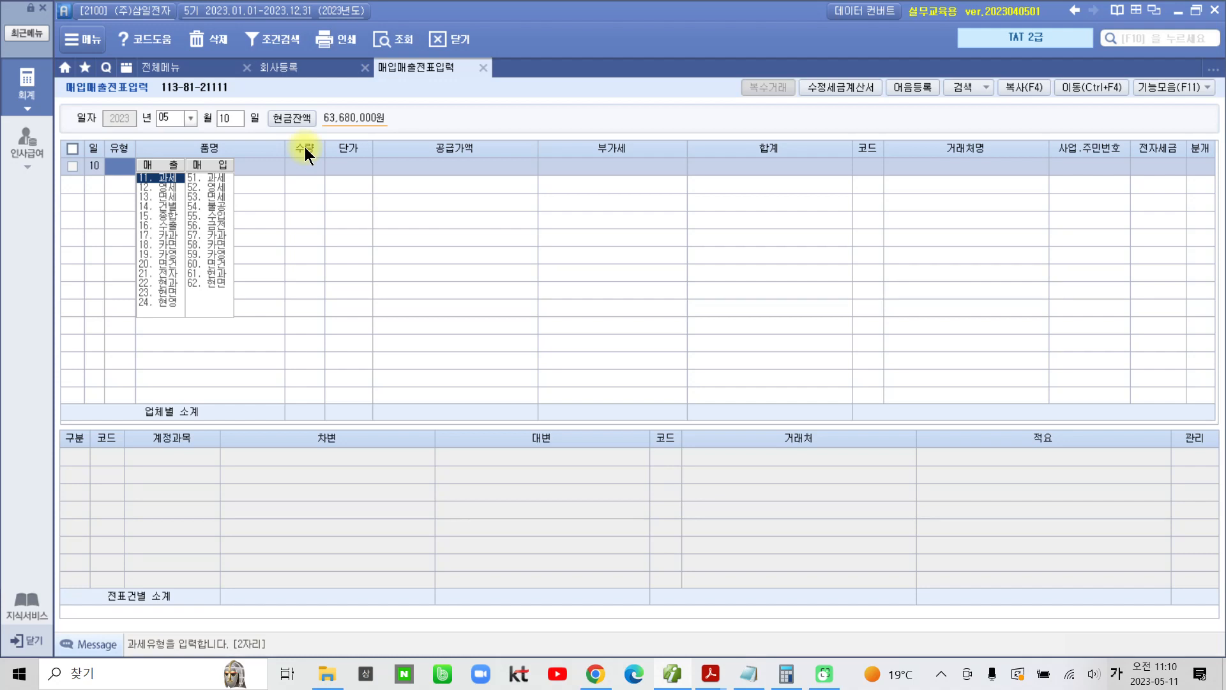
{"action": "type", "text": "11"}
{"action": "key", "text": "Return"}
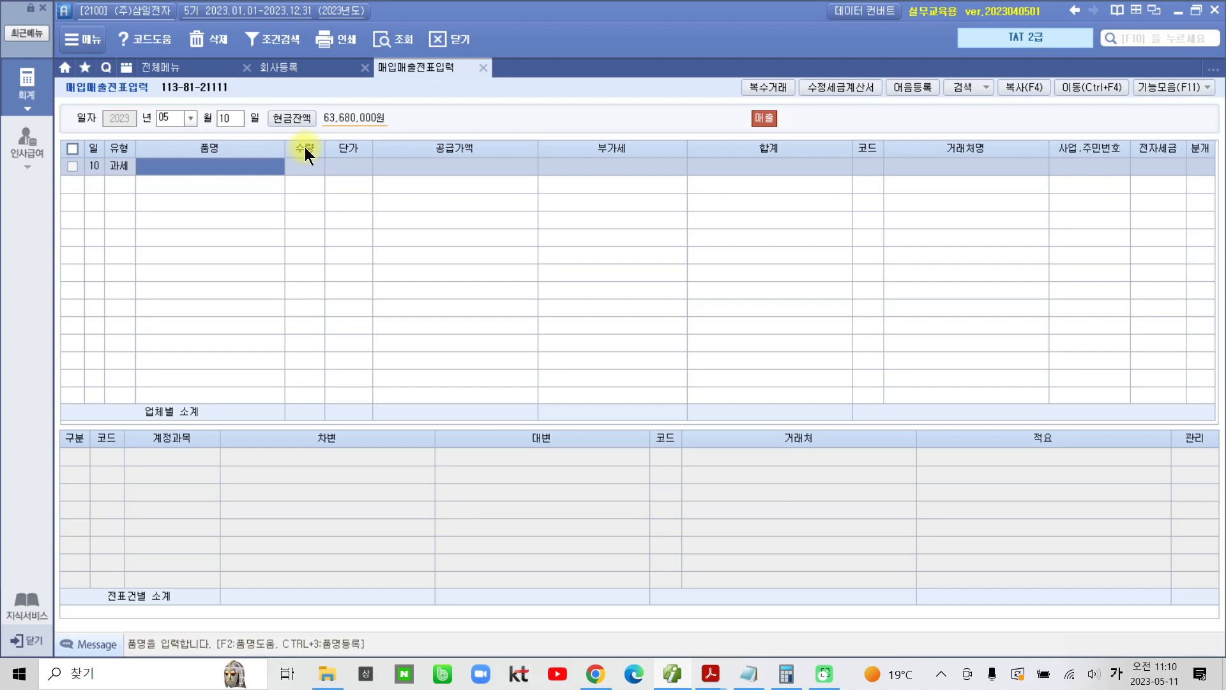
{"action": "type", "text": "컴퓨터"}
{"action": "key", "text": "Return"}
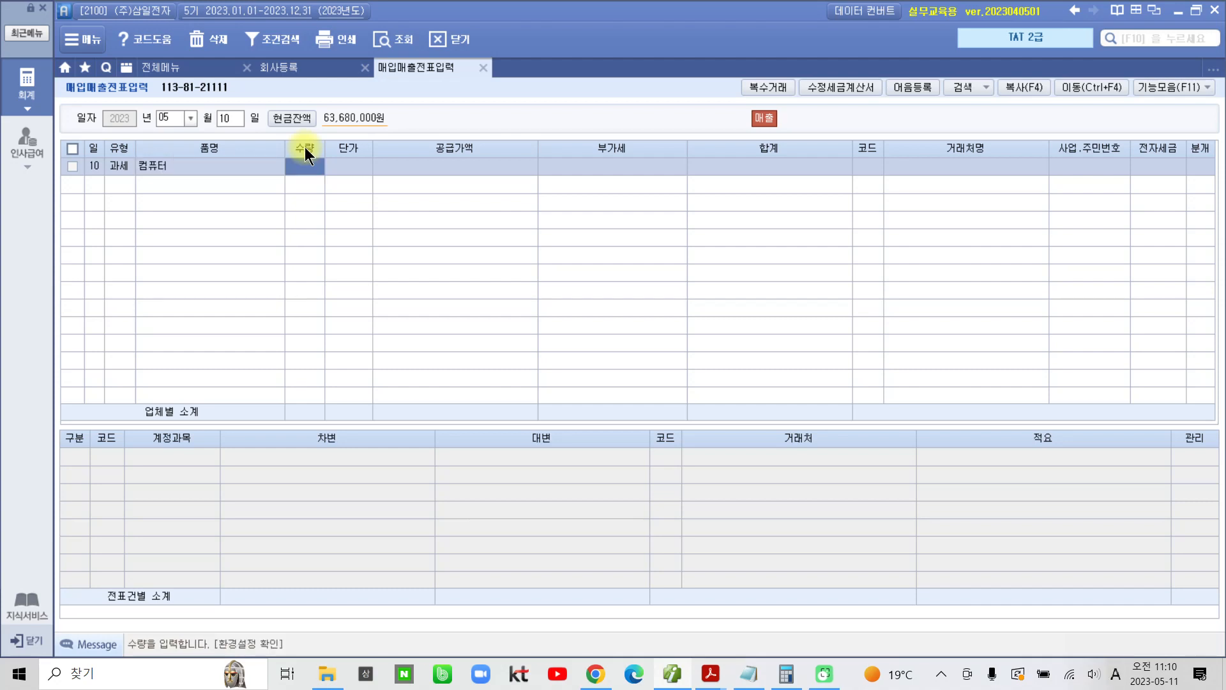
Step: Enter 수량 50 and 단가 400,000 for the 컴퓨터 line, accepting the calculated 공급가액 and 부가세
{"action": "type", "text": "50"}
{"action": "key", "text": "Return"}
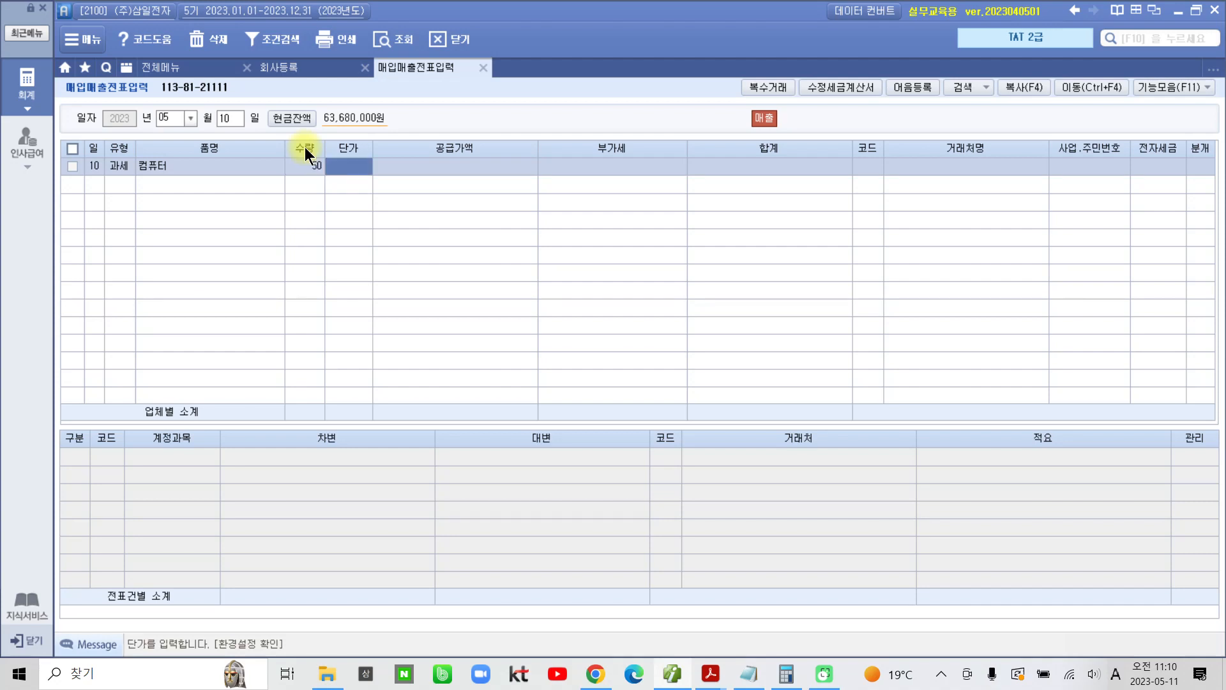
{"action": "type", "text": "4000000"}
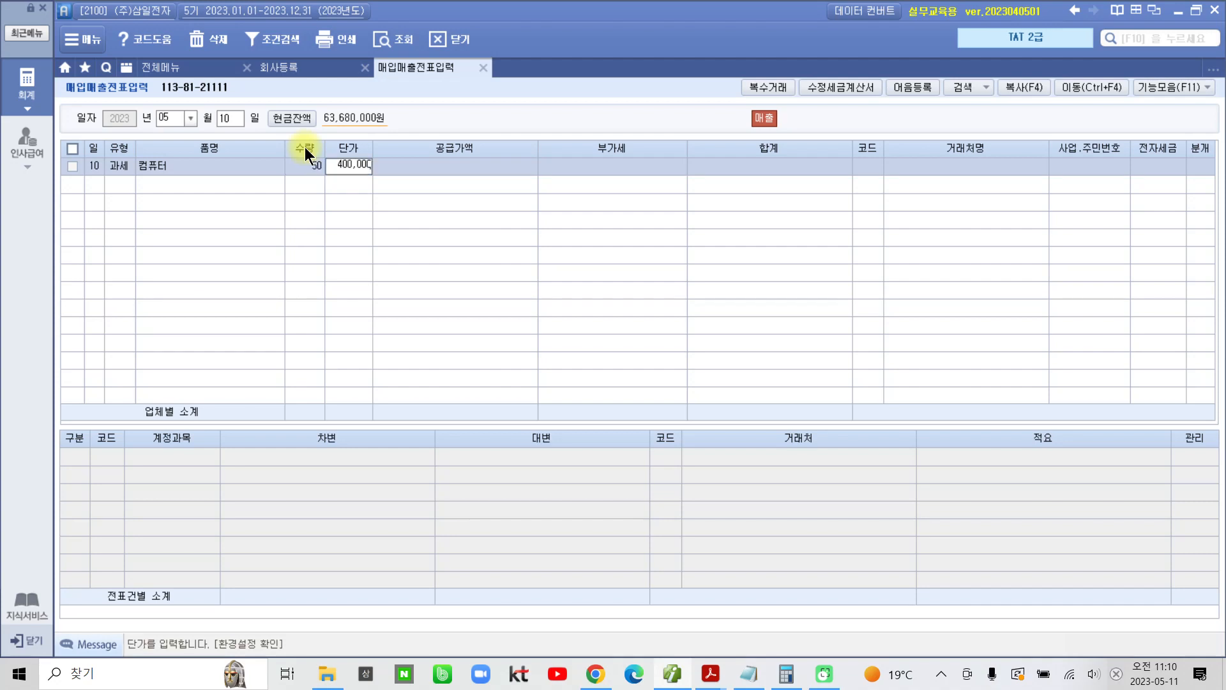
{"action": "key", "text": "Return"}
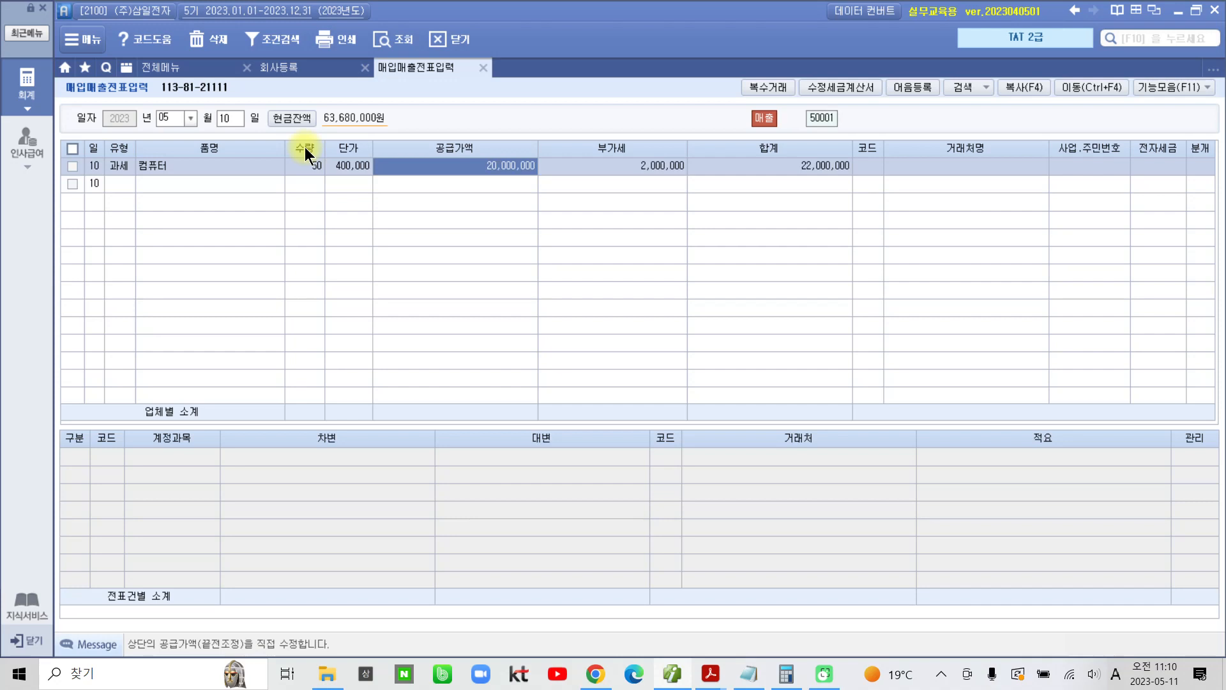
{"action": "key", "text": "Return"}
{"action": "key", "text": "Return"}
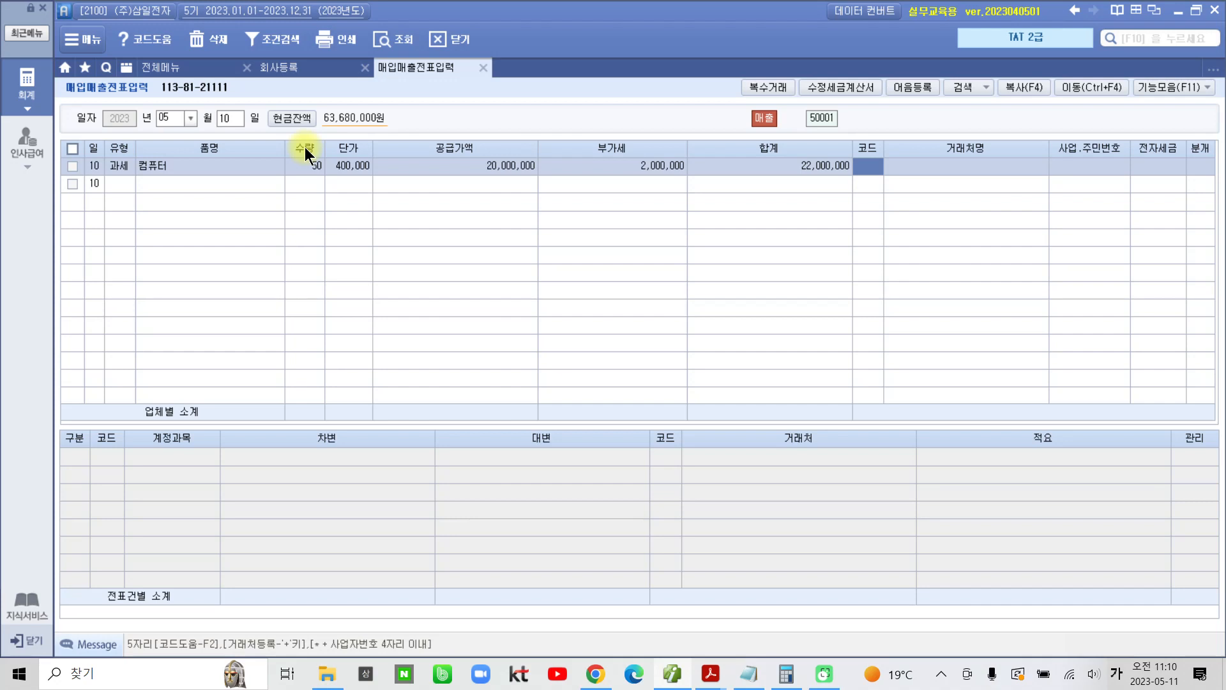
Step: Search for "베스" as the 거래처 and assign (주)베스트원 to the 컴퓨터 sales line
{"action": "type", "text": "베스"}
{"action": "key", "text": "Return"}
{"action": "key", "text": "Return"}
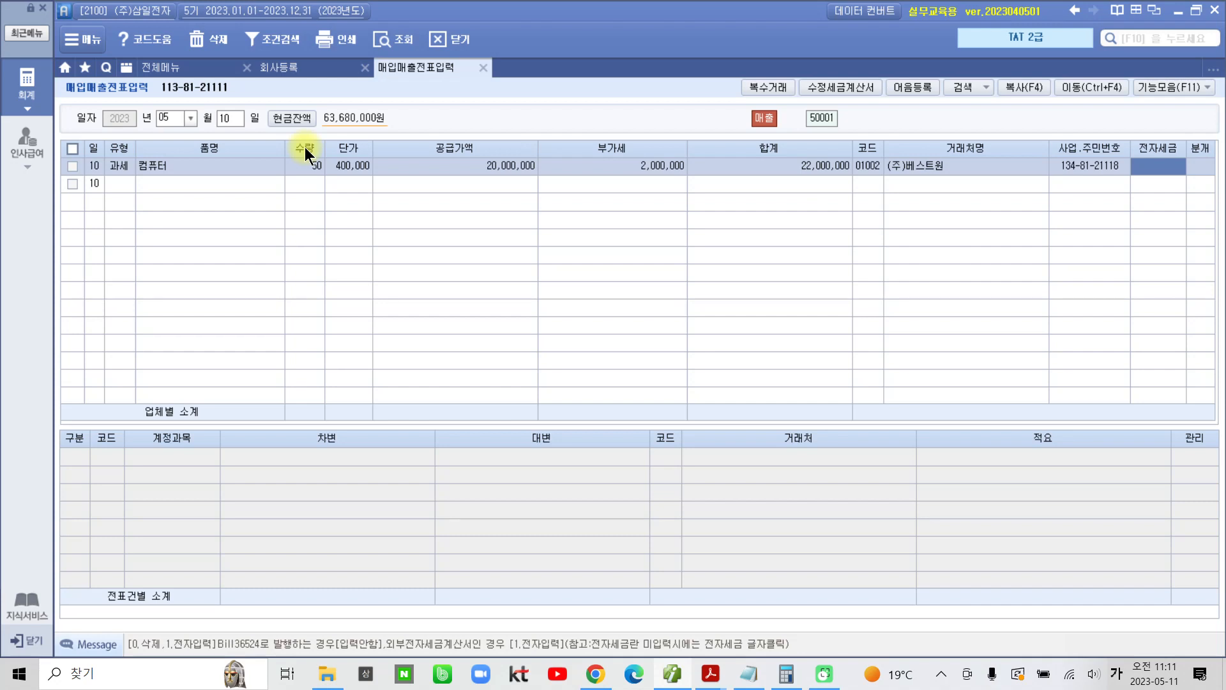
Step: Leave 전자세금 blank, set 분개 to 2:외상 on the 컴퓨터 sales line, and check each generated journal line's account
{"action": "key", "text": "Return"}
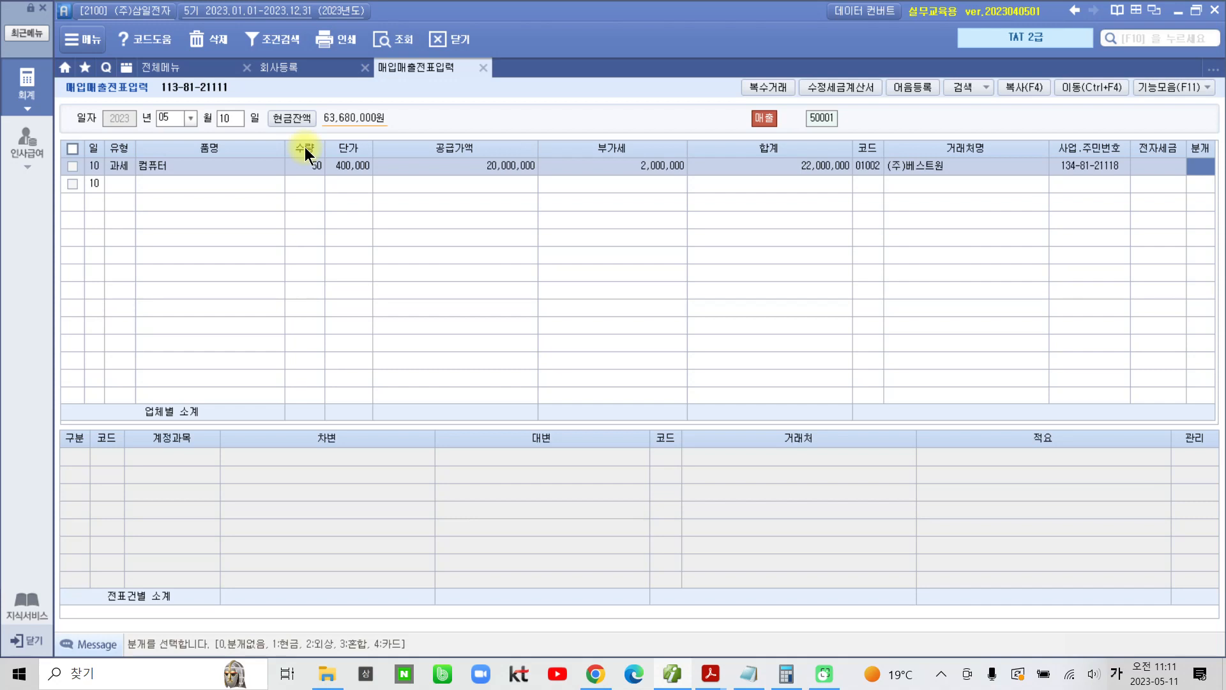
{"action": "key", "text": "2"}
{"action": "key", "text": "Return"}
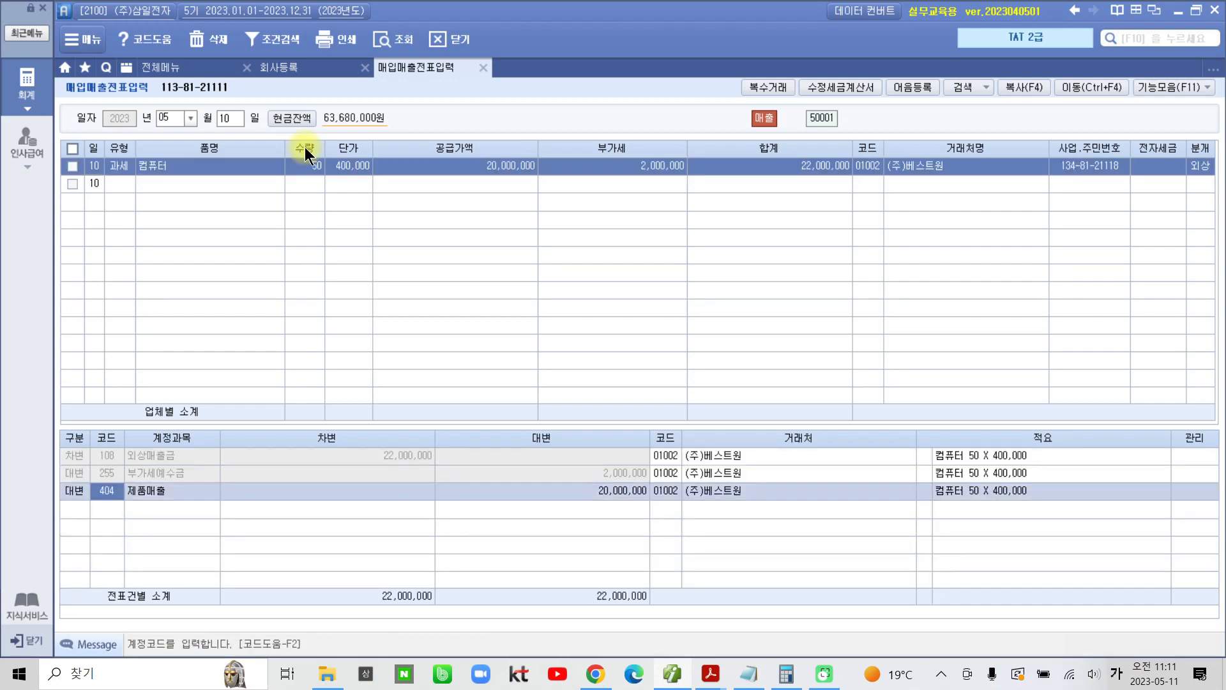
{"action": "left_click", "coordinate": [126, 457]}
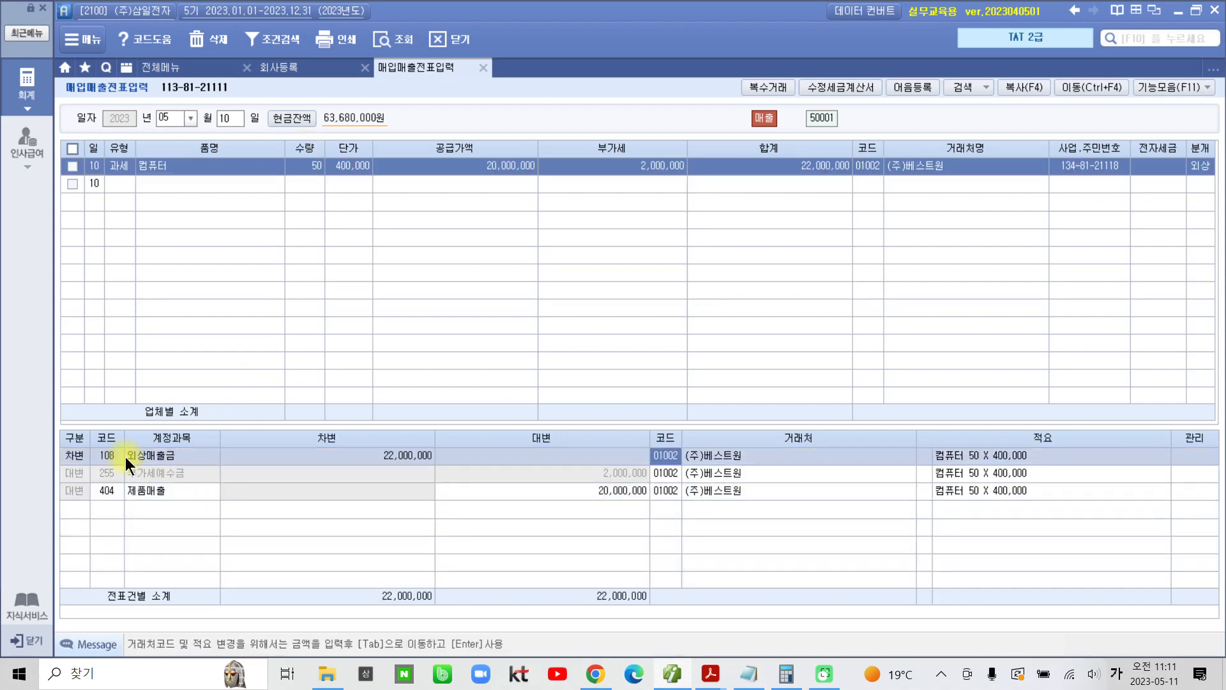
{"action": "left_click", "coordinate": [127, 474]}
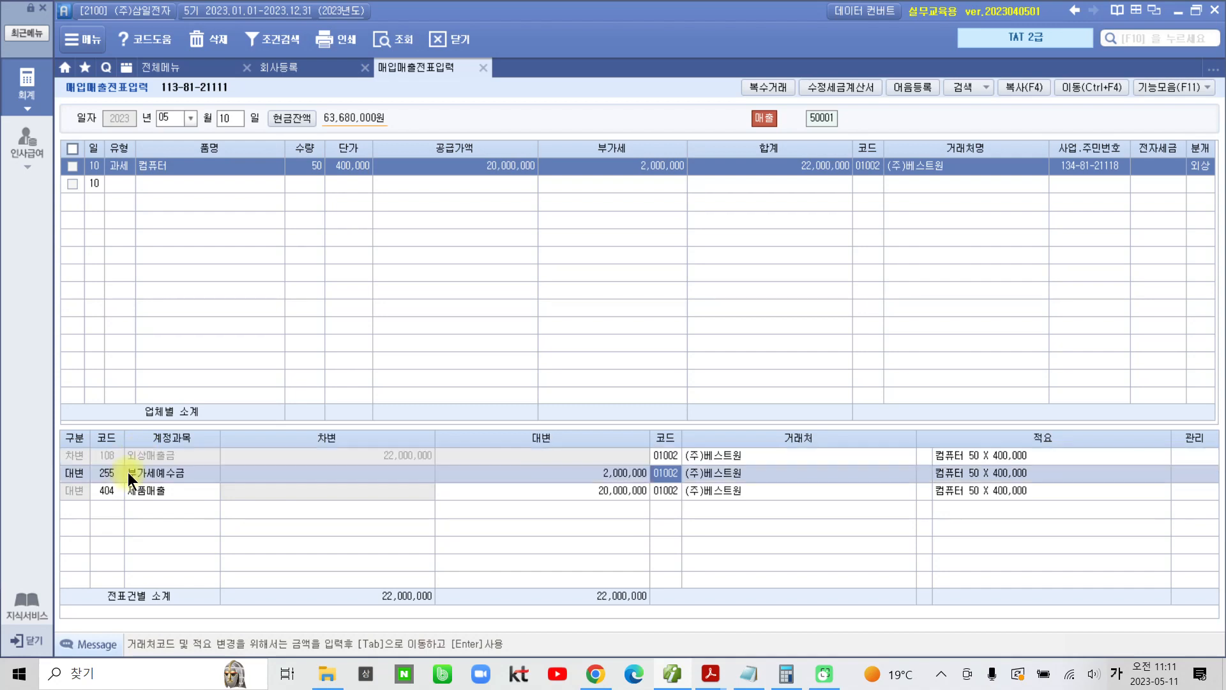
{"action": "left_click", "coordinate": [108, 493]}
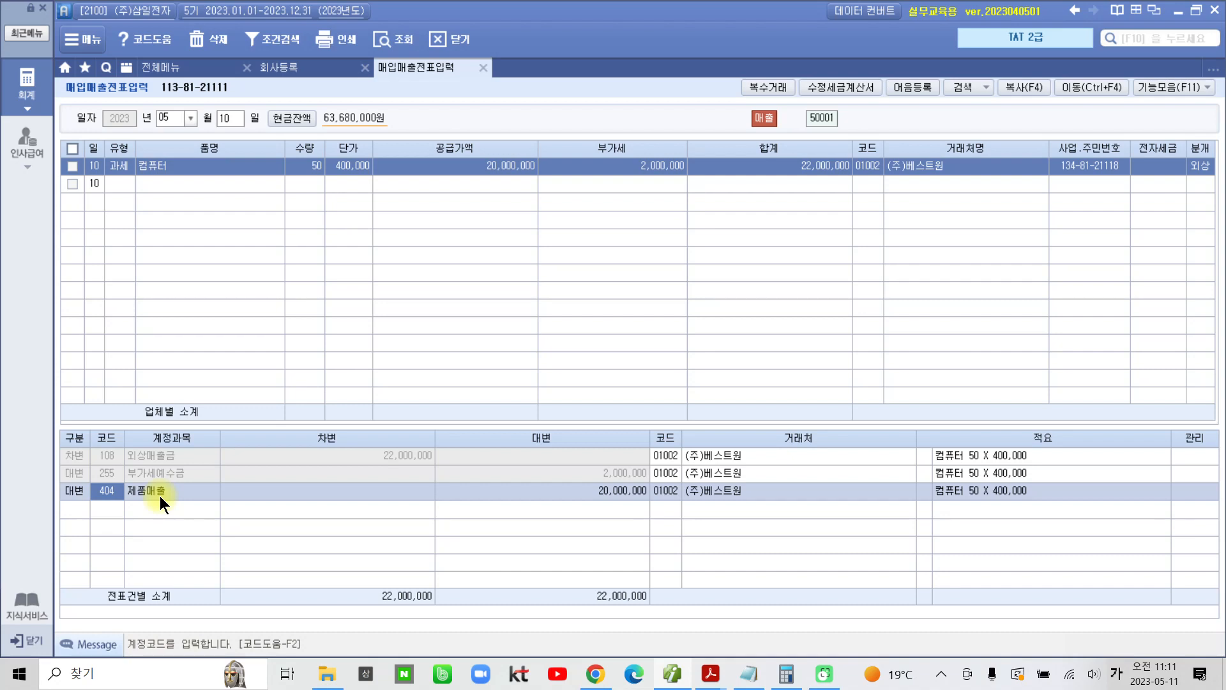
Step: Open 전자세금계산서 발행 및 내역관리 under 부가가치세 II
{"action": "left_click", "coordinate": [33, 97]}
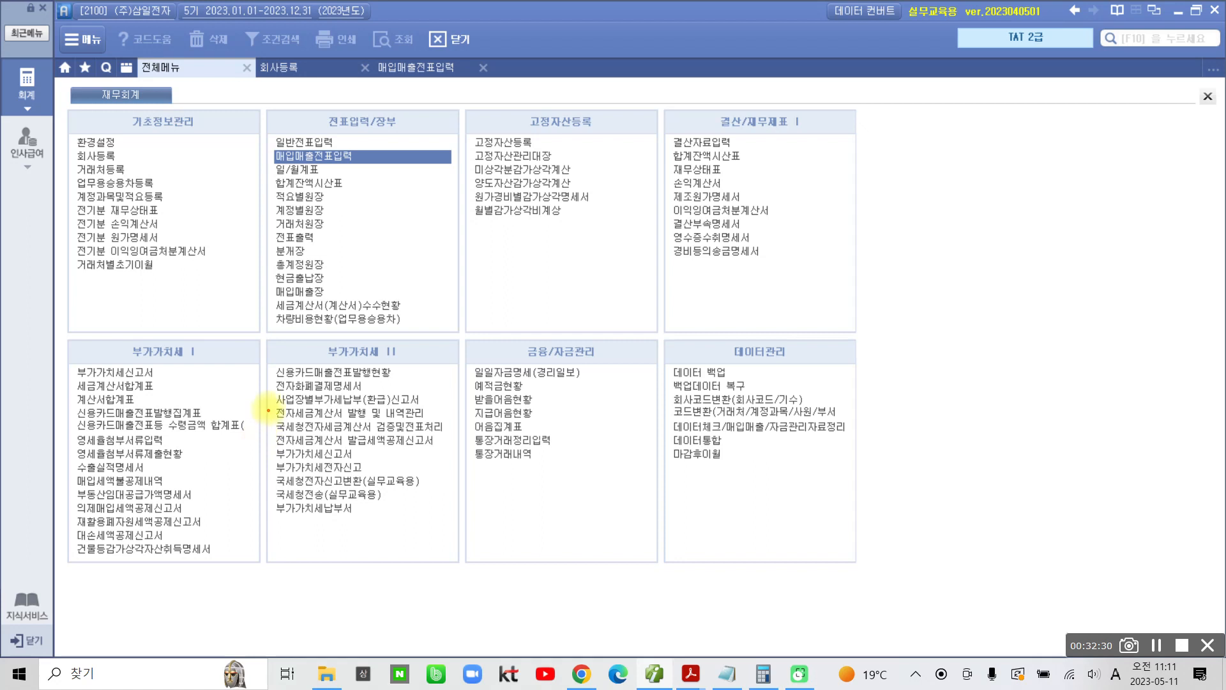
{"action": "mouse_move", "coordinate": [268, 403]}
{"action": "left_mouse_down"}
{"action": "mouse_move", "coordinate": [469, 422]}
{"action": "mouse_move", "coordinate": [401, 356]}
{"action": "mouse_move", "coordinate": [383, 358]}
{"action": "mouse_move", "coordinate": [393, 349]}
{"action": "left_mouse_up"}
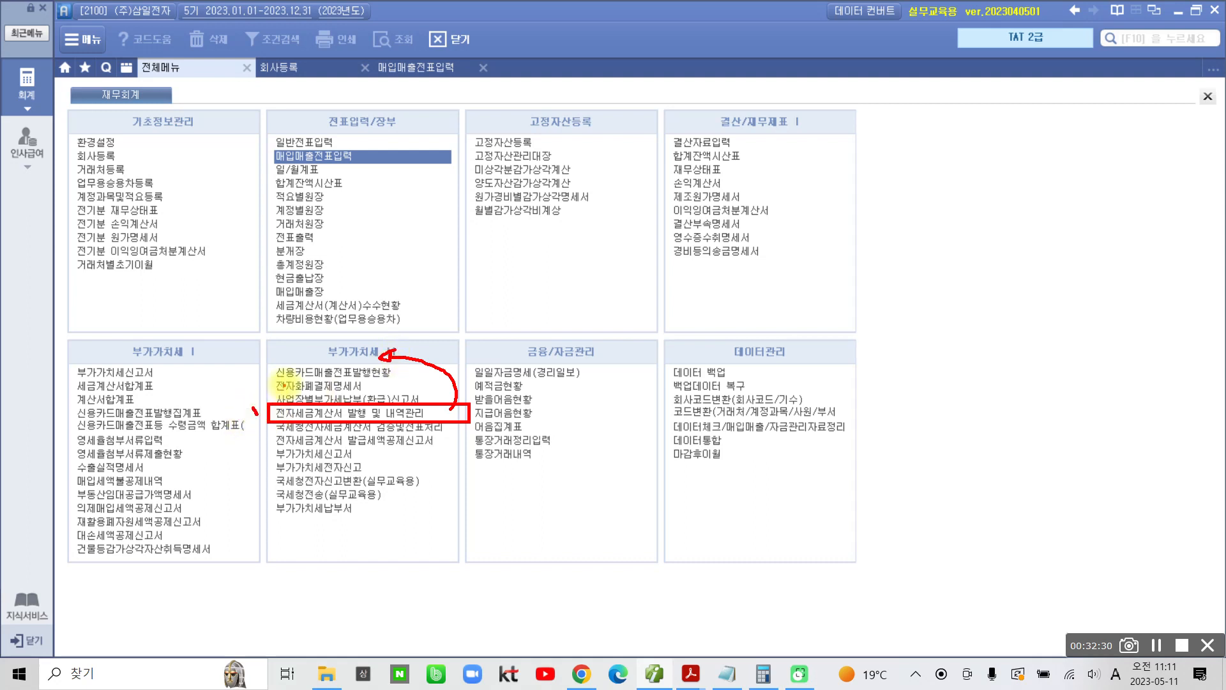
{"action": "left_click_drag", "start_coordinate": [279, 367], "coordinate": [272, 401]}
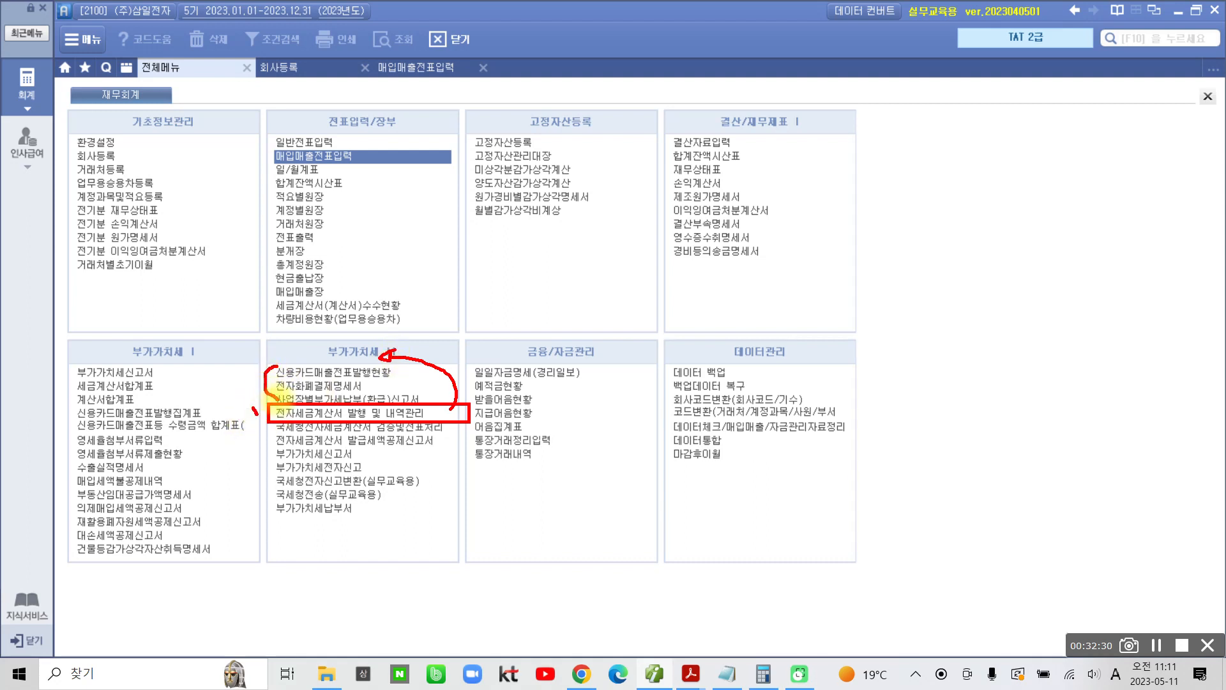
{"action": "key", "text": "Escape"}
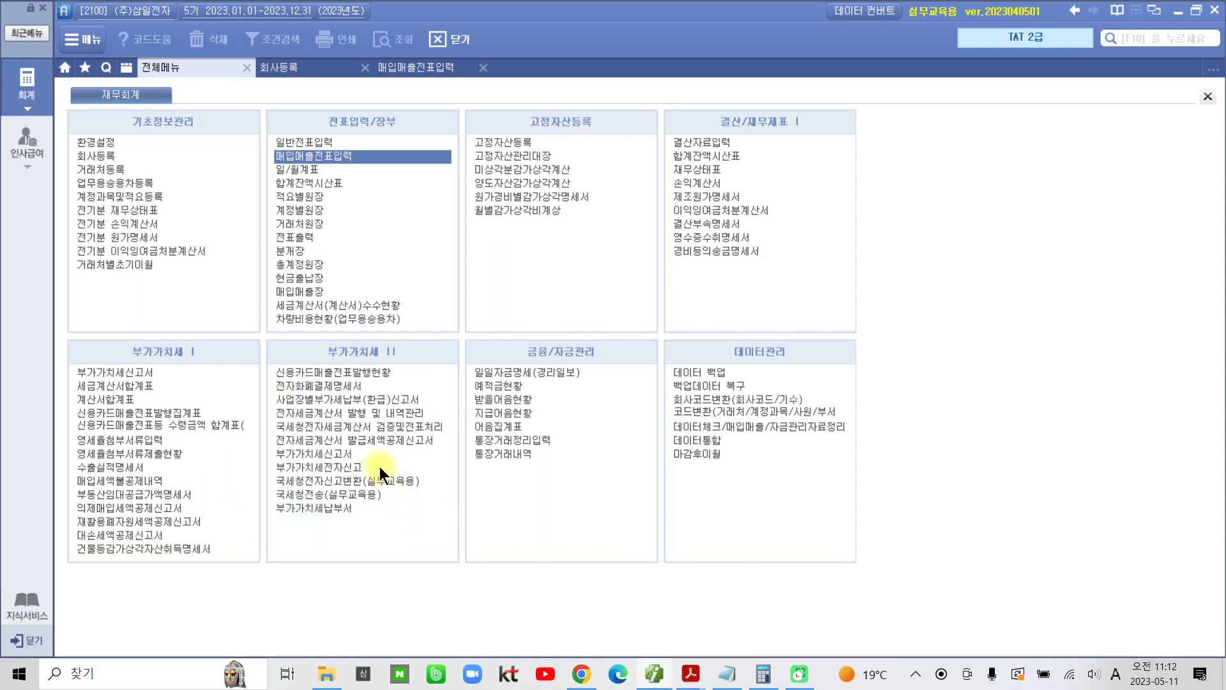
{"action": "left_click", "coordinate": [373, 413]}
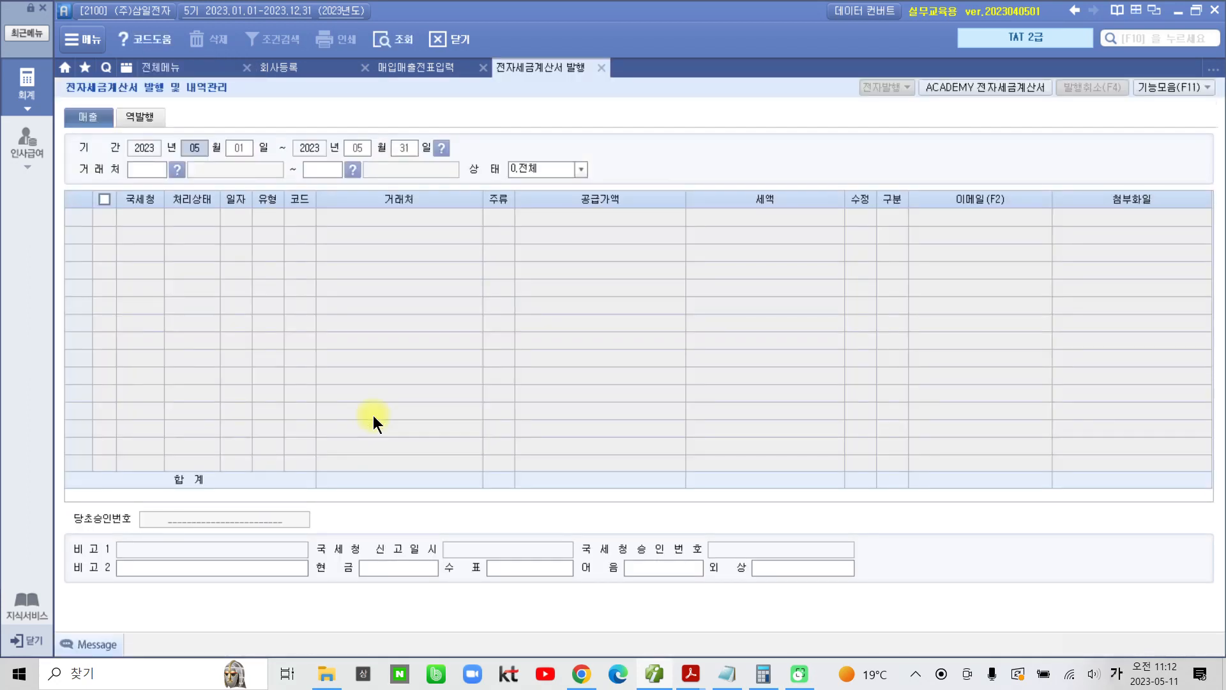
Step: Query the 매출 invoices for 2023-05-10 through 2023-05-10, with the 거래처 range from 처음 to 끝 and 상태 0.전체
{"action": "key", "text": "Return"}
{"action": "type", "text": "10"}
{"action": "key", "text": "Return"}
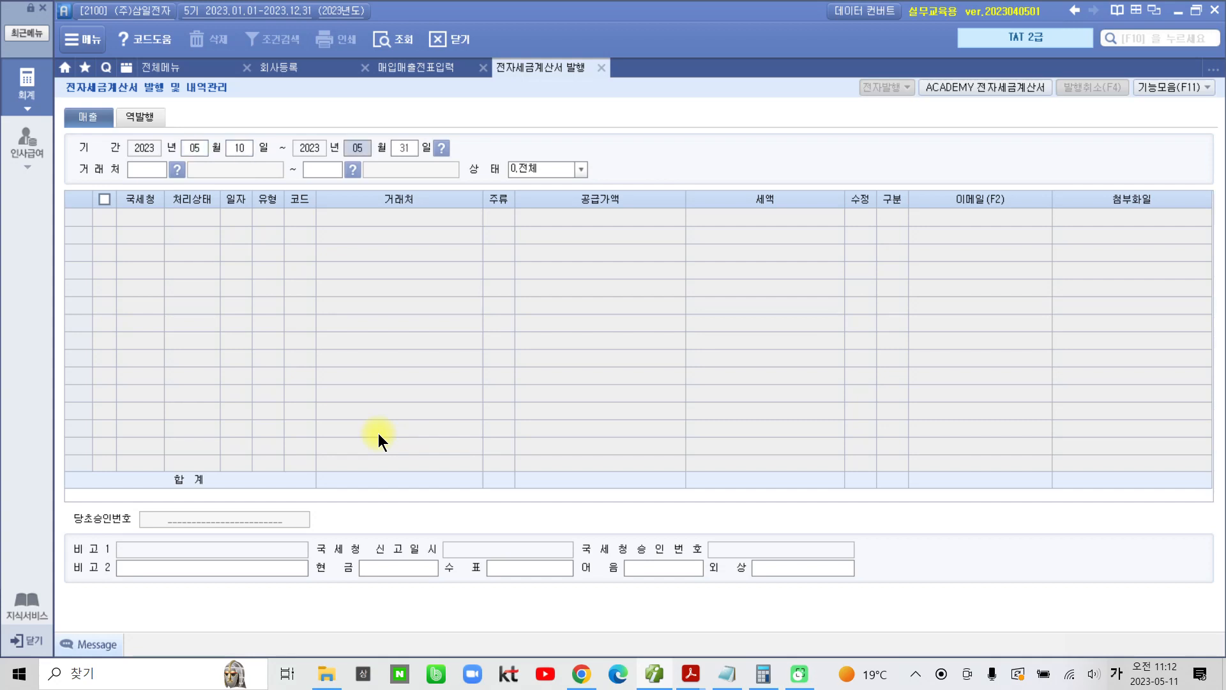
{"action": "key", "text": "Return"}
{"action": "type", "text": "10"}
{"action": "key", "text": "Return"}
{"action": "key", "text": "Return"}
{"action": "key", "text": "Return"}
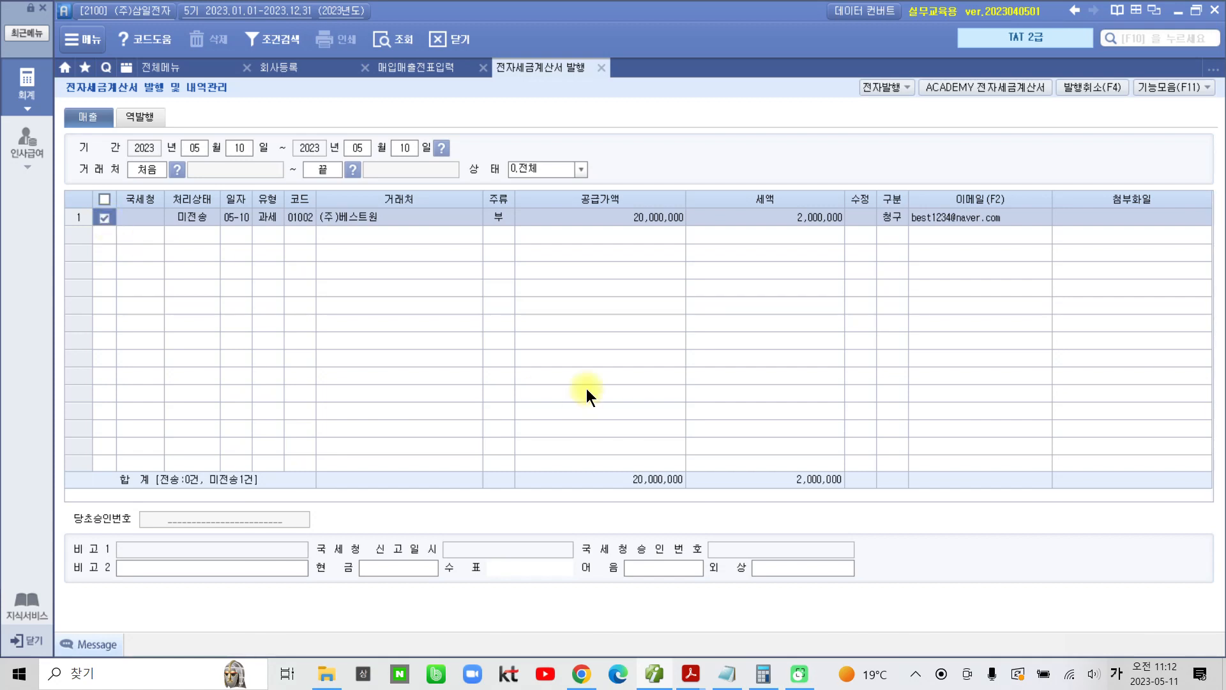
Step: Issue the electronic tax invoice for (주)베스트원 through 전자발행, logging in with the prefilled credentials
{"action": "left_click", "coordinate": [885, 89]}
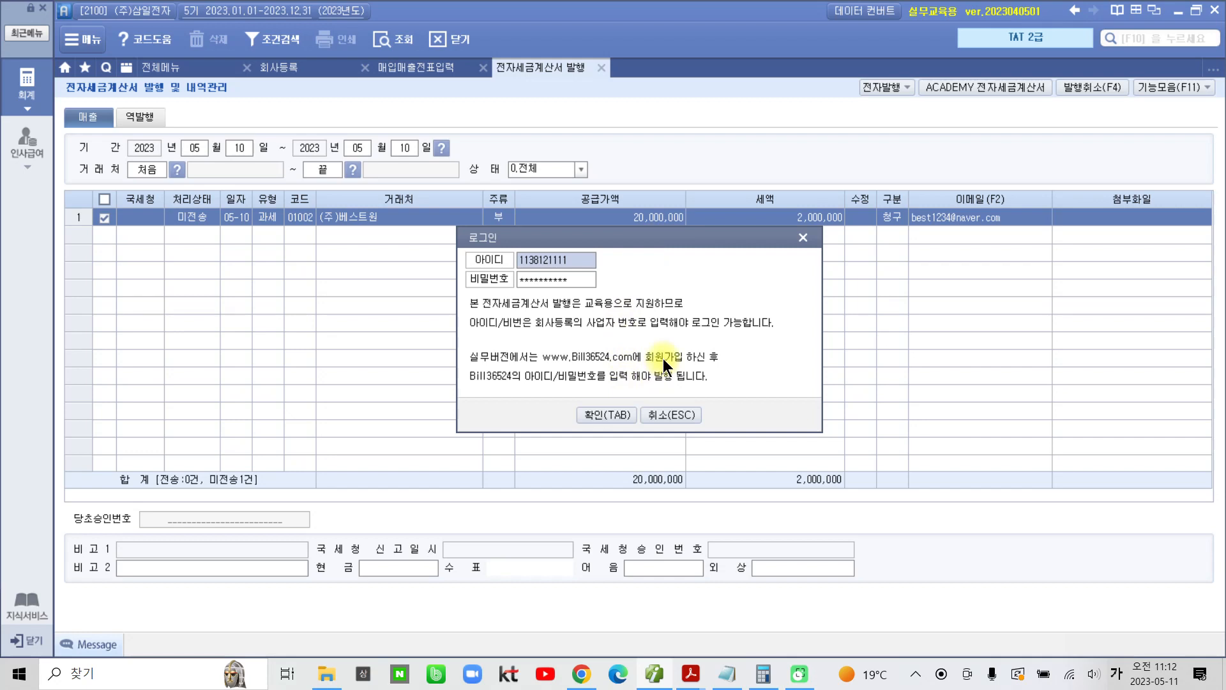
{"action": "left_click", "coordinate": [607, 415]}
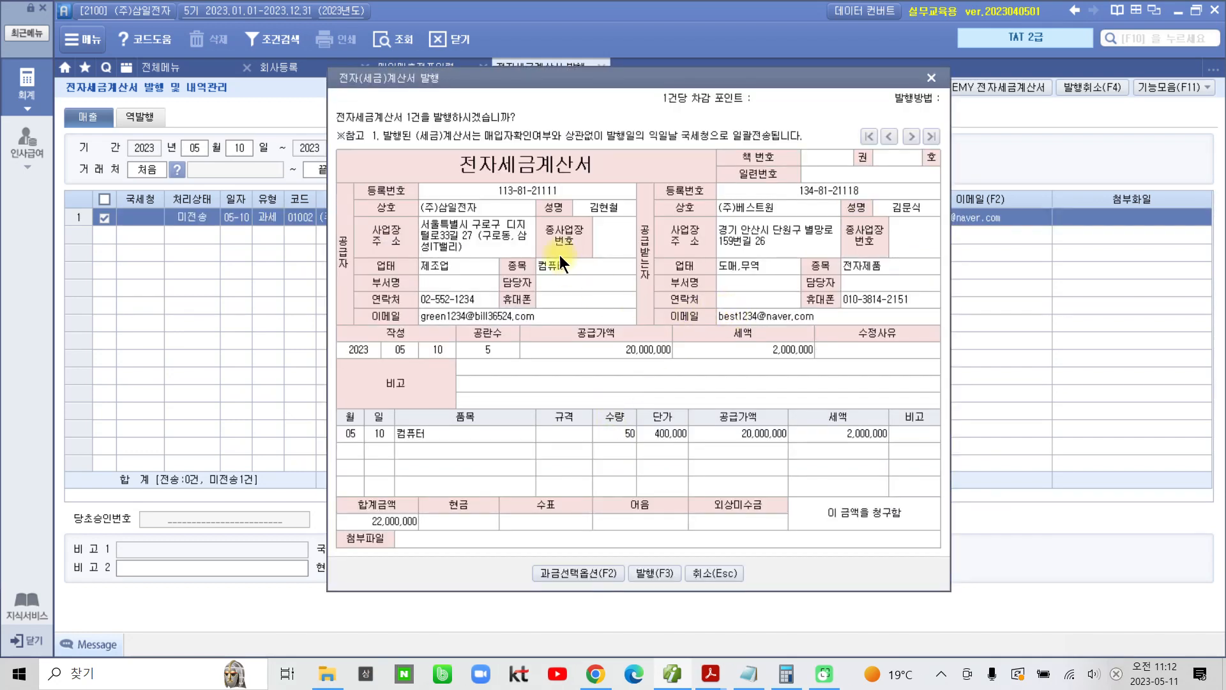
{"action": "left_click", "coordinate": [638, 573]}
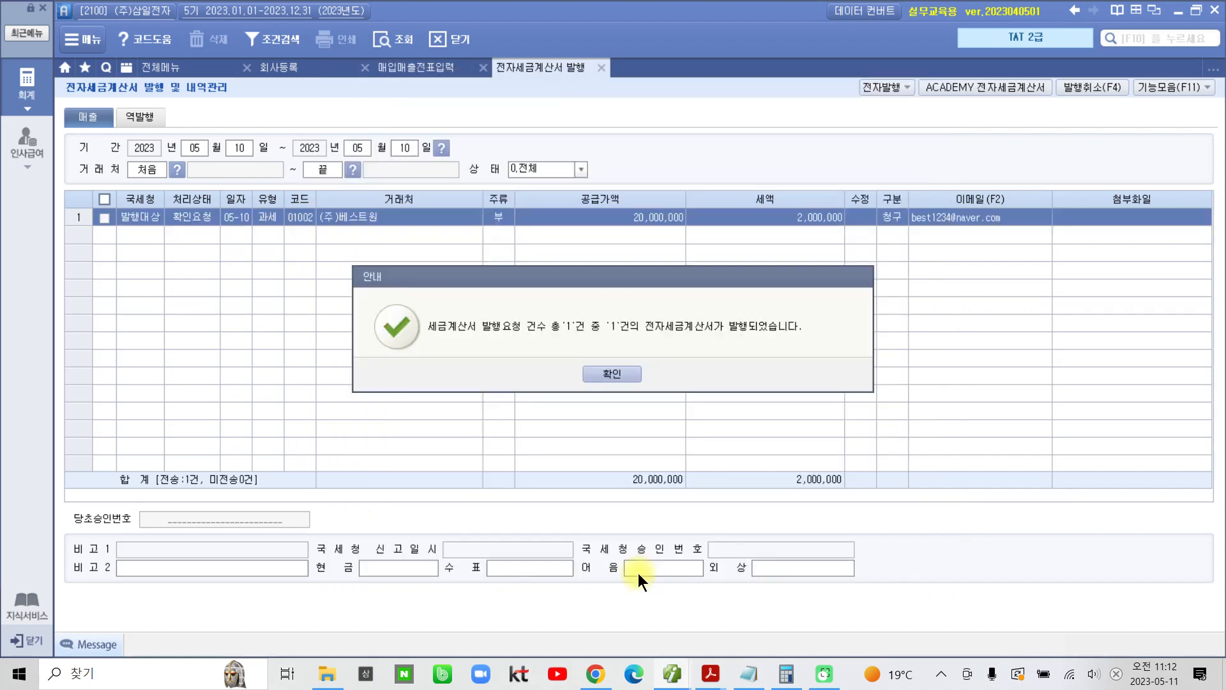
{"action": "left_click", "coordinate": [633, 377]}
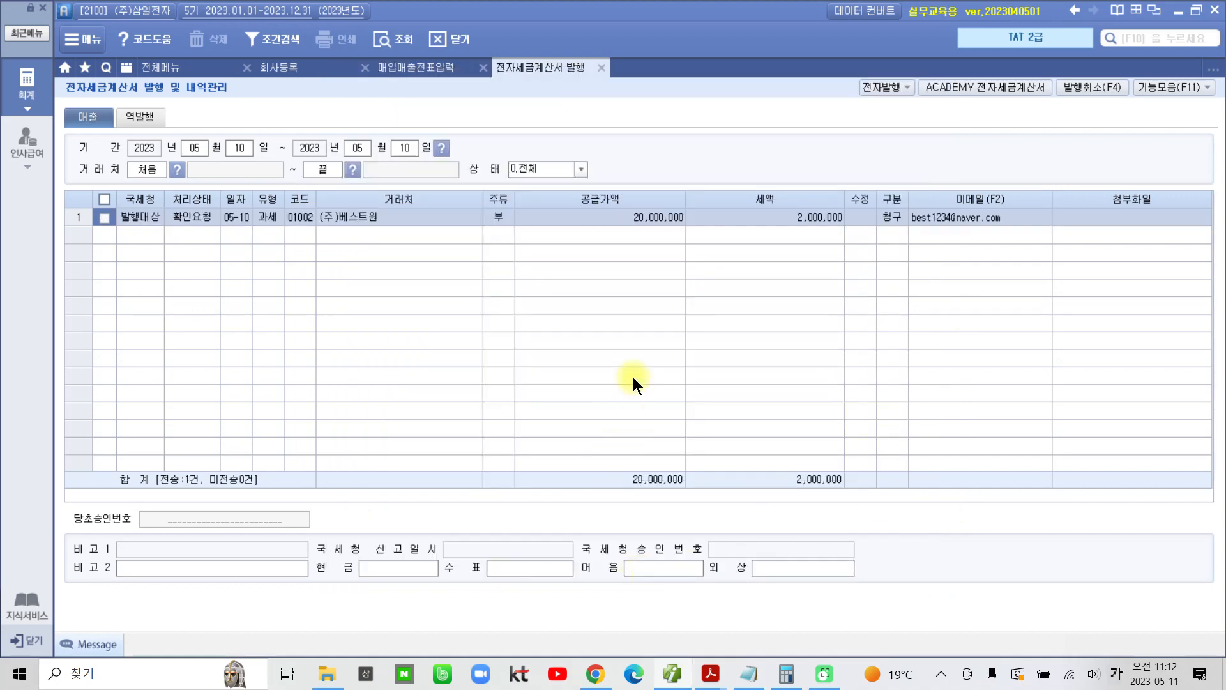
Step: Open ACADEMY 전자세금계산서 and log in to the educational Bill36524 site with the prefilled ID and password
{"action": "left_click", "coordinate": [988, 83]}
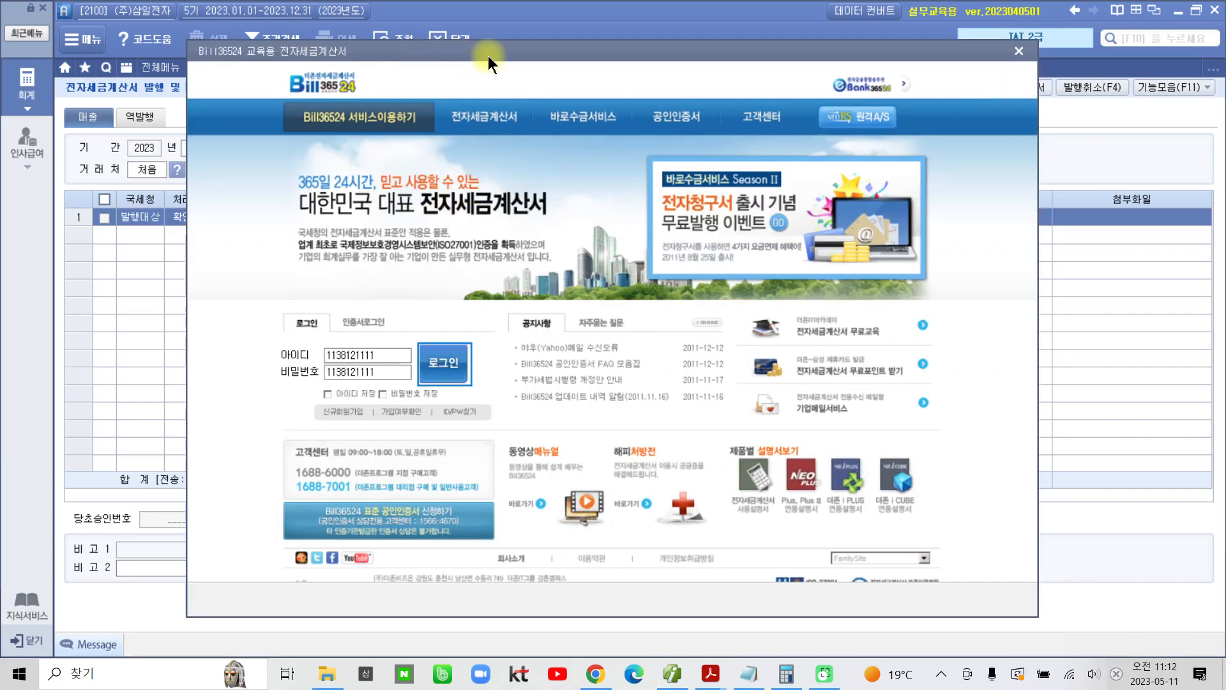
{"action": "left_click_drag", "start_coordinate": [503, 54], "coordinate": [498, 69]}
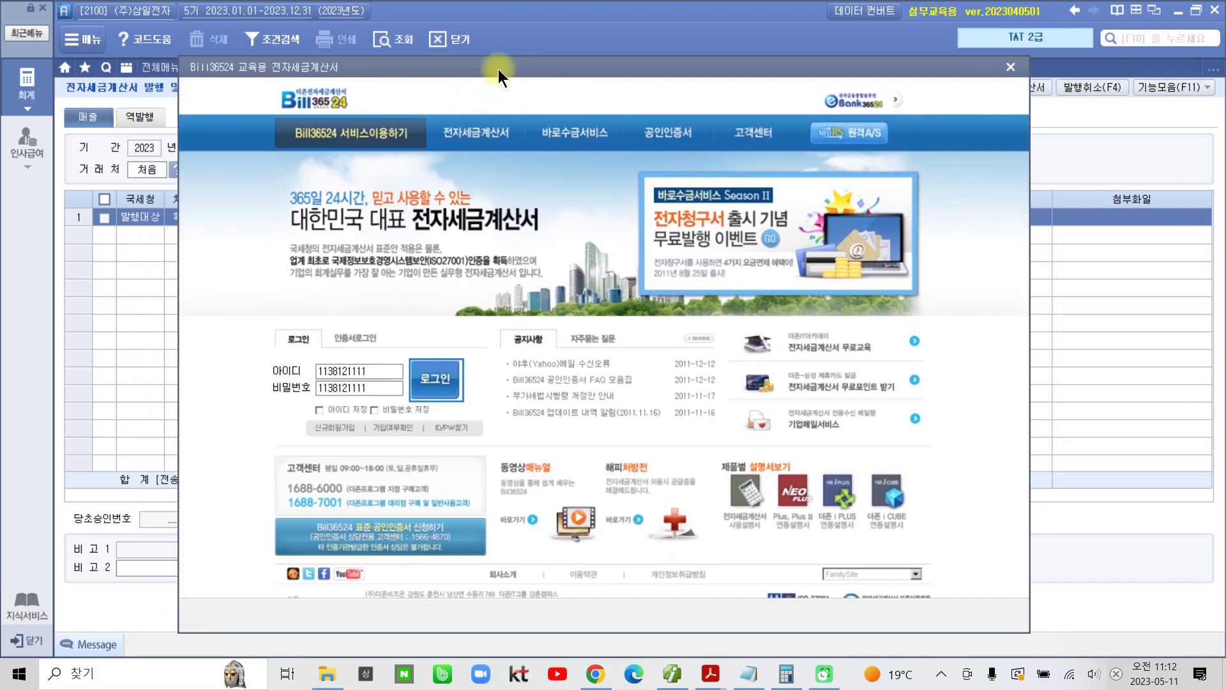
{"action": "left_click", "coordinate": [442, 376]}
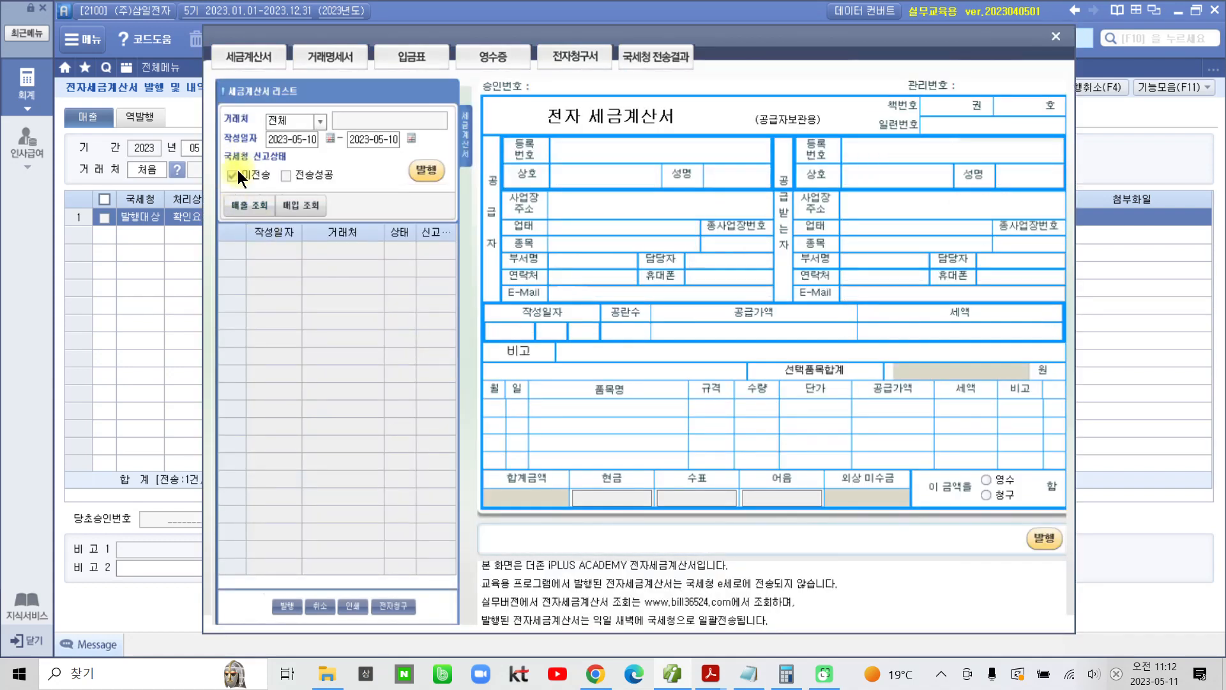
Step: Look up the 미전송 sales invoice dated 2023-05-10, issue it for transmission to 국세청, and close Bill36524
{"action": "left_click", "coordinate": [240, 208]}
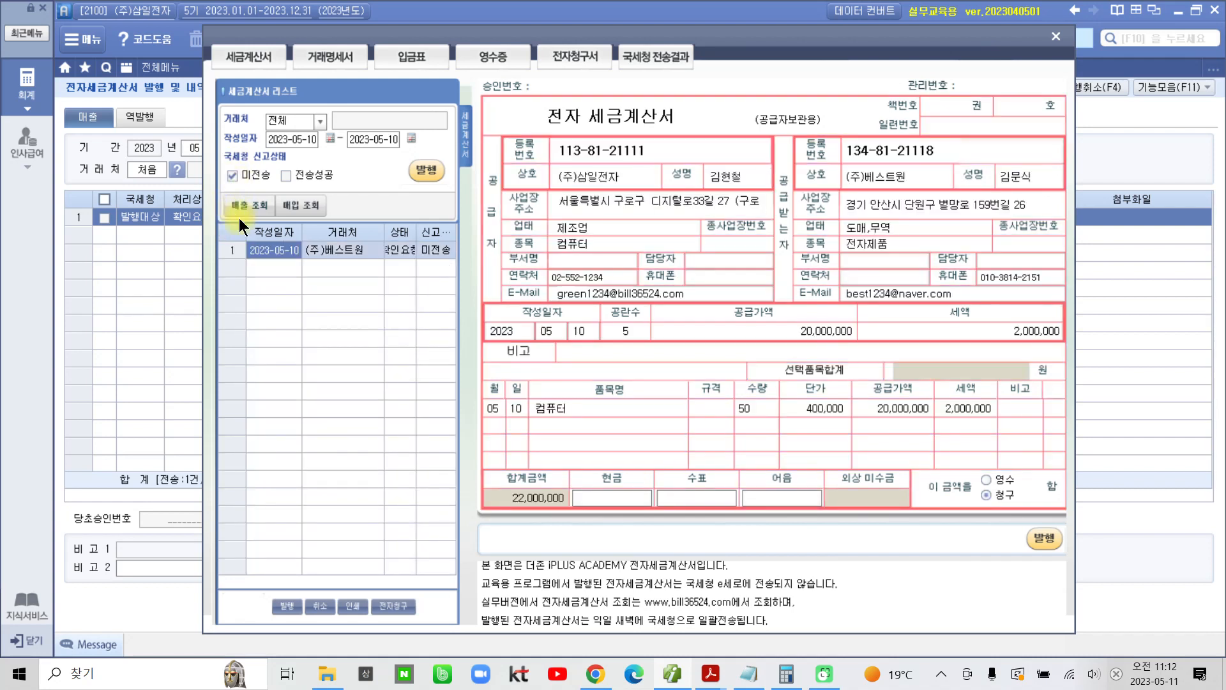
{"action": "left_click", "coordinate": [423, 171]}
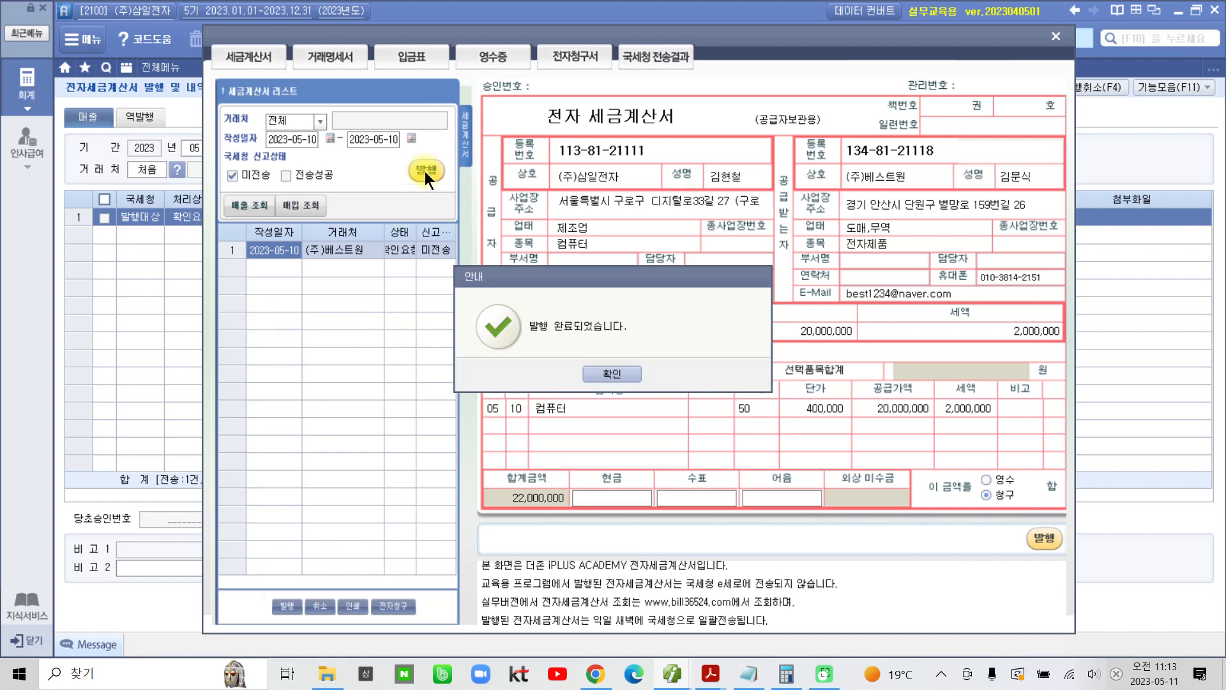
{"action": "left_click", "coordinate": [597, 373]}
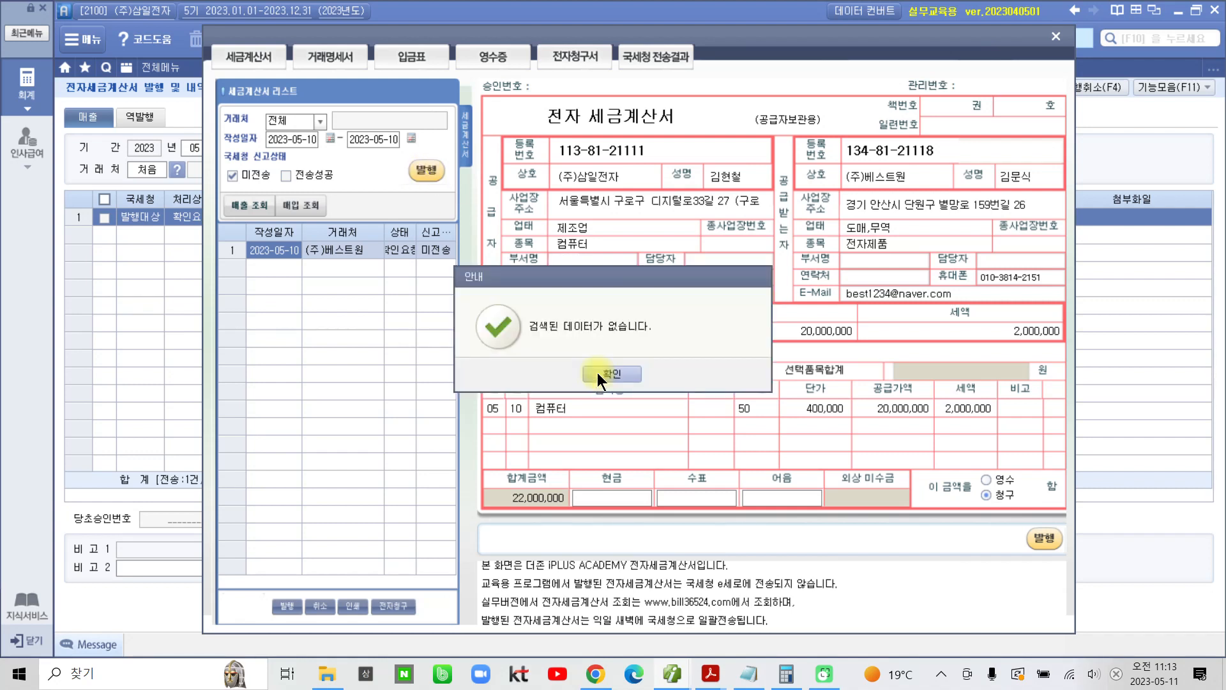
{"action": "left_click", "coordinate": [597, 373]}
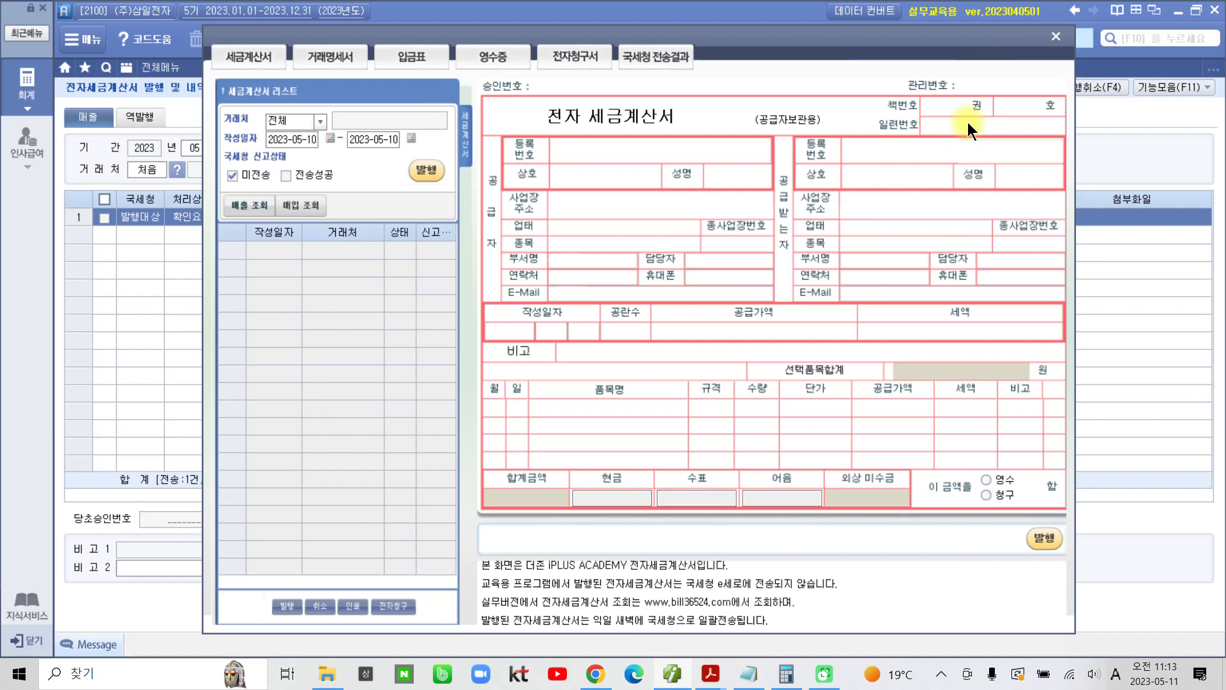
{"action": "left_click", "coordinate": [1058, 40]}
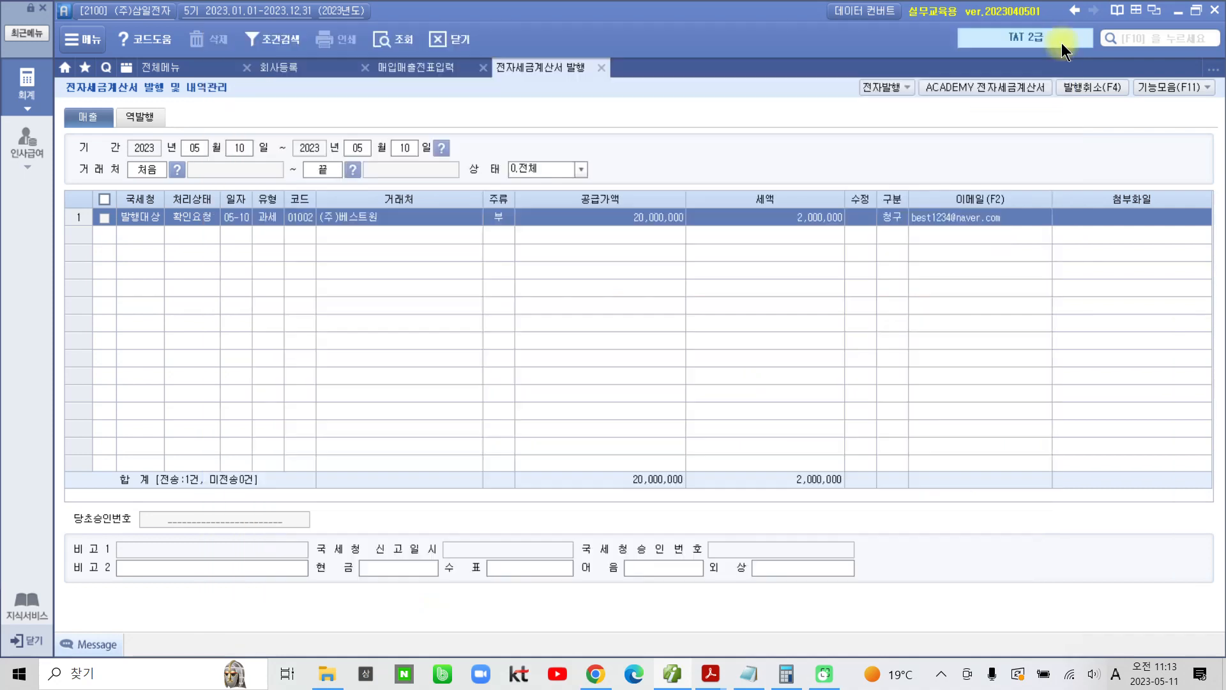
Step: Return to 매입매출전표입력, reload the May 10 vouchers, and check the 컴퓨터 line's 전자세금 status and journal entries
{"action": "left_click", "coordinate": [603, 69]}
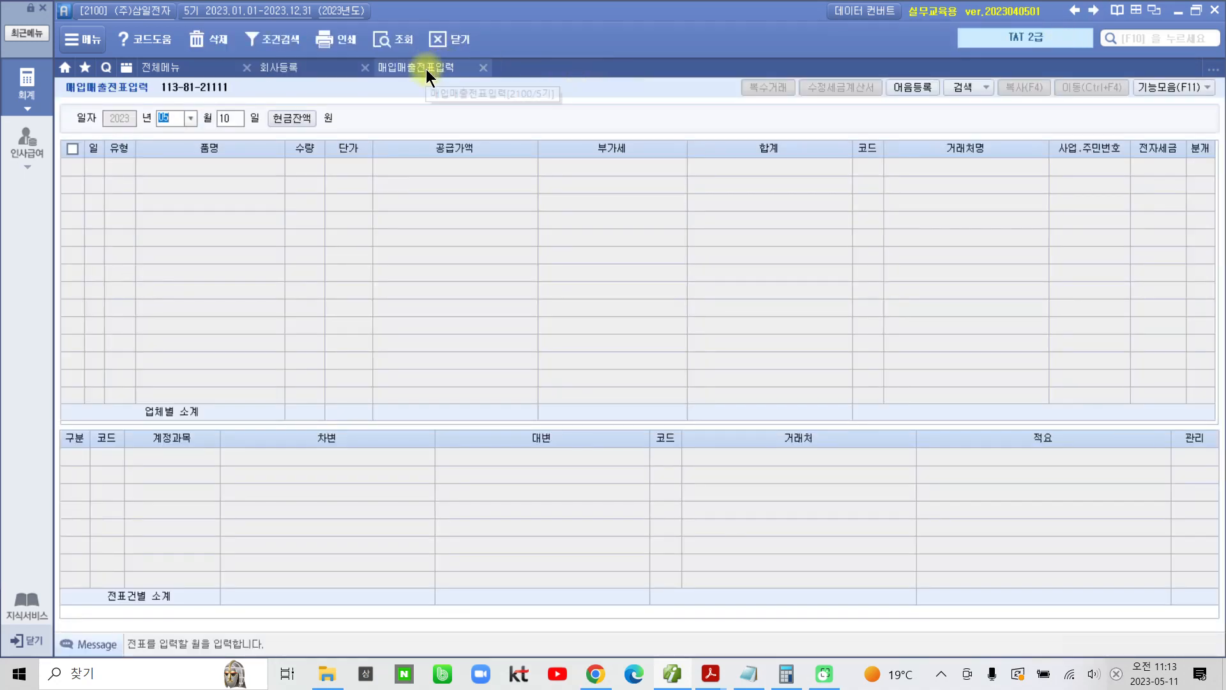
{"action": "left_click", "coordinate": [405, 38]}
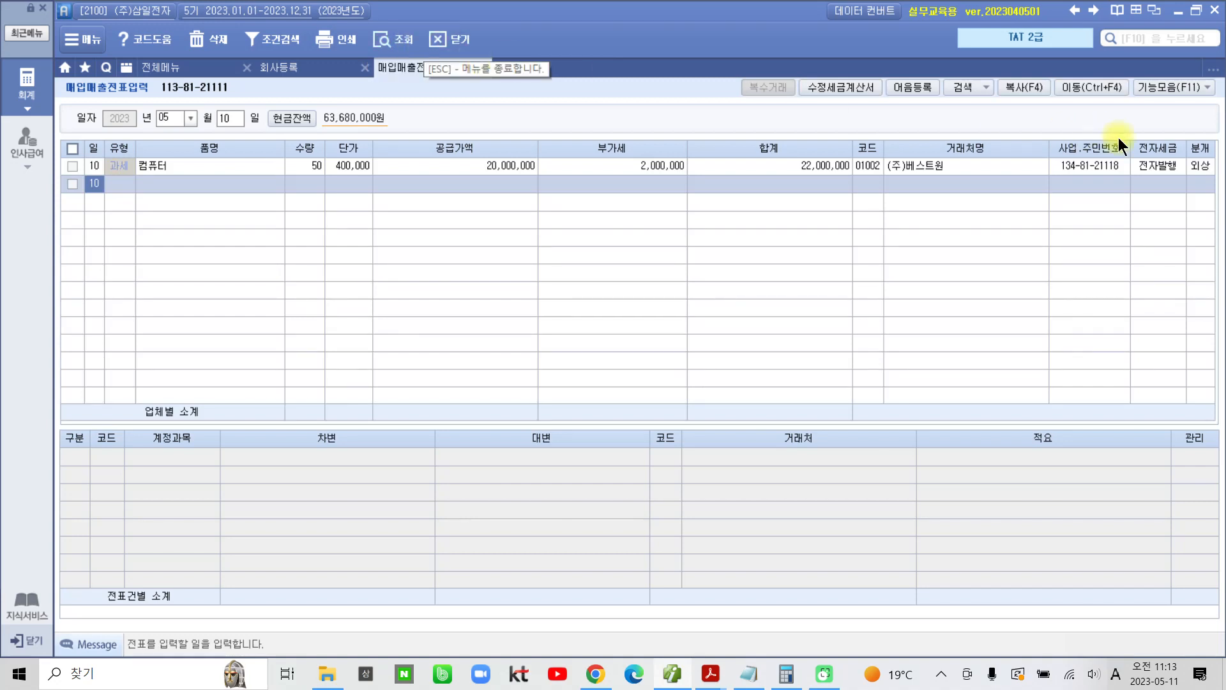
{"action": "left_click", "coordinate": [1204, 165]}
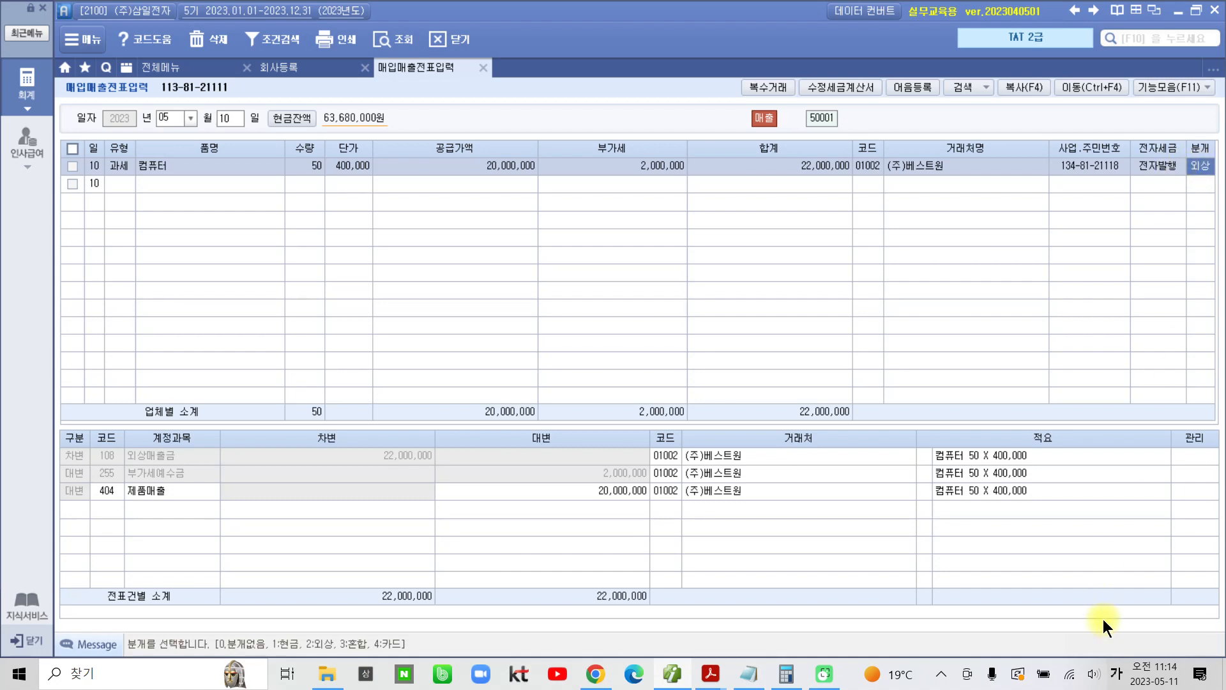
Step: Switch to 02부 2장(201~280)-rip.pdf in Acrobat Reader and review the solution pages through to the 전자세금계산서(월합계) 발급 및 전송 exercise on page 8
{"action": "mouse_move", "coordinate": [711, 674]}
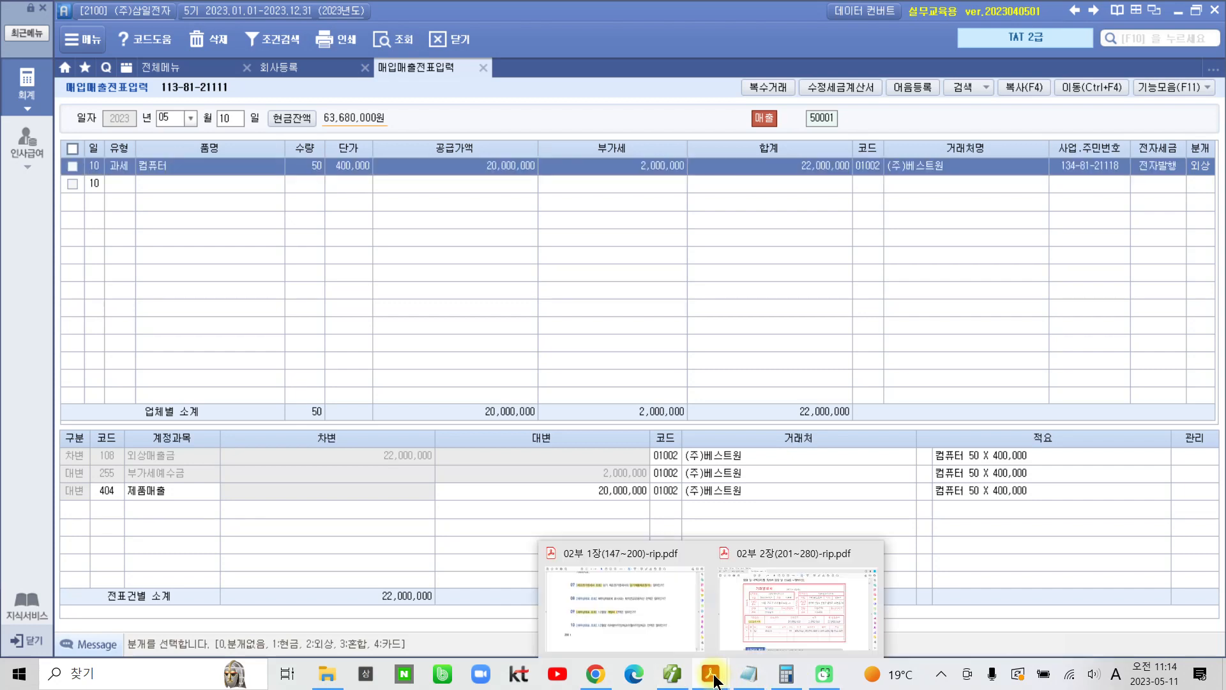
{"action": "left_click", "coordinate": [757, 622]}
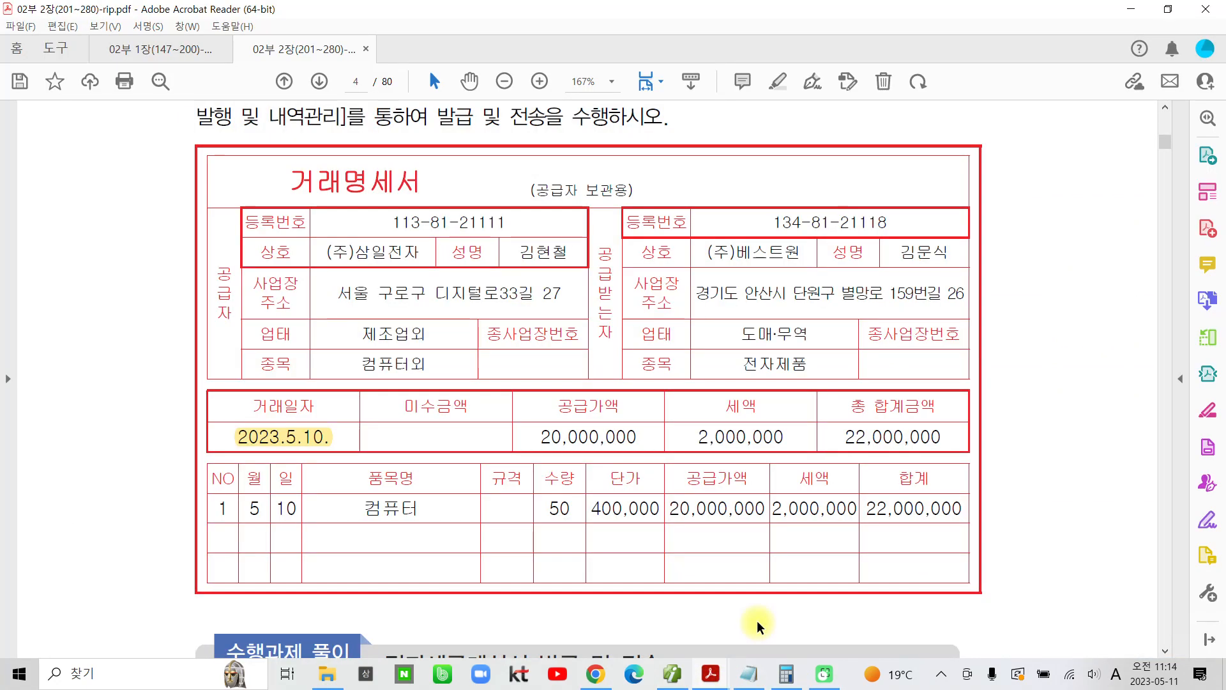
{"action": "scroll", "coordinate": [868, 399], "scroll_direction": "down", "scroll_amount": 15}
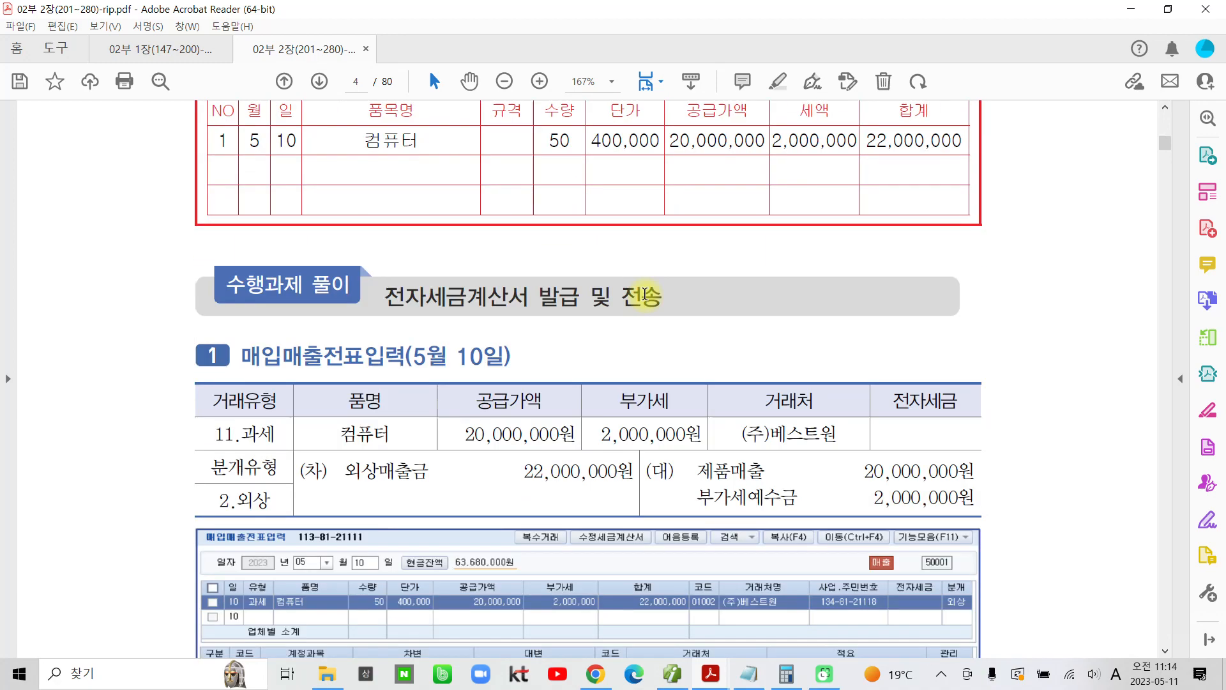
{"action": "scroll", "coordinate": [630, 304], "scroll_direction": "down", "scroll_amount": 20}
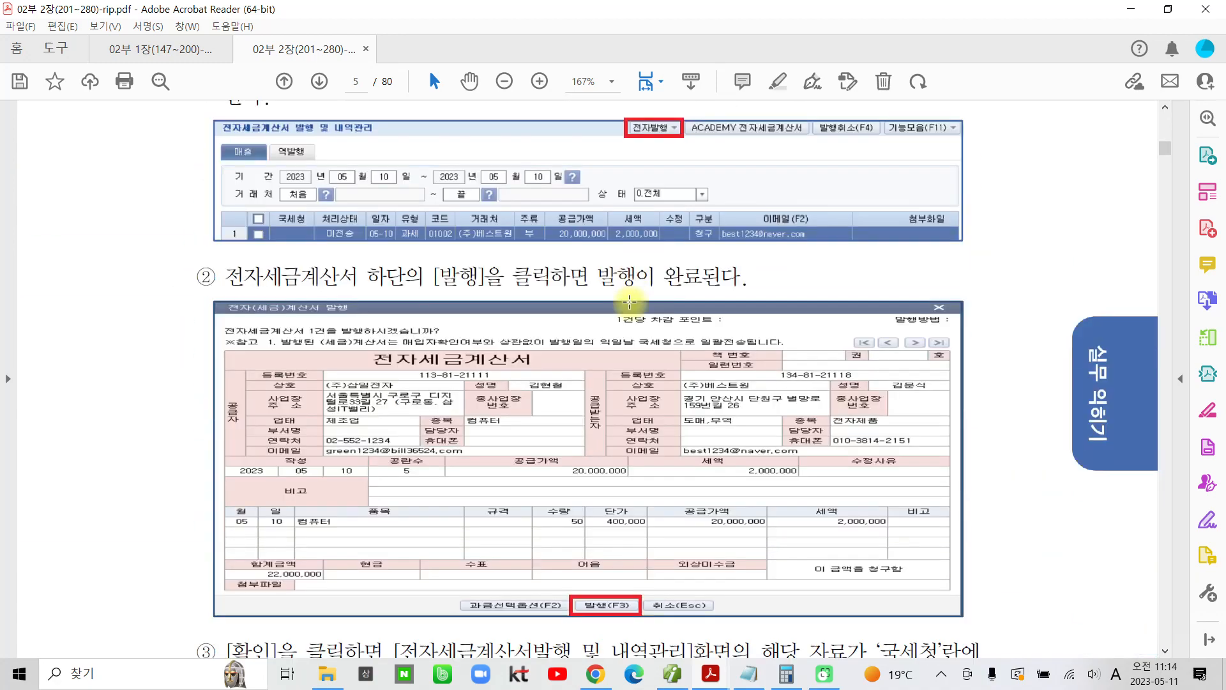
{"action": "scroll", "coordinate": [625, 311], "scroll_direction": "down", "scroll_amount": 2}
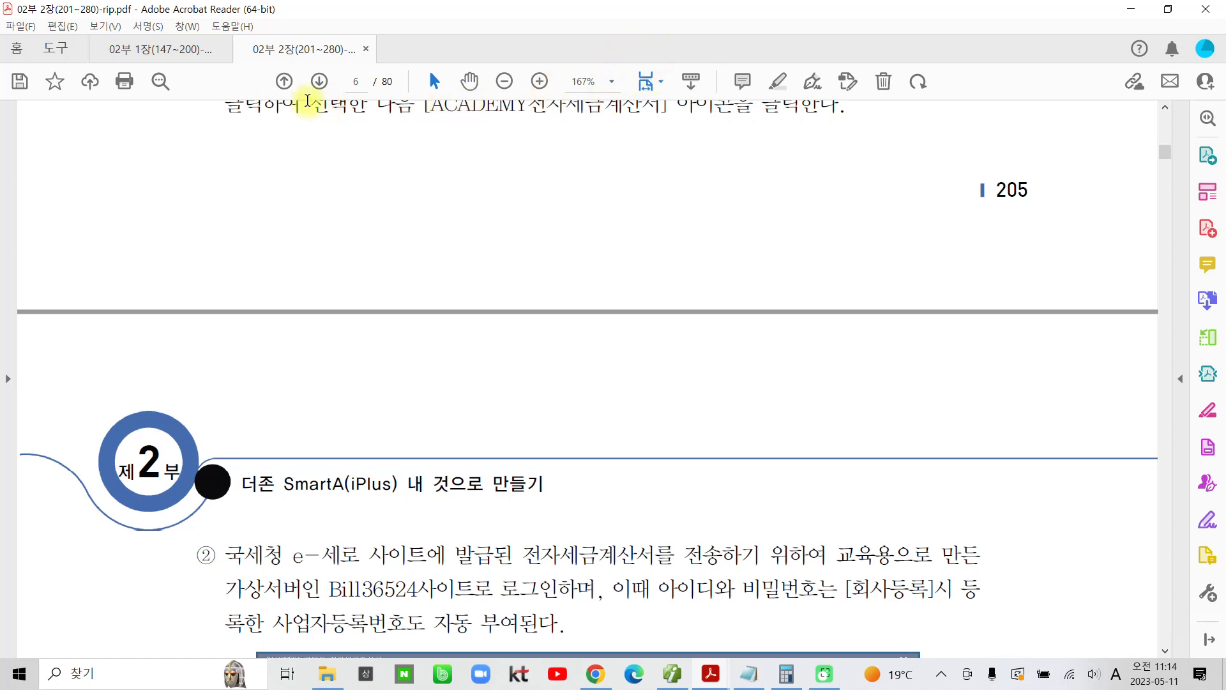
{"action": "left_click", "coordinate": [316, 87]}
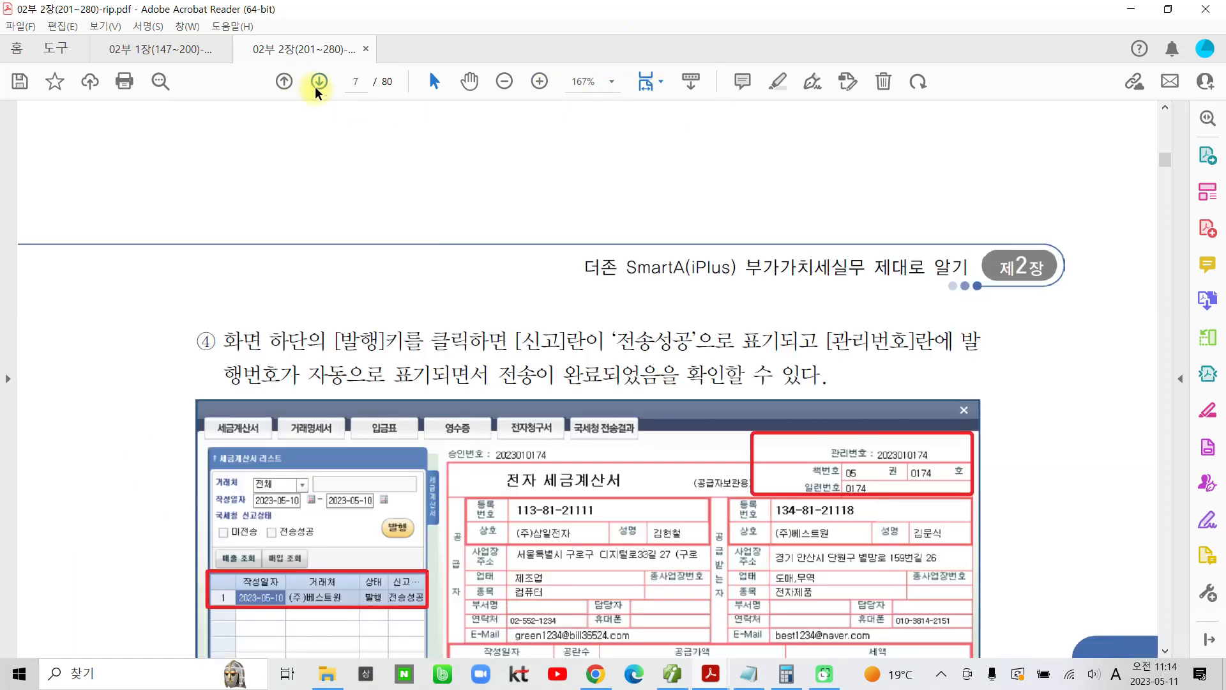
{"action": "left_click", "coordinate": [316, 88]}
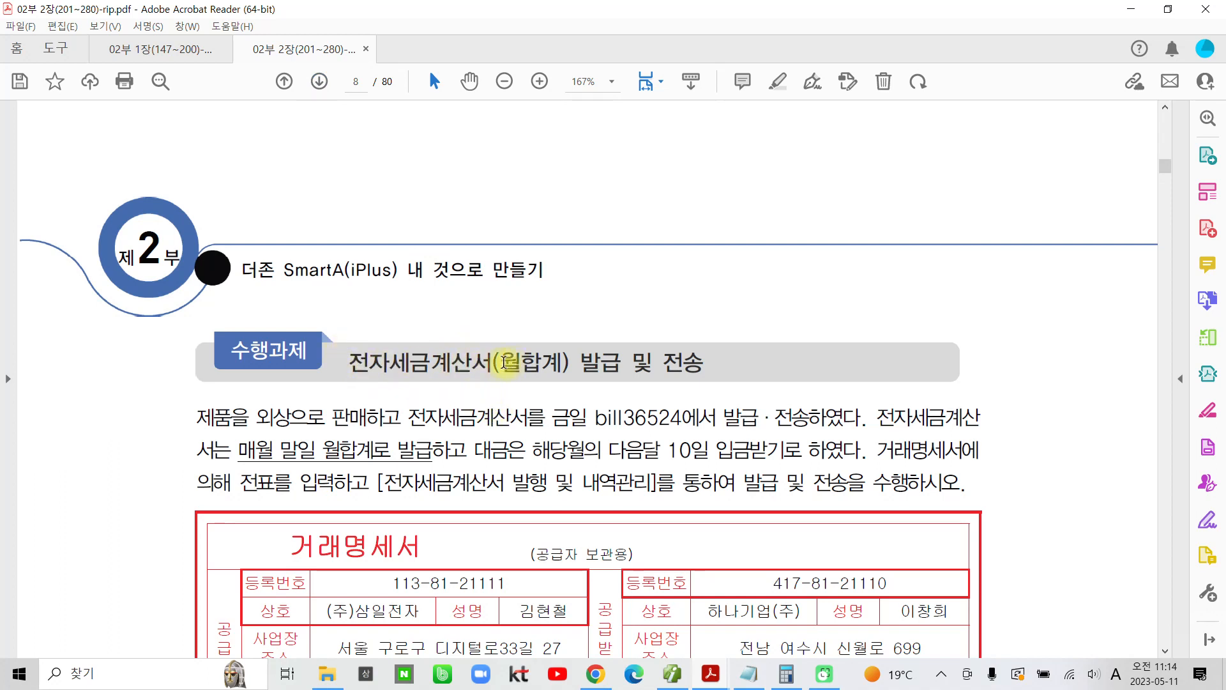
Step: Highlight "(월합계)" in the exercise title and examine the 거래명세서 for 하나기업(주)
{"action": "left_click_drag", "start_coordinate": [496, 362], "coordinate": [561, 361]}
{"action": "left_click", "coordinate": [567, 292]}
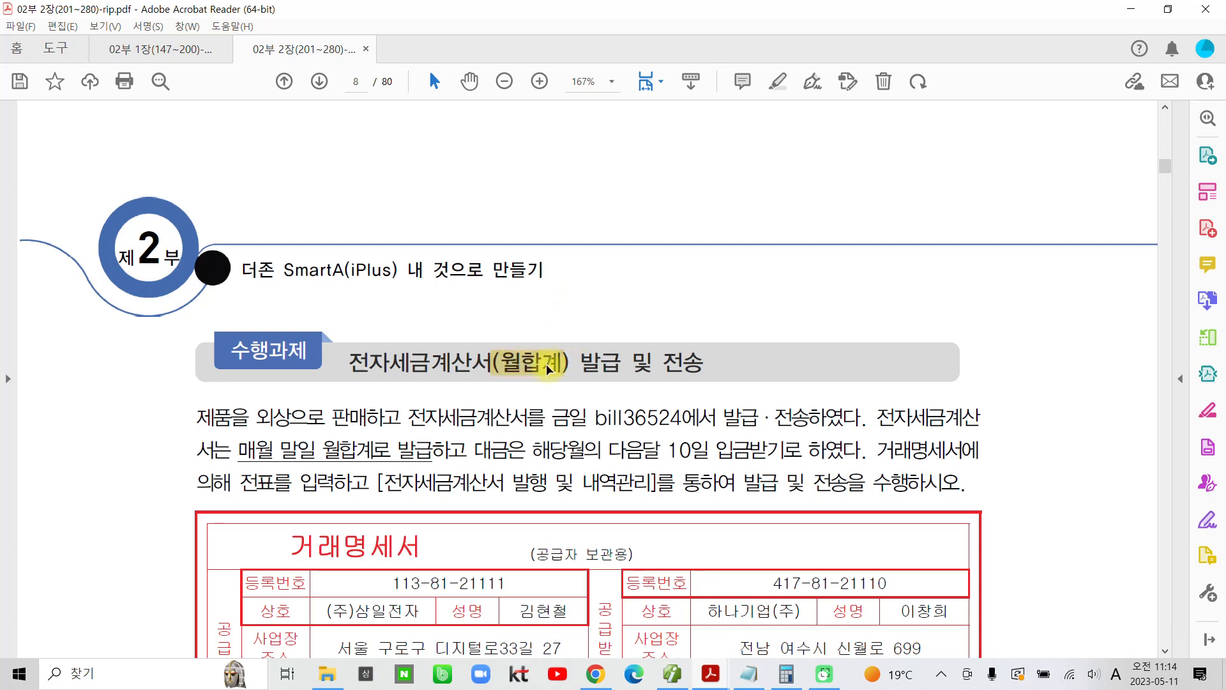
{"action": "scroll", "coordinate": [548, 370], "scroll_direction": "down", "scroll_amount": 3}
{"action": "scroll", "coordinate": [545, 377], "scroll_direction": "down", "scroll_amount": 3}
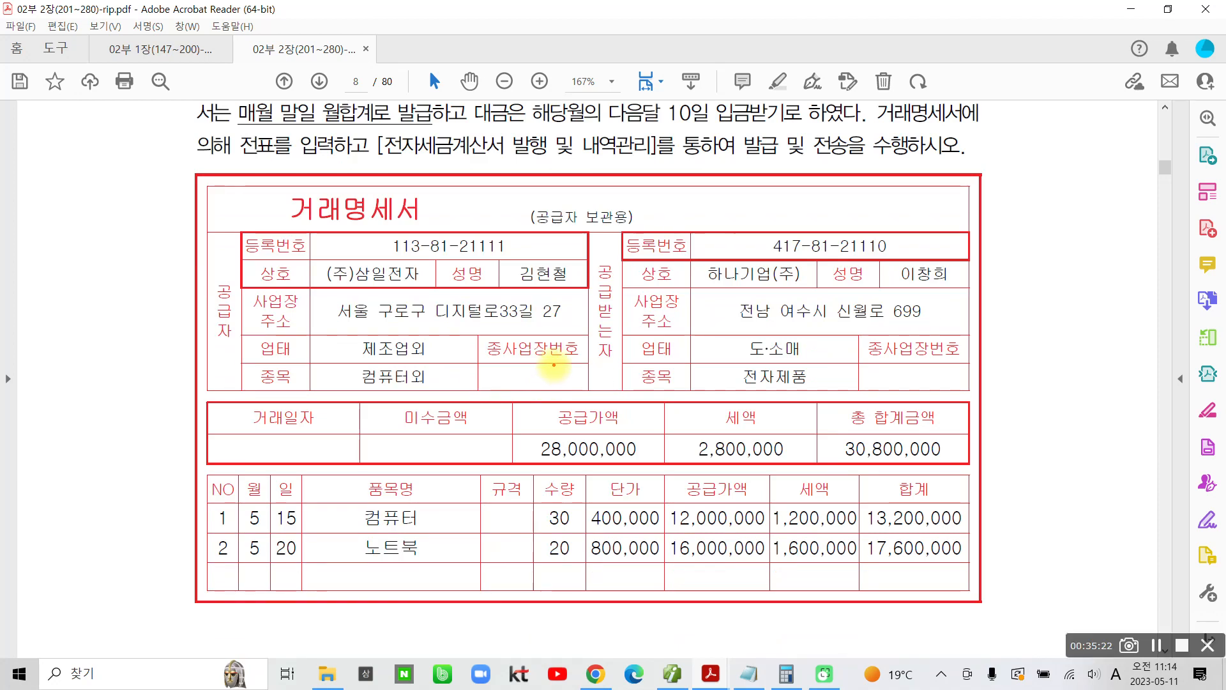
Step: Circle the May 15 and 20 dates and 매월 말일, write 5/31 over the 거래명세서, and clear the marks
{"action": "mouse_move", "coordinate": [265, 536]}
{"action": "left_mouse_down"}
{"action": "mouse_move", "coordinate": [313, 498]}
{"action": "mouse_move", "coordinate": [268, 528]}
{"action": "mouse_move", "coordinate": [269, 579]}
{"action": "mouse_move", "coordinate": [236, 537]}
{"action": "mouse_move", "coordinate": [300, 571]}
{"action": "left_mouse_up"}
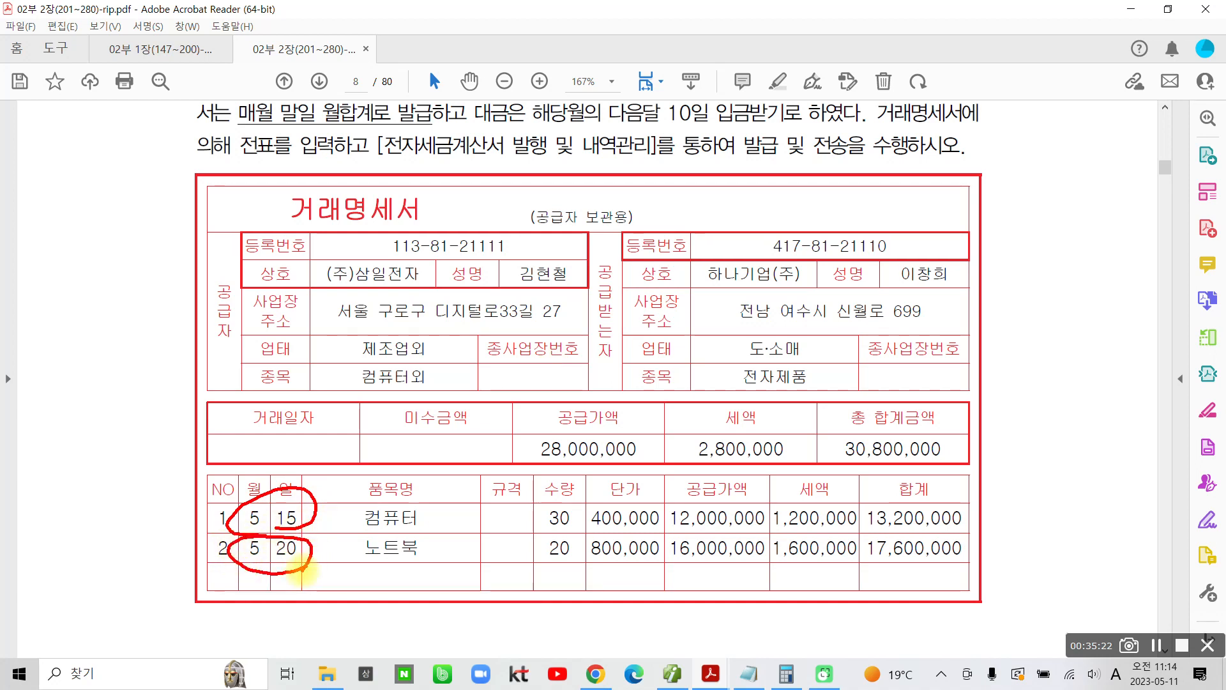
{"action": "mouse_move", "coordinate": [301, 128]}
{"action": "left_mouse_down"}
{"action": "mouse_move", "coordinate": [227, 86]}
{"action": "mouse_move", "coordinate": [428, 135]}
{"action": "left_mouse_up"}
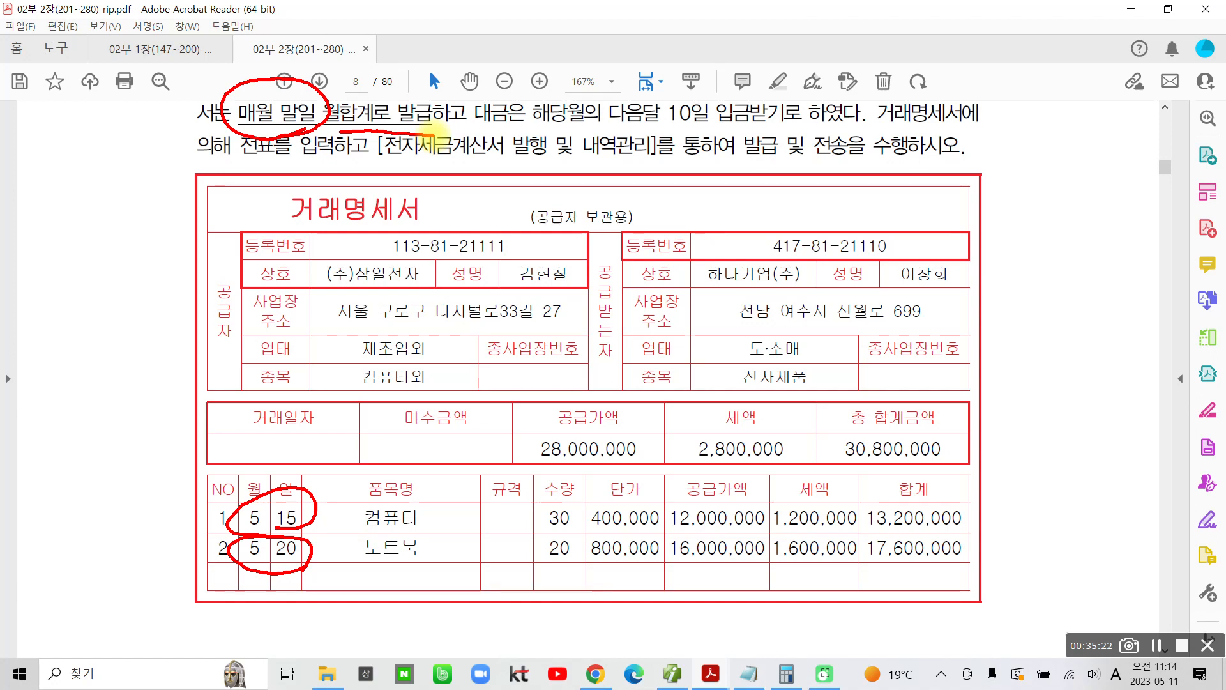
{"action": "left_click_drag", "start_coordinate": [221, 480], "coordinate": [217, 610]}
{"action": "mouse_move", "coordinate": [195, 371]}
{"action": "left_mouse_down"}
{"action": "mouse_move", "coordinate": [200, 427]}
{"action": "mouse_move", "coordinate": [185, 443]}
{"action": "left_mouse_up"}
{"action": "mouse_move", "coordinate": [175, 396]}
{"action": "left_mouse_down"}
{"action": "mouse_move", "coordinate": [216, 393]}
{"action": "mouse_move", "coordinate": [209, 472]}
{"action": "left_mouse_up"}
{"action": "mouse_move", "coordinate": [242, 417]}
{"action": "left_mouse_down"}
{"action": "mouse_move", "coordinate": [278, 427]}
{"action": "mouse_move", "coordinate": [267, 454]}
{"action": "left_mouse_up"}
{"action": "left_click_drag", "start_coordinate": [311, 404], "coordinate": [302, 476]}
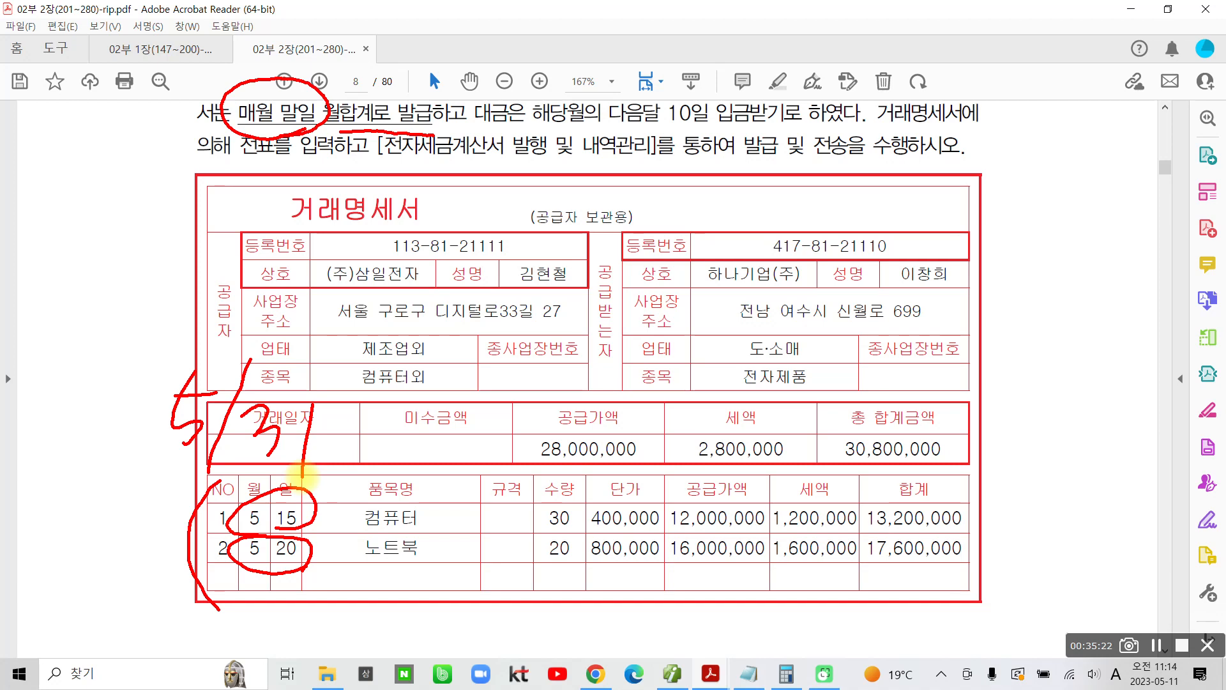
{"action": "key", "text": "Escape"}
Step: Switch to the accounting program's 매입매출전표입력, load May 31, and start a 과세 sales line with type code 11
{"action": "scroll", "coordinate": [587, 305], "scroll_direction": "up", "scroll_amount": 1}
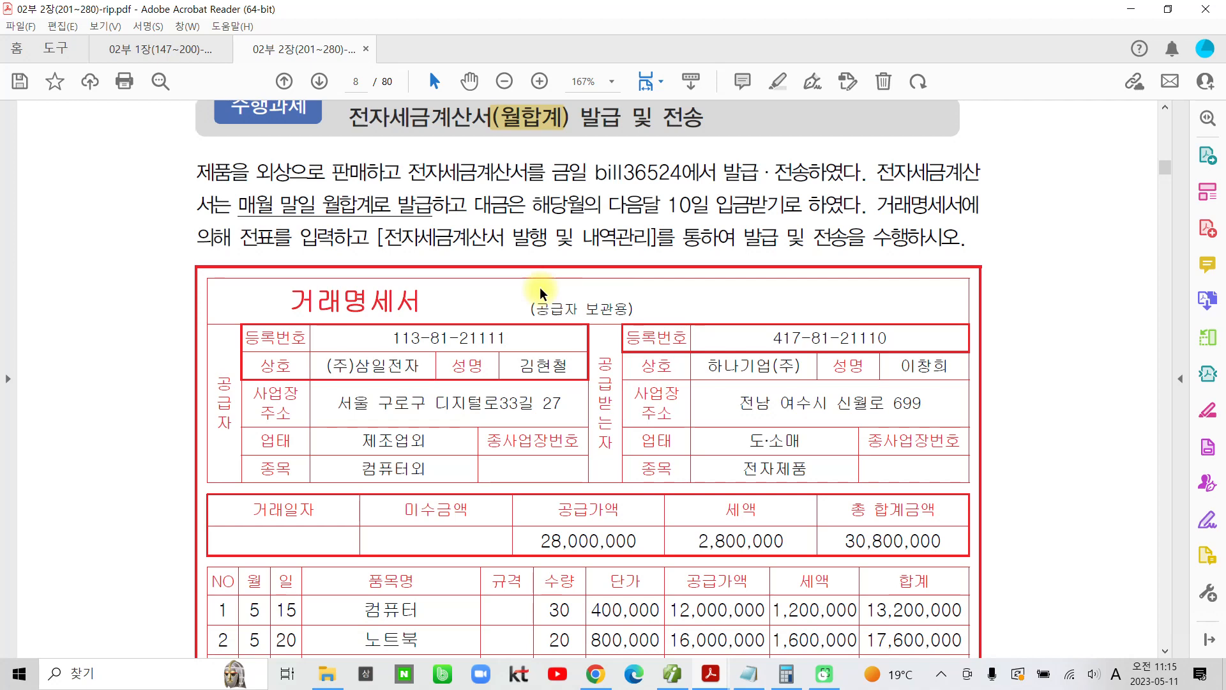
{"action": "scroll", "coordinate": [540, 295], "scroll_direction": "down", "scroll_amount": 3}
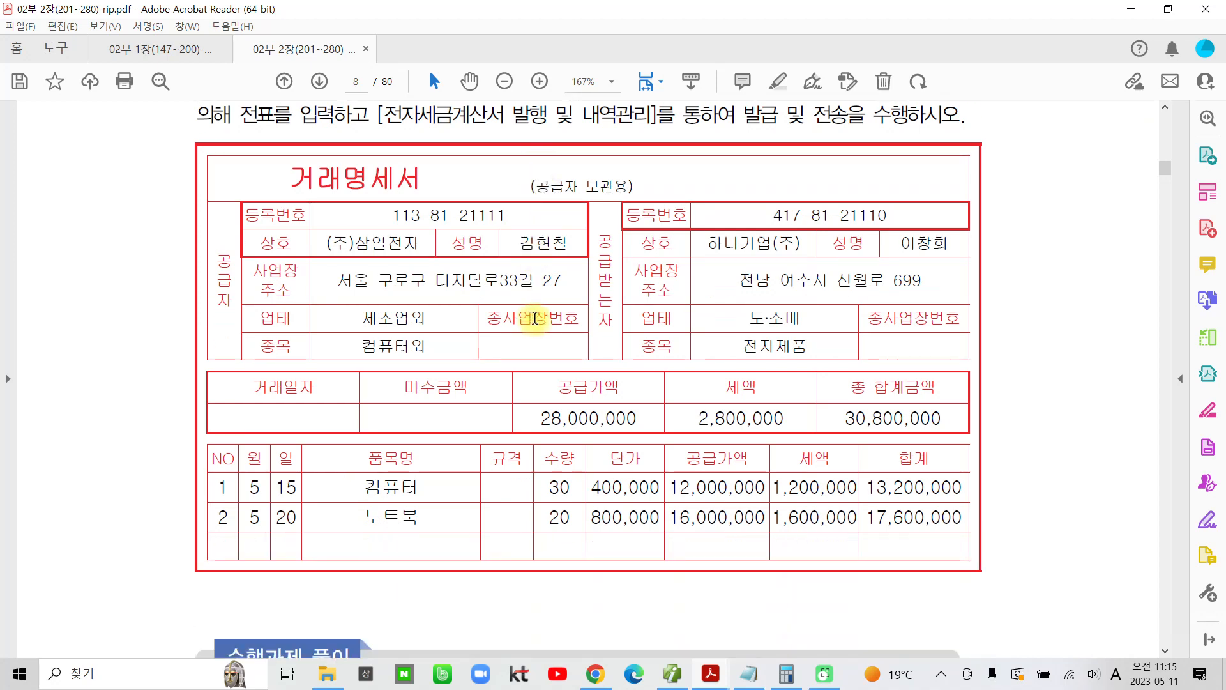
{"action": "left_click", "coordinate": [670, 674]}
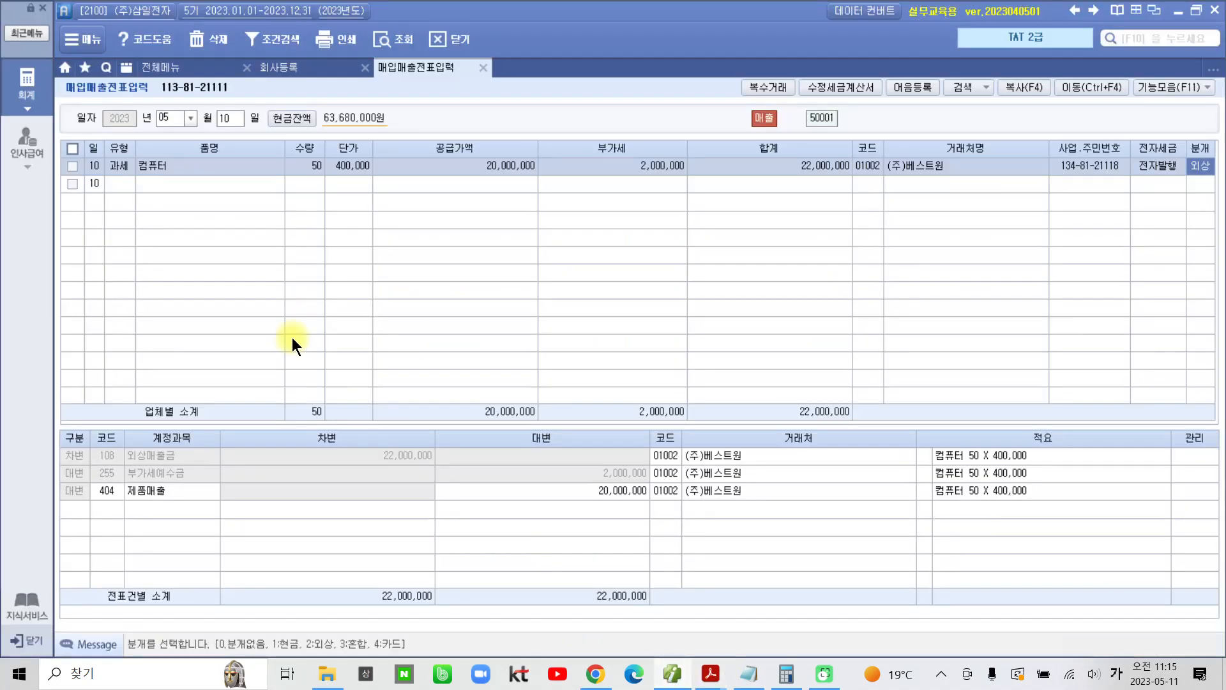
{"action": "left_click", "coordinate": [224, 116]}
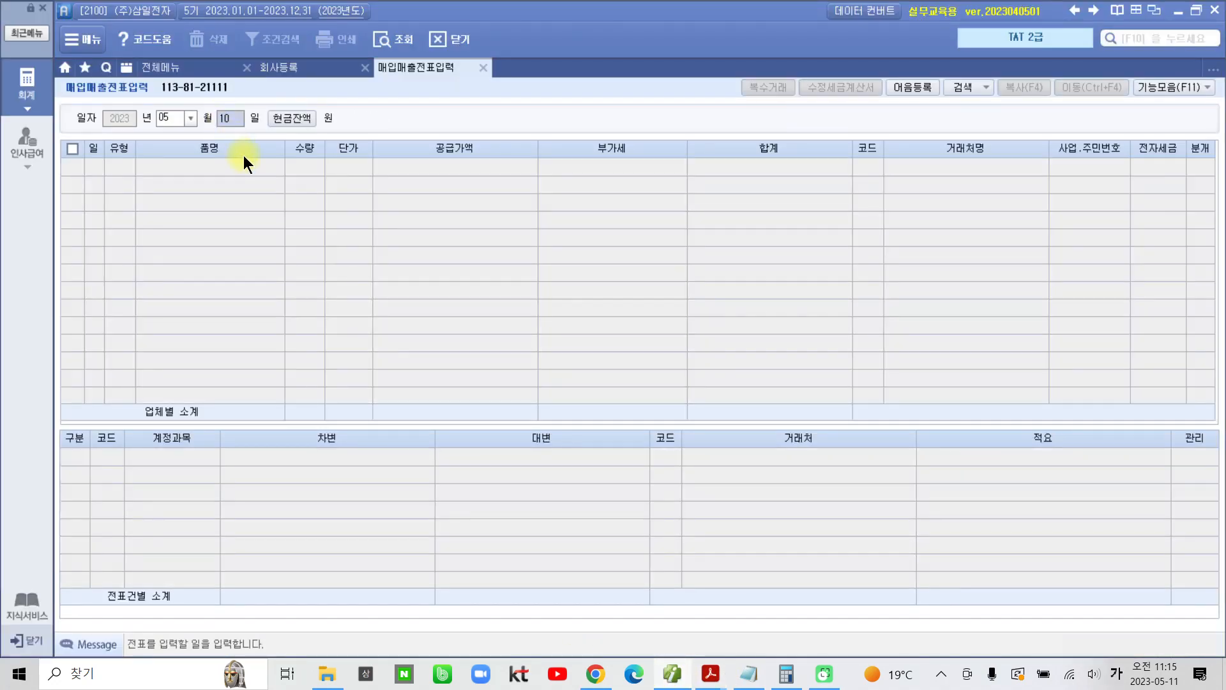
{"action": "type", "text": "31"}
{"action": "key", "text": "Return"}
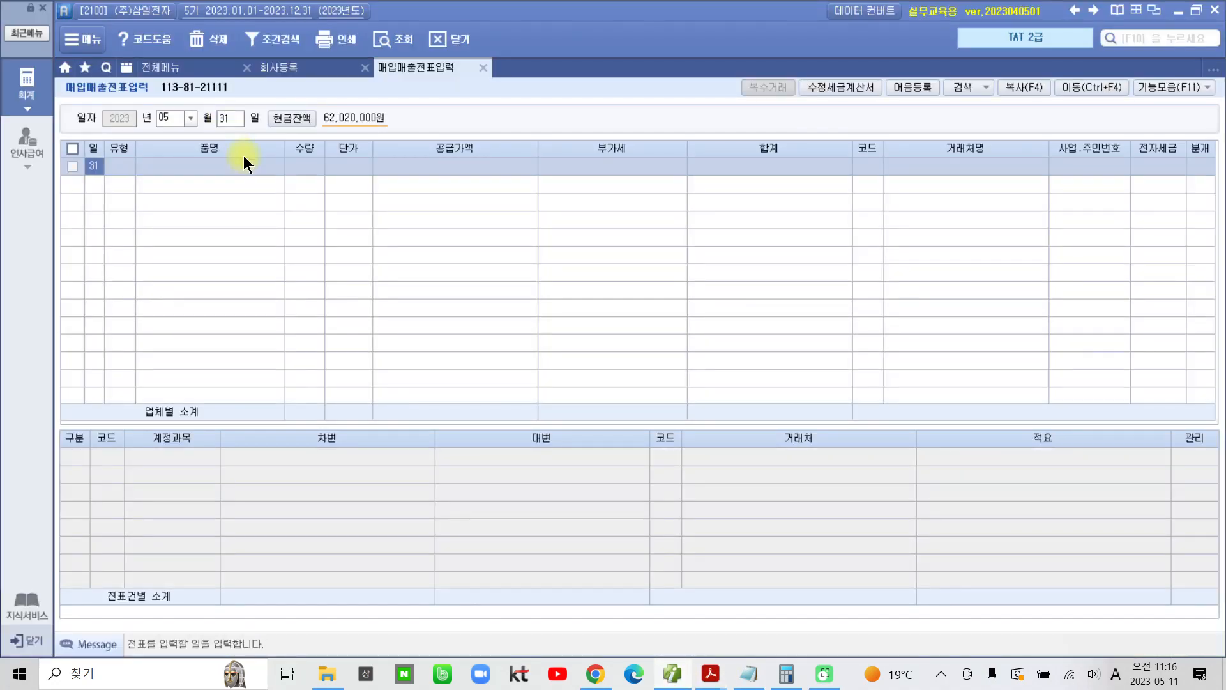
{"action": "key", "text": "Return"}
{"action": "type", "text": "11"}
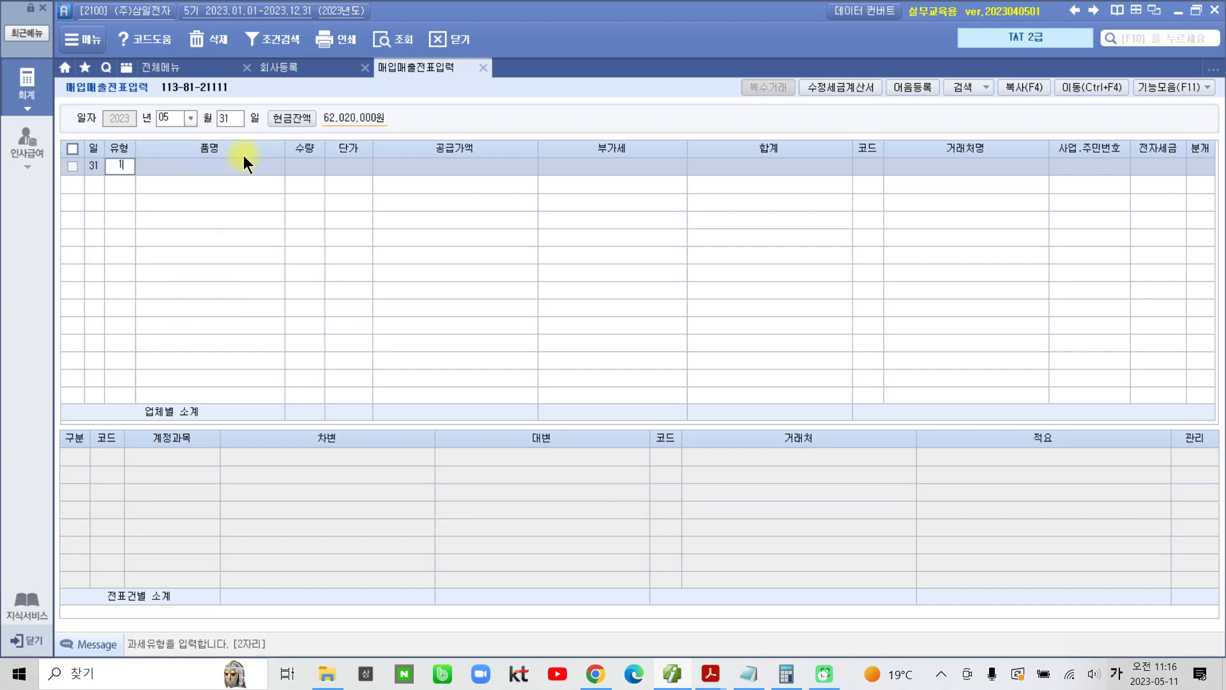
{"action": "key", "text": "Return"}
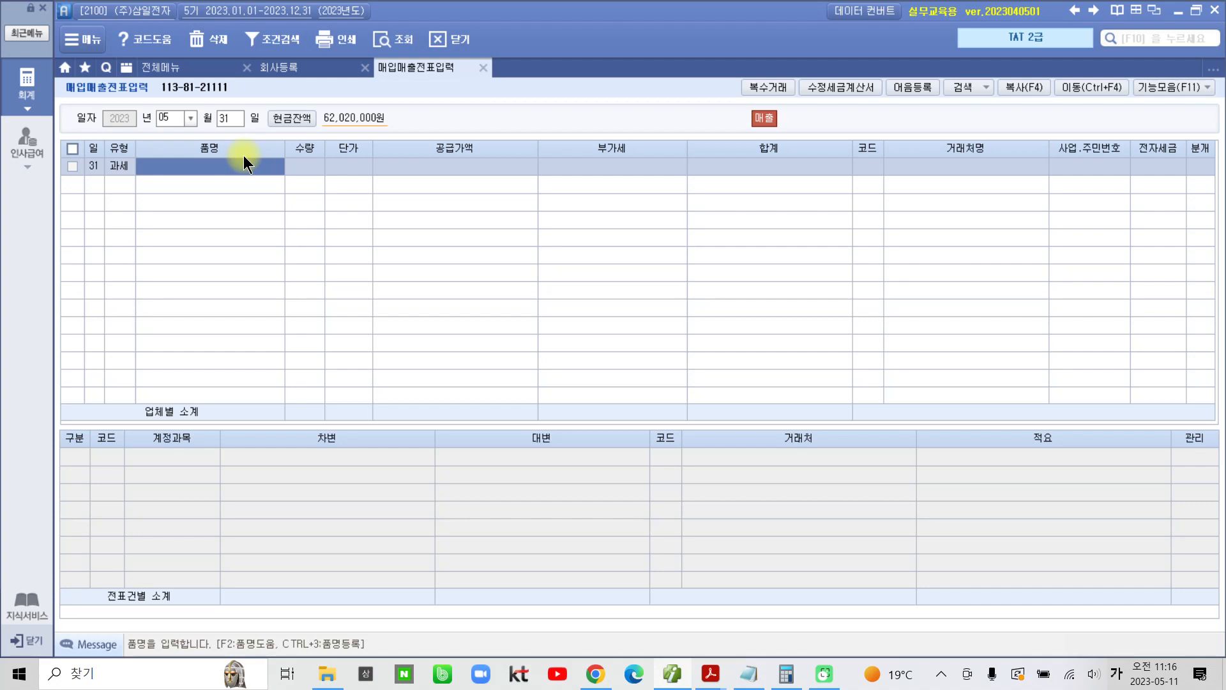
Step: Open 복수거래 for the May 31 line and enter 컴퓨터 with quantity 30 and unit price 400,000
{"action": "left_click", "coordinate": [769, 85]}
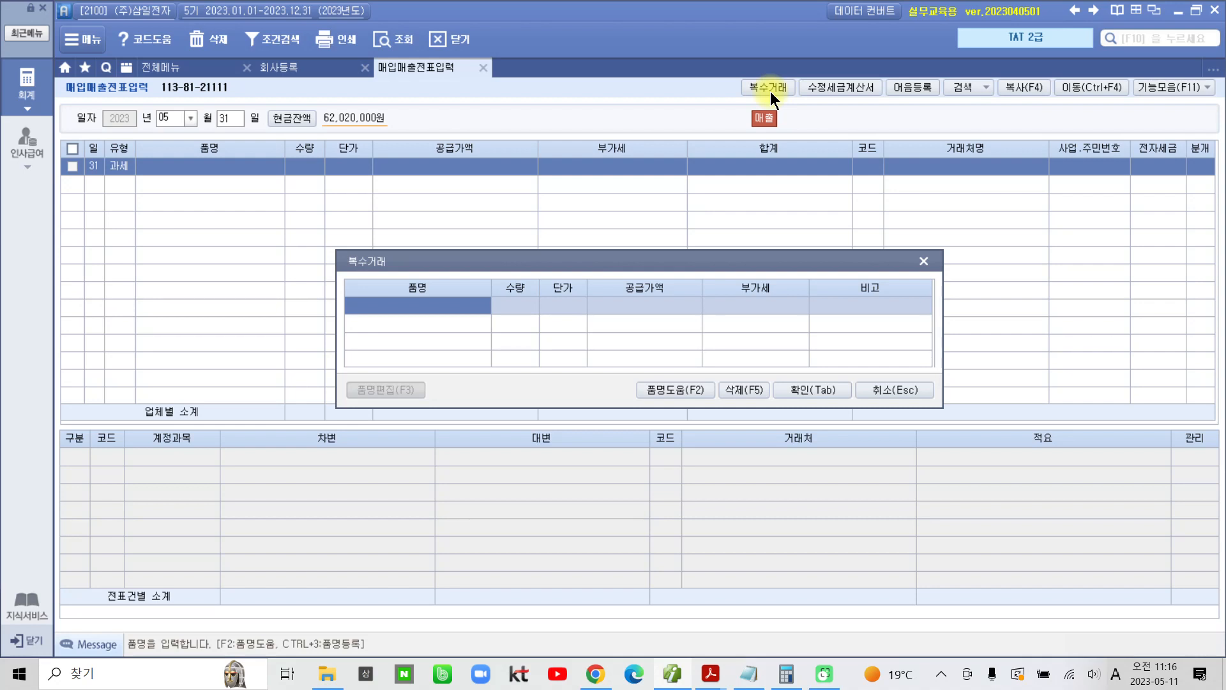
{"action": "type", "text": "zjavbxj"}
{"action": "key", "text": "BackSpace"}
{"action": "key", "text": "BackSpace"}
{"action": "key", "text": "BackSpace"}
{"action": "key", "text": "BackSpace"}
{"action": "key", "text": "BackSpace"}
{"action": "key", "text": "BackSpace"}
{"action": "key", "text": "BackSpace"}
{"action": "type", "text": "컴퓨터"}
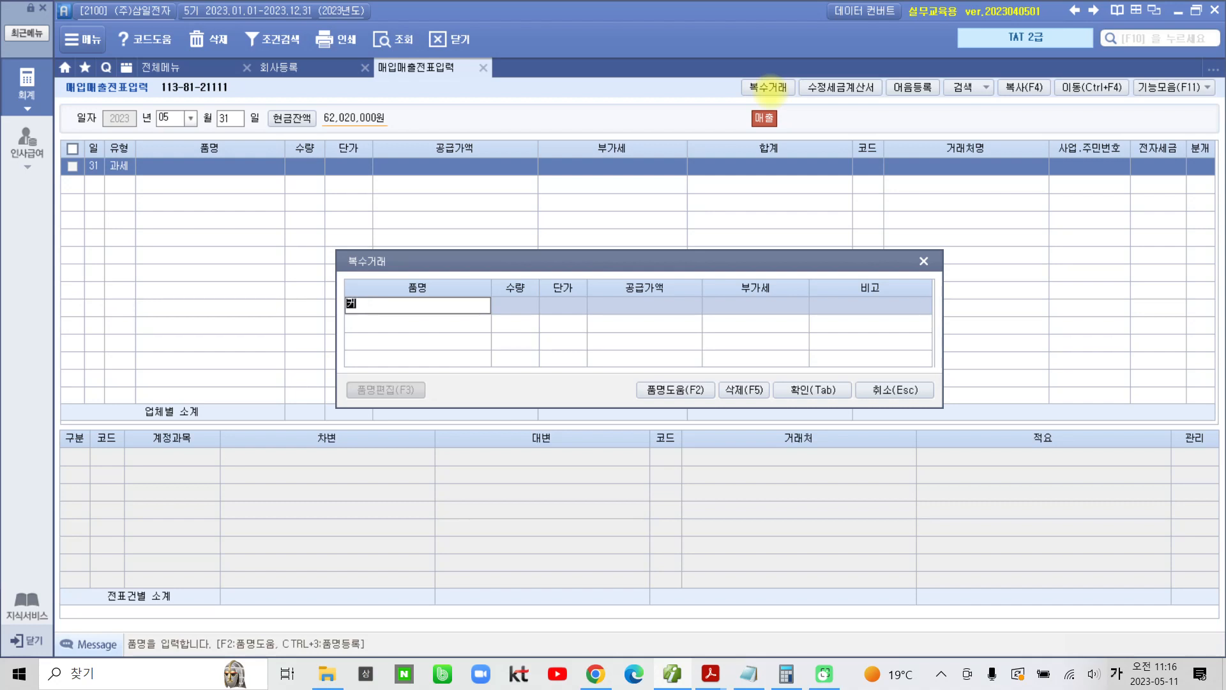
{"action": "key", "text": "Return"}
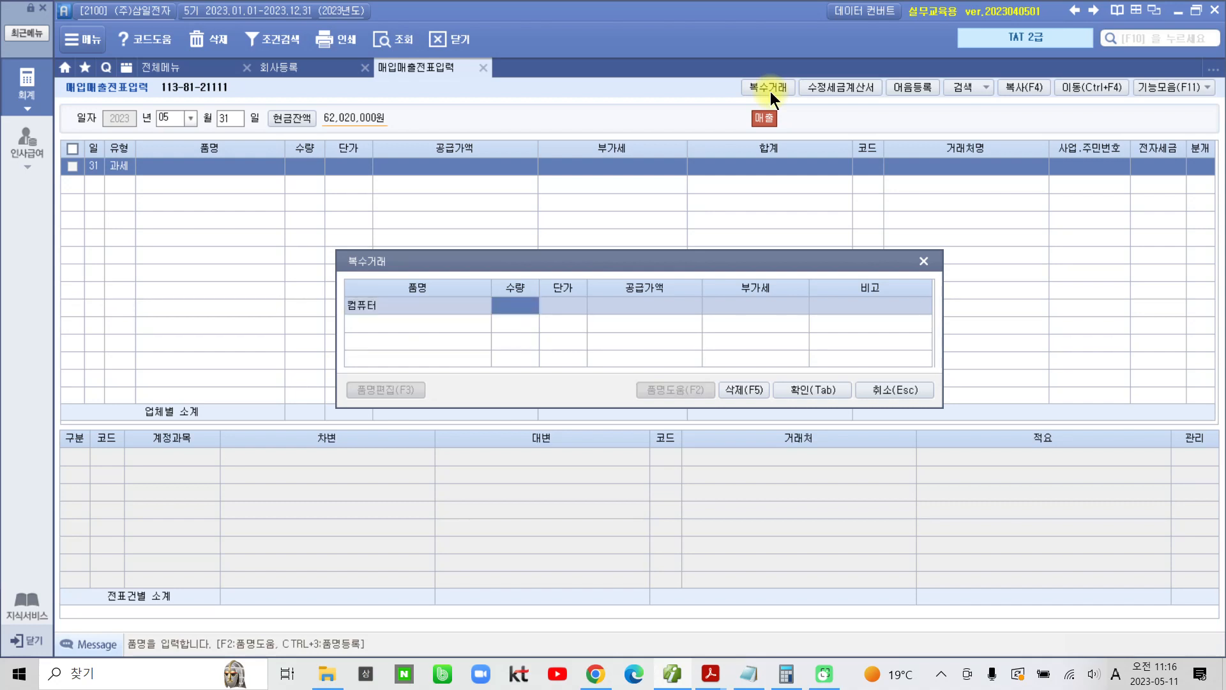
{"action": "type", "text": "30"}
{"action": "key", "text": "Return"}
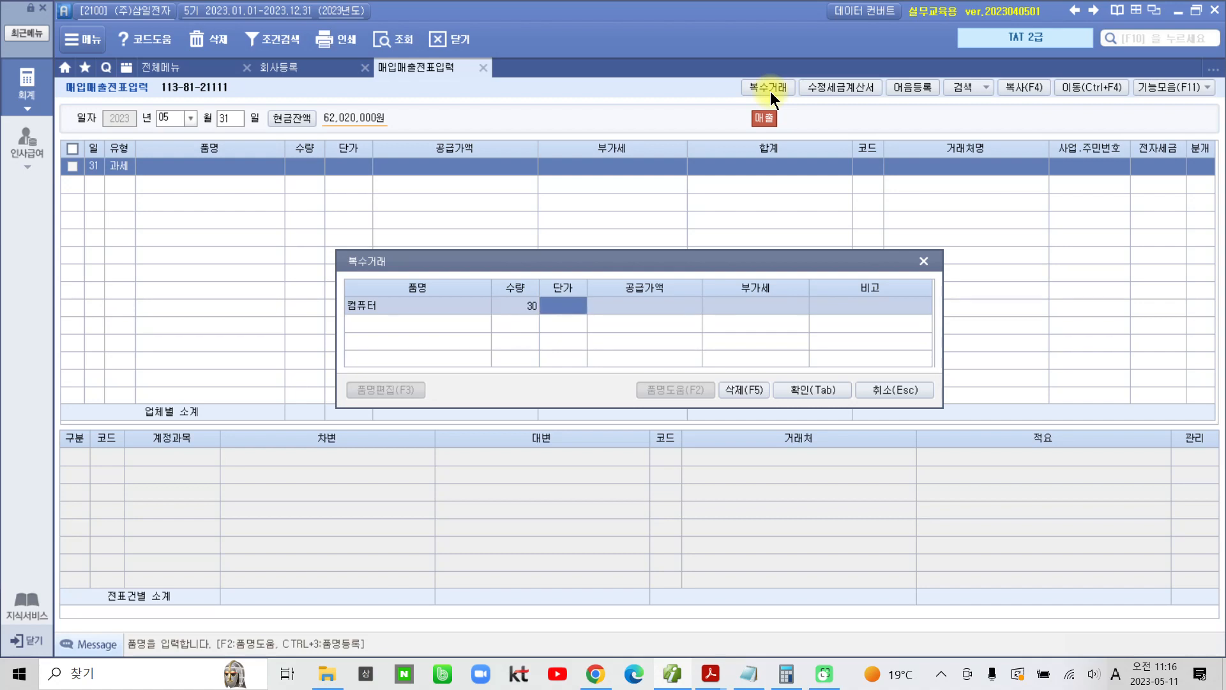
{"action": "type", "text": "400000"}
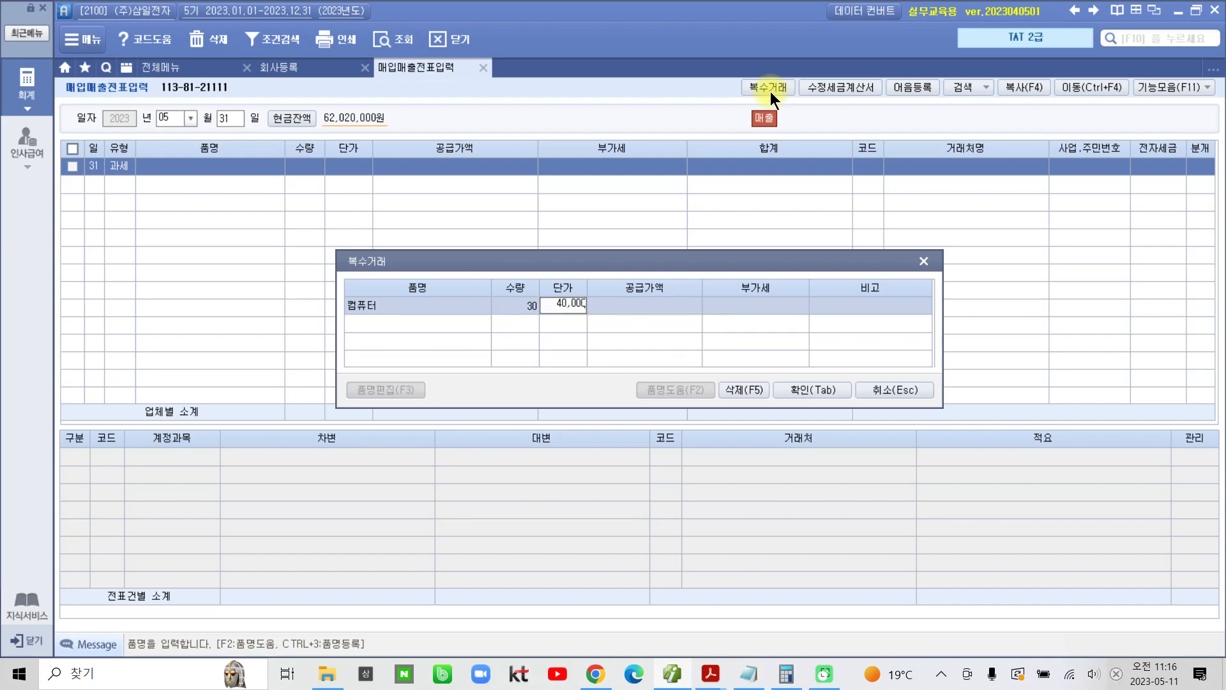
{"action": "key", "text": "Return"}
{"action": "key", "text": "Return"}
{"action": "key", "text": "Return"}
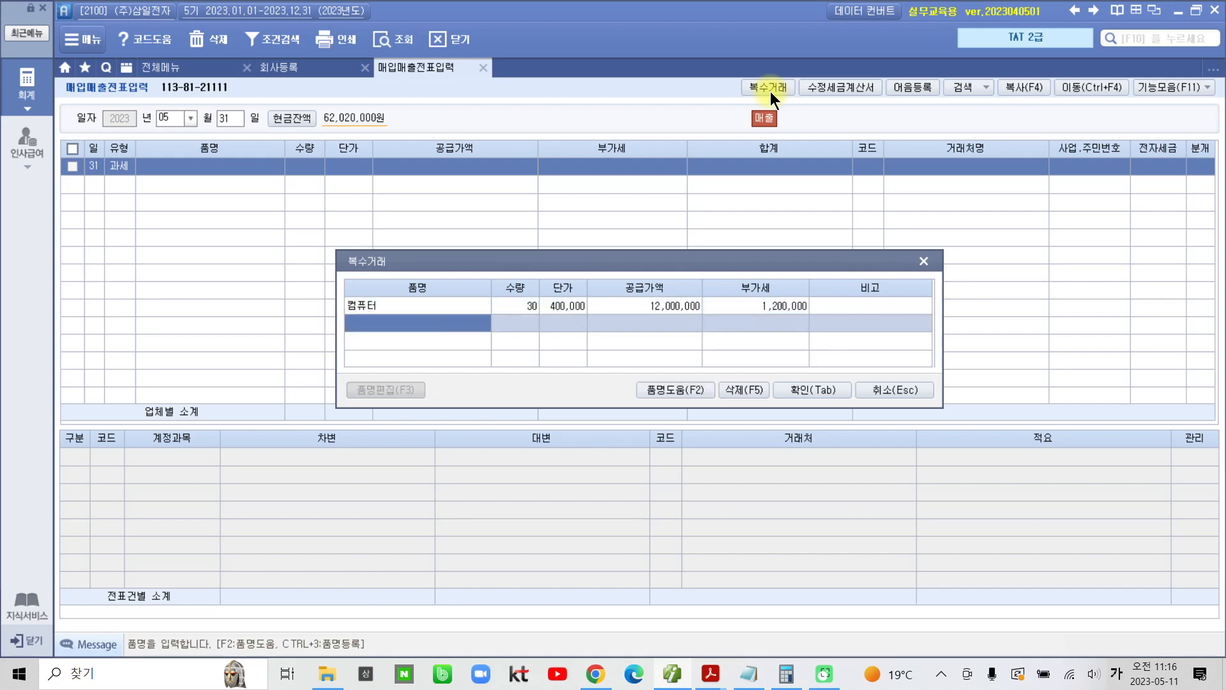
Step: Add 노트북 with quantity 20 and unit price 800,000 as the second item and confirm the 복수거래 entries
{"action": "type", "text": "노"}
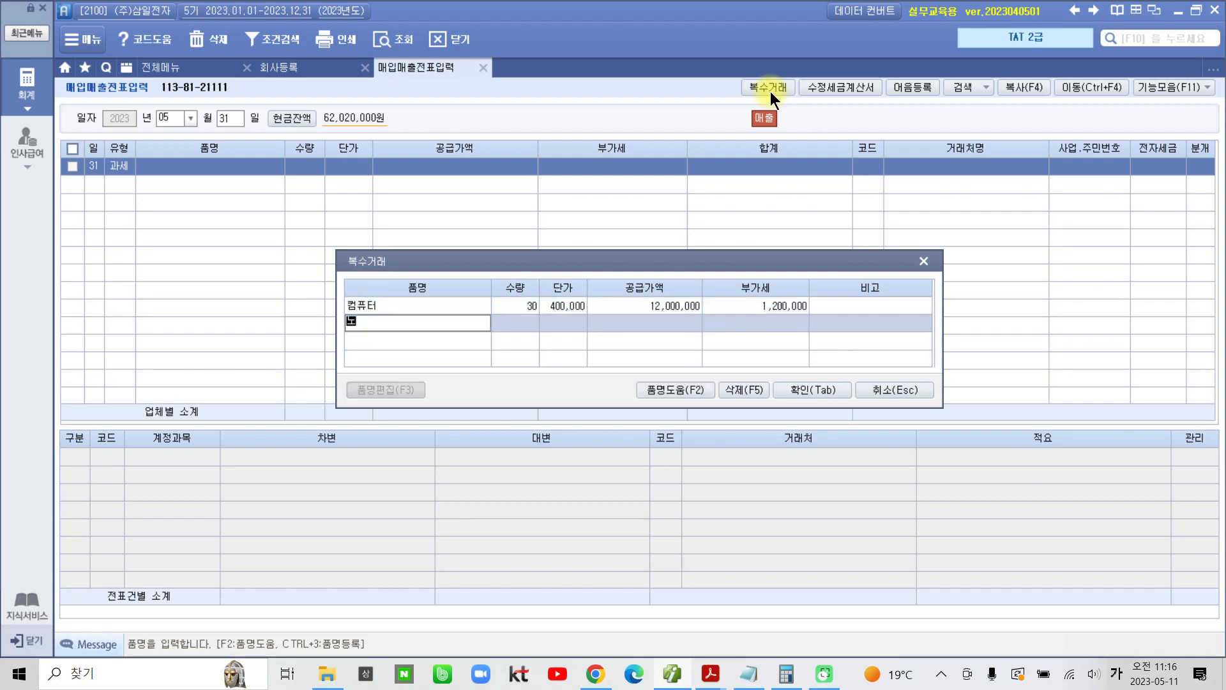
{"action": "type", "text": "틉ㅜㄱ"}
{"action": "key", "text": "Return"}
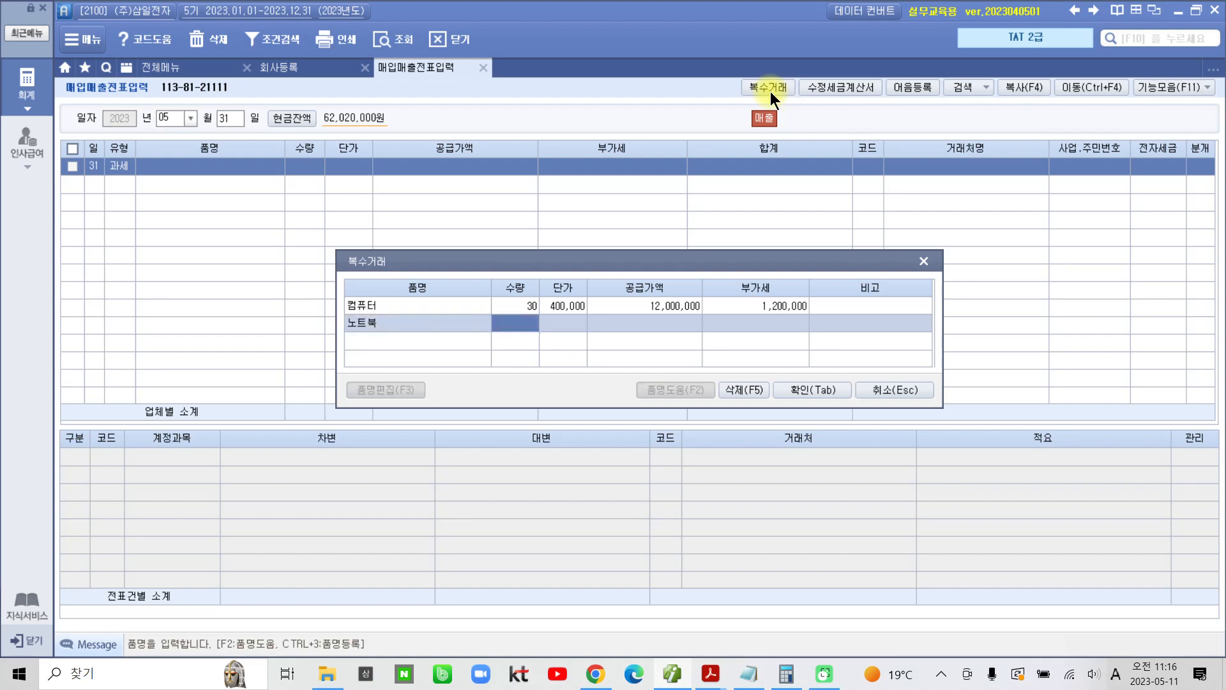
{"action": "type", "text": "20"}
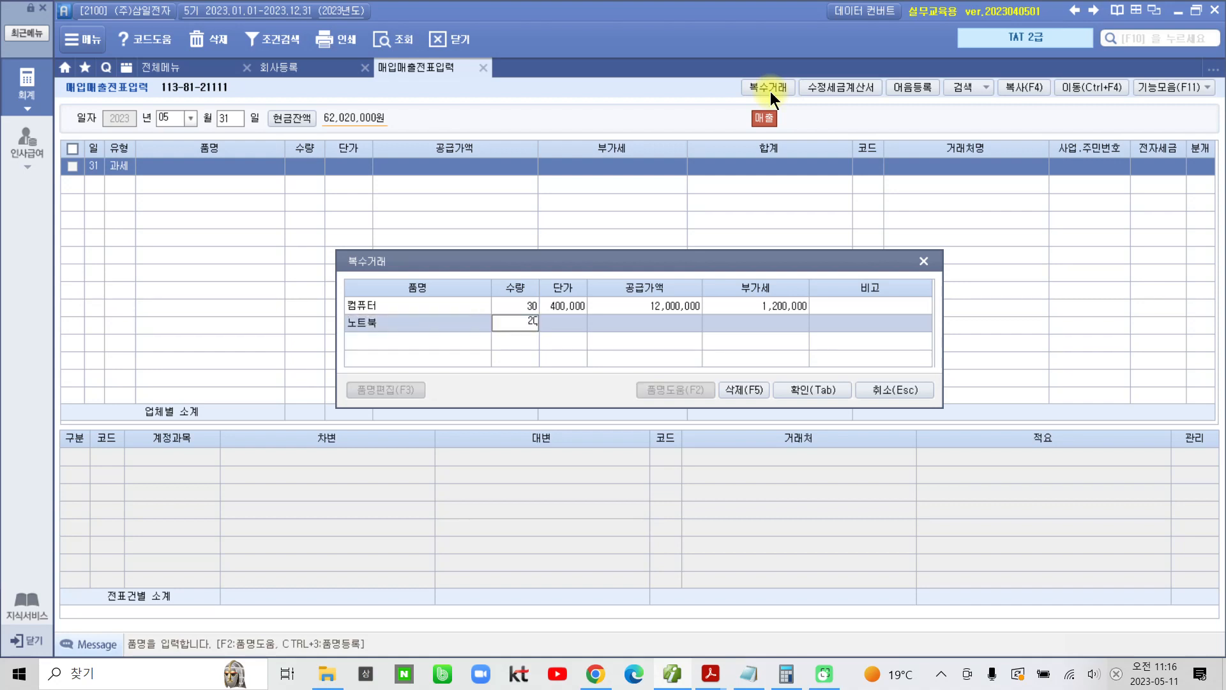
{"action": "key", "text": "Return"}
{"action": "type", "text": "800"}
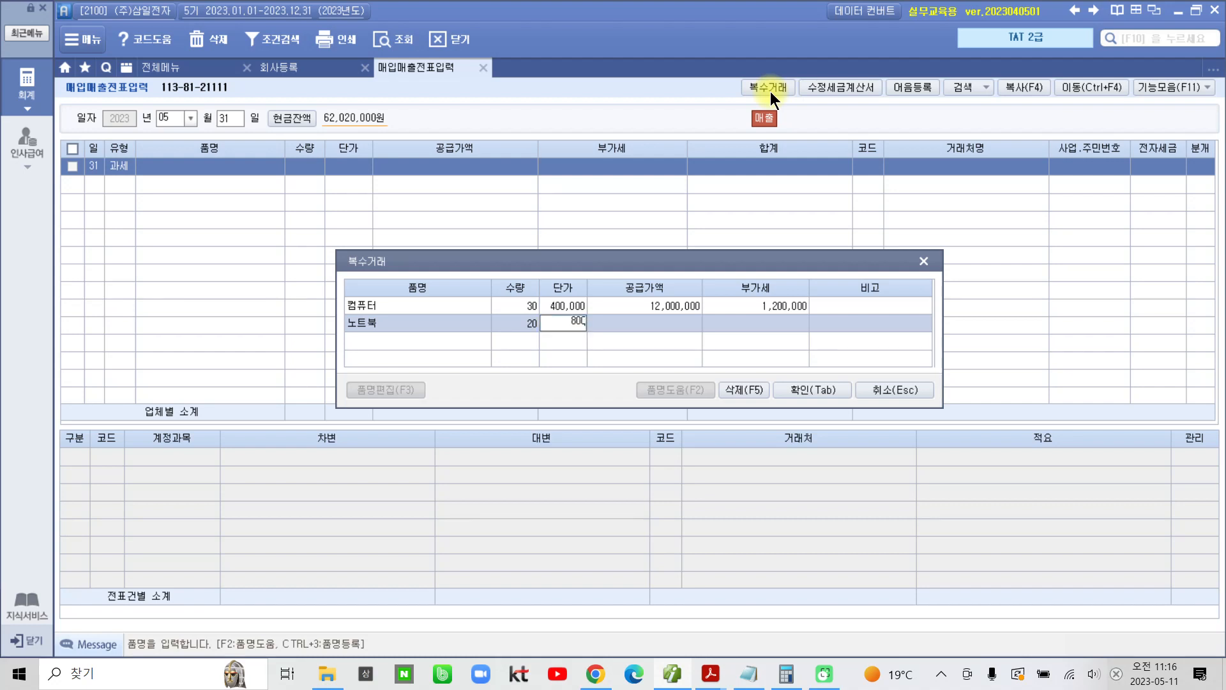
{"action": "type", "text": ",000"}
{"action": "key", "text": "Return"}
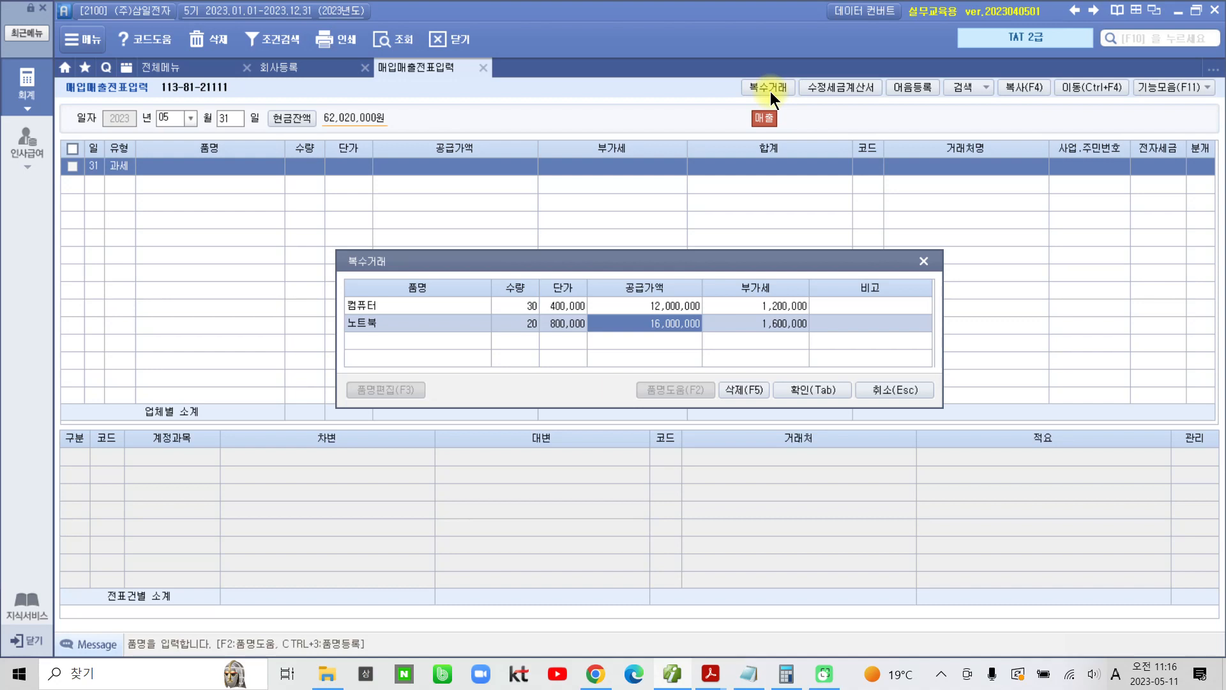
{"action": "left_click", "coordinate": [799, 391]}
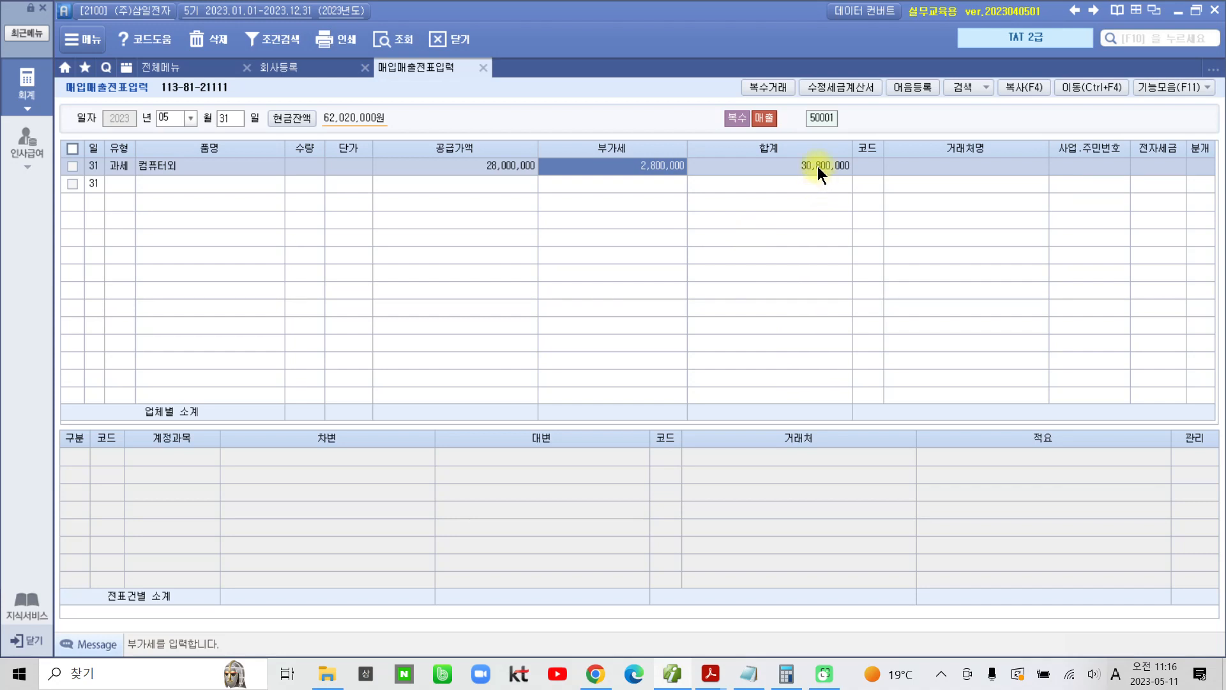
Step: Look up 하나 and assign 하나기업(주) as the line's 거래처, leaving 전자세금 blank
{"action": "left_click", "coordinate": [871, 167]}
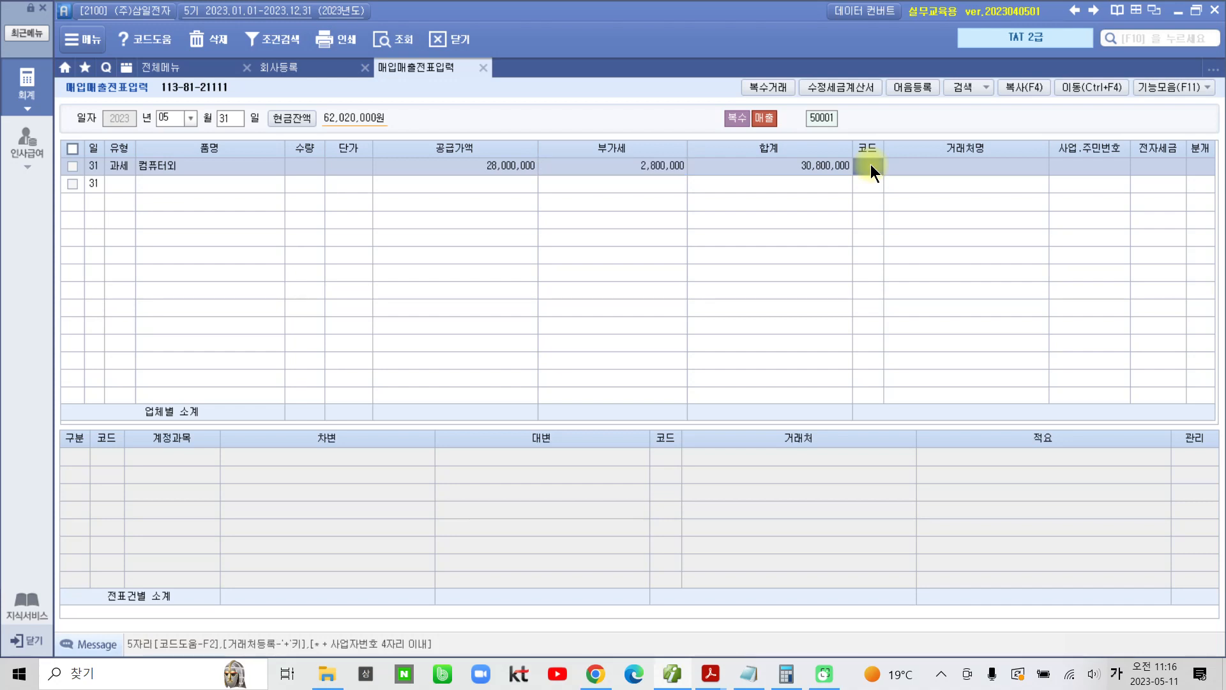
{"action": "type", "text": "하나"}
{"action": "key", "text": "Return"}
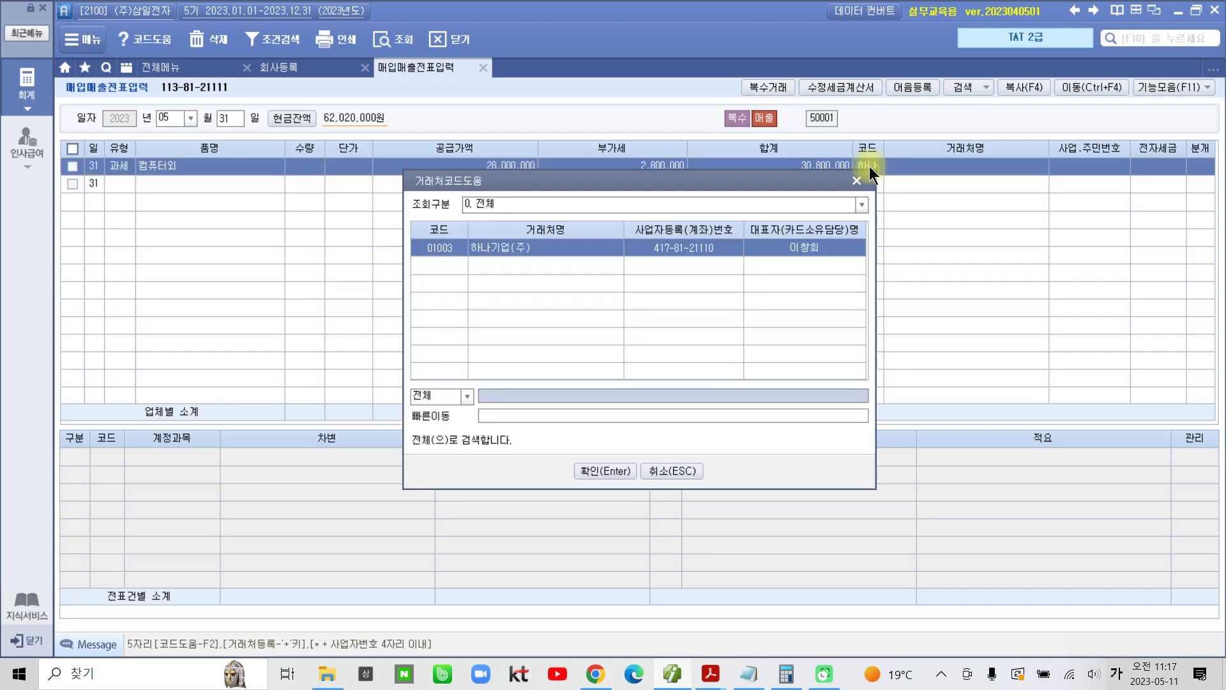
{"action": "key", "text": "Return"}
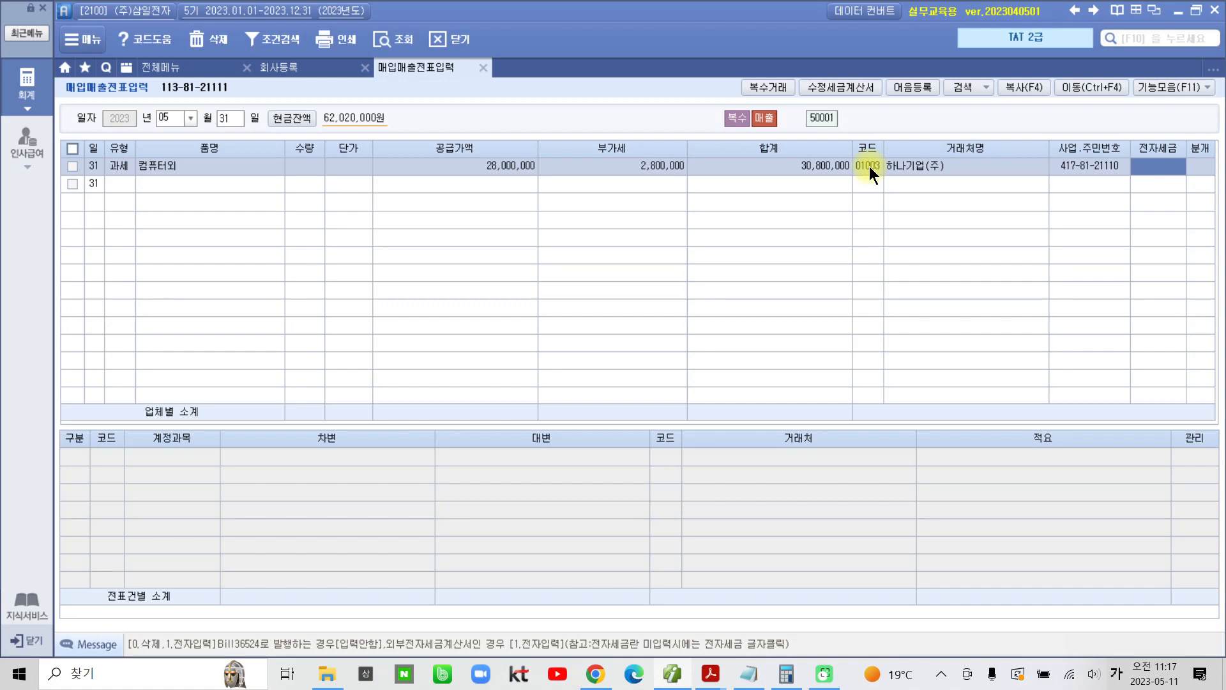
{"action": "key", "text": "Return"}
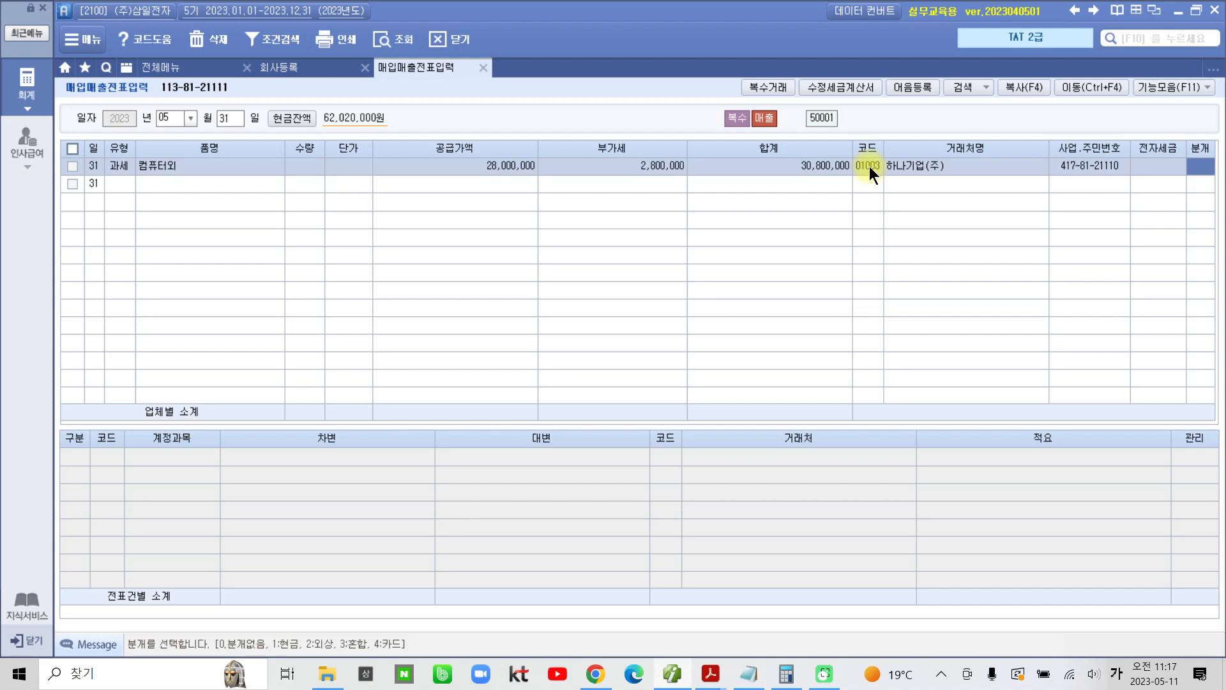
Step: Set the line's 분개 to 2 (외상) and check the 외상매출금, 부가세예수금 and 제품매출 journal entries
{"action": "type", "text": "2"}
{"action": "key", "text": "Return"}
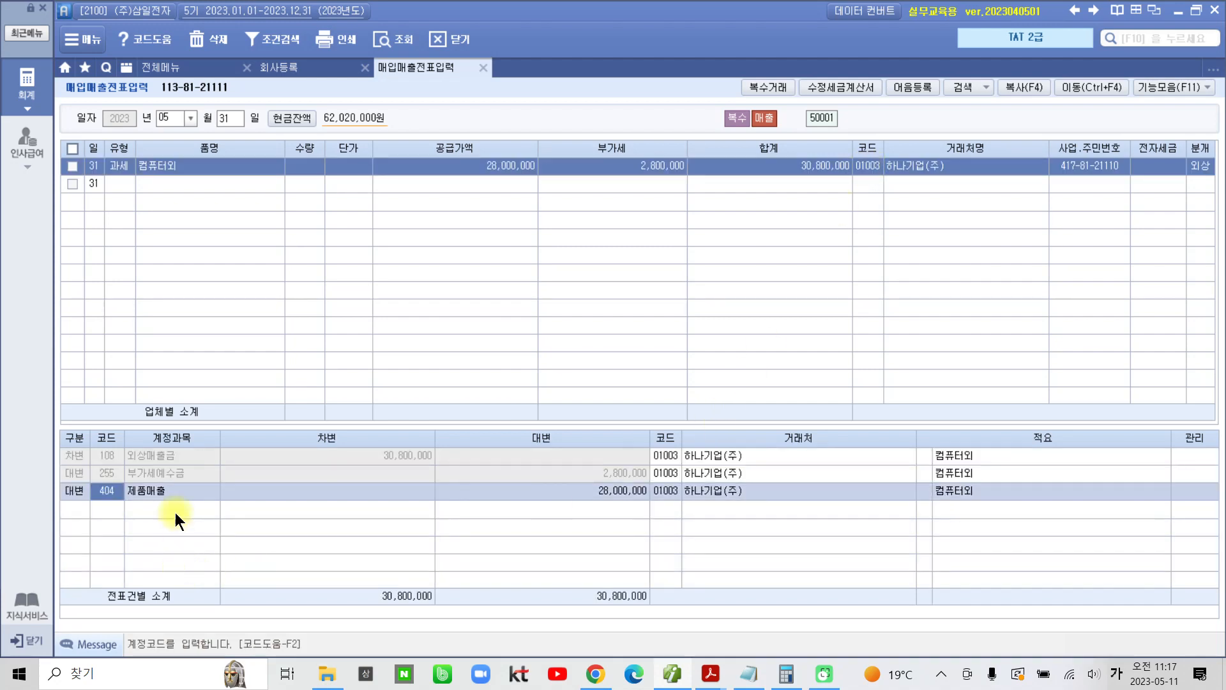
{"action": "left_click", "coordinate": [151, 460]}
{"action": "left_click", "coordinate": [166, 478]}
{"action": "left_click", "coordinate": [163, 486]}
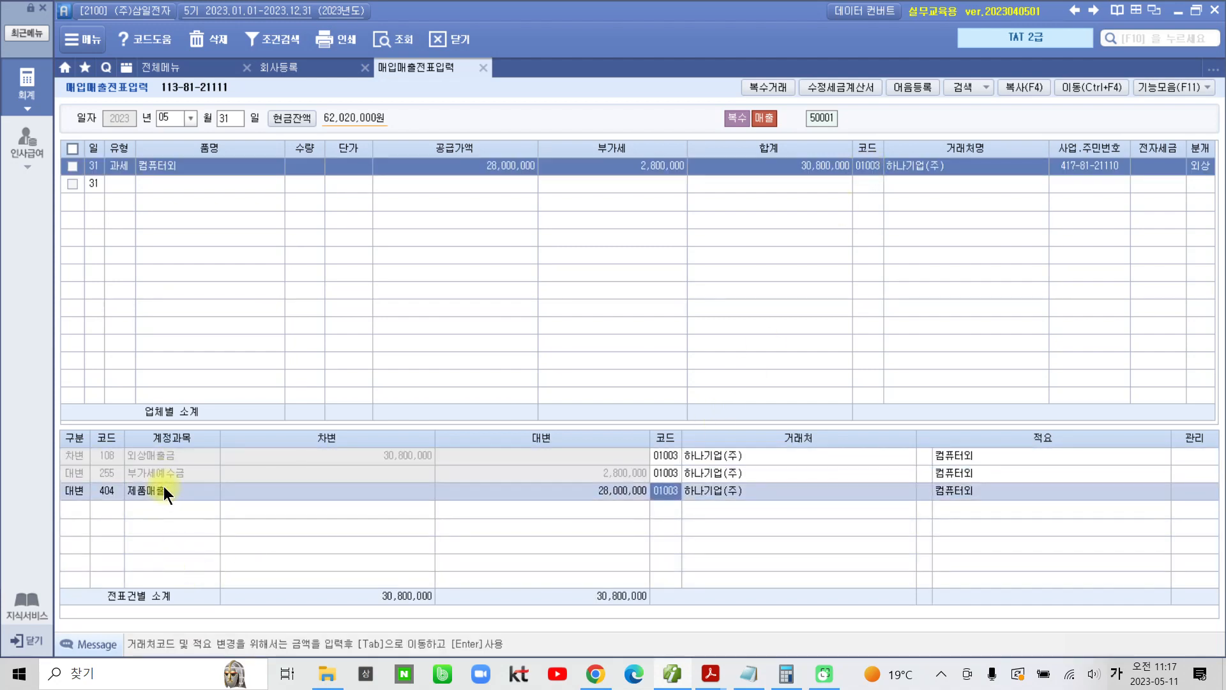
Step: Open 전자세금계산서 발행 및 내역관리 from 전체메뉴, dismiss the KakaoTalk notification, and quit the messenger
{"action": "left_click", "coordinate": [44, 159]}
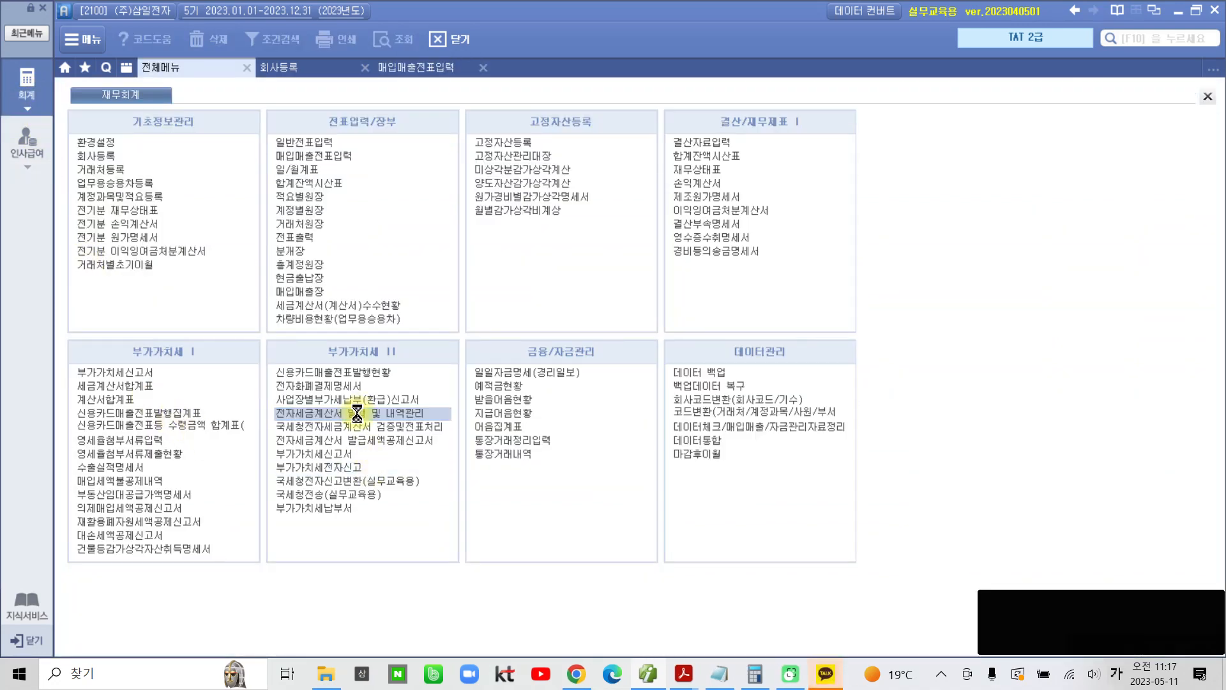
{"action": "left_click", "coordinate": [357, 413]}
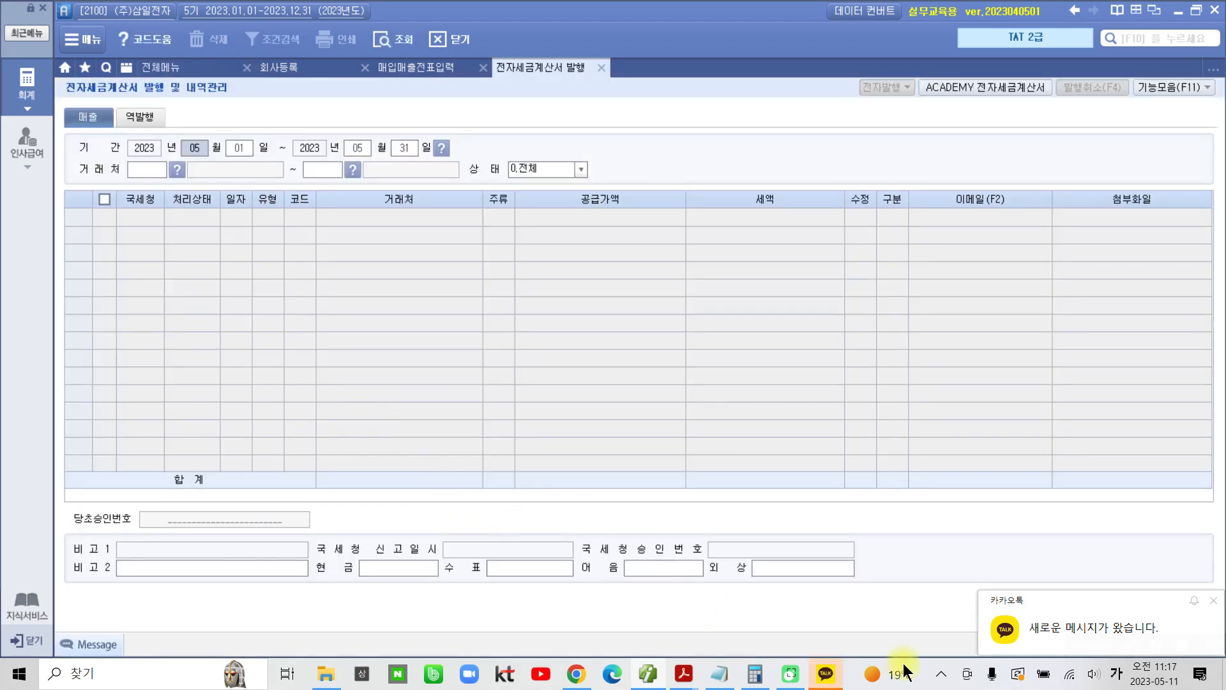
{"action": "left_click", "coordinate": [1213, 602]}
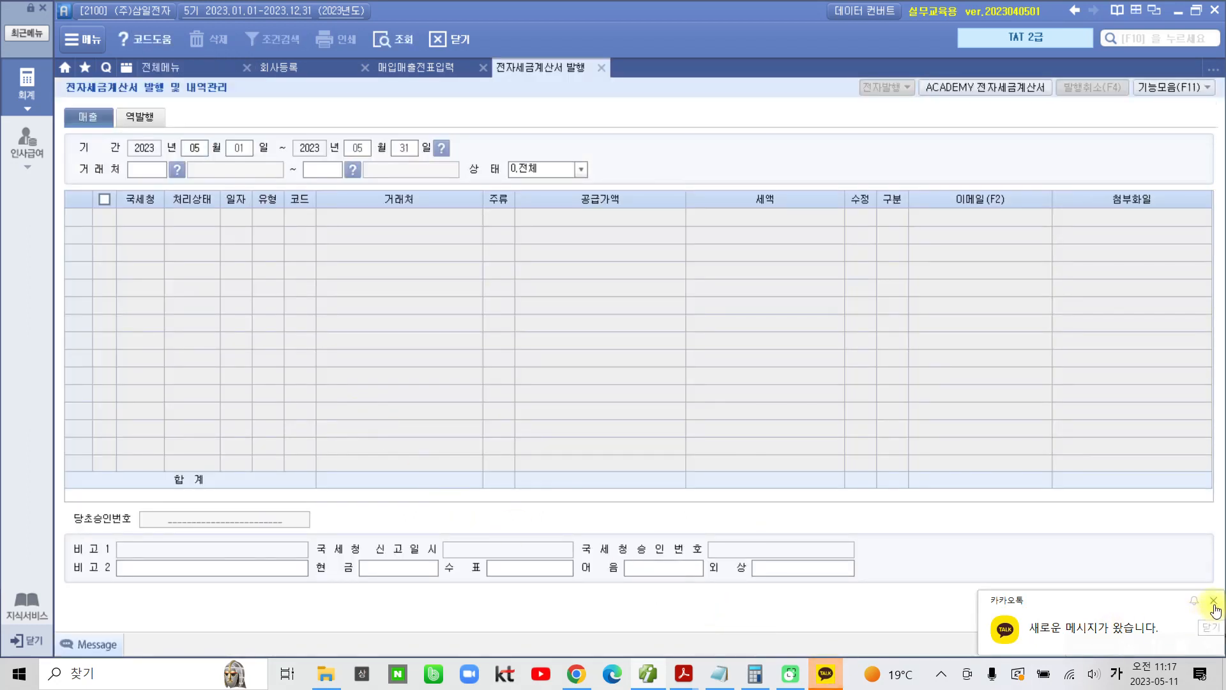
{"action": "left_click", "coordinate": [941, 676]}
{"action": "right_click", "coordinate": [893, 641]}
{"action": "left_click", "coordinate": [895, 632]}
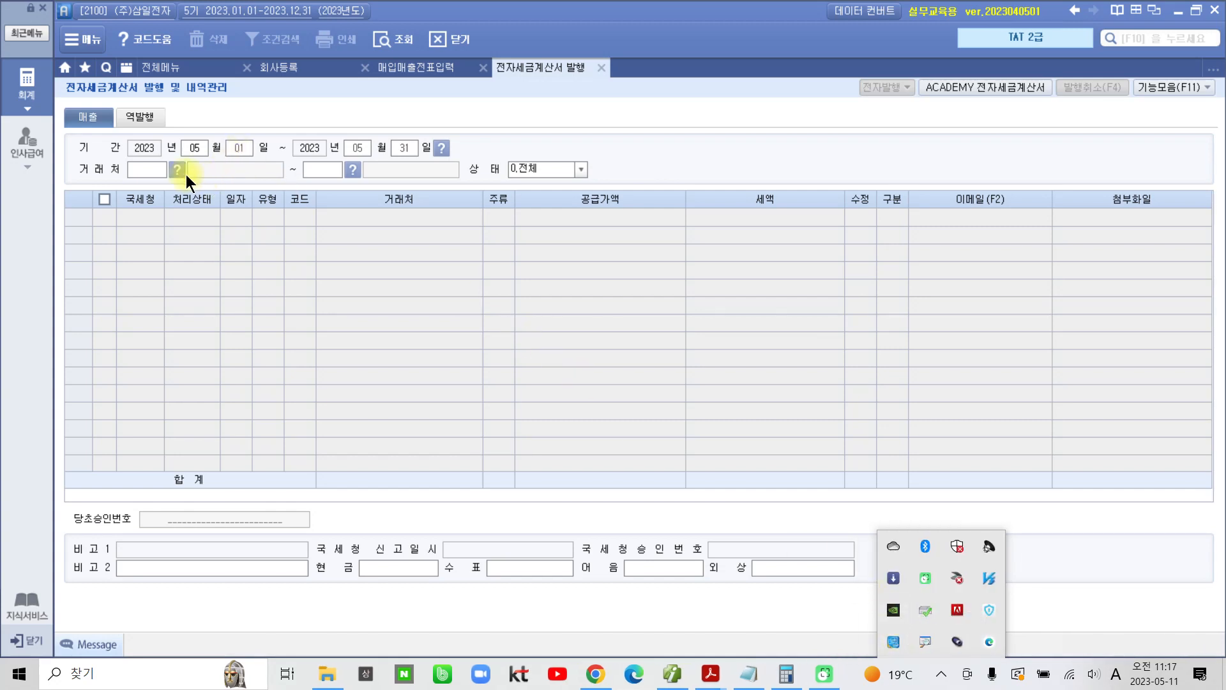
Step: Query the 매출 electronic invoices for May 31 through May 31, 2023 across all 거래처
{"action": "left_click", "coordinate": [232, 147]}
{"action": "type", "text": "31"}
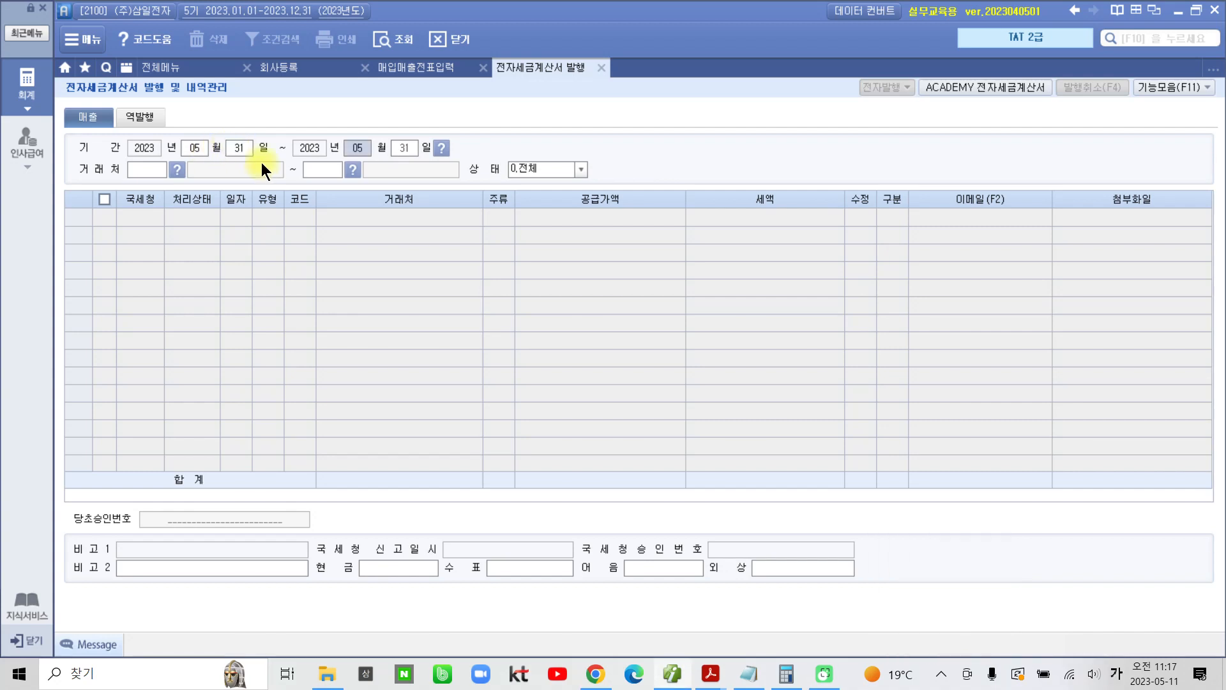
{"action": "key", "text": "Return"}
{"action": "key", "text": "Return"}
{"action": "key", "text": "Return"}
{"action": "key", "text": "Return"}
{"action": "key", "text": "Return"}
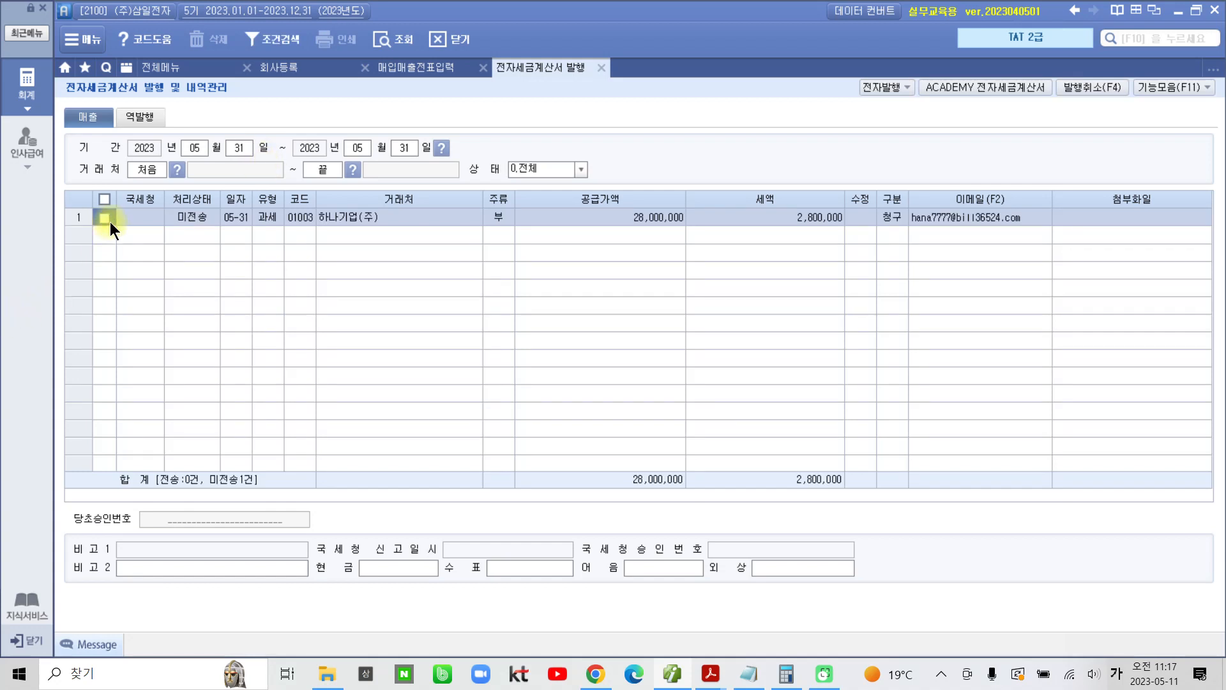
Step: Issue the electronic tax invoice for the selected 하나기업(주) sale through 전자발행 with the prefilled login, and acknowledge the notice
{"action": "left_click", "coordinate": [895, 84]}
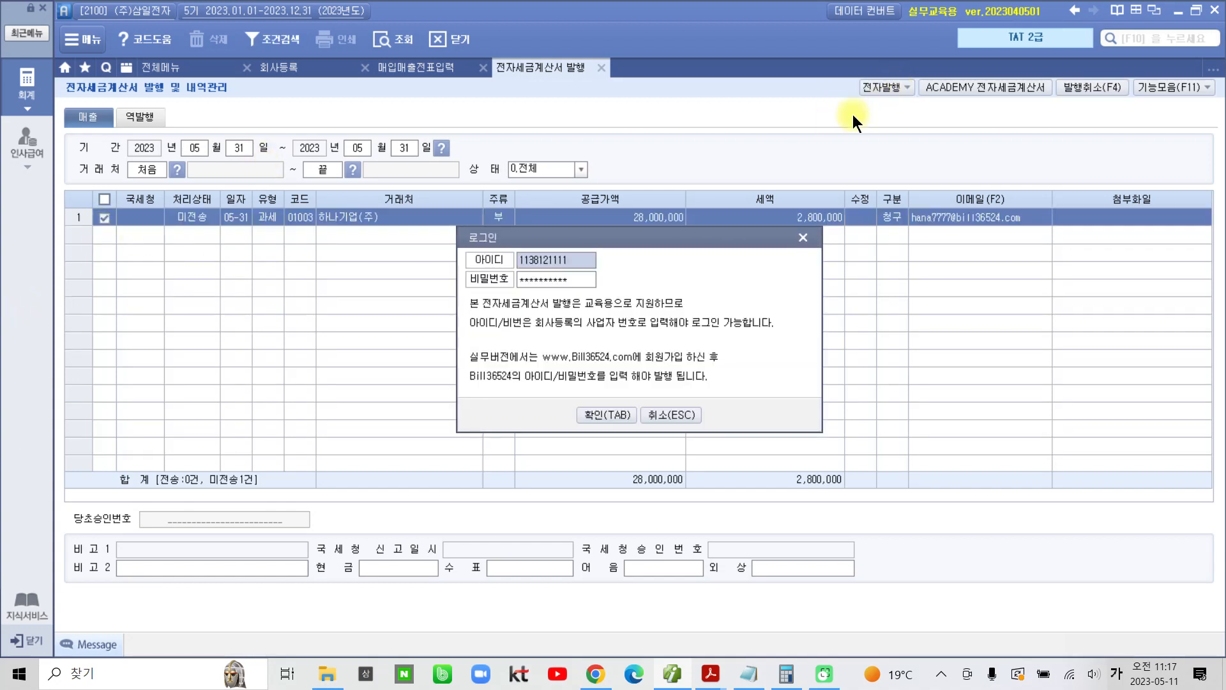
{"action": "left_click", "coordinate": [599, 412]}
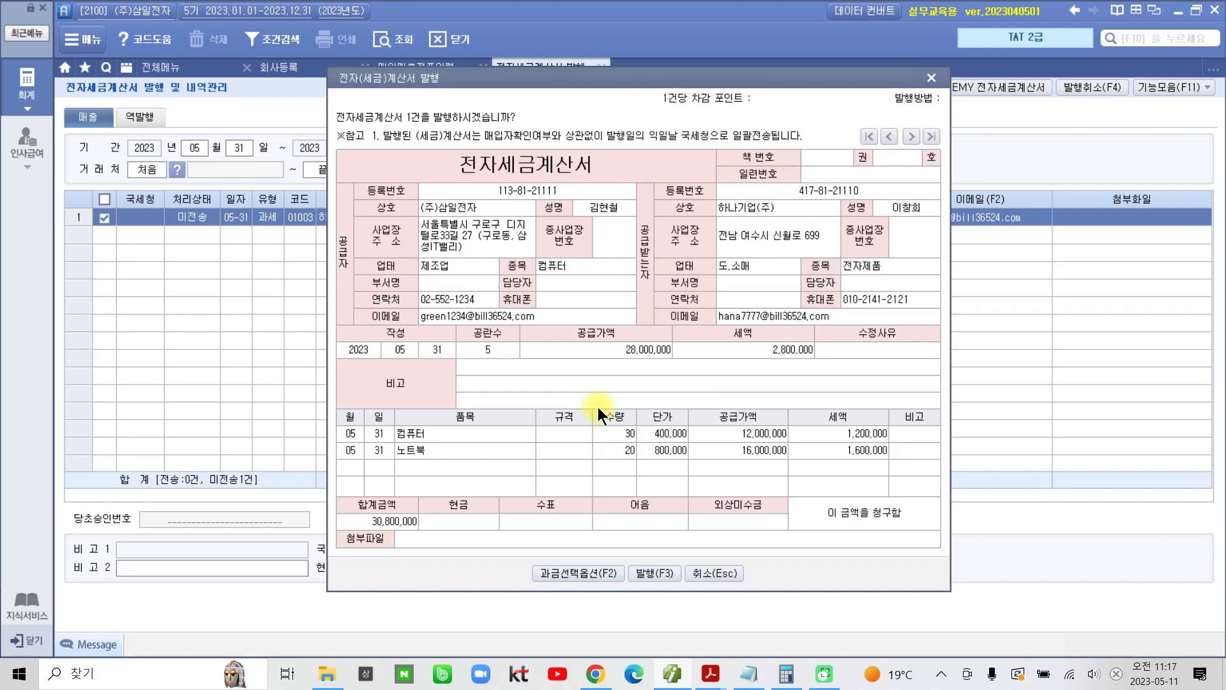
{"action": "left_click", "coordinate": [648, 573]}
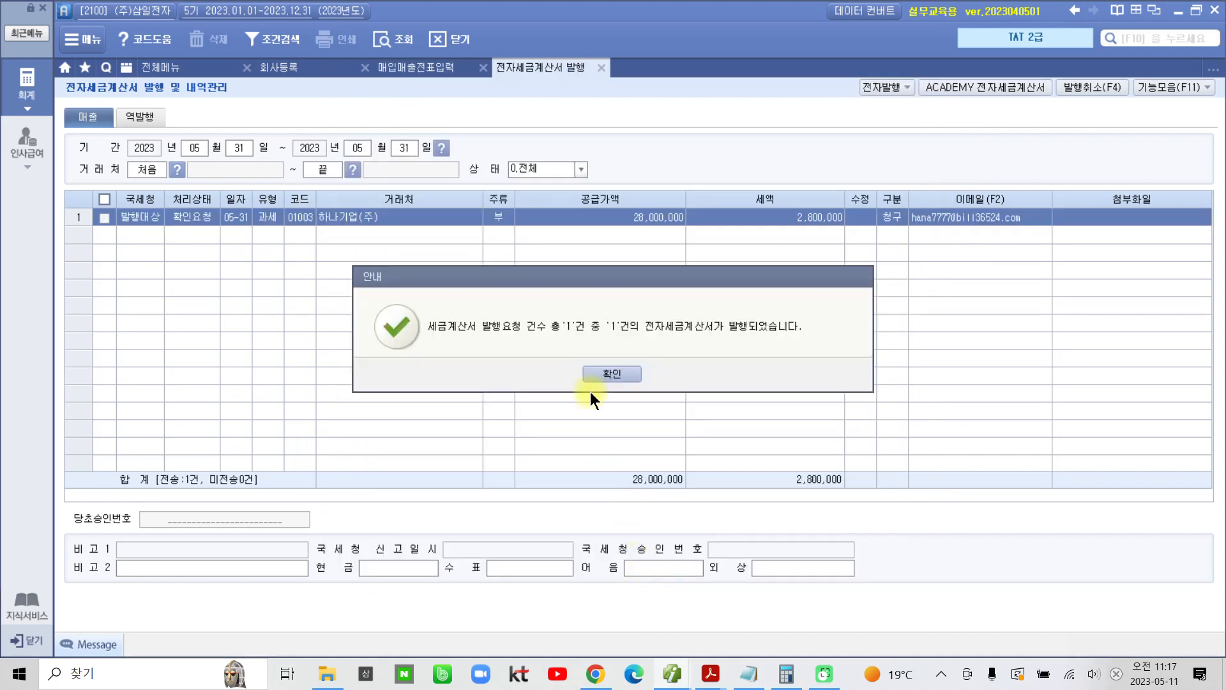
{"action": "left_click", "coordinate": [612, 375]}
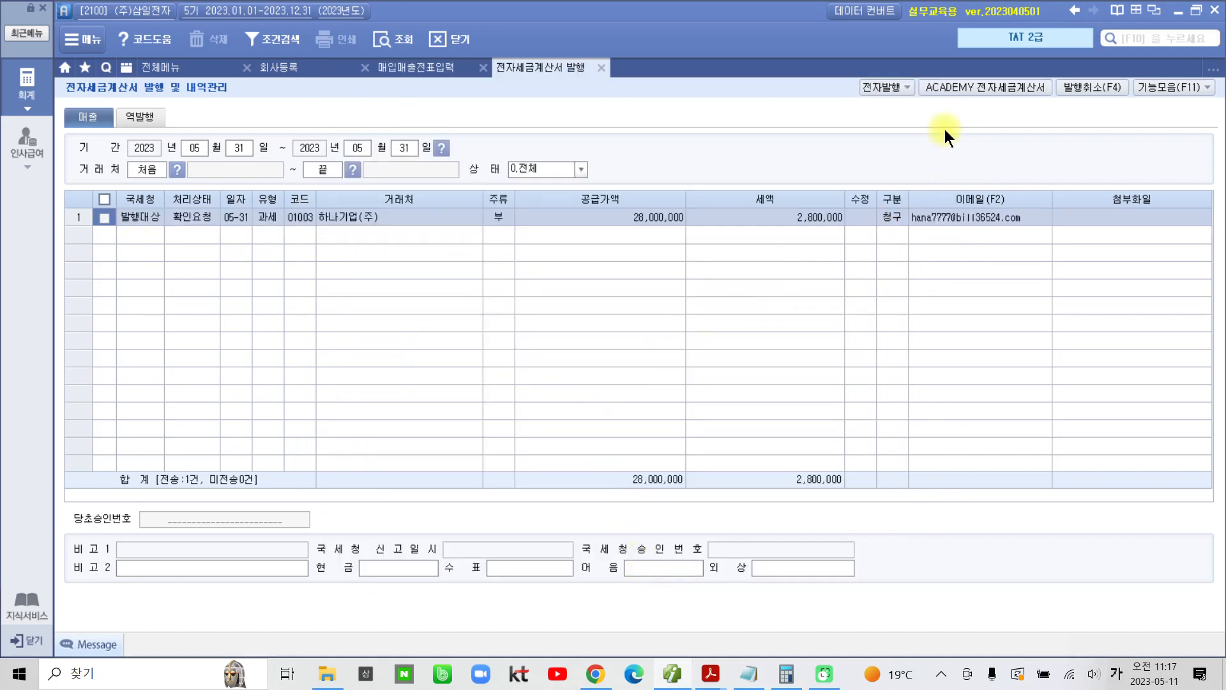
Step: Log in to ACADEMY 전자세금계산서, list the 미전송 sales invoices, transmit the 하나기업(주) invoice with 발행, and close the site window
{"action": "left_click", "coordinate": [959, 87]}
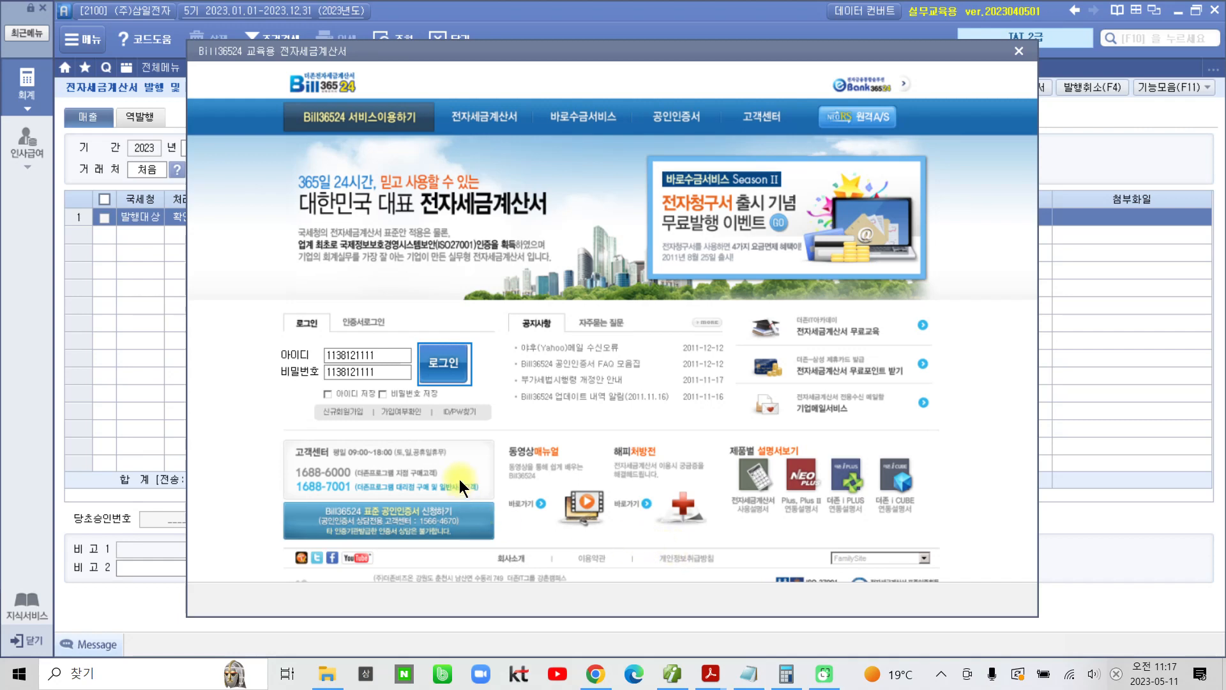
{"action": "left_click", "coordinate": [448, 377]}
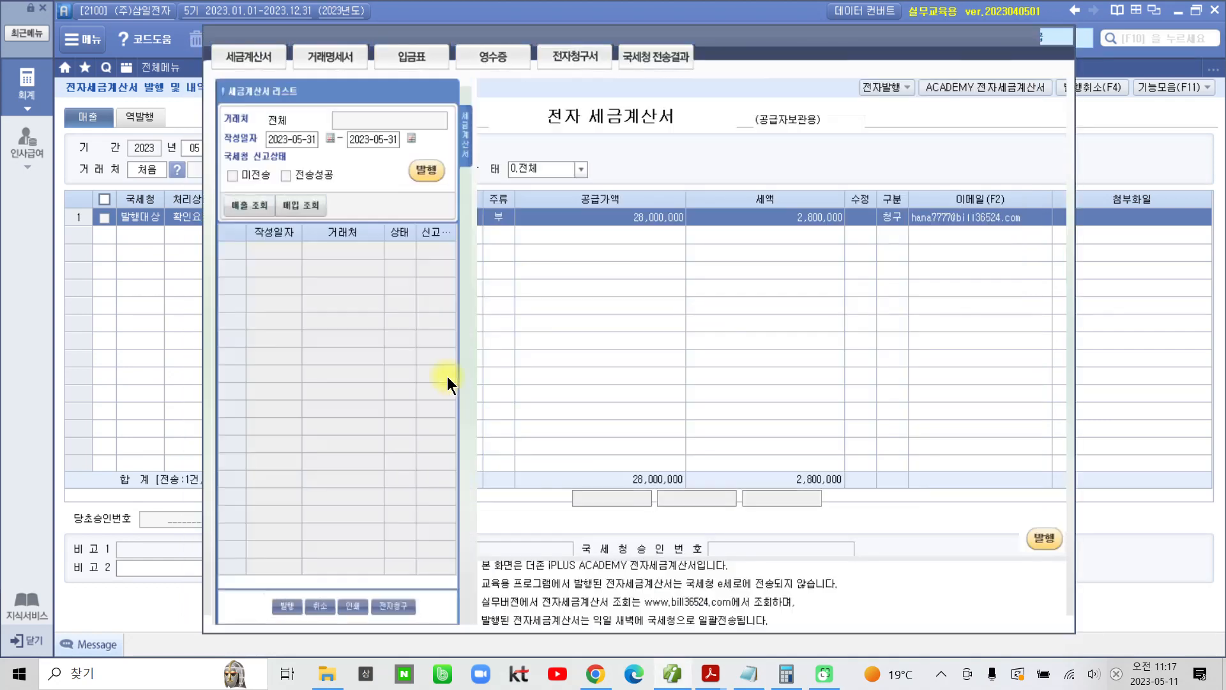
{"action": "left_click", "coordinate": [241, 207]}
{"action": "left_click", "coordinate": [425, 170]}
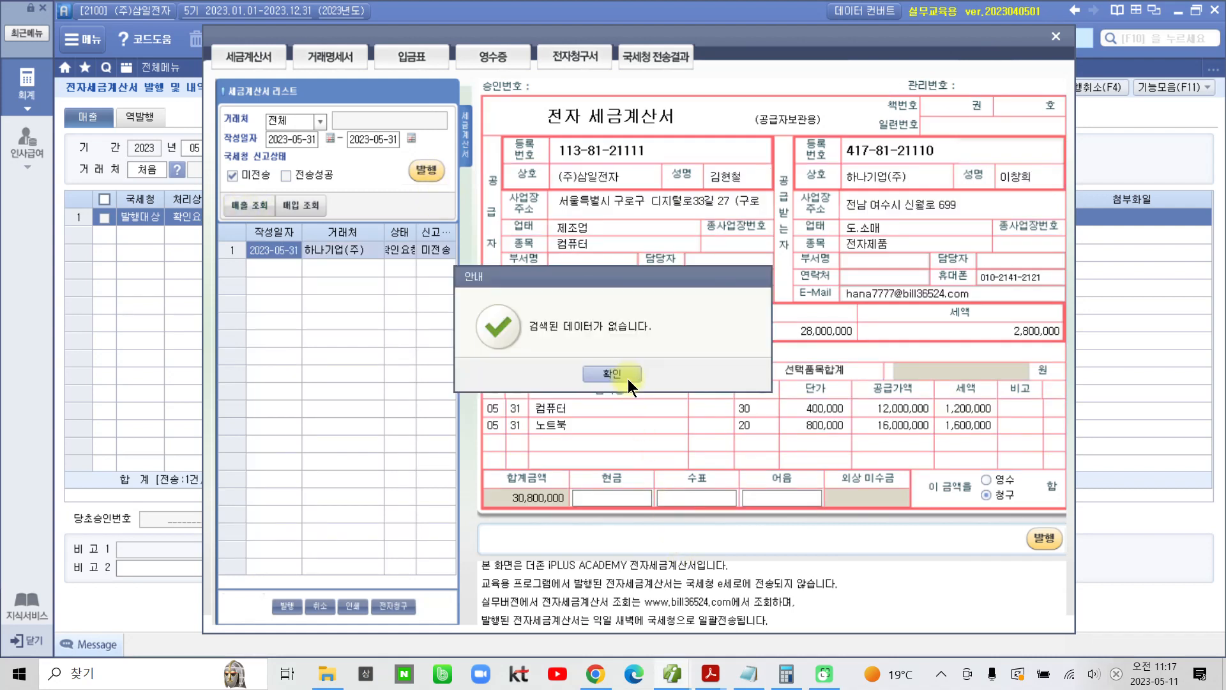
{"action": "left_click", "coordinate": [627, 378]}
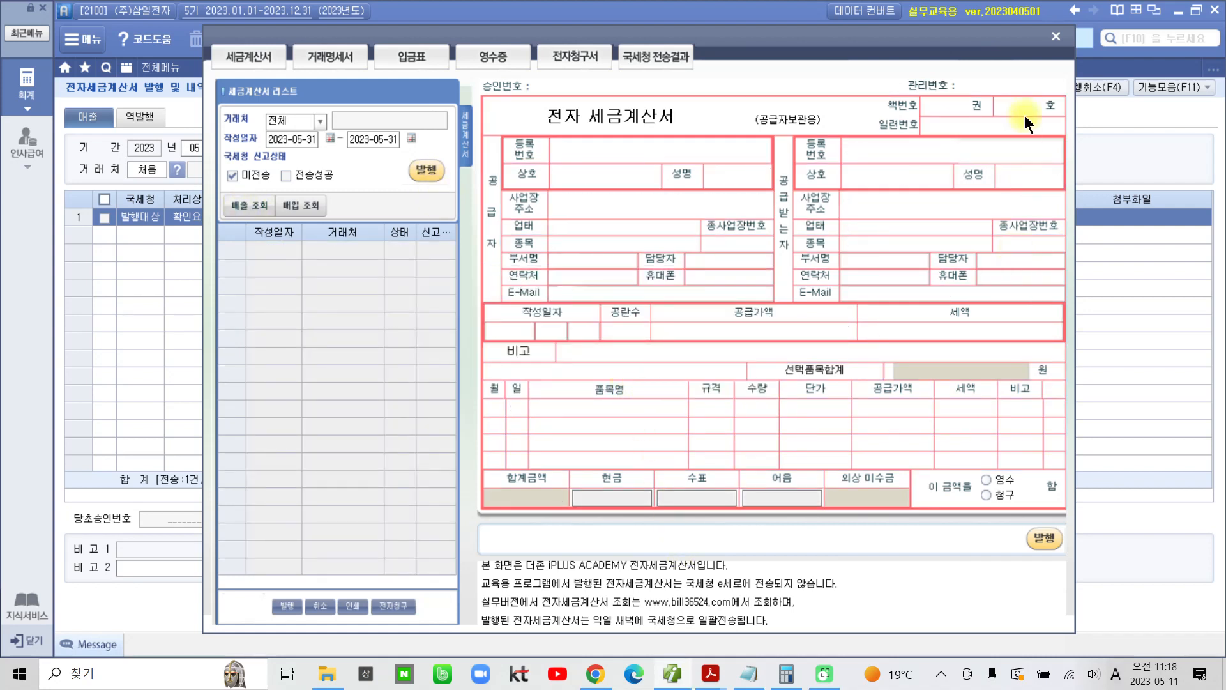
{"action": "left_click", "coordinate": [1066, 38]}
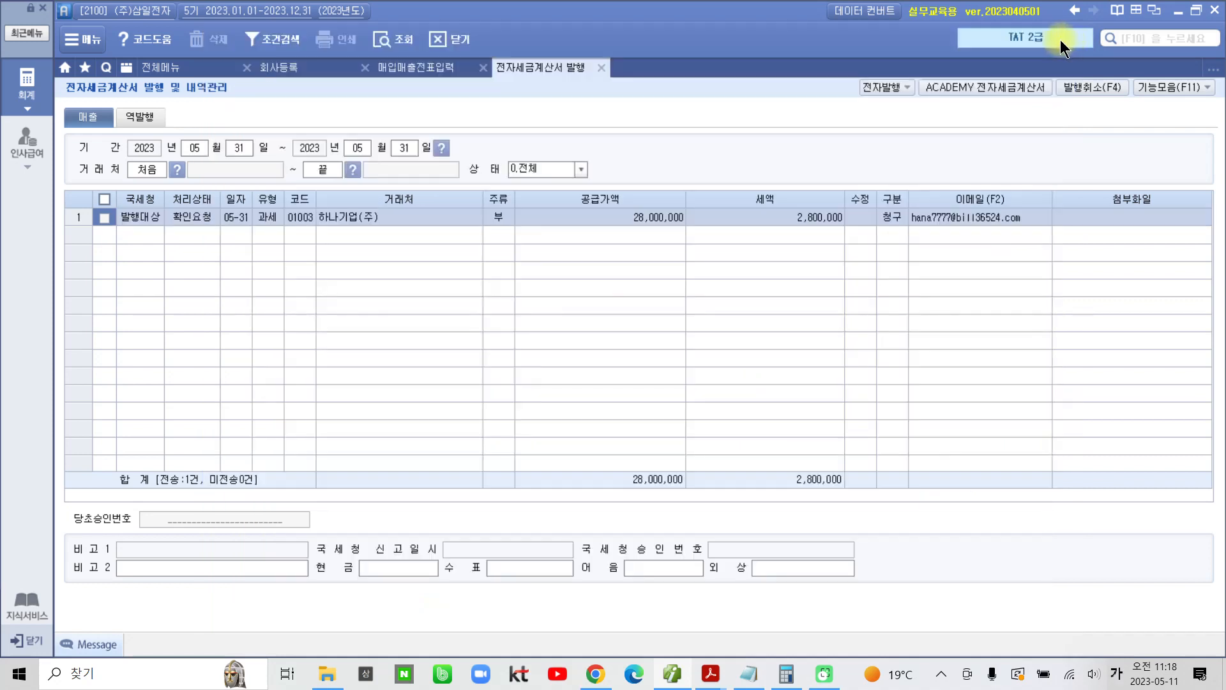
Step: Return to 매입매출전표입력 and reload the May 31 vouchers to check the 하나기업(주) line's 전자세금 entry and journal
{"action": "left_click", "coordinate": [604, 69]}
{"action": "left_click", "coordinate": [399, 42]}
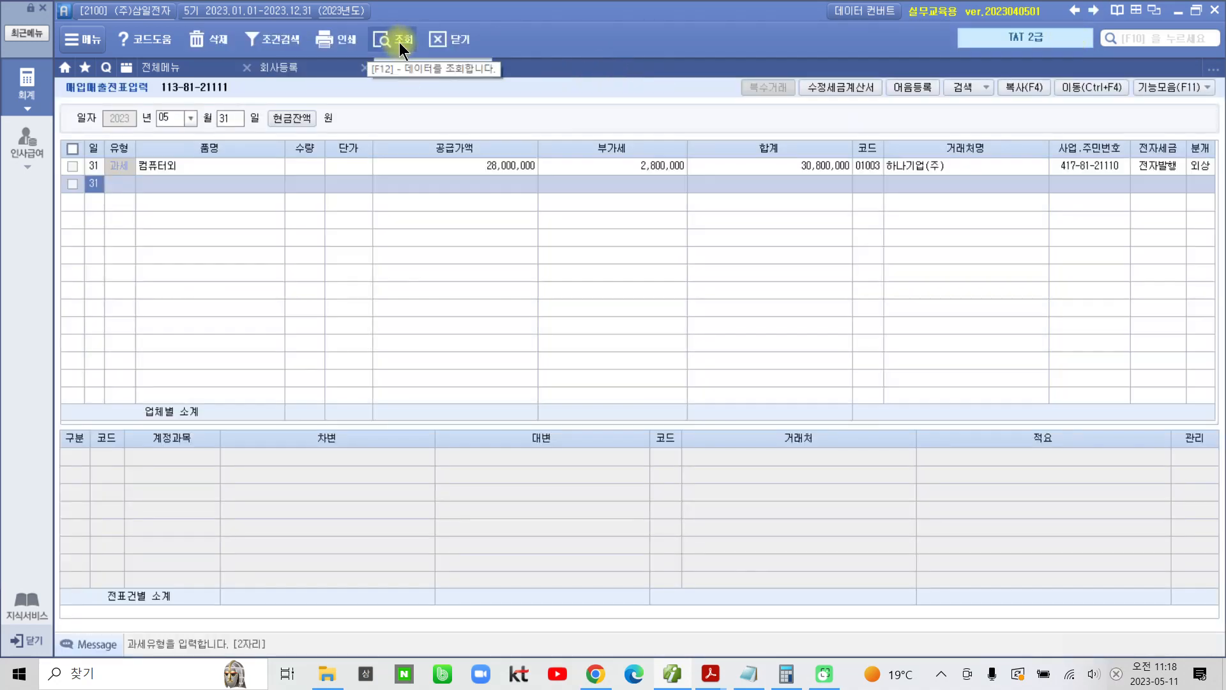
{"action": "left_click", "coordinate": [1198, 166]}
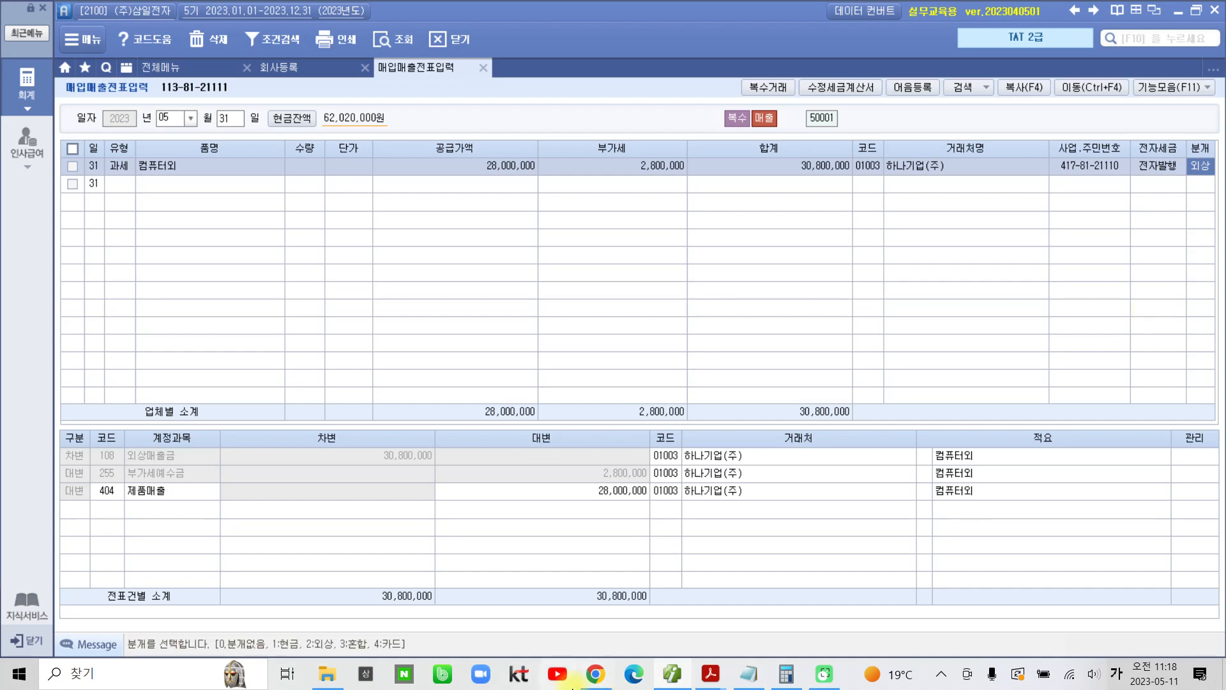
Step: Switch to 02부 2장(201~280)-rip.pdf in Acrobat Reader and review the 전자세금계산서(월합계) solution for voucher entry, issuance and transmission
{"action": "left_click", "coordinate": [708, 678]}
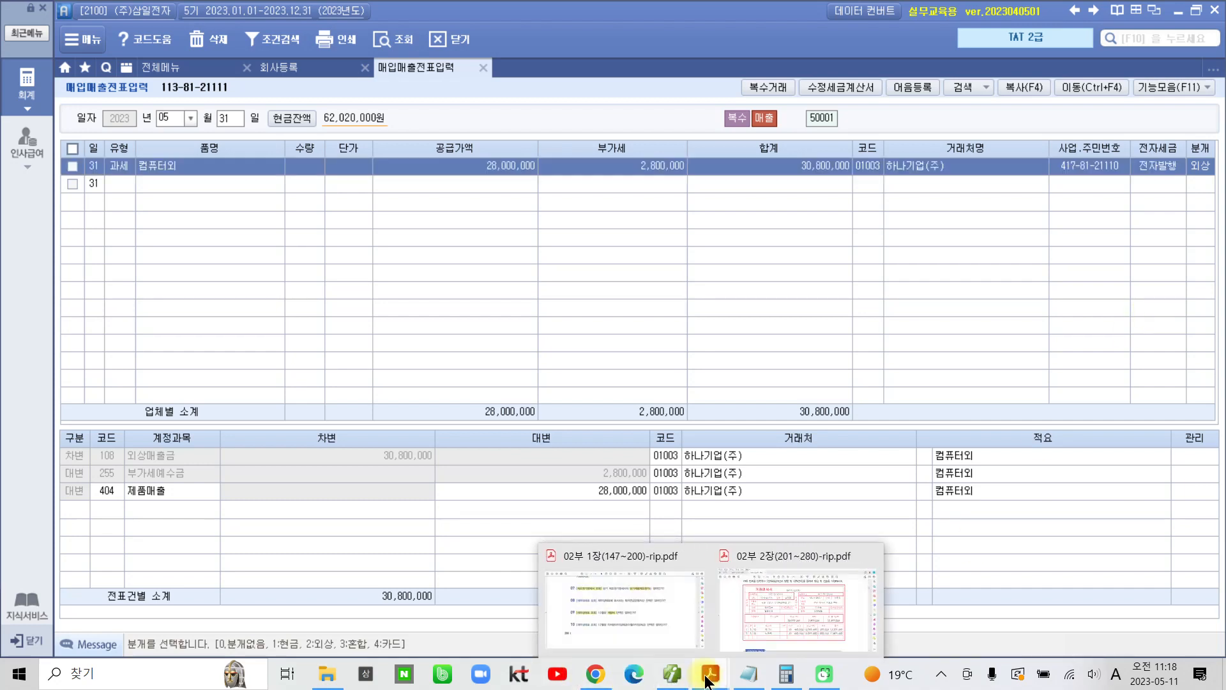
{"action": "left_click", "coordinate": [745, 588]}
{"action": "scroll", "coordinate": [649, 486], "scroll_direction": "down", "scroll_amount": 5}
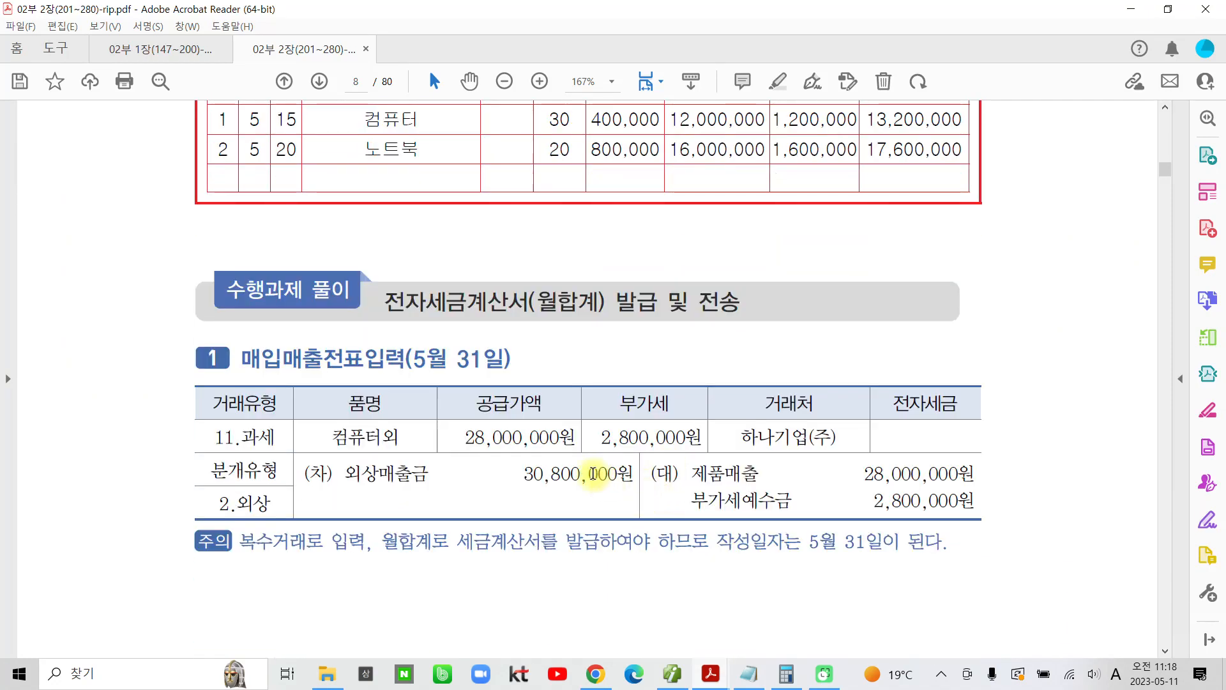
{"action": "scroll", "coordinate": [545, 469], "scroll_direction": "down", "scroll_amount": 10}
{"action": "scroll", "coordinate": [503, 496], "scroll_direction": "down", "scroll_amount": 8}
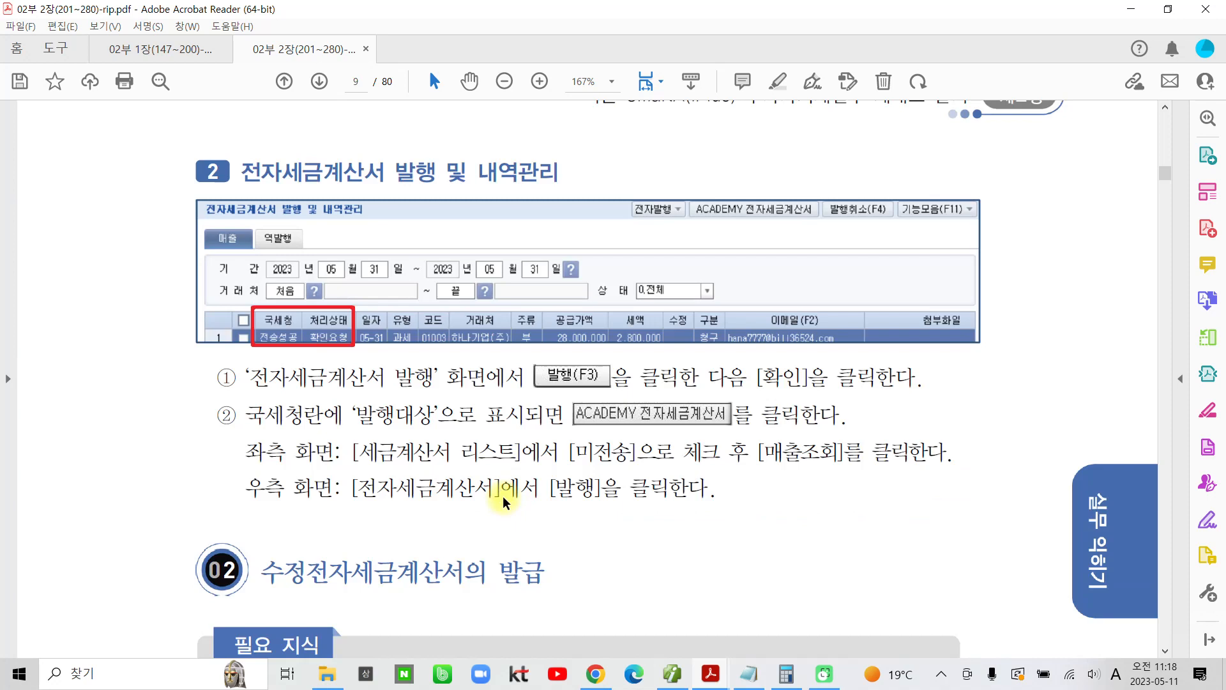
Step: Temporarily outline the 수정전자세금계산서의 발급 heading on screen and clear the markup
{"action": "key", "text": "ctrl+2"}
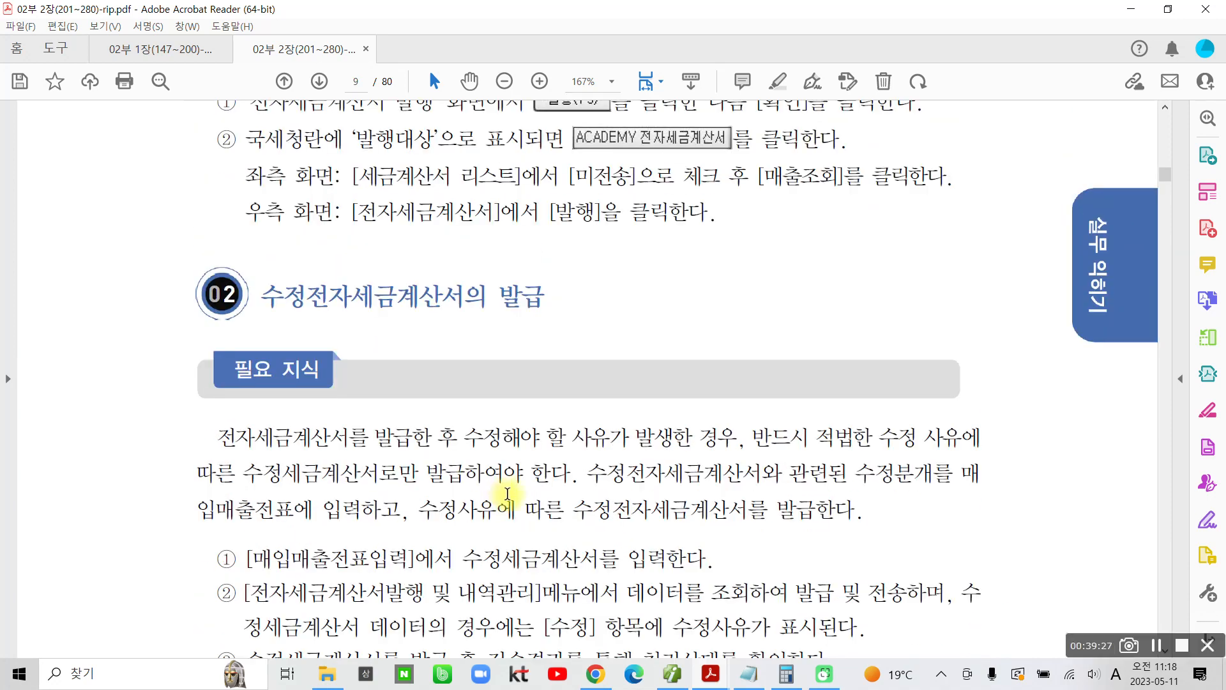
{"action": "mouse_move", "coordinate": [243, 257]}
{"action": "left_mouse_down"}
{"action": "mouse_move", "coordinate": [360, 333]}
{"action": "mouse_move", "coordinate": [468, 264]}
{"action": "mouse_move", "coordinate": [245, 280]}
{"action": "left_mouse_up"}
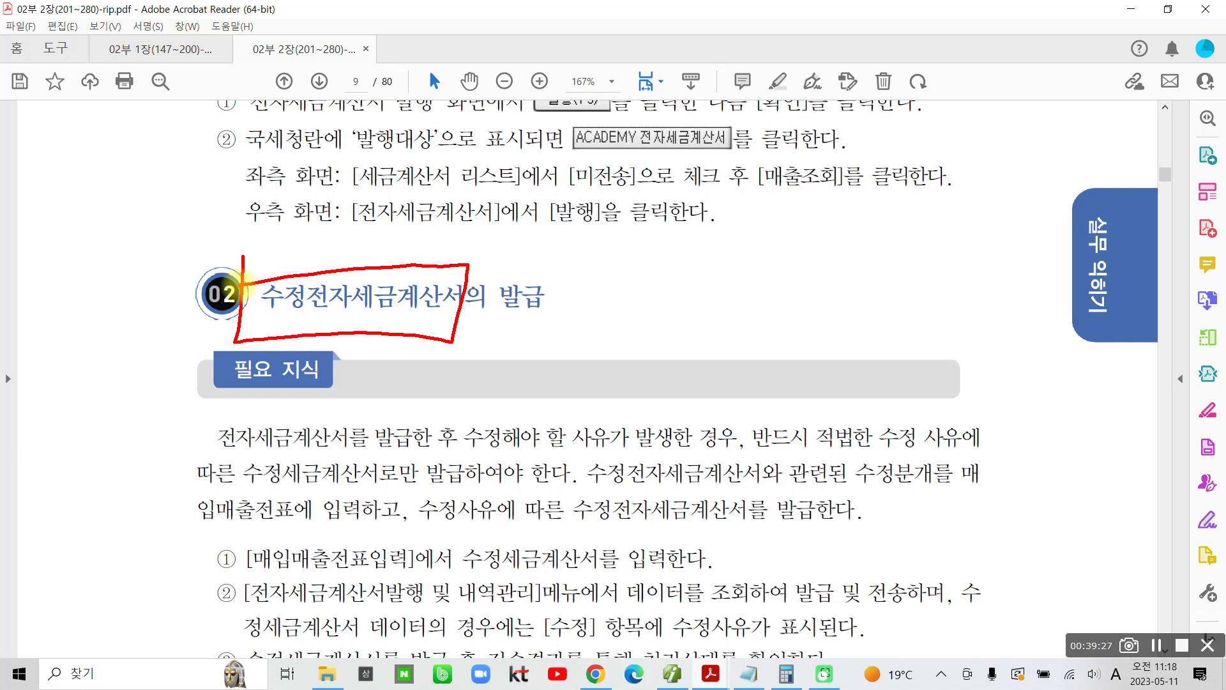
{"action": "key", "text": "Escape"}
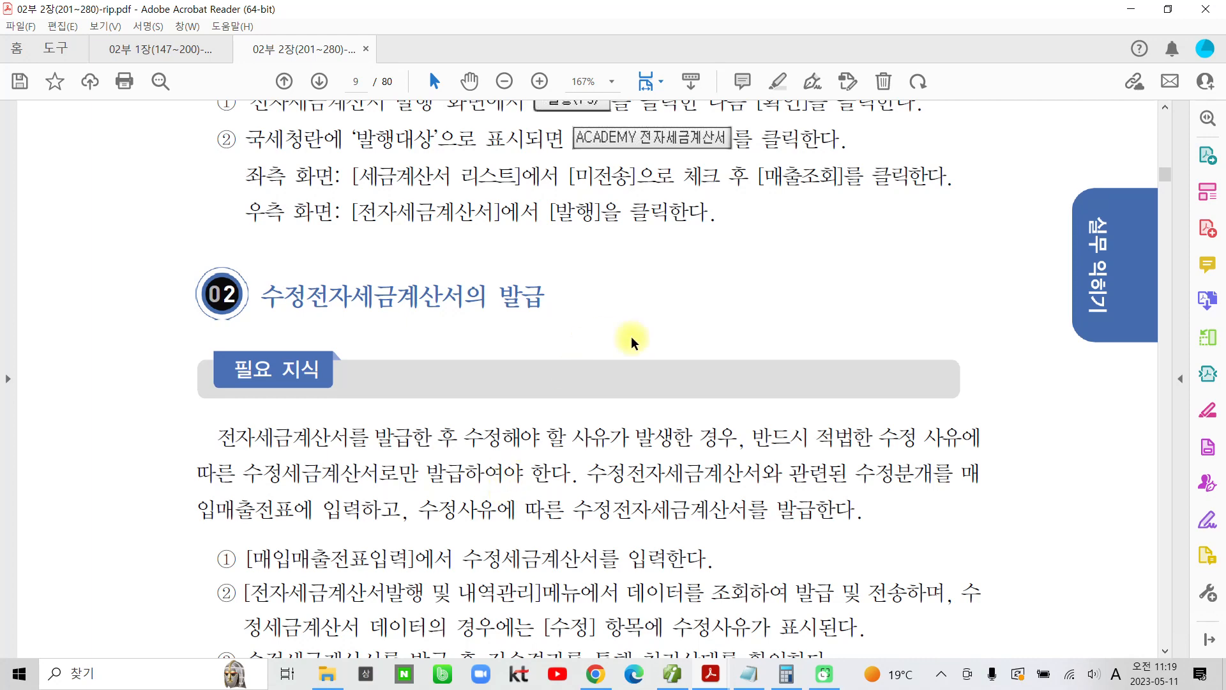
Step: Switch to 더존 iPlus, point out the 수정세금계산서 command with a temporary circle and arrow, and clear the markup
{"action": "mouse_move", "coordinate": [704, 682]}
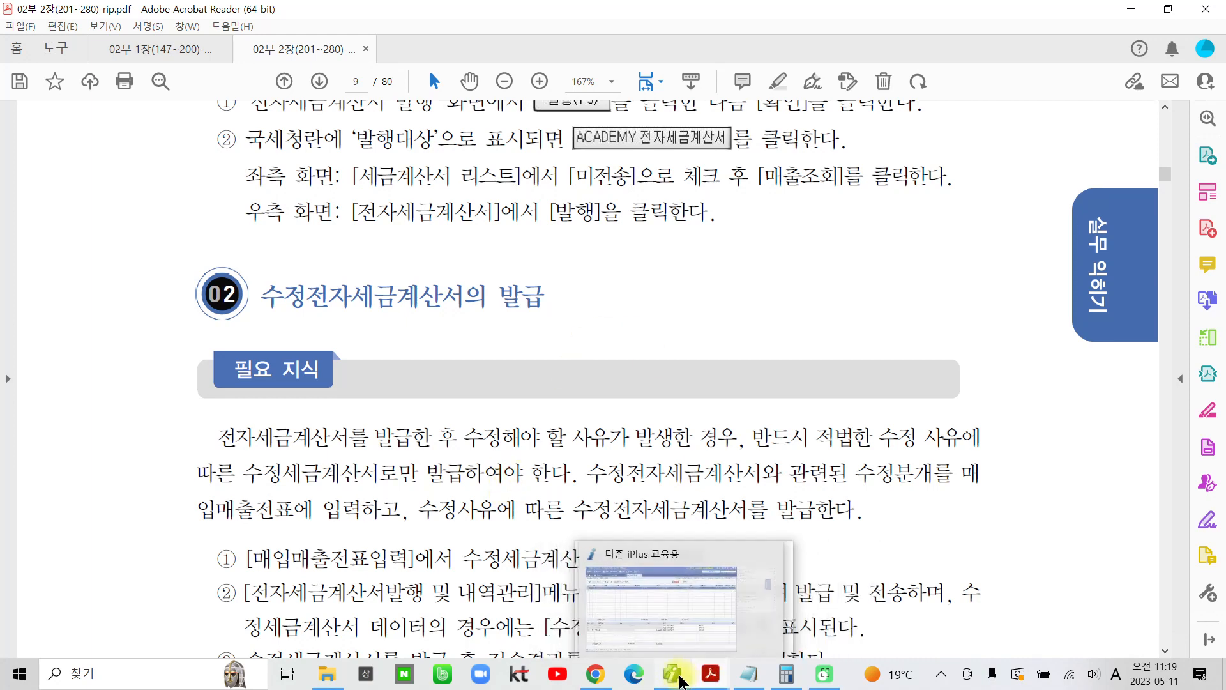
{"action": "left_click", "coordinate": [681, 682]}
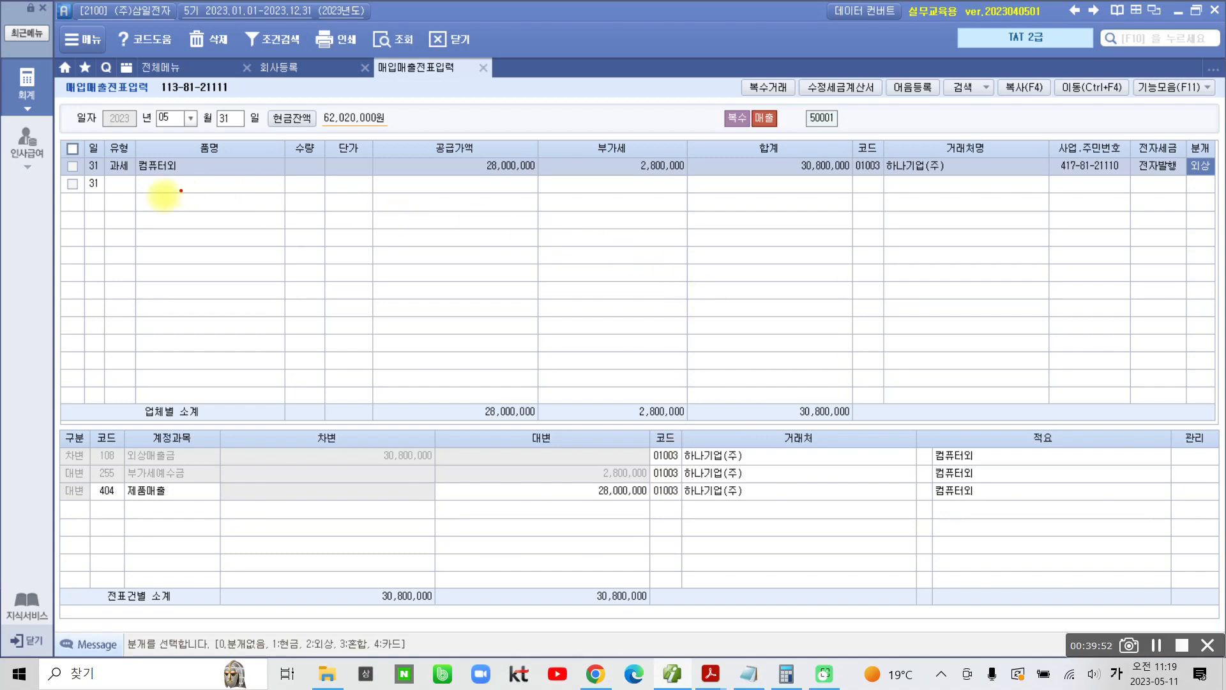
{"action": "mouse_move", "coordinate": [813, 69]}
{"action": "left_mouse_down"}
{"action": "mouse_move", "coordinate": [802, 83]}
{"action": "mouse_move", "coordinate": [843, 101]}
{"action": "mouse_move", "coordinate": [882, 67]}
{"action": "mouse_move", "coordinate": [807, 65]}
{"action": "mouse_move", "coordinate": [831, 102]}
{"action": "mouse_move", "coordinate": [858, 102]}
{"action": "mouse_move", "coordinate": [818, 260]}
{"action": "left_mouse_up"}
{"action": "mouse_move", "coordinate": [857, 99]}
{"action": "left_mouse_down"}
{"action": "mouse_move", "coordinate": [871, 110]}
{"action": "mouse_move", "coordinate": [857, 101]}
{"action": "left_mouse_up"}
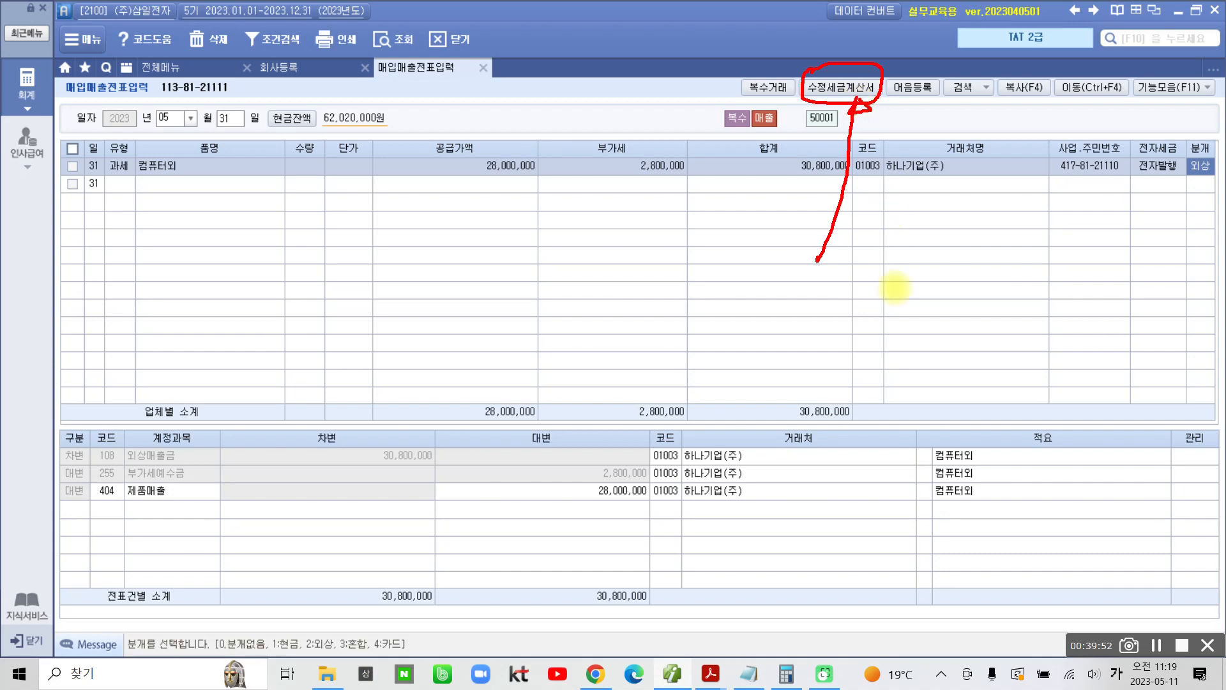
{"action": "key", "text": "Escape"}
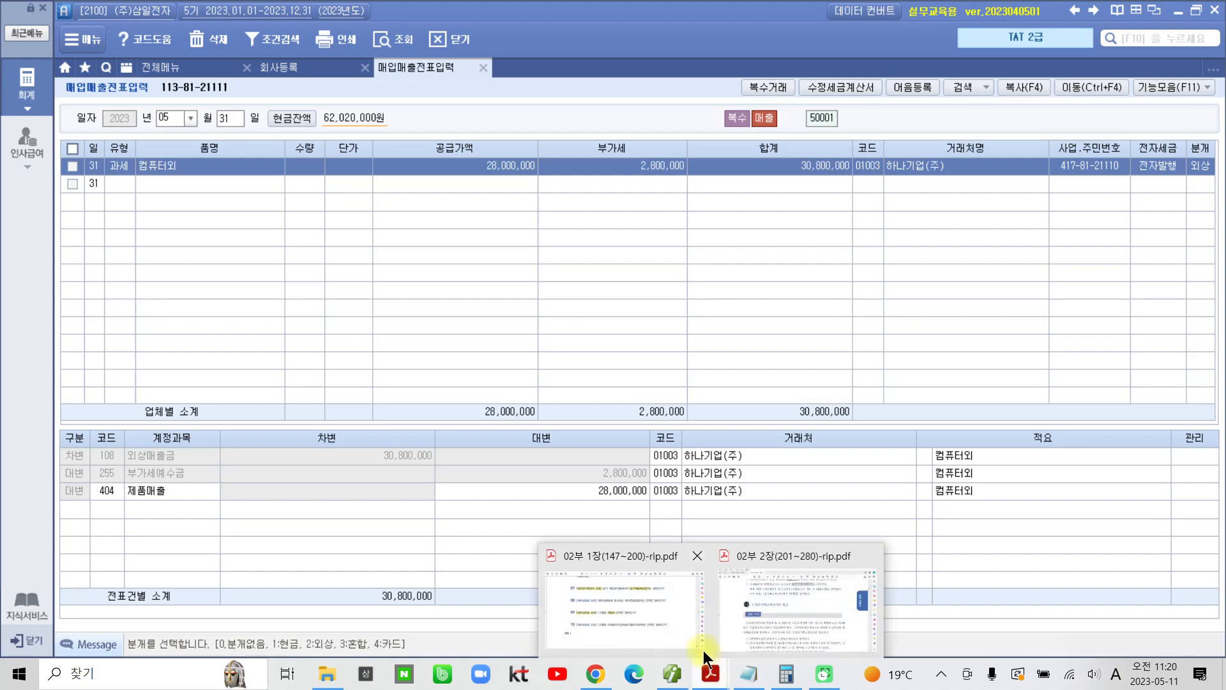
Step: Switch back to the PDF and read the 필요 지식 text, the 수정전자세금계산서 발급순서 diagram and the reasons table
{"action": "left_click", "coordinate": [742, 622]}
{"action": "scroll", "coordinate": [580, 540], "scroll_direction": "down", "scroll_amount": 3}
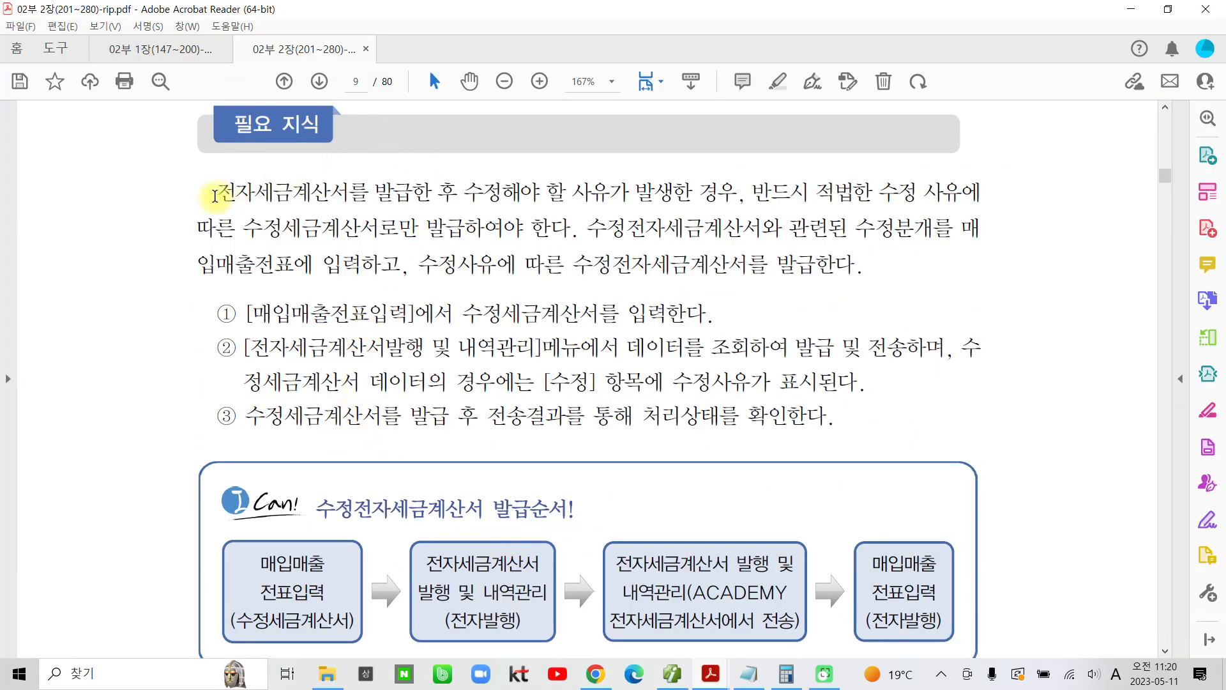
{"action": "left_click_drag", "start_coordinate": [214, 191], "coordinate": [836, 439]}
{"action": "left_click", "coordinate": [394, 228]}
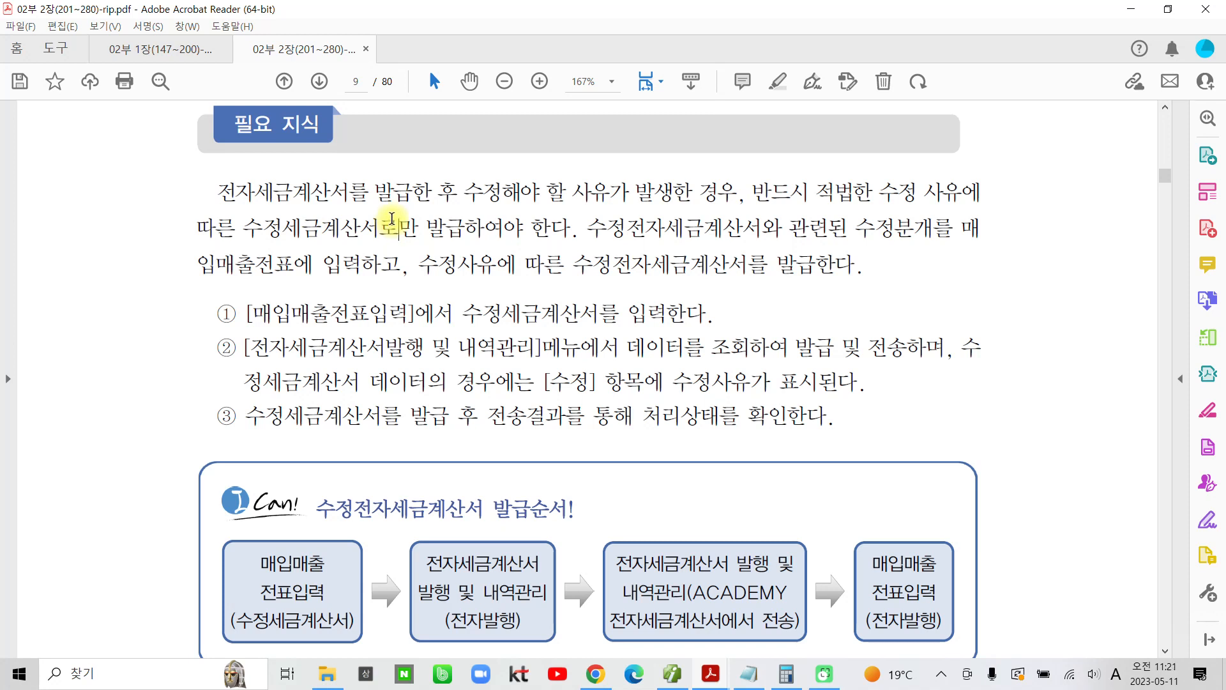
{"action": "scroll", "coordinate": [353, 320], "scroll_direction": "down", "scroll_amount": 3}
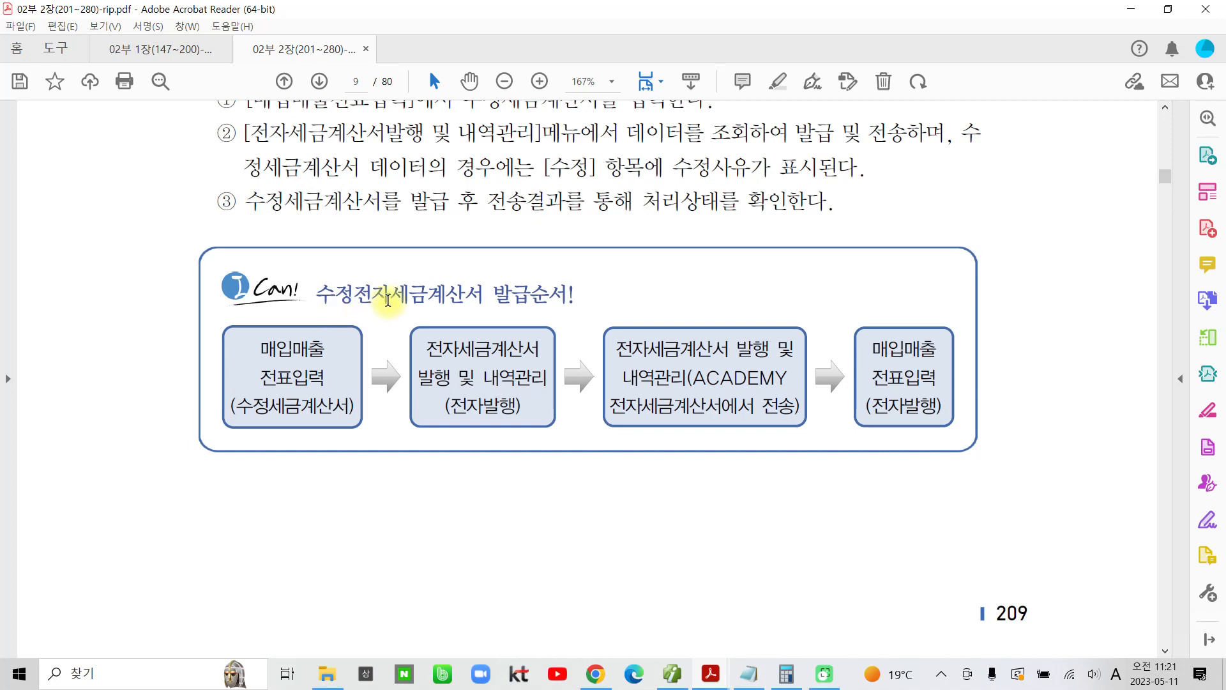
{"action": "scroll", "coordinate": [385, 321], "scroll_direction": "down", "scroll_amount": 5}
{"action": "scroll", "coordinate": [384, 321], "scroll_direction": "down", "scroll_amount": 12}
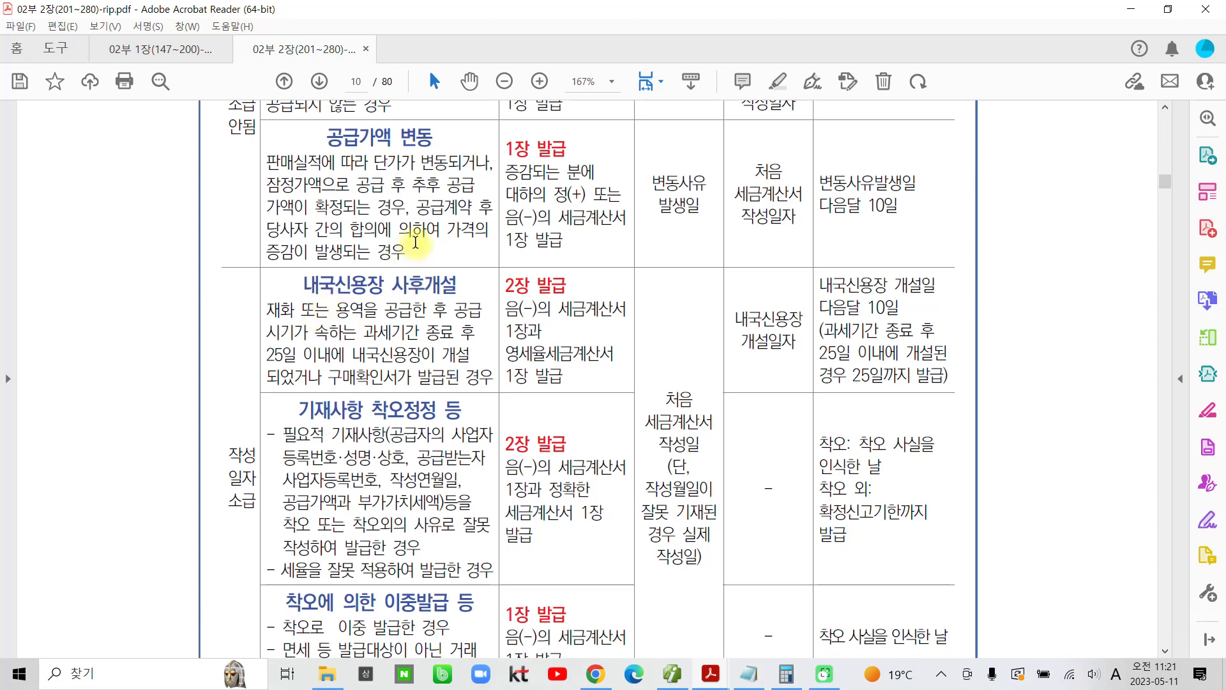
Step: Highlight 환입 and 계약의 해제 in yellow in the table's 구분 column
{"action": "scroll", "coordinate": [408, 246], "scroll_direction": "up", "scroll_amount": 4}
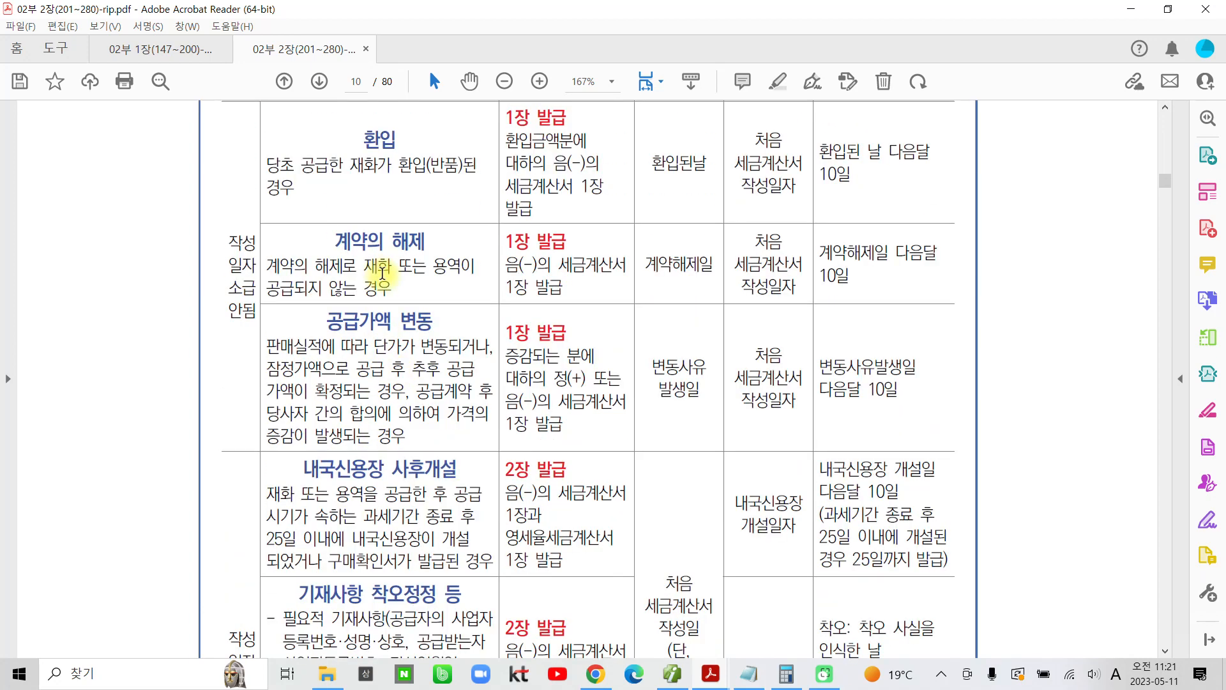
{"action": "left_click", "coordinate": [358, 235]}
{"action": "left_click_drag", "start_coordinate": [358, 235], "coordinate": [401, 235]}
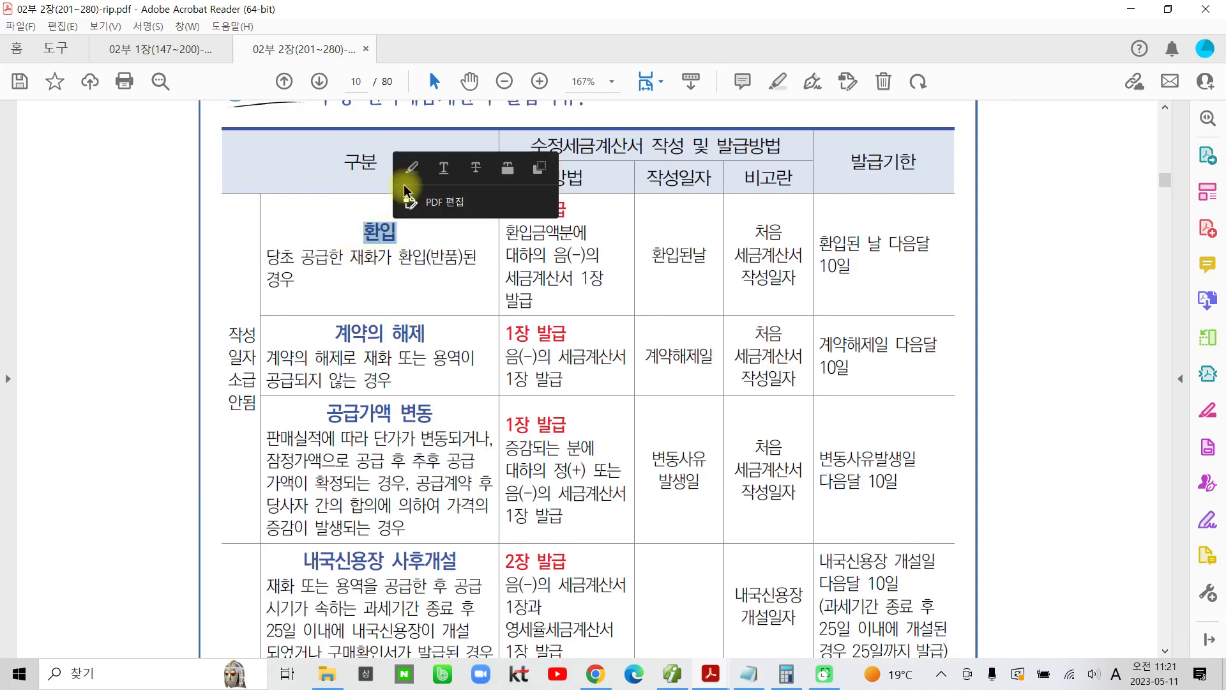
{"action": "left_click", "coordinate": [409, 172]}
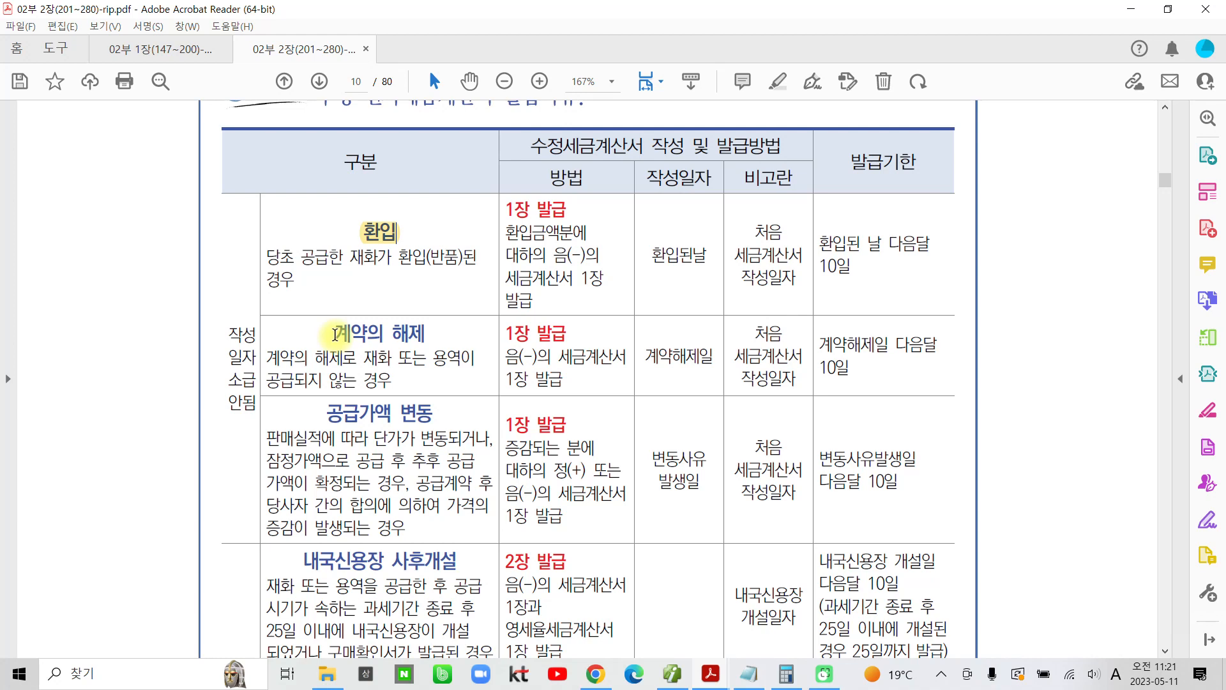
{"action": "left_click_drag", "start_coordinate": [333, 333], "coordinate": [410, 331]}
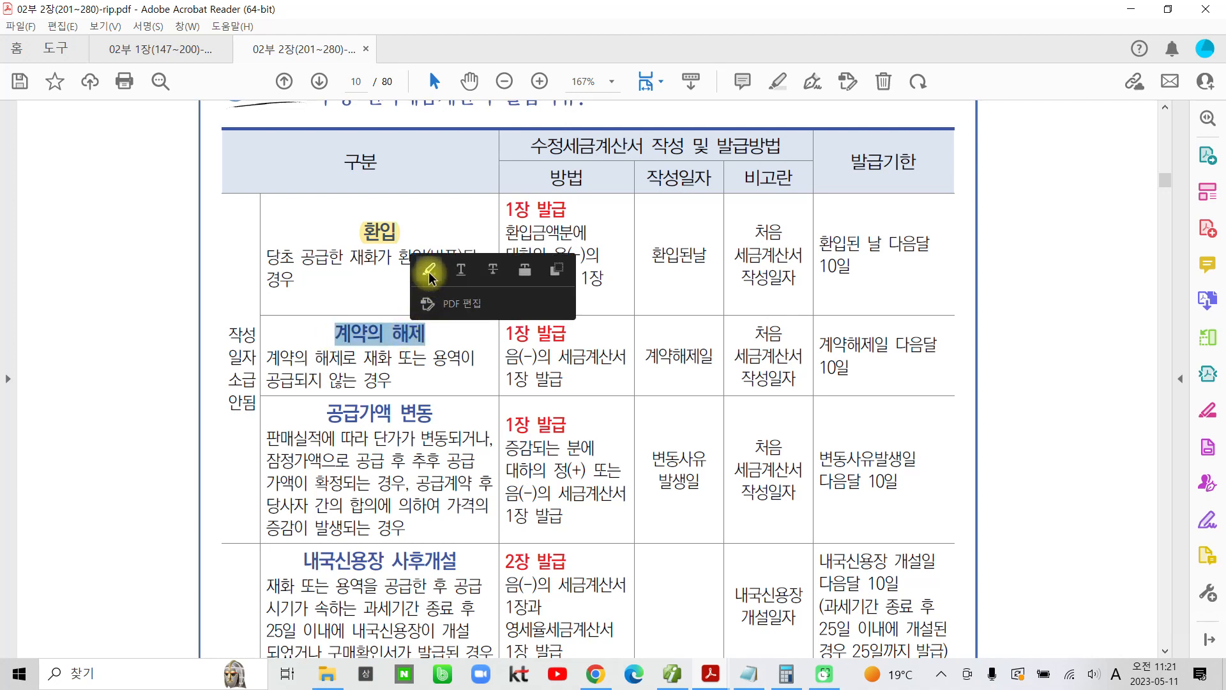
{"action": "left_click", "coordinate": [427, 274]}
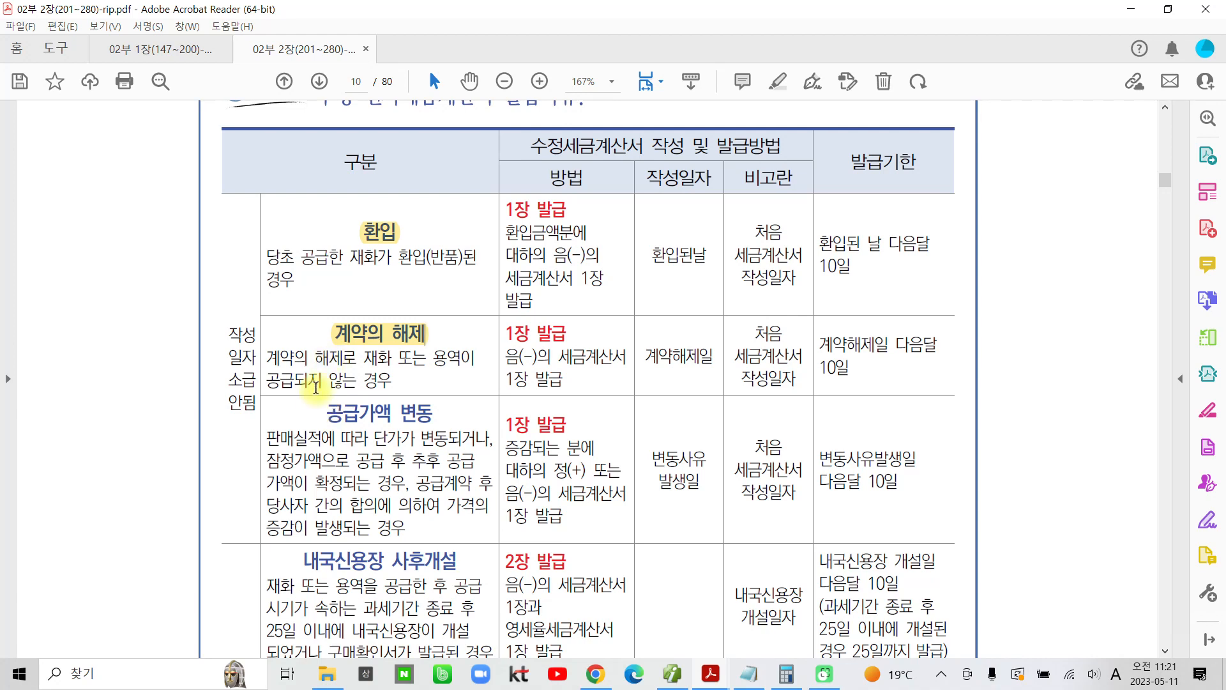
Step: Highlight 공급가액 변동 in yellow in the 구분 column
{"action": "scroll", "coordinate": [316, 393], "scroll_direction": "down", "scroll_amount": 1}
{"action": "left_click_drag", "start_coordinate": [324, 358], "coordinate": [435, 356]}
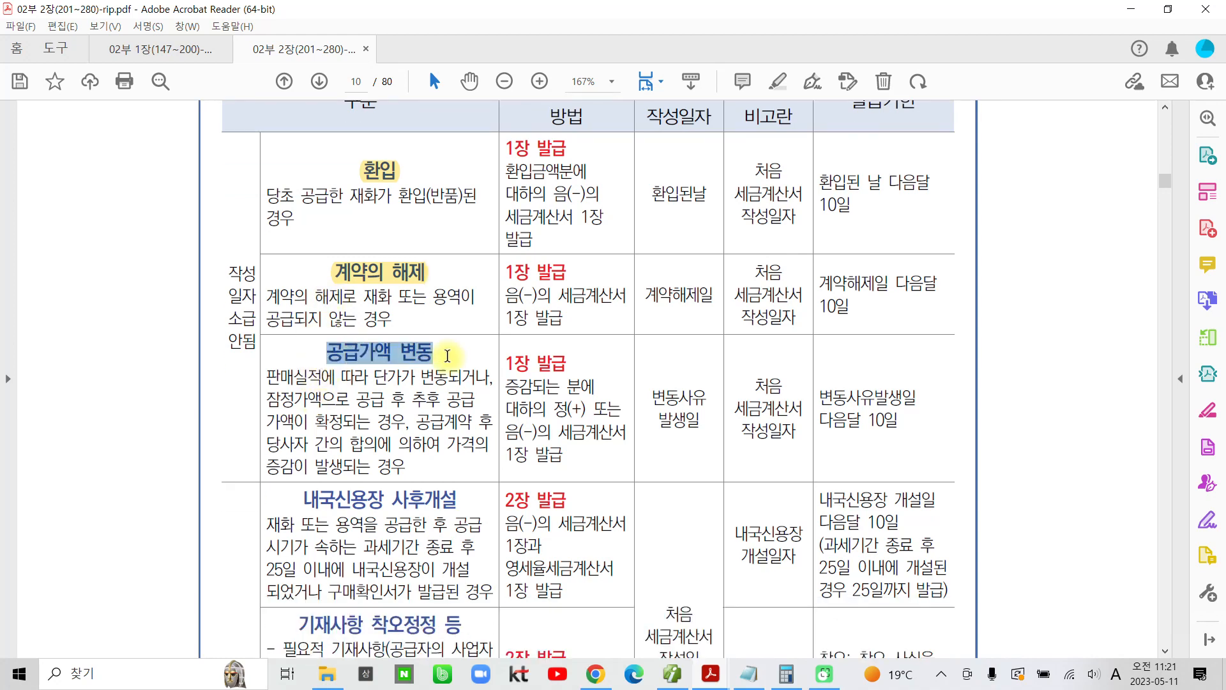
{"action": "left_click", "coordinate": [470, 285]}
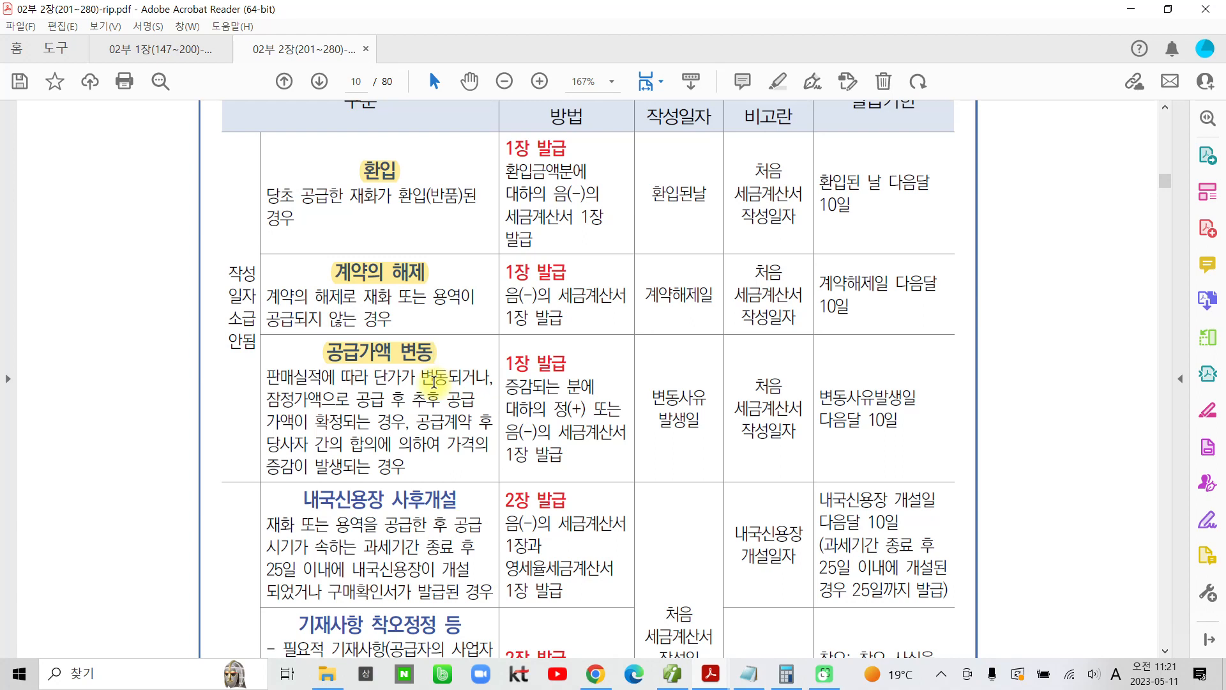
{"action": "scroll", "coordinate": [435, 381], "scroll_direction": "down", "scroll_amount": 2}
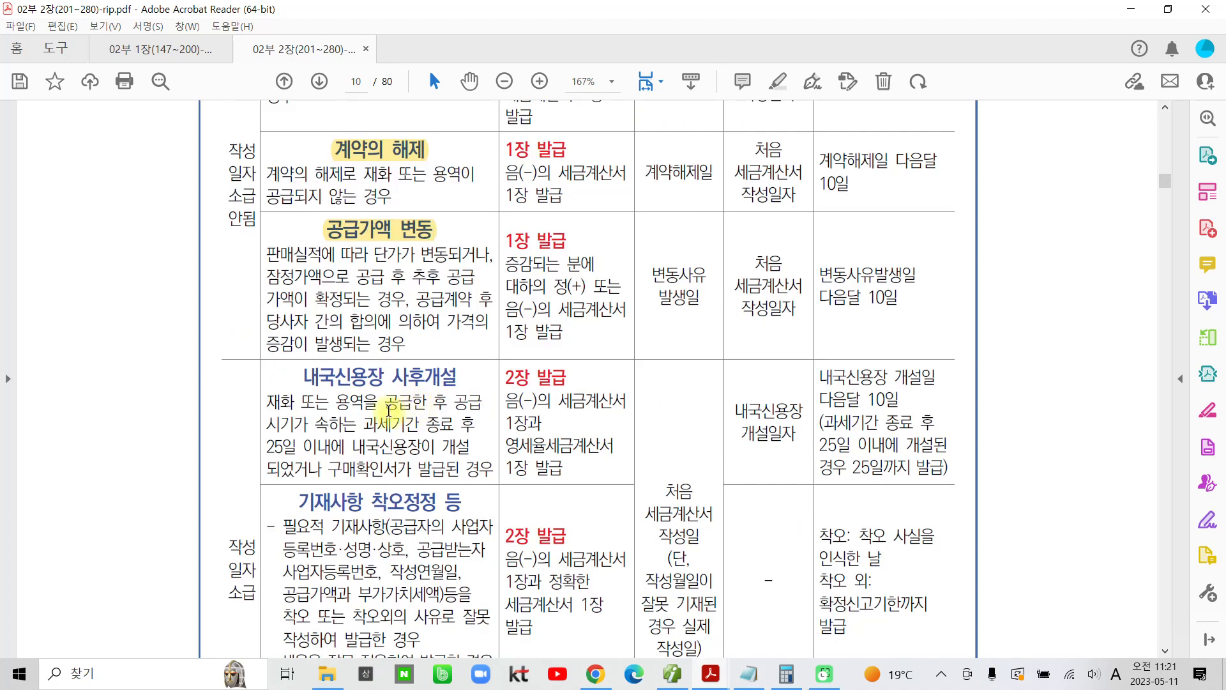
Step: Highlight 내국신용장 사후개설 and 기재사항 착오정정 등 in yellow in the table's 구분 column
{"action": "left_click_drag", "start_coordinate": [305, 377], "coordinate": [457, 378]}
{"action": "left_click", "coordinate": [456, 312]}
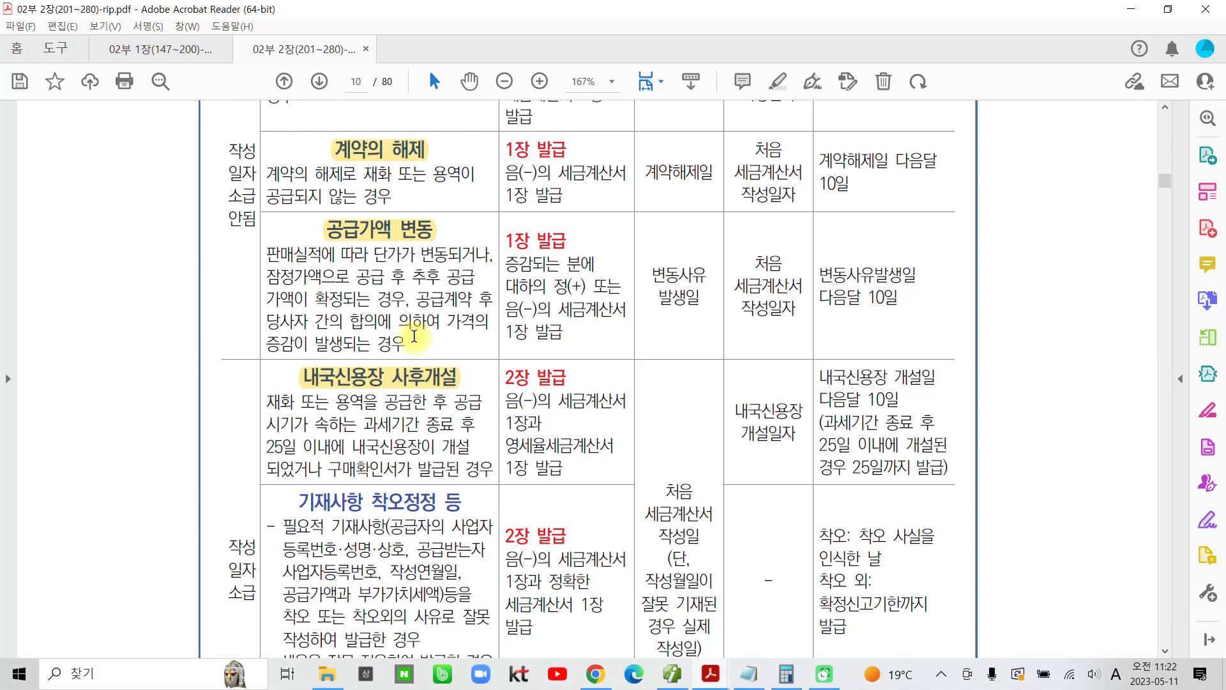
{"action": "scroll", "coordinate": [414, 335], "scroll_direction": "down", "scroll_amount": 3}
{"action": "left_click_drag", "start_coordinate": [298, 350], "coordinate": [461, 351]}
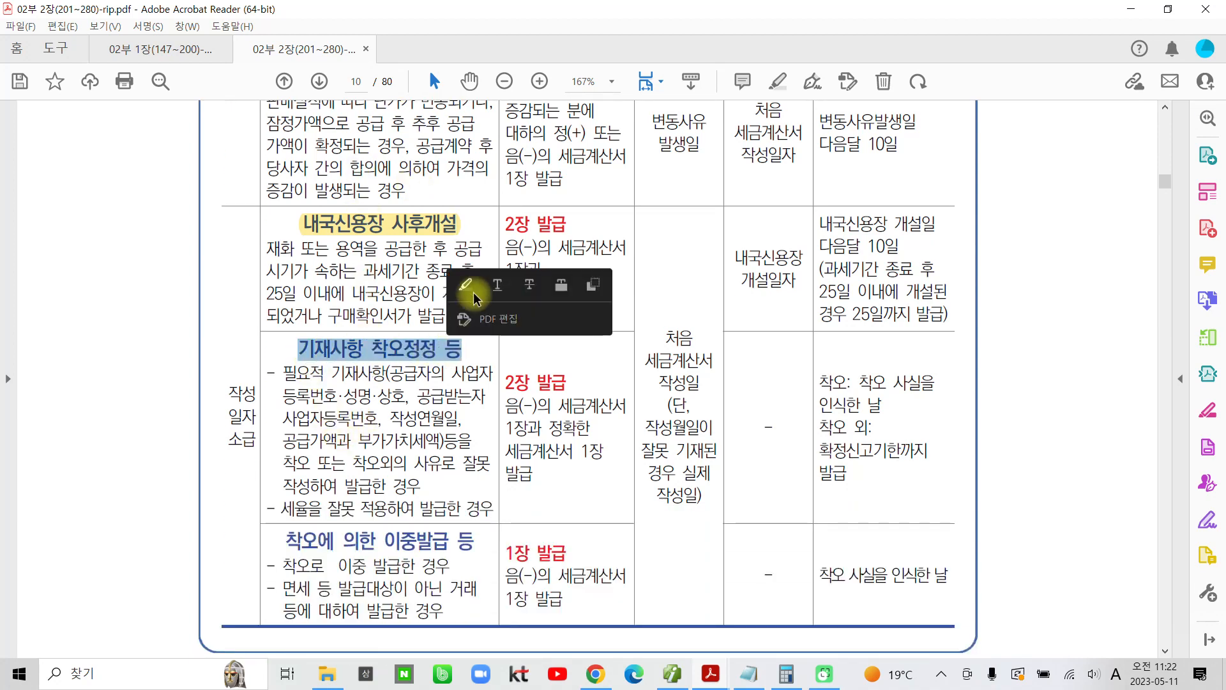
{"action": "left_click", "coordinate": [474, 296]}
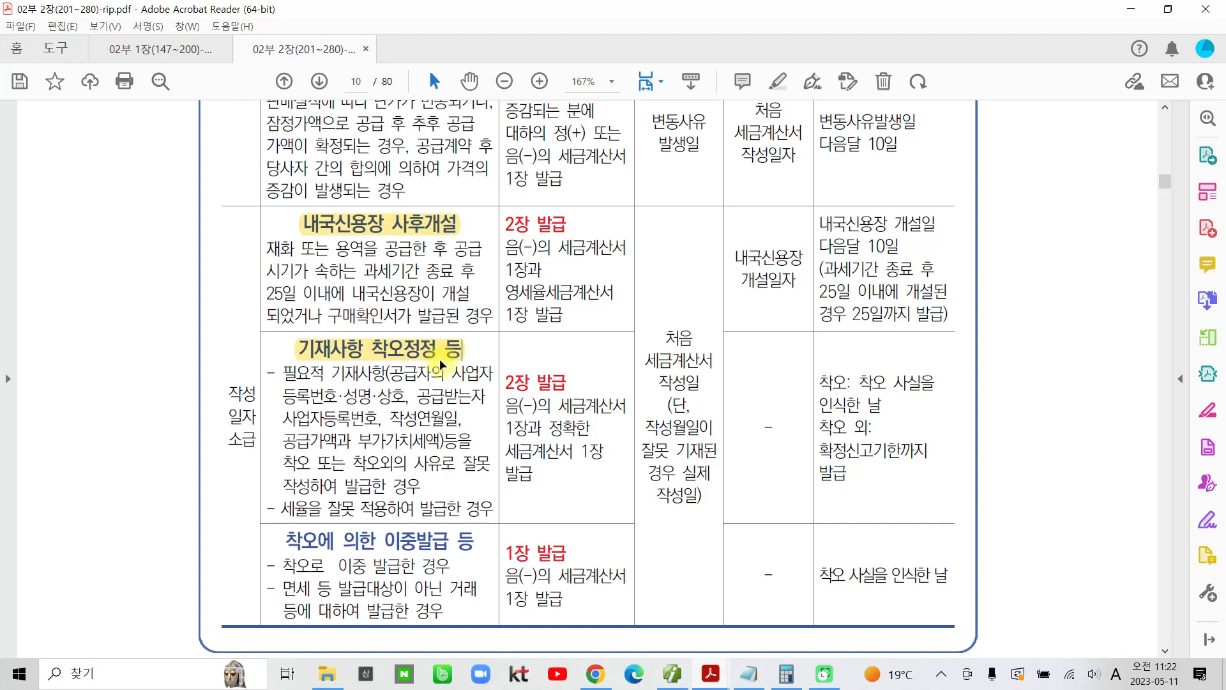
Step: Highlight 착오에 의한 이중발급 in yellow in the last row of the table's 구분 column
{"action": "scroll", "coordinate": [427, 427], "scroll_direction": "down", "scroll_amount": 2}
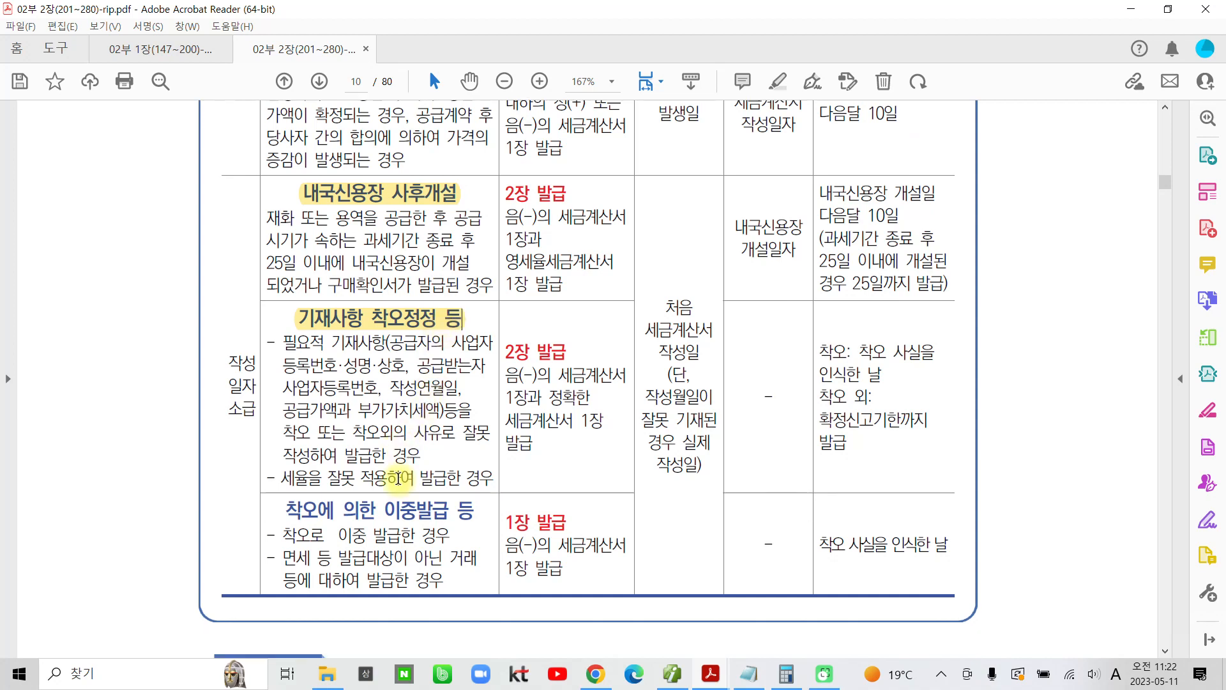
{"action": "left_click_drag", "start_coordinate": [288, 480], "coordinate": [449, 480]}
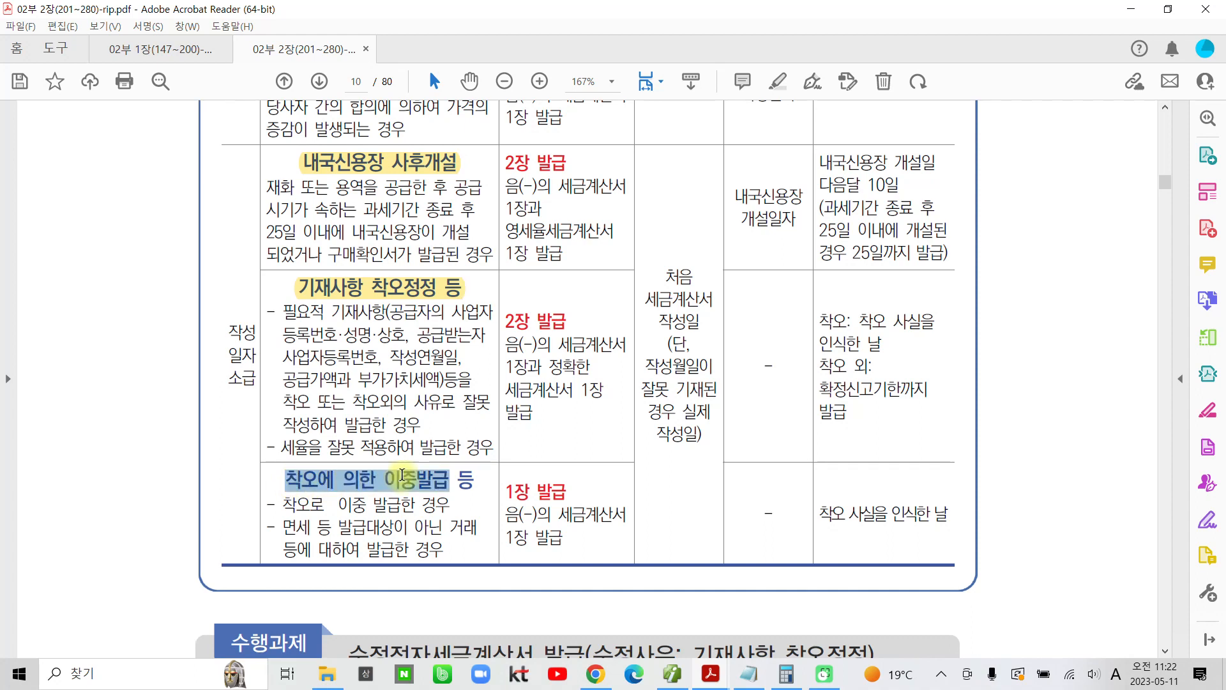
{"action": "left_click", "coordinate": [425, 416]}
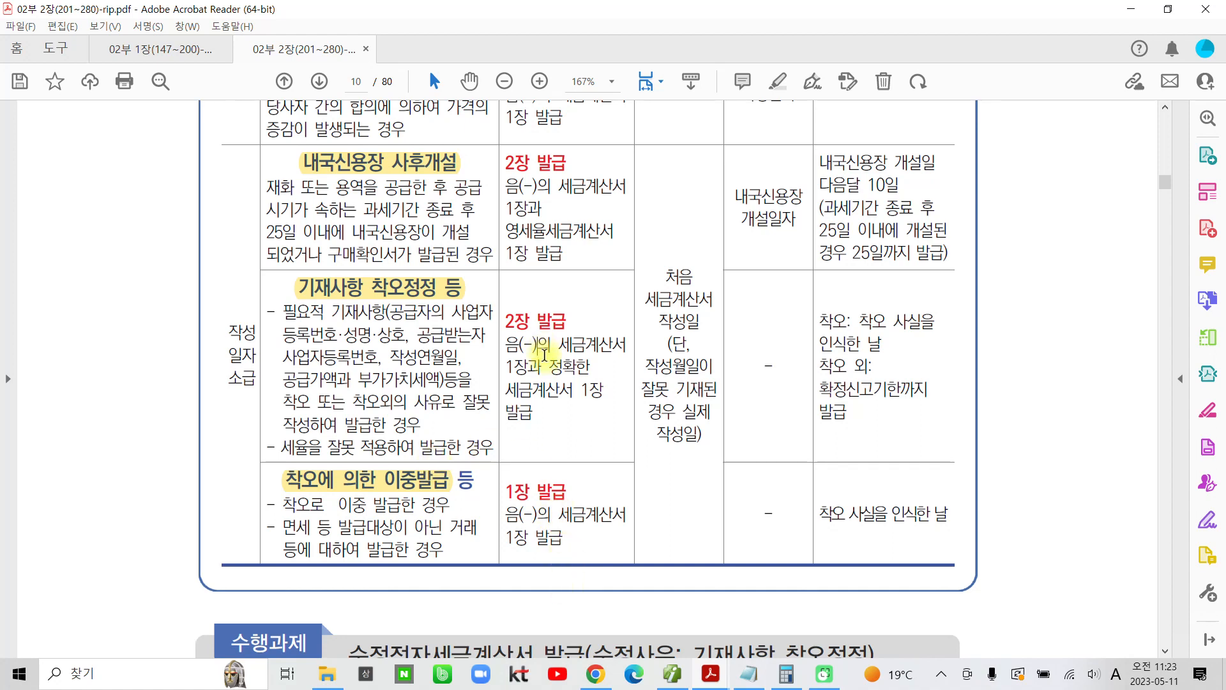
Step: Review the table's 작성일자 column for each correction reason and read on to the 수행과제 on 기재사항 착오정정 dated 6월 1일
{"action": "scroll", "coordinate": [543, 358], "scroll_direction": "up", "scroll_amount": 3}
{"action": "scroll", "coordinate": [541, 373], "scroll_direction": "up", "scroll_amount": 4}
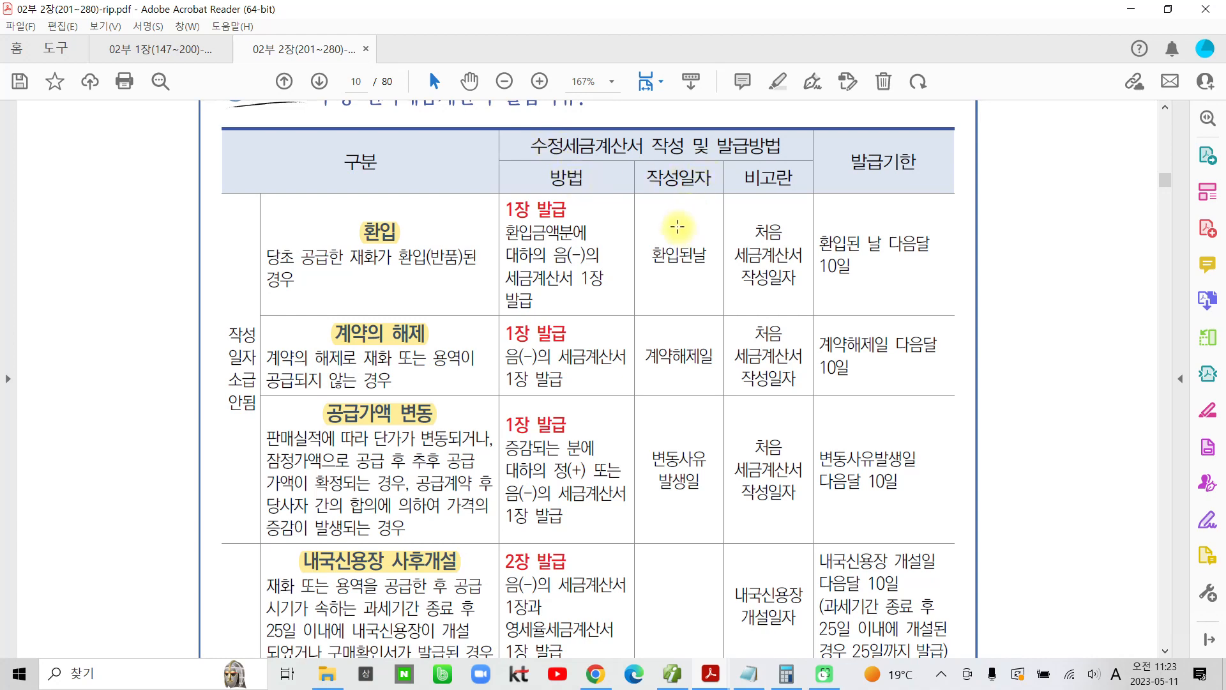
{"action": "left_click_drag", "start_coordinate": [648, 178], "coordinate": [702, 179]}
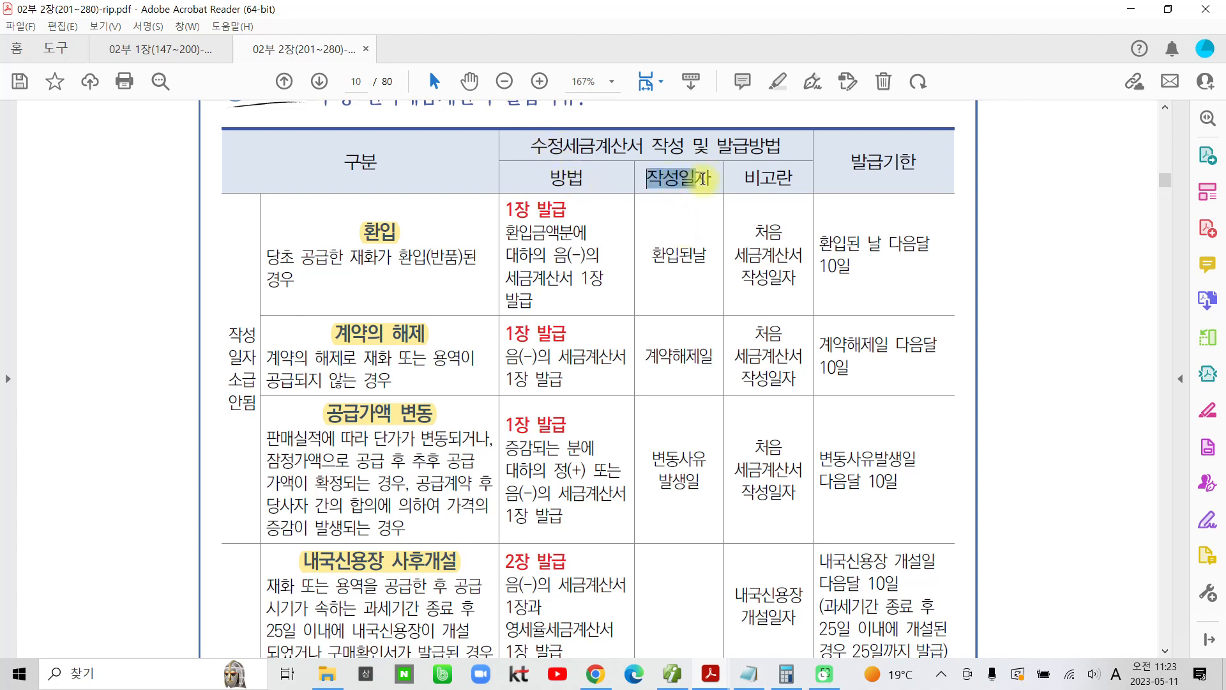
{"action": "left_click", "coordinate": [702, 263]}
{"action": "left_click", "coordinate": [700, 380]}
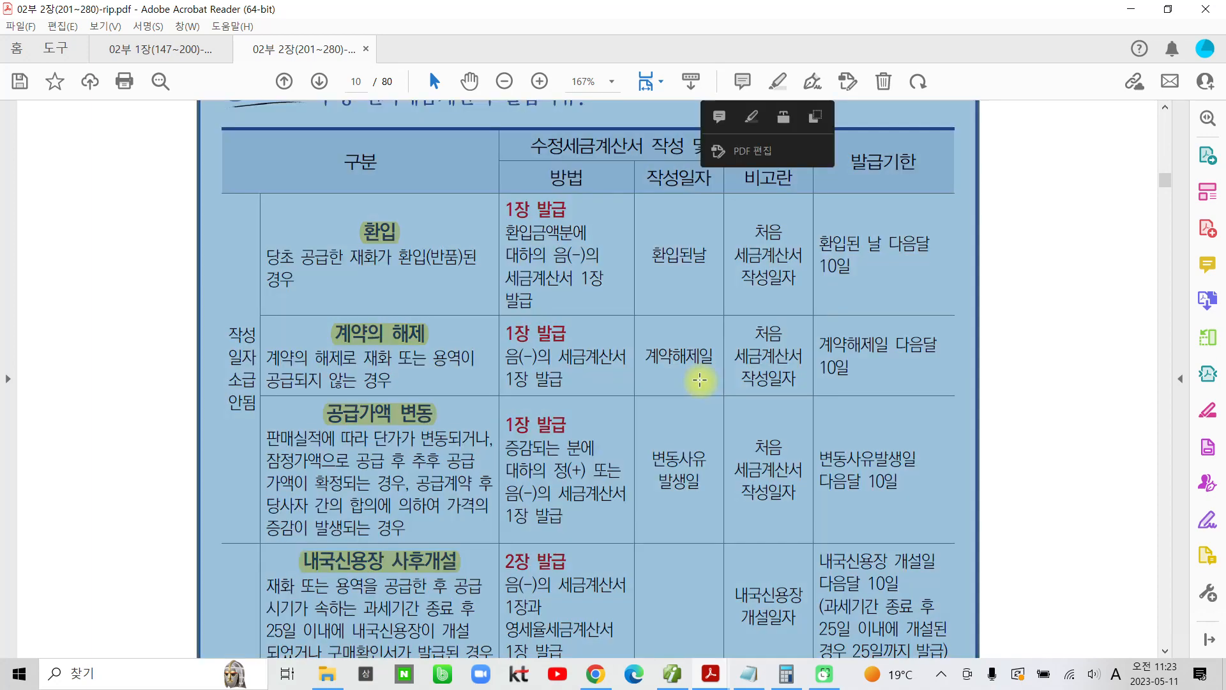
{"action": "left_click", "coordinate": [694, 455]}
{"action": "scroll", "coordinate": [689, 453], "scroll_direction": "down", "scroll_amount": 2}
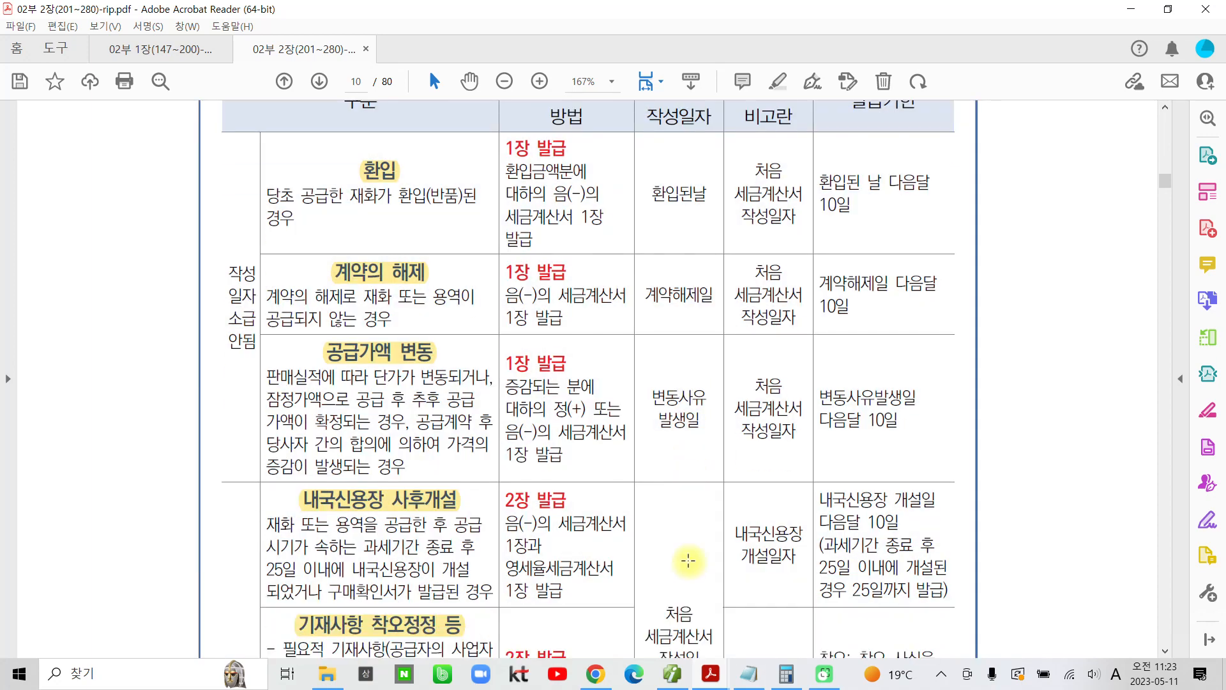
{"action": "scroll", "coordinate": [690, 524], "scroll_direction": "down", "scroll_amount": 9}
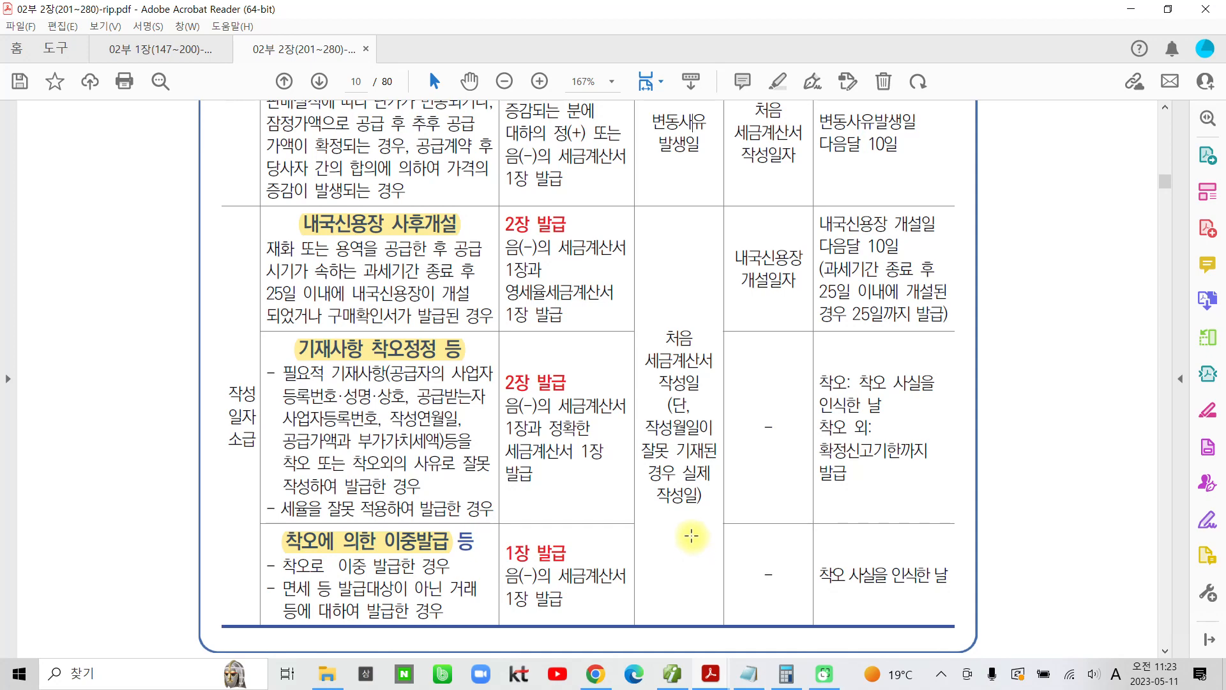
{"action": "scroll", "coordinate": [693, 544], "scroll_direction": "down", "scroll_amount": 1}
{"action": "scroll", "coordinate": [691, 535], "scroll_direction": "down", "scroll_amount": 3}
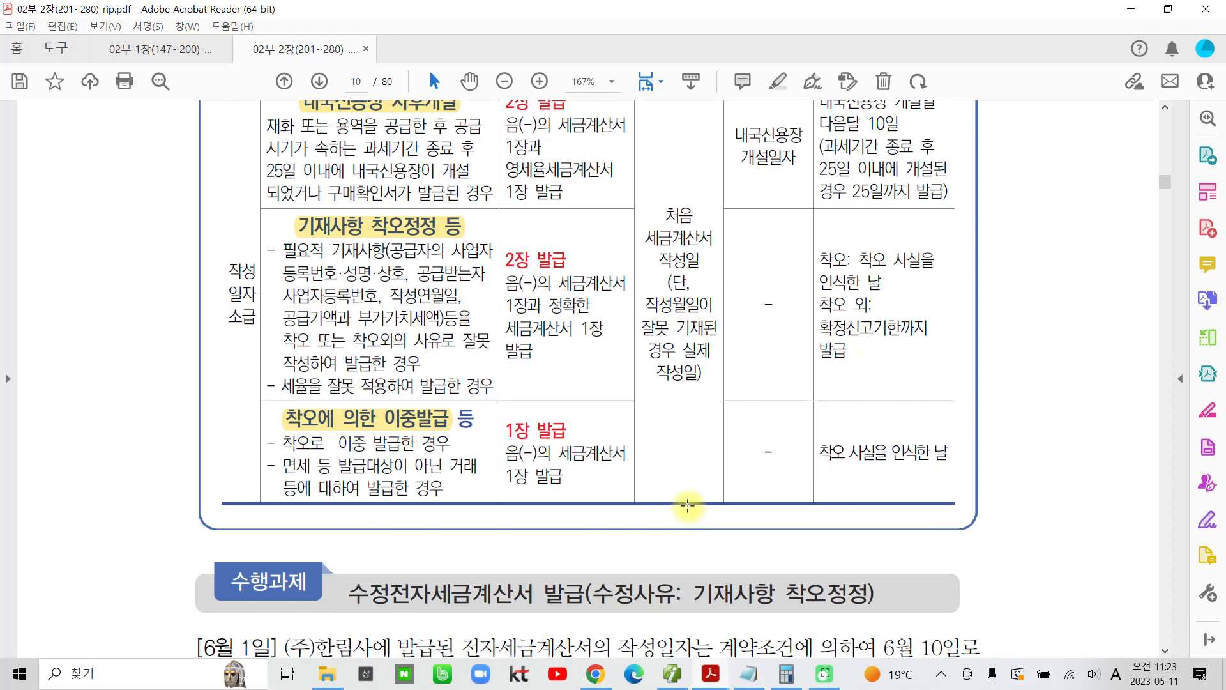
{"action": "scroll", "coordinate": [687, 505], "scroll_direction": "down", "scroll_amount": 4}
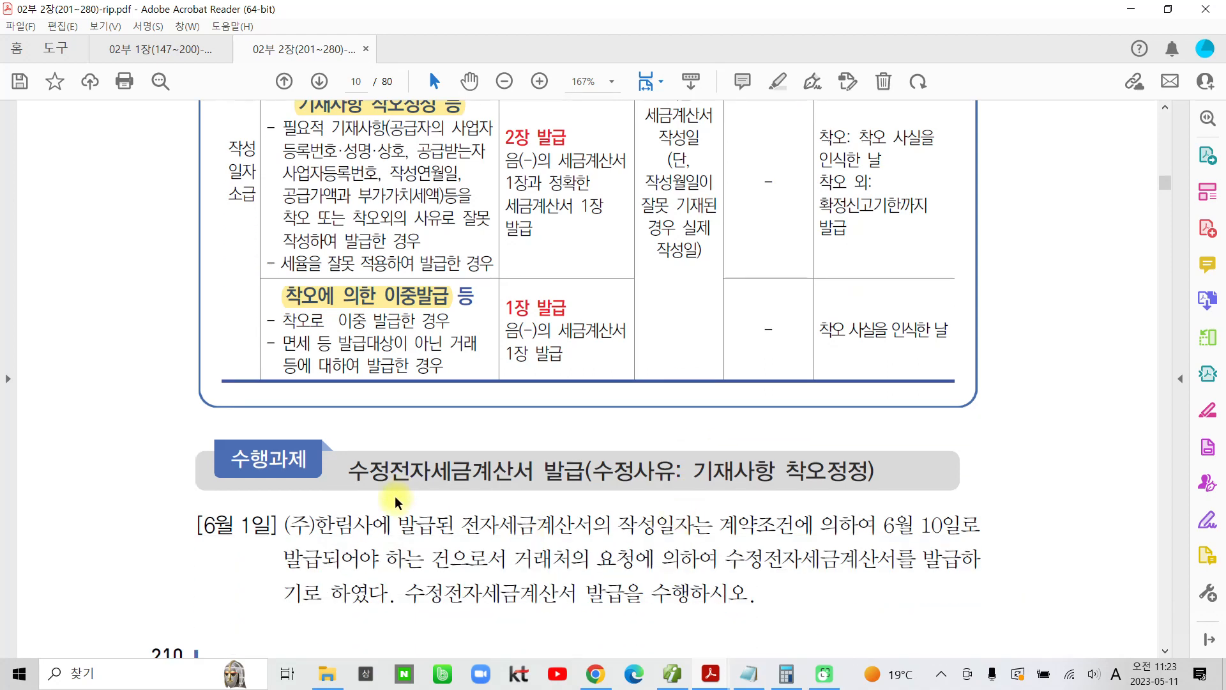